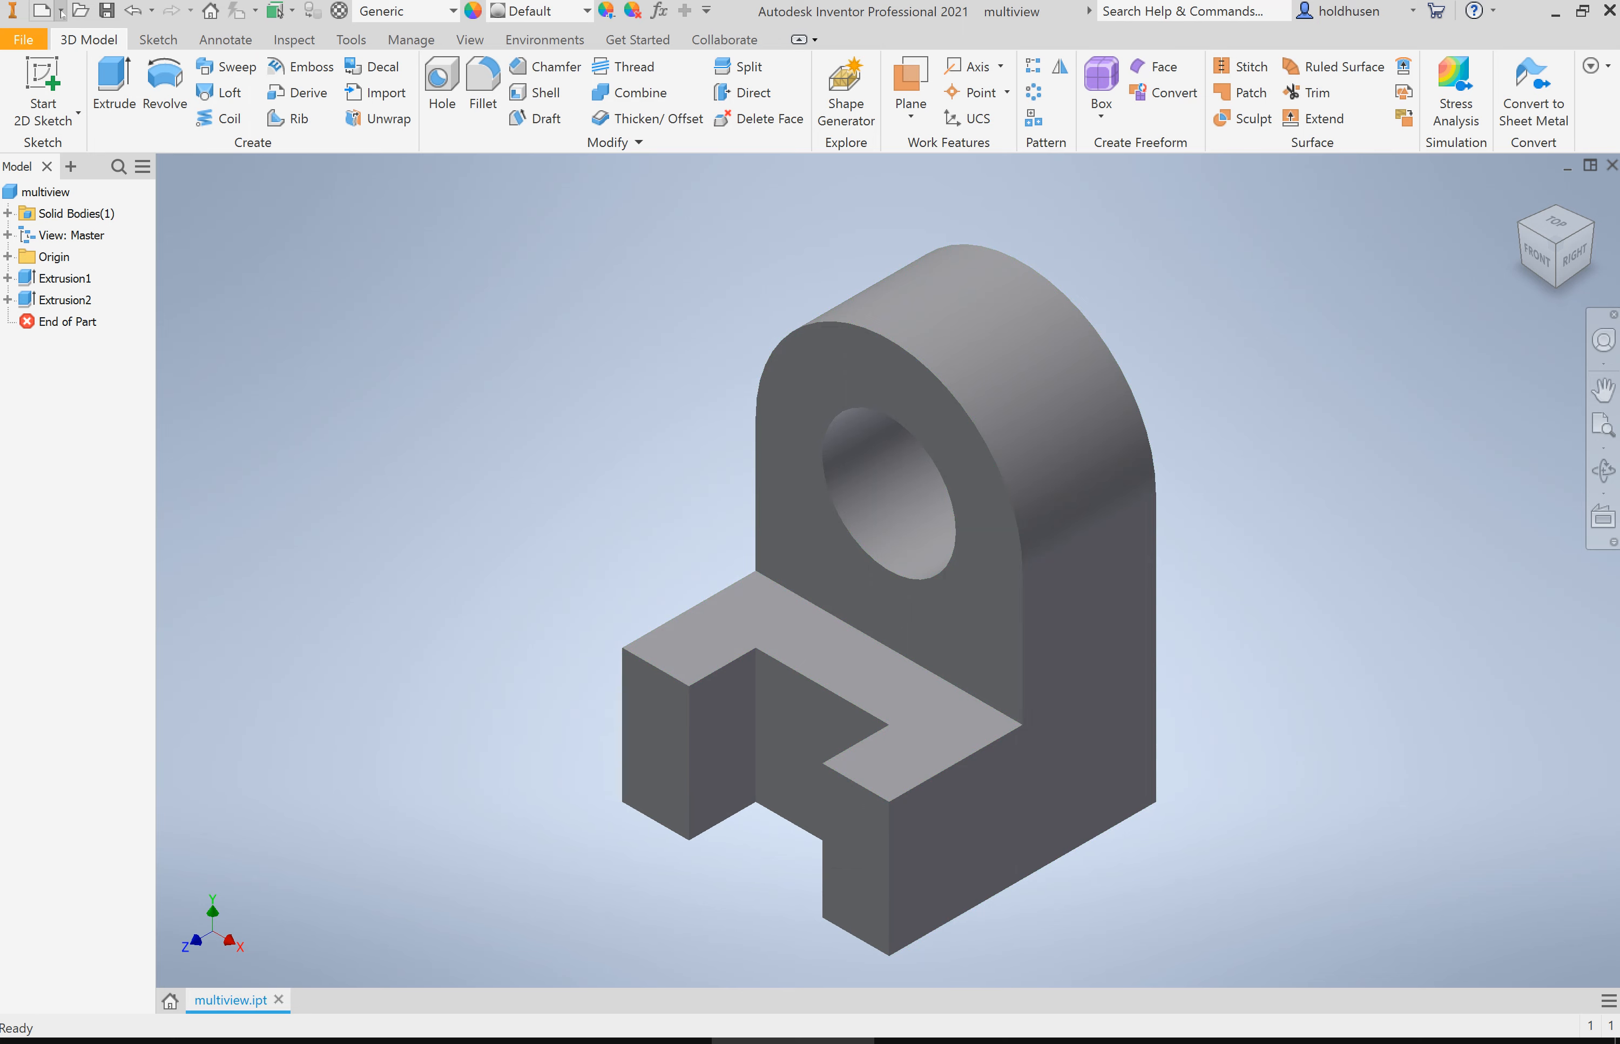
# Create a new drawing from the default drawing template.
pyautogui.click(60, 11)
pyautogui.moveTo(72, 86)
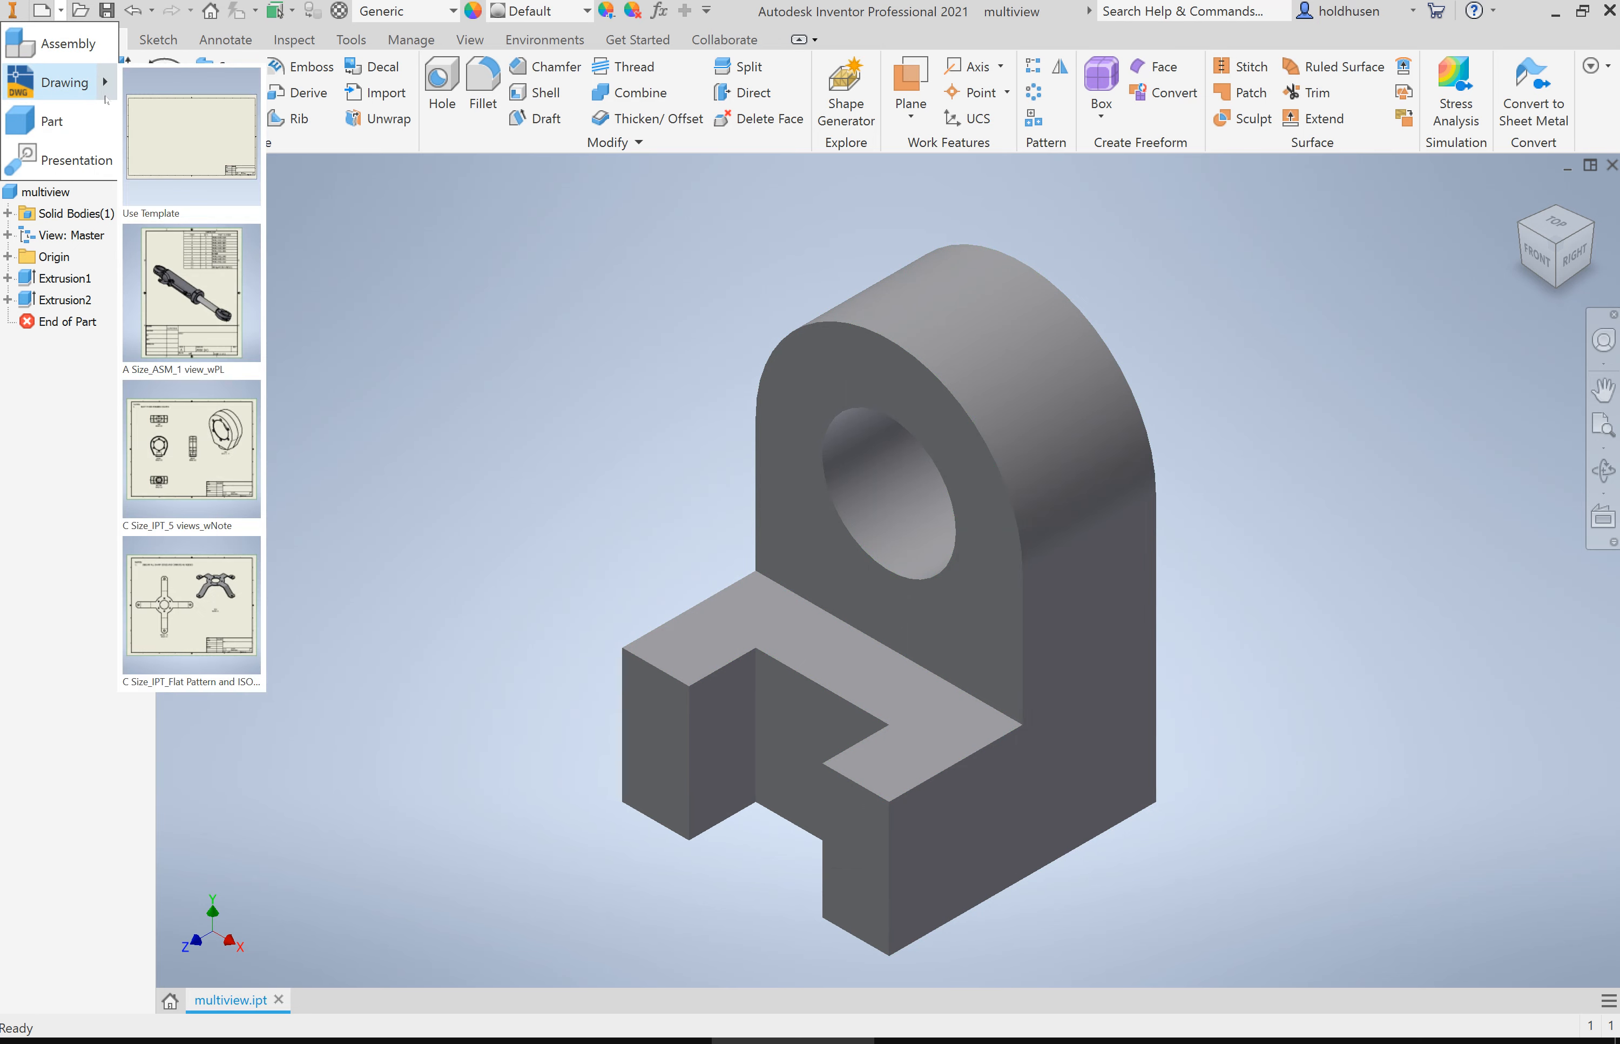
pyautogui.click(173, 126)
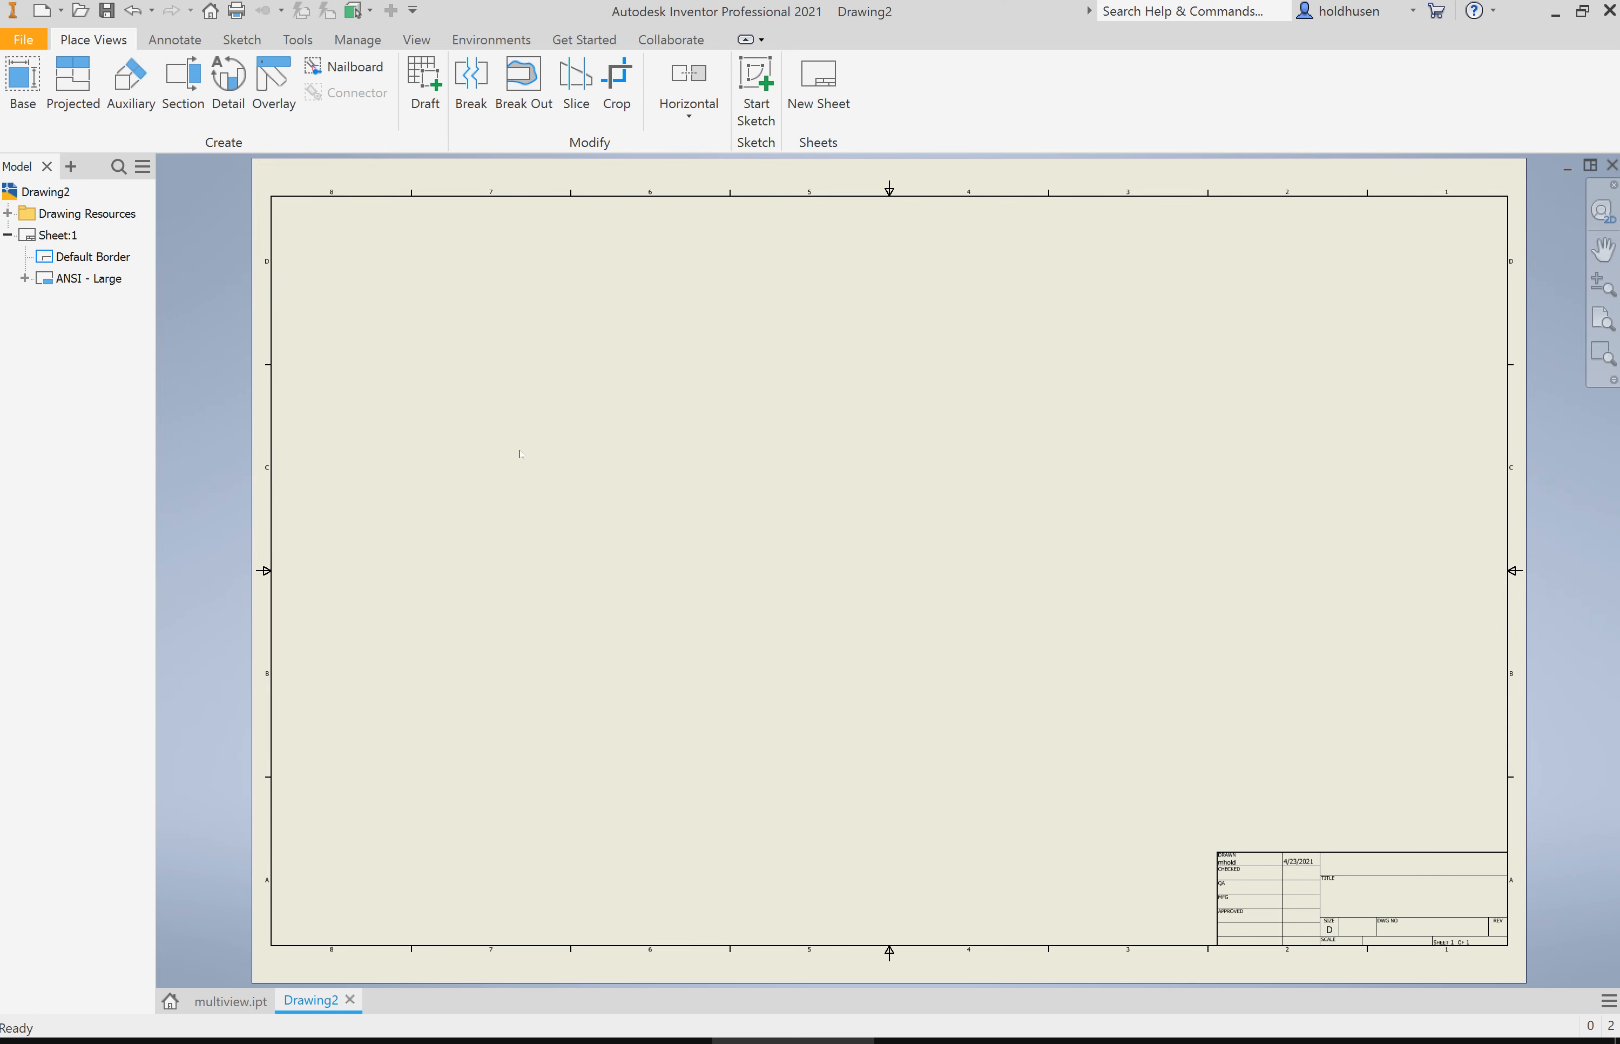
# Review the Default Standard (ANSI), the center mark styles and the Default (ANSI) dimension style without changing them.
pyautogui.click(351, 44)
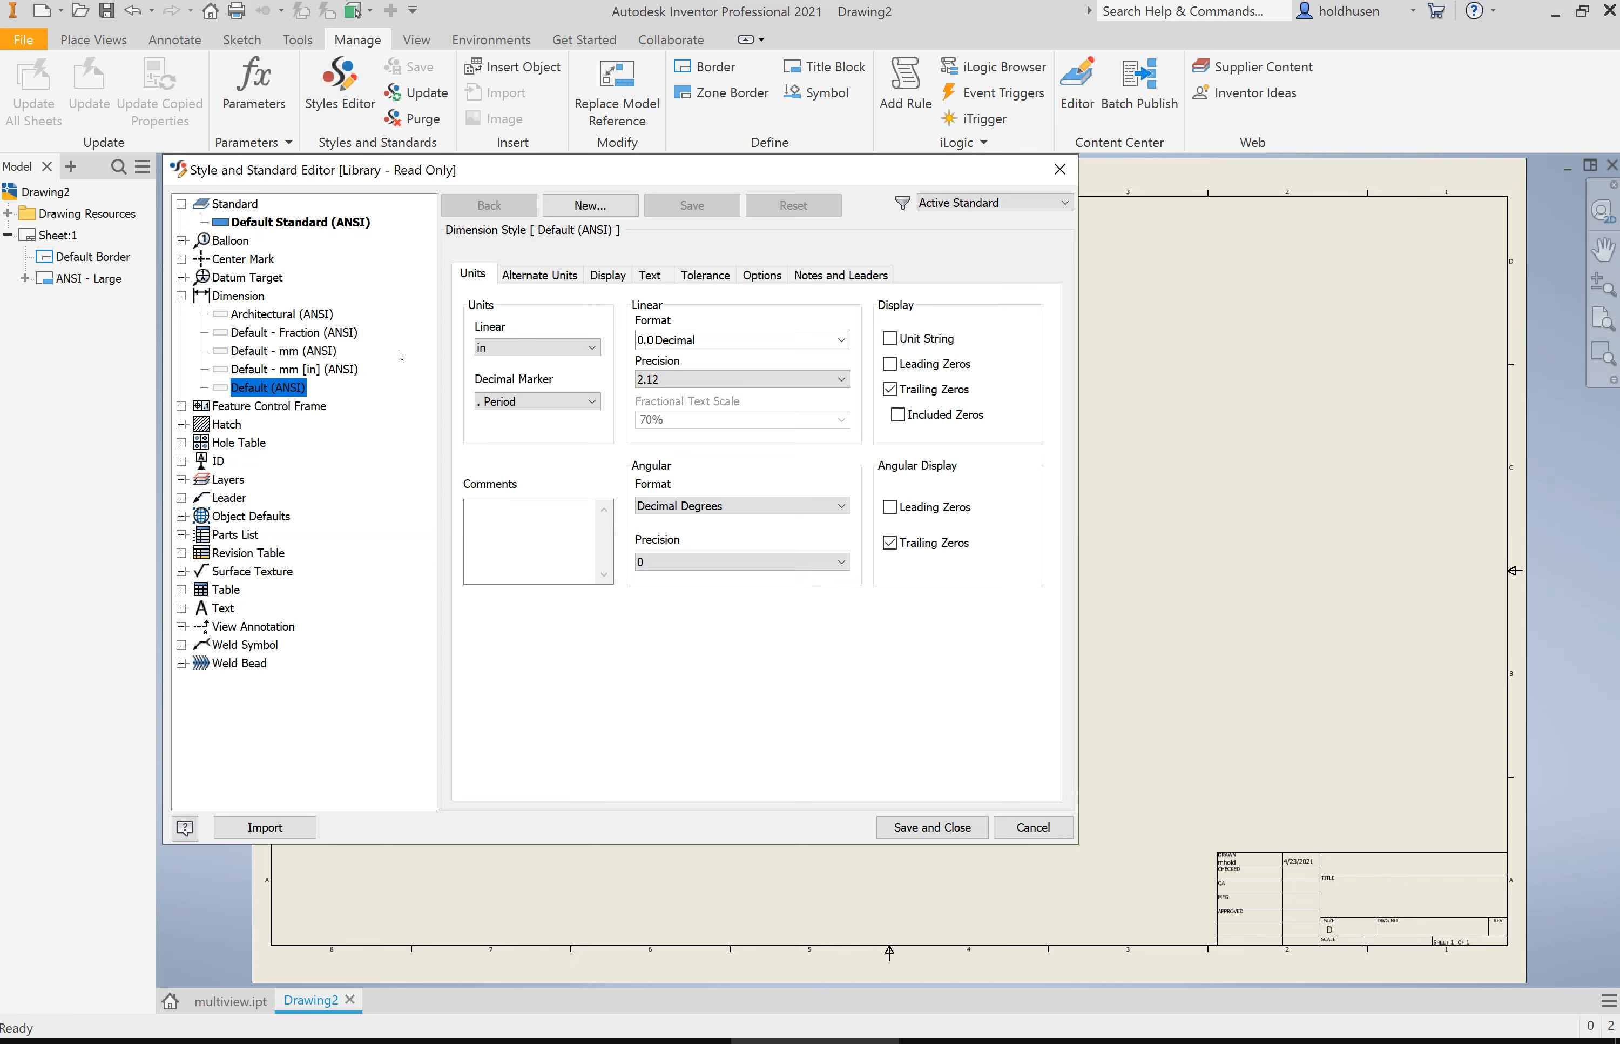
pyautogui.click(269, 224)
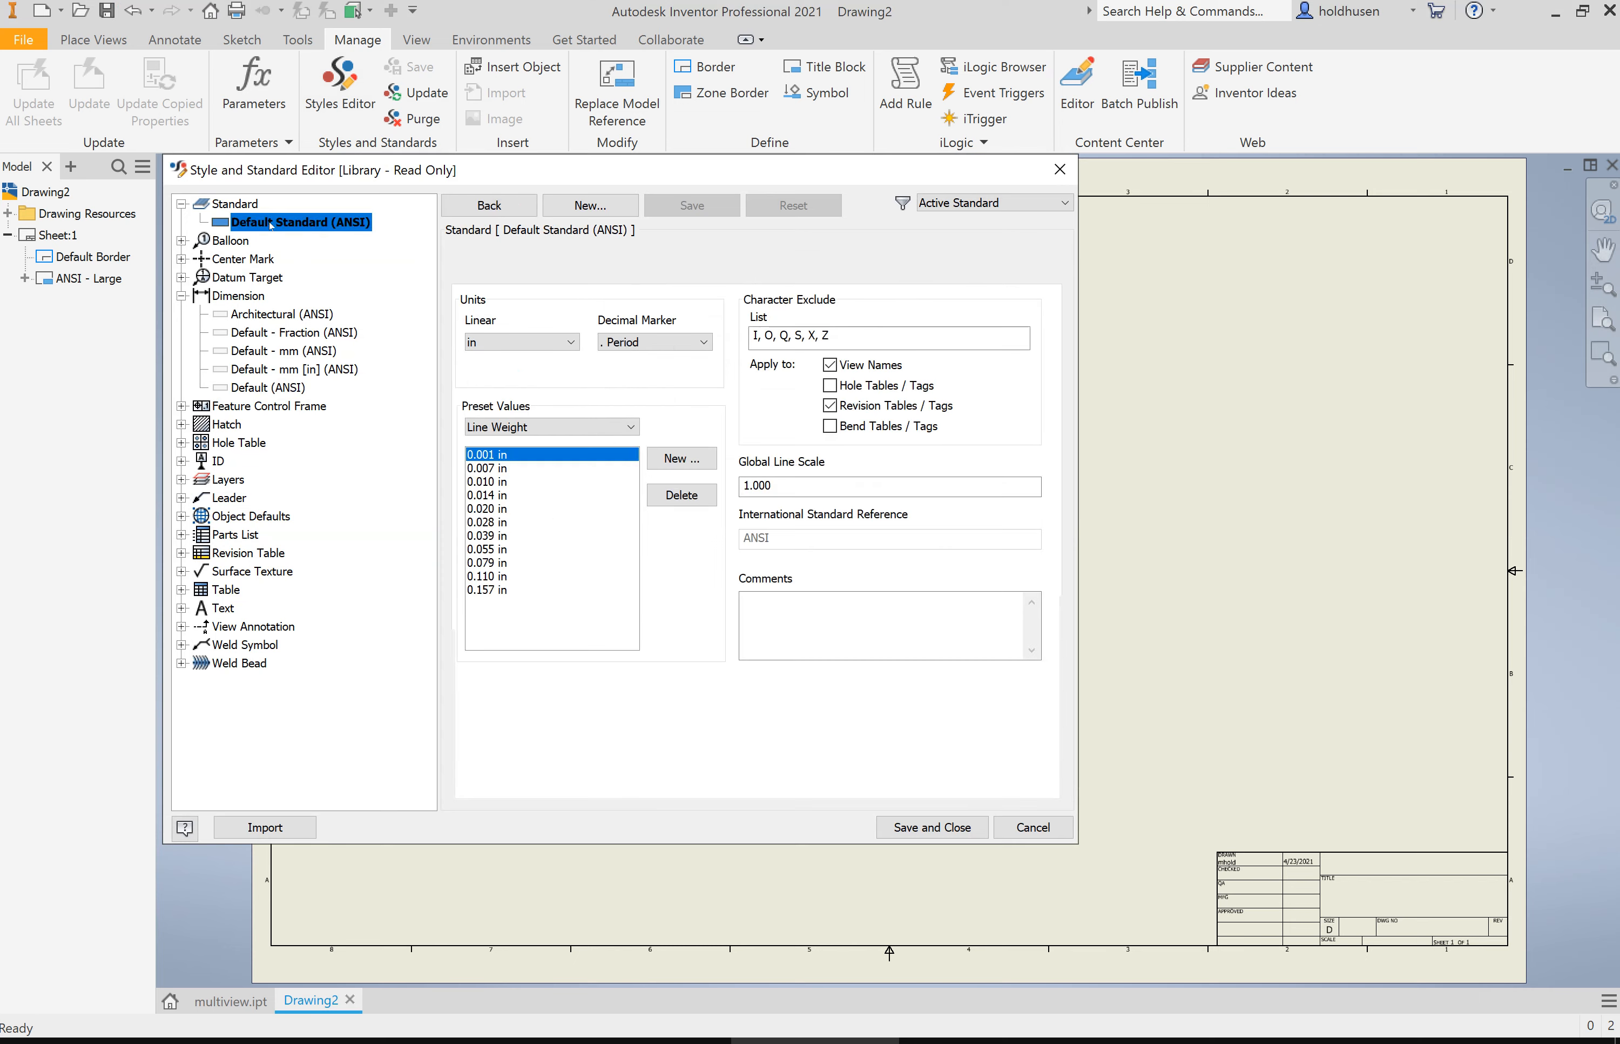
pyautogui.click(235, 242)
pyautogui.click(242, 266)
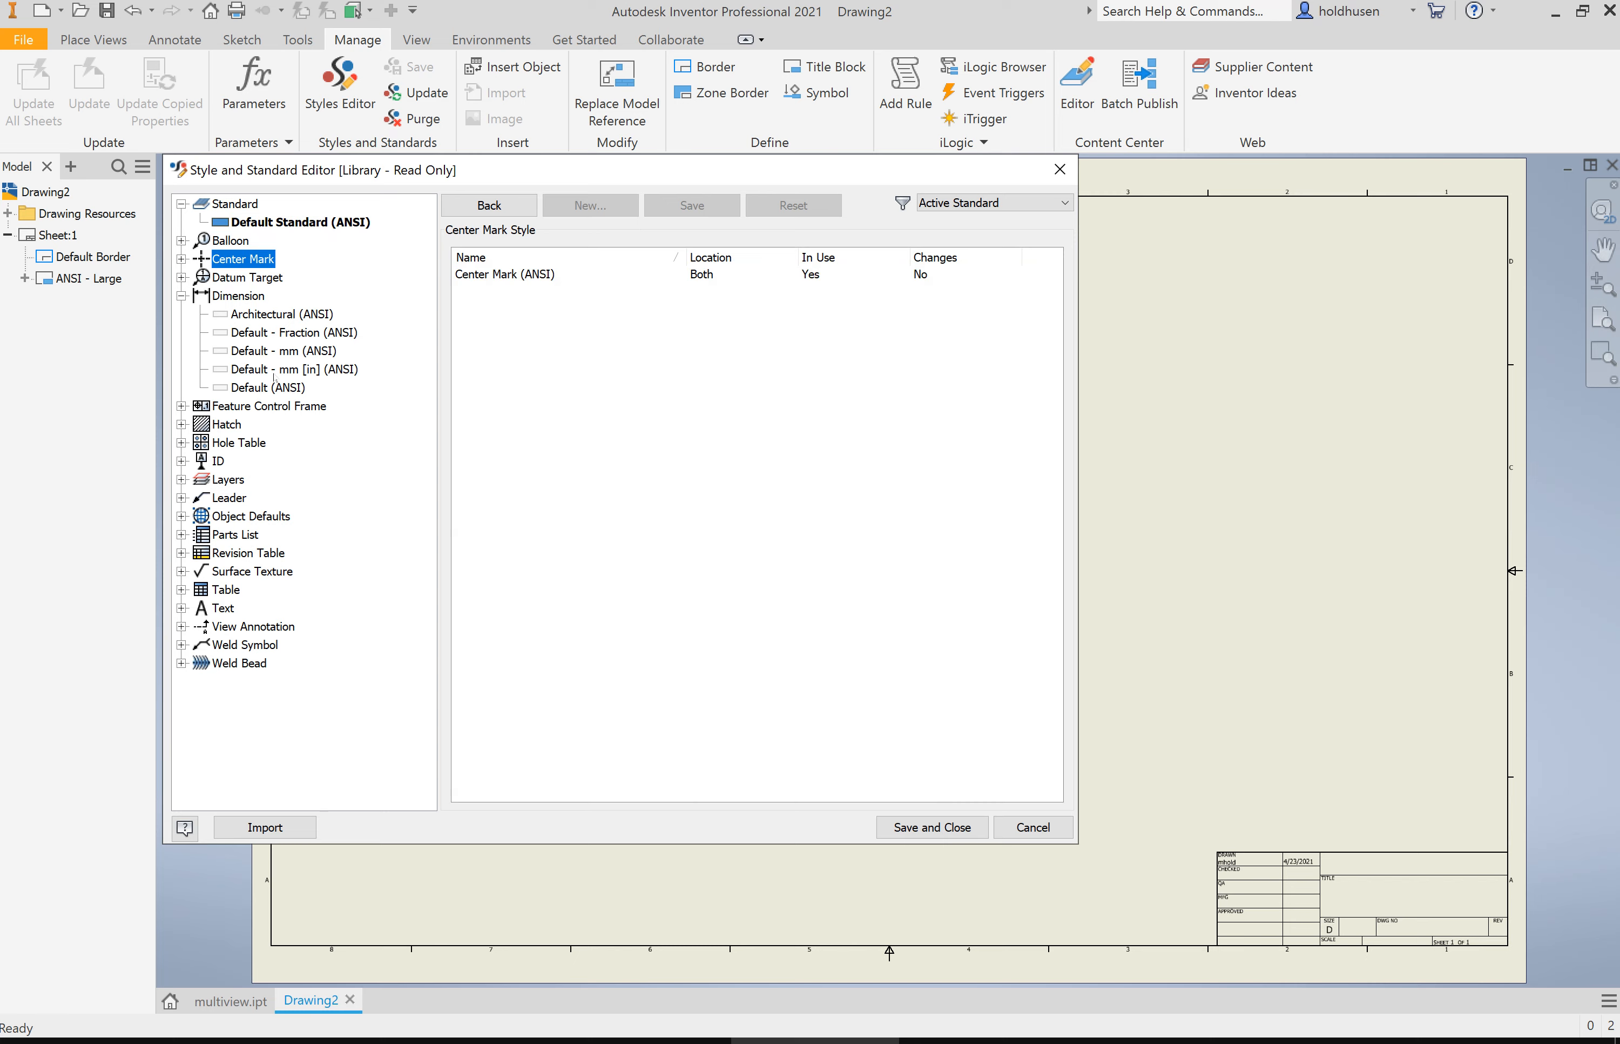
pyautogui.click(286, 389)
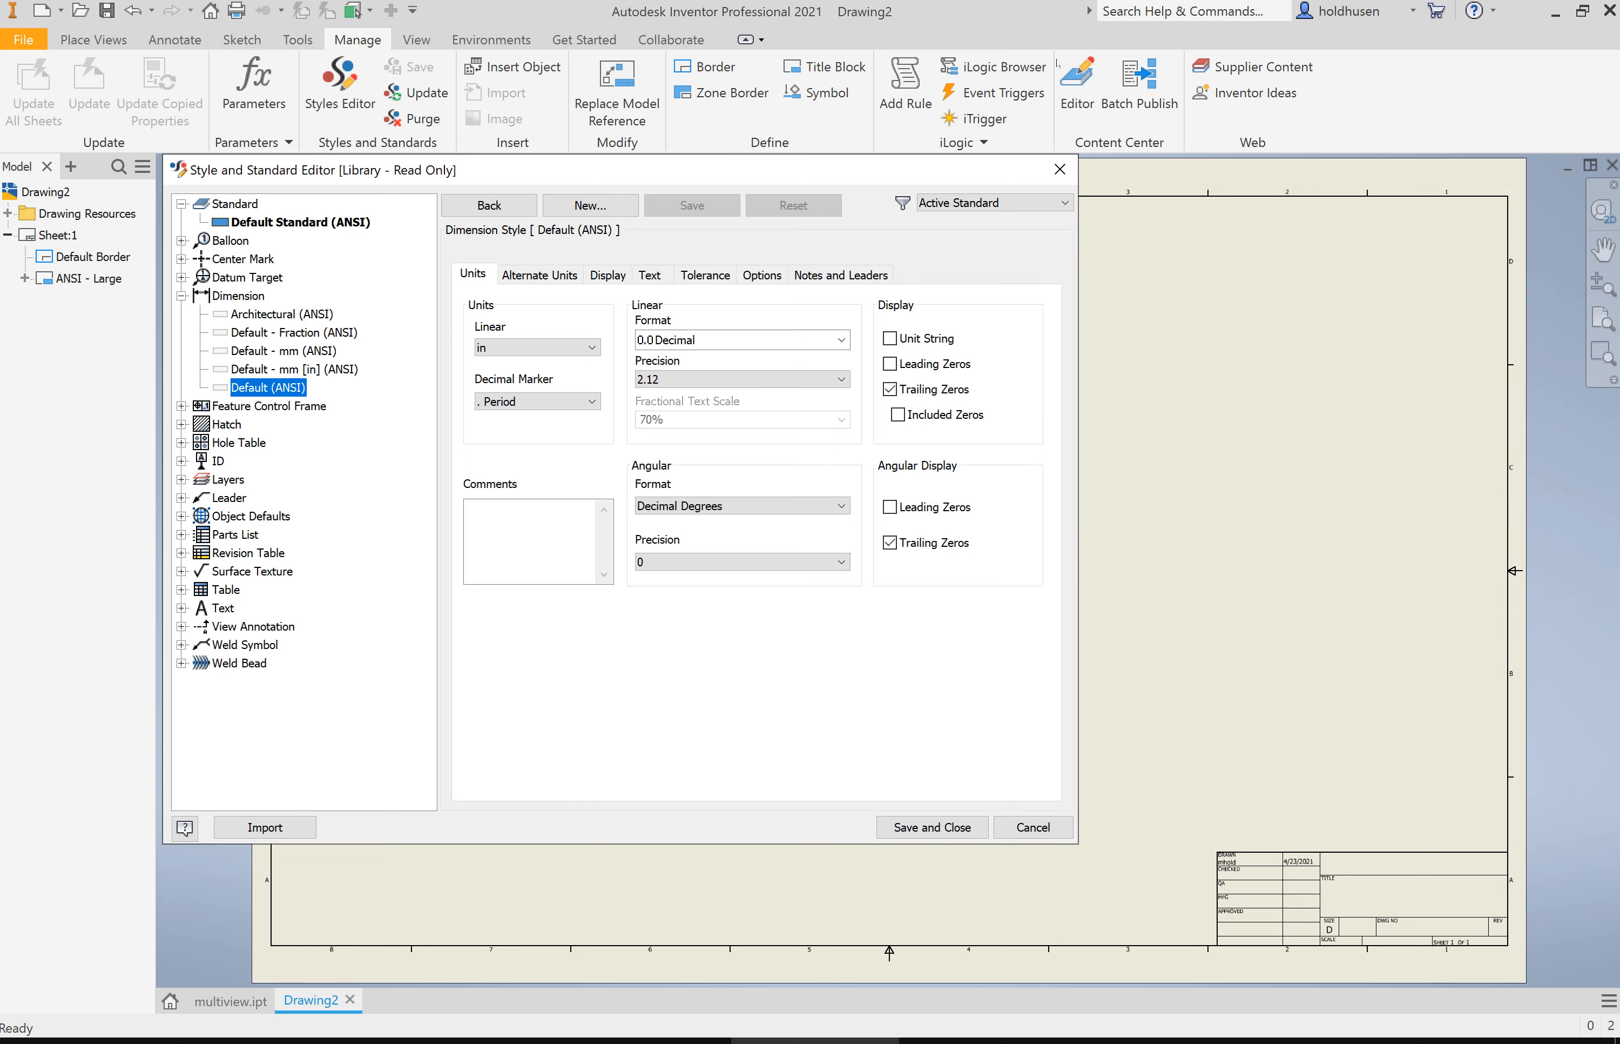
pyautogui.click(1059, 170)
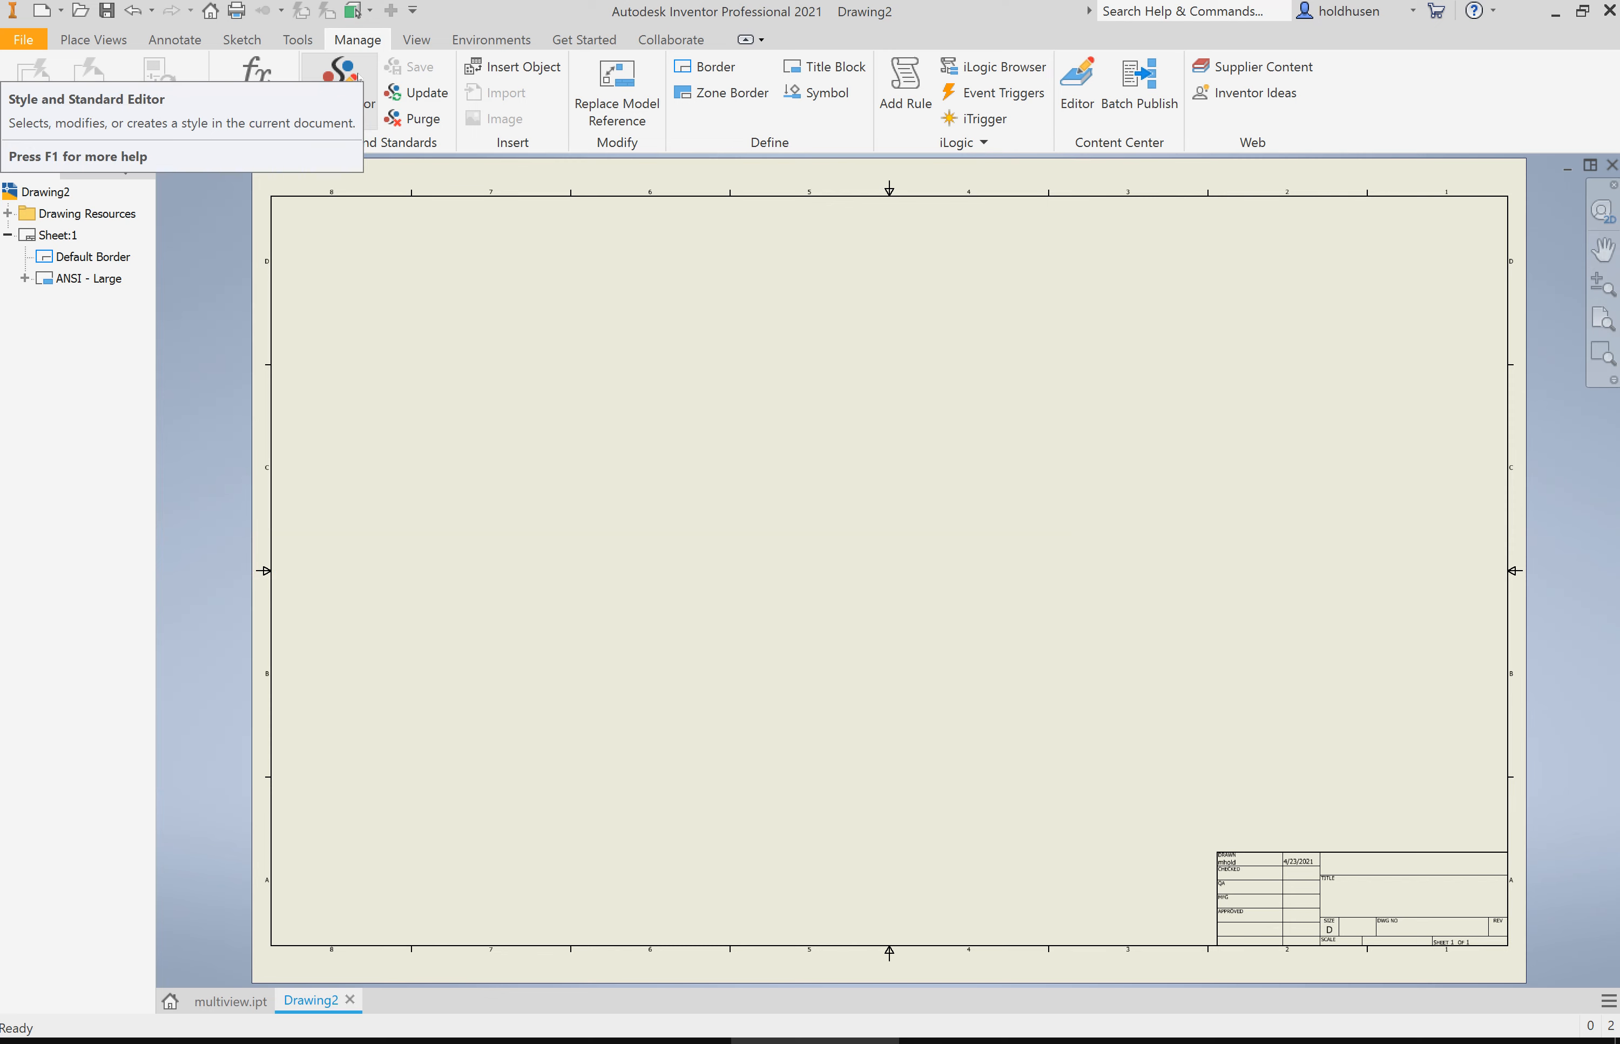
# Expand the drawing resources to examine the available sheet formats, borders and title blocks.
pyautogui.click(95, 41)
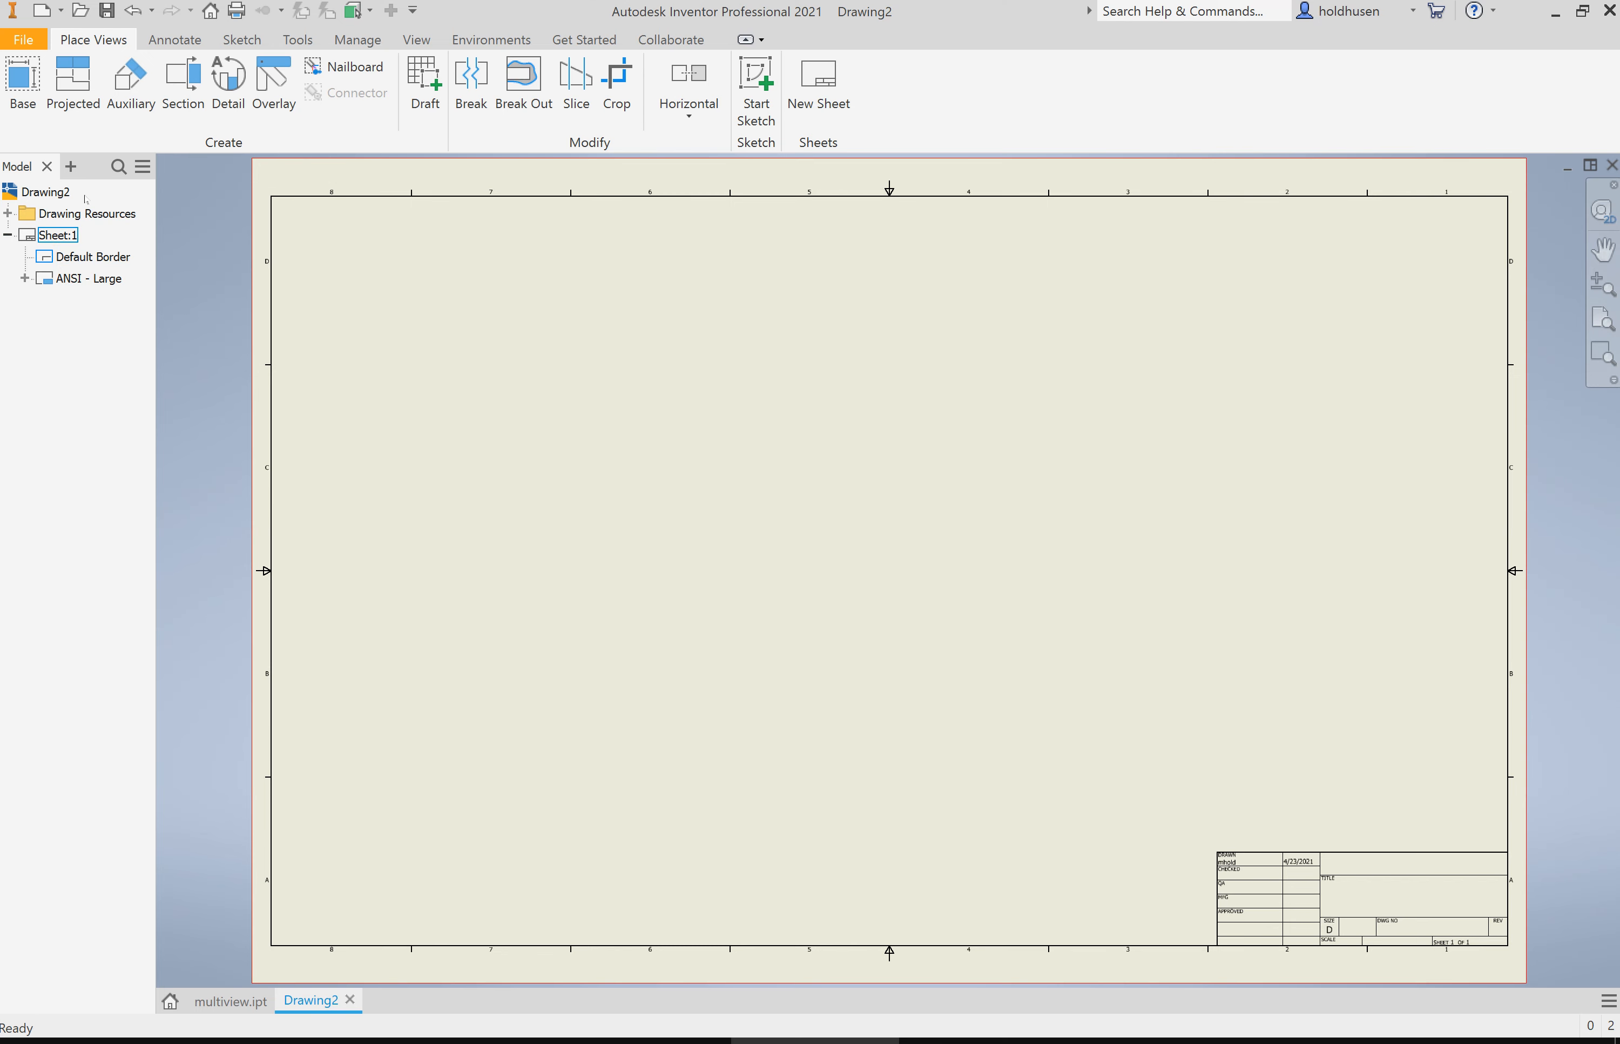
pyautogui.click(8, 213)
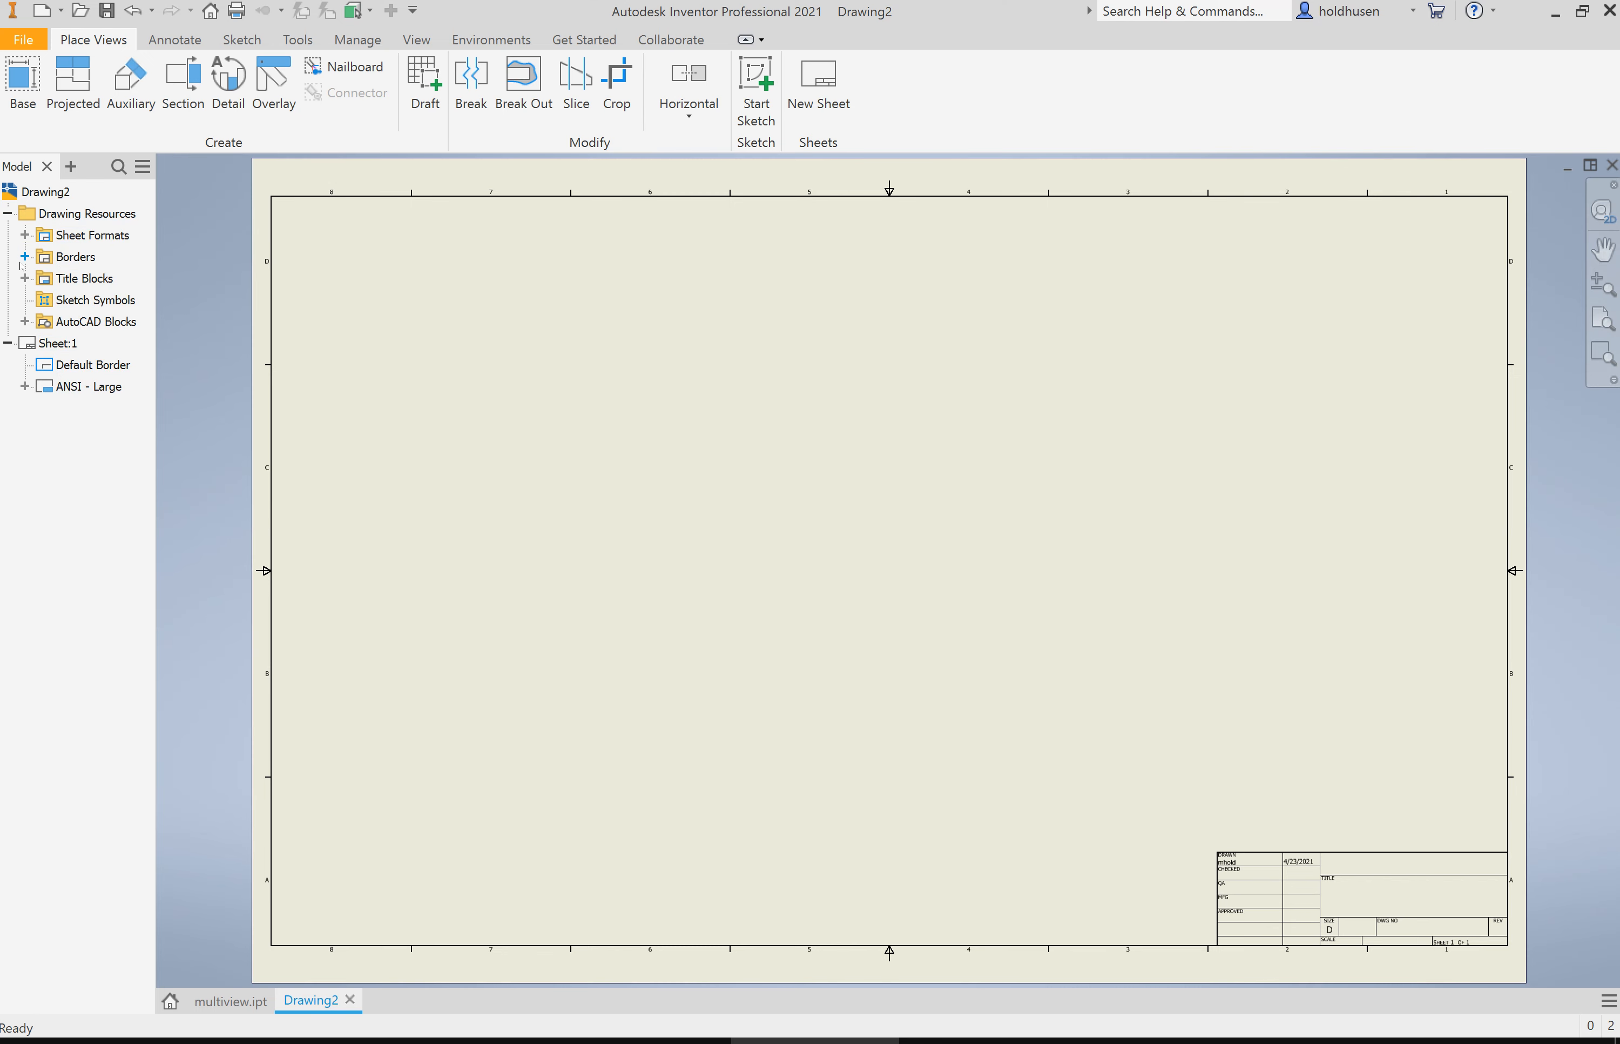
pyautogui.click(24, 234)
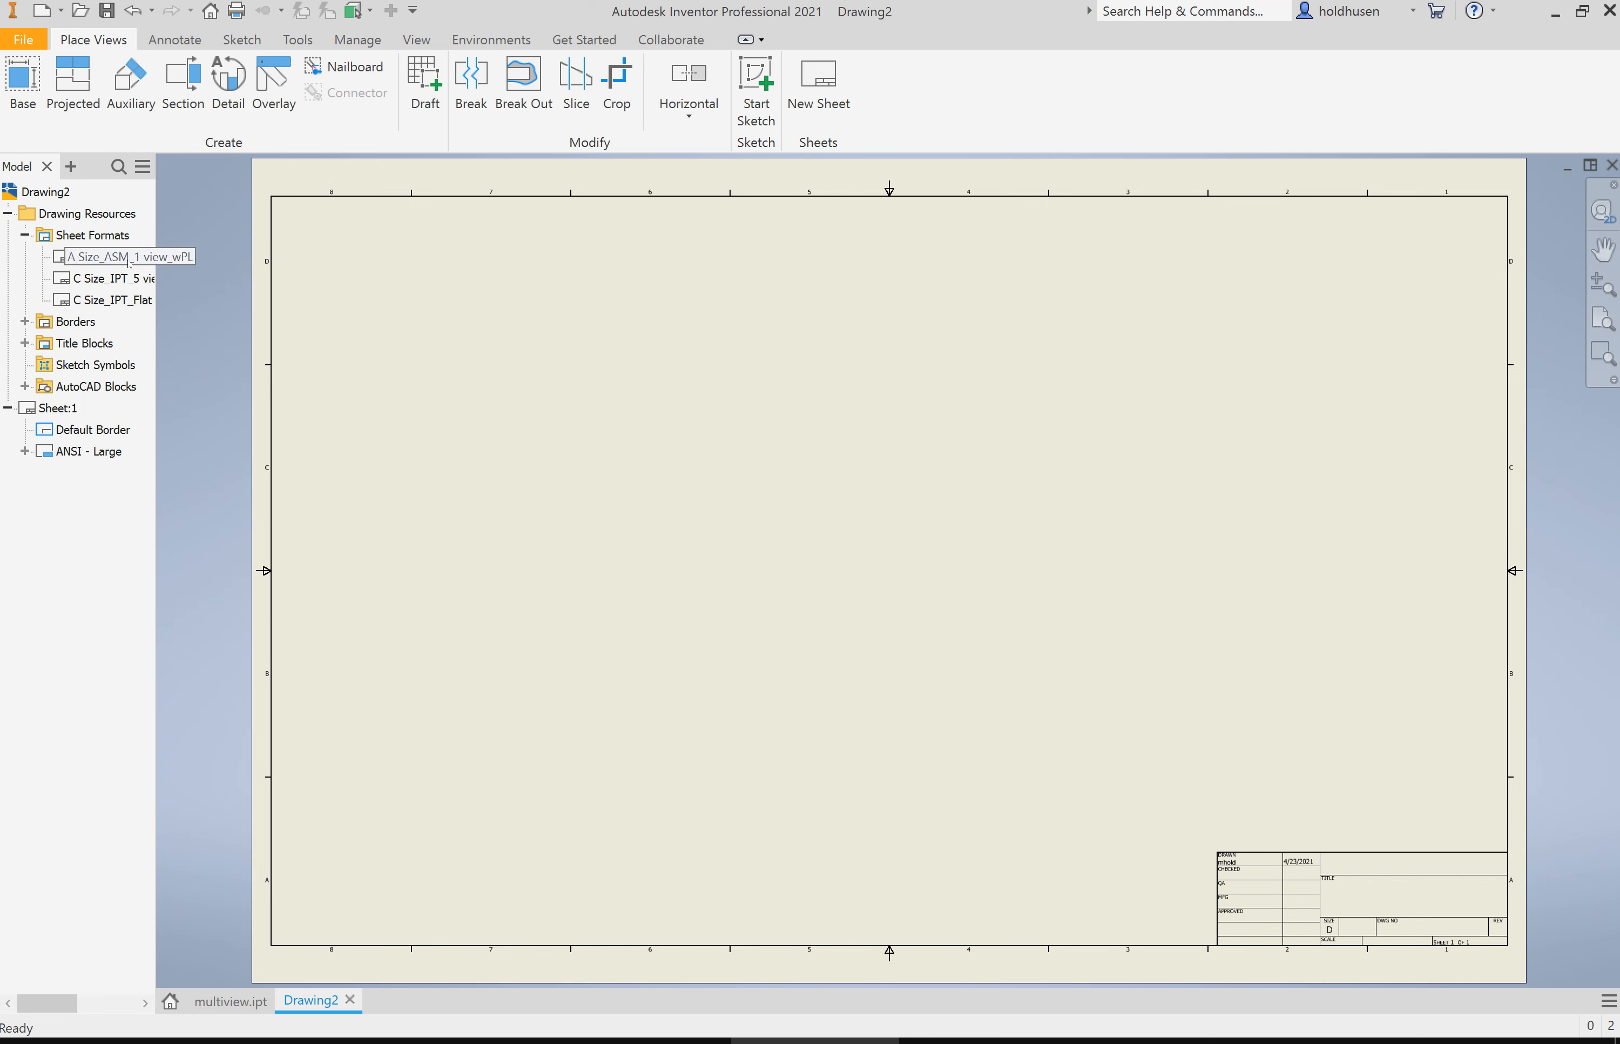
pyautogui.click(25, 321)
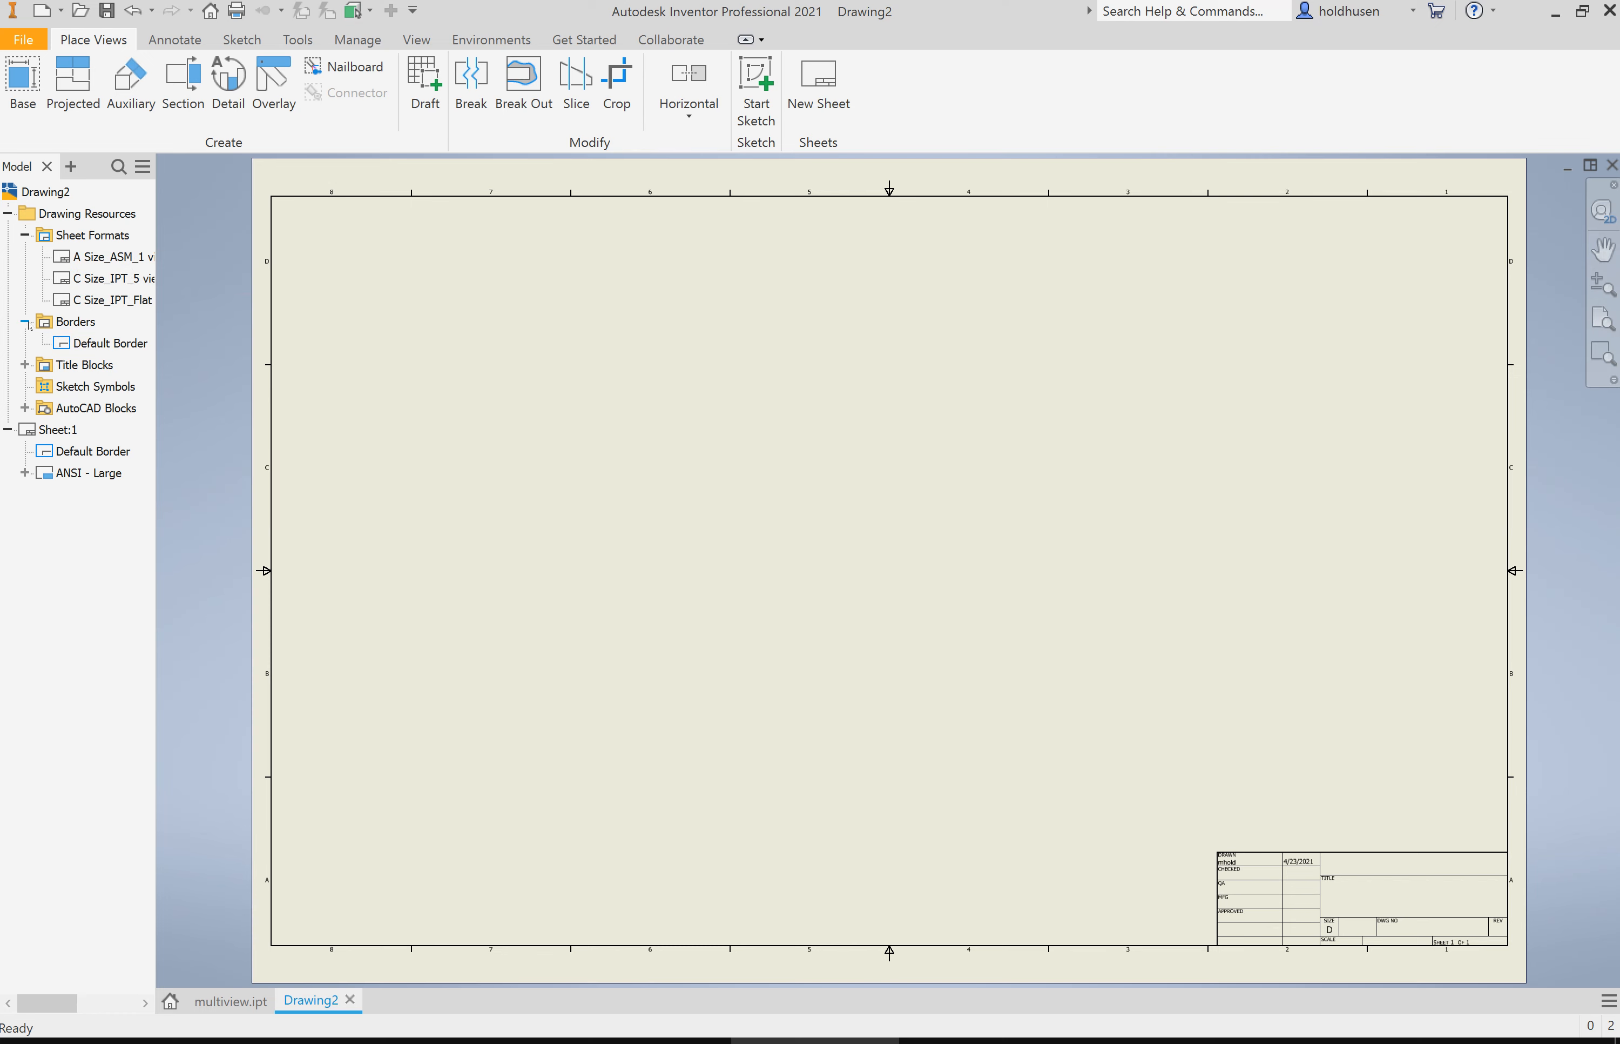
pyautogui.click(25, 365)
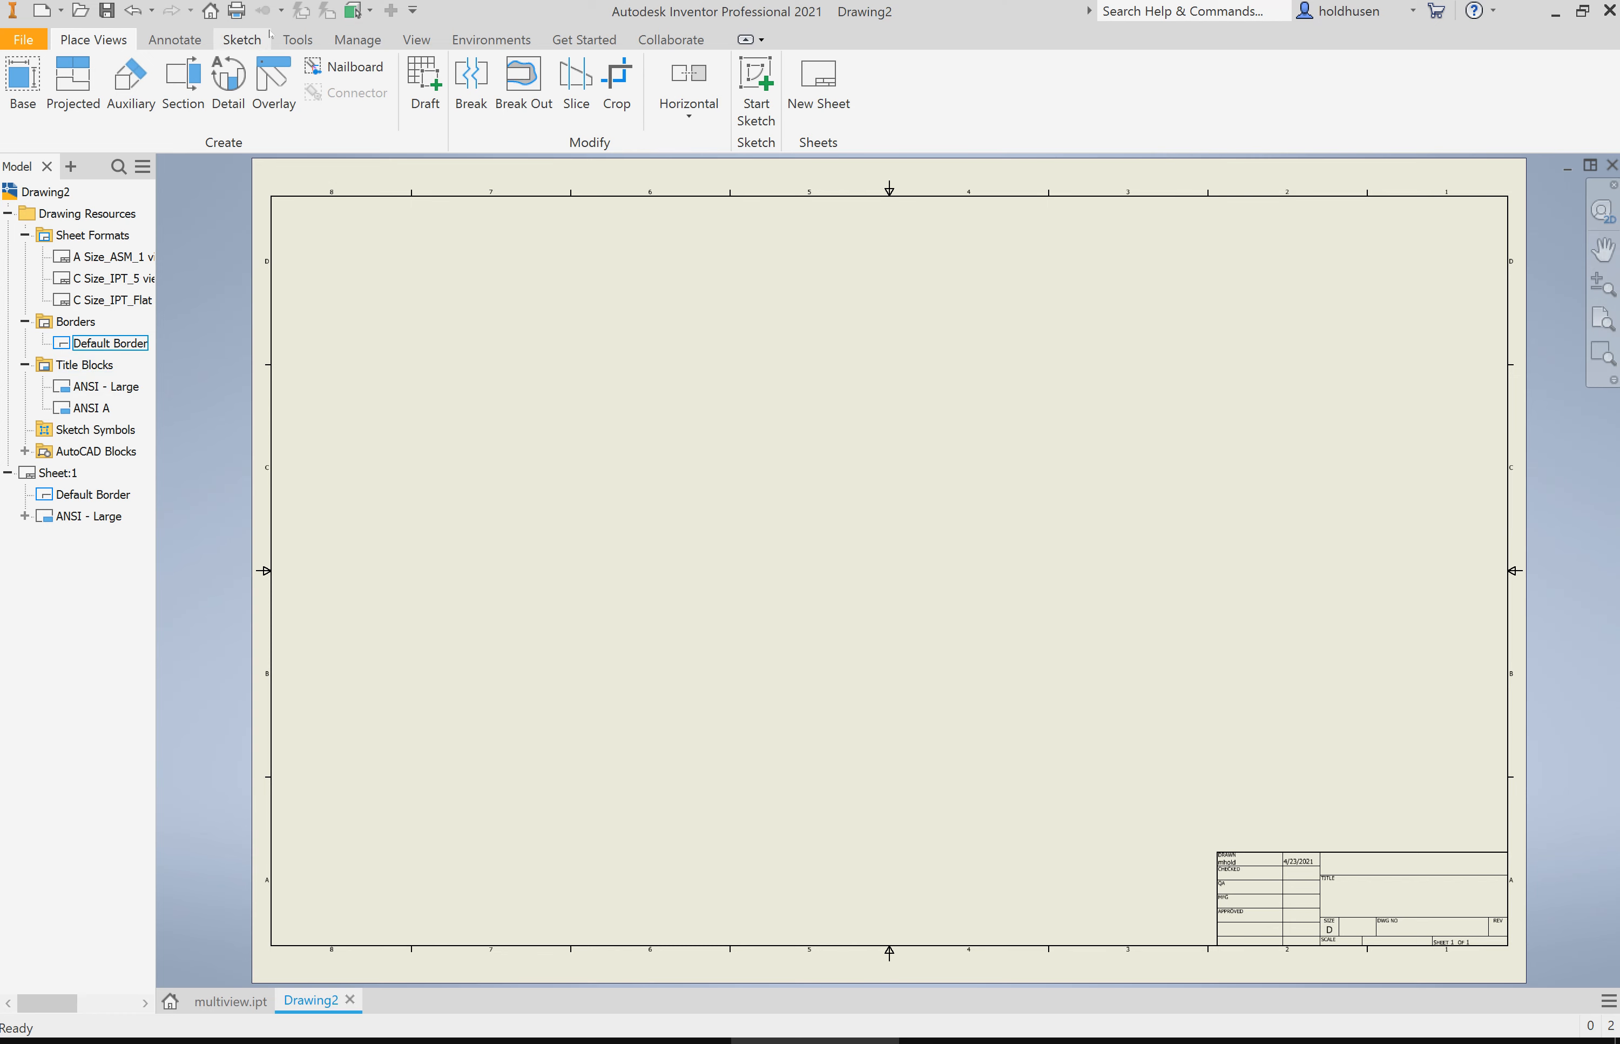
# Delete the ANSI - Large title block from Sheet:1.
pyautogui.rightClick(101, 519)
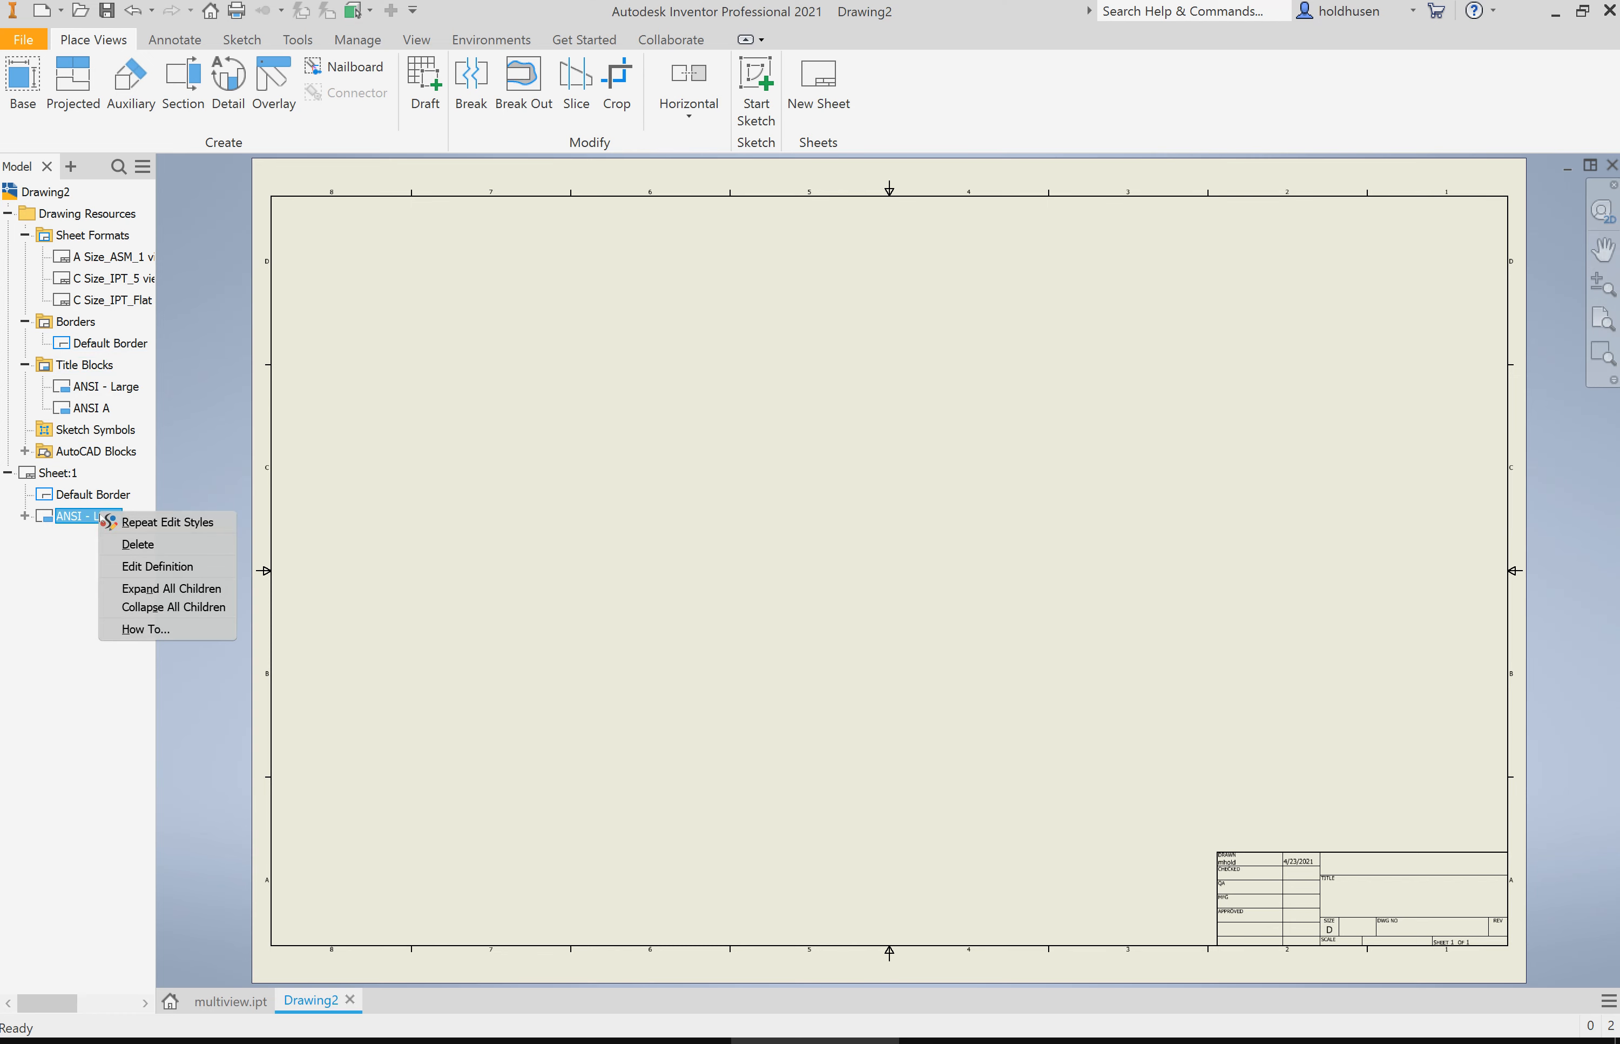
pyautogui.click(115, 543)
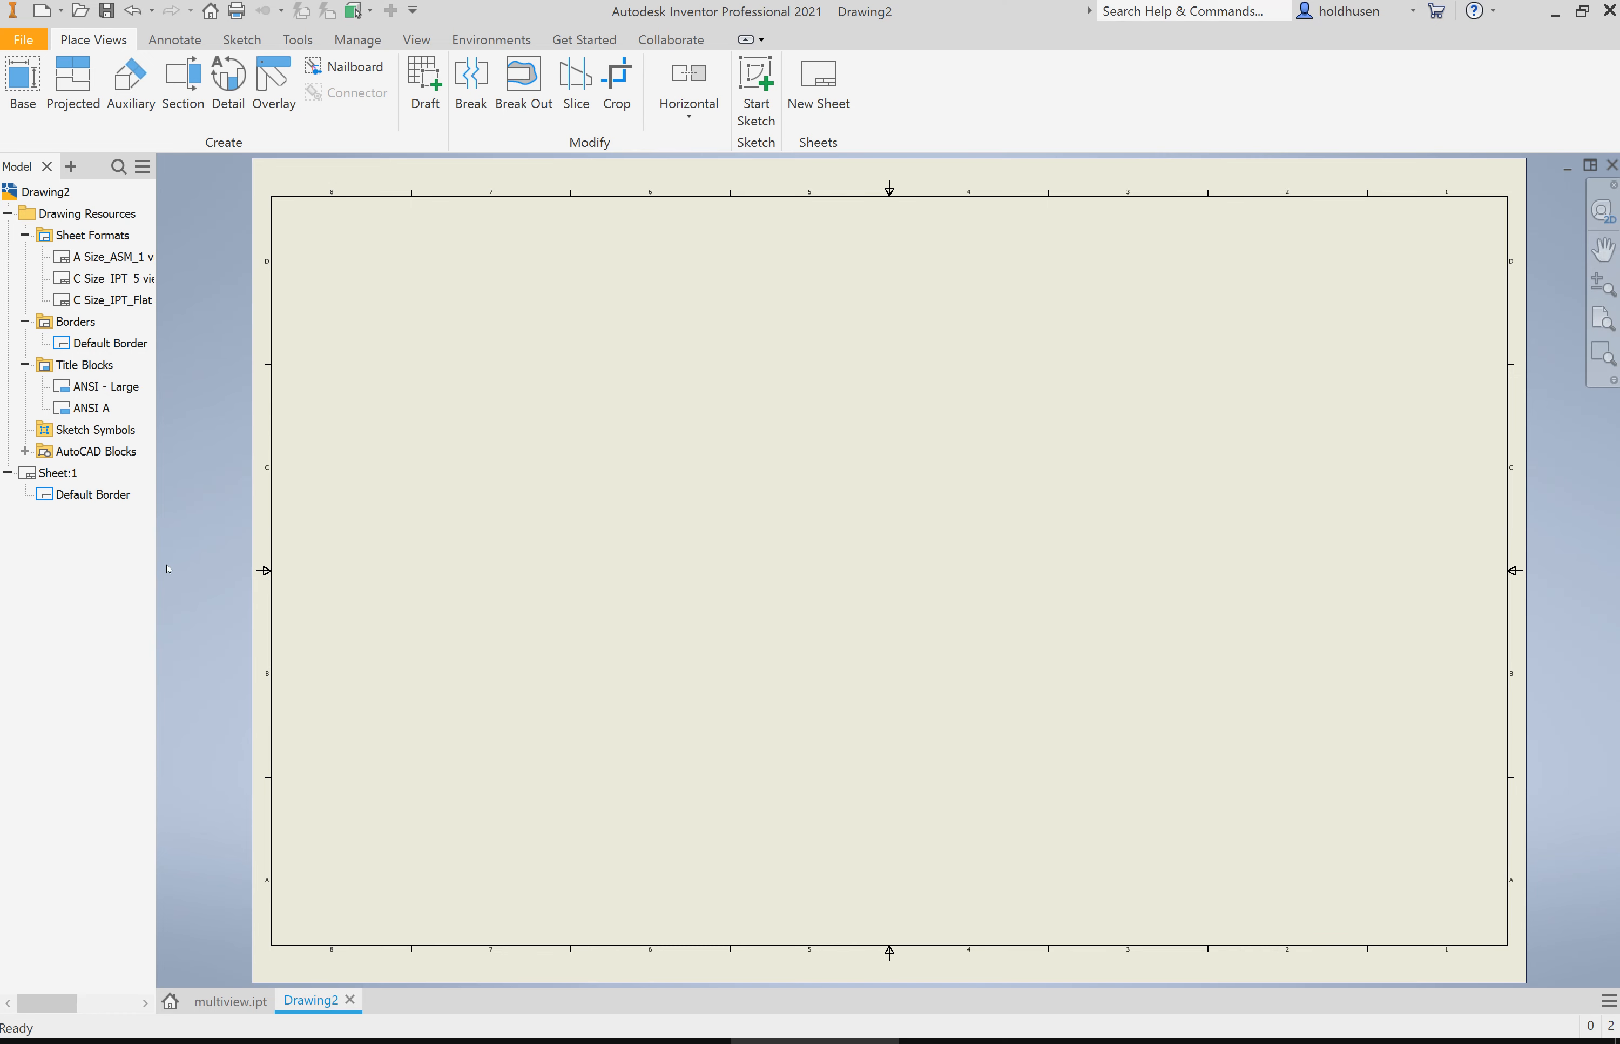
pyautogui.click(95, 496)
# Change Sheet:1 to size A in landscape orientation and insert the ANSI A title block on it.
pyautogui.click(68, 474)
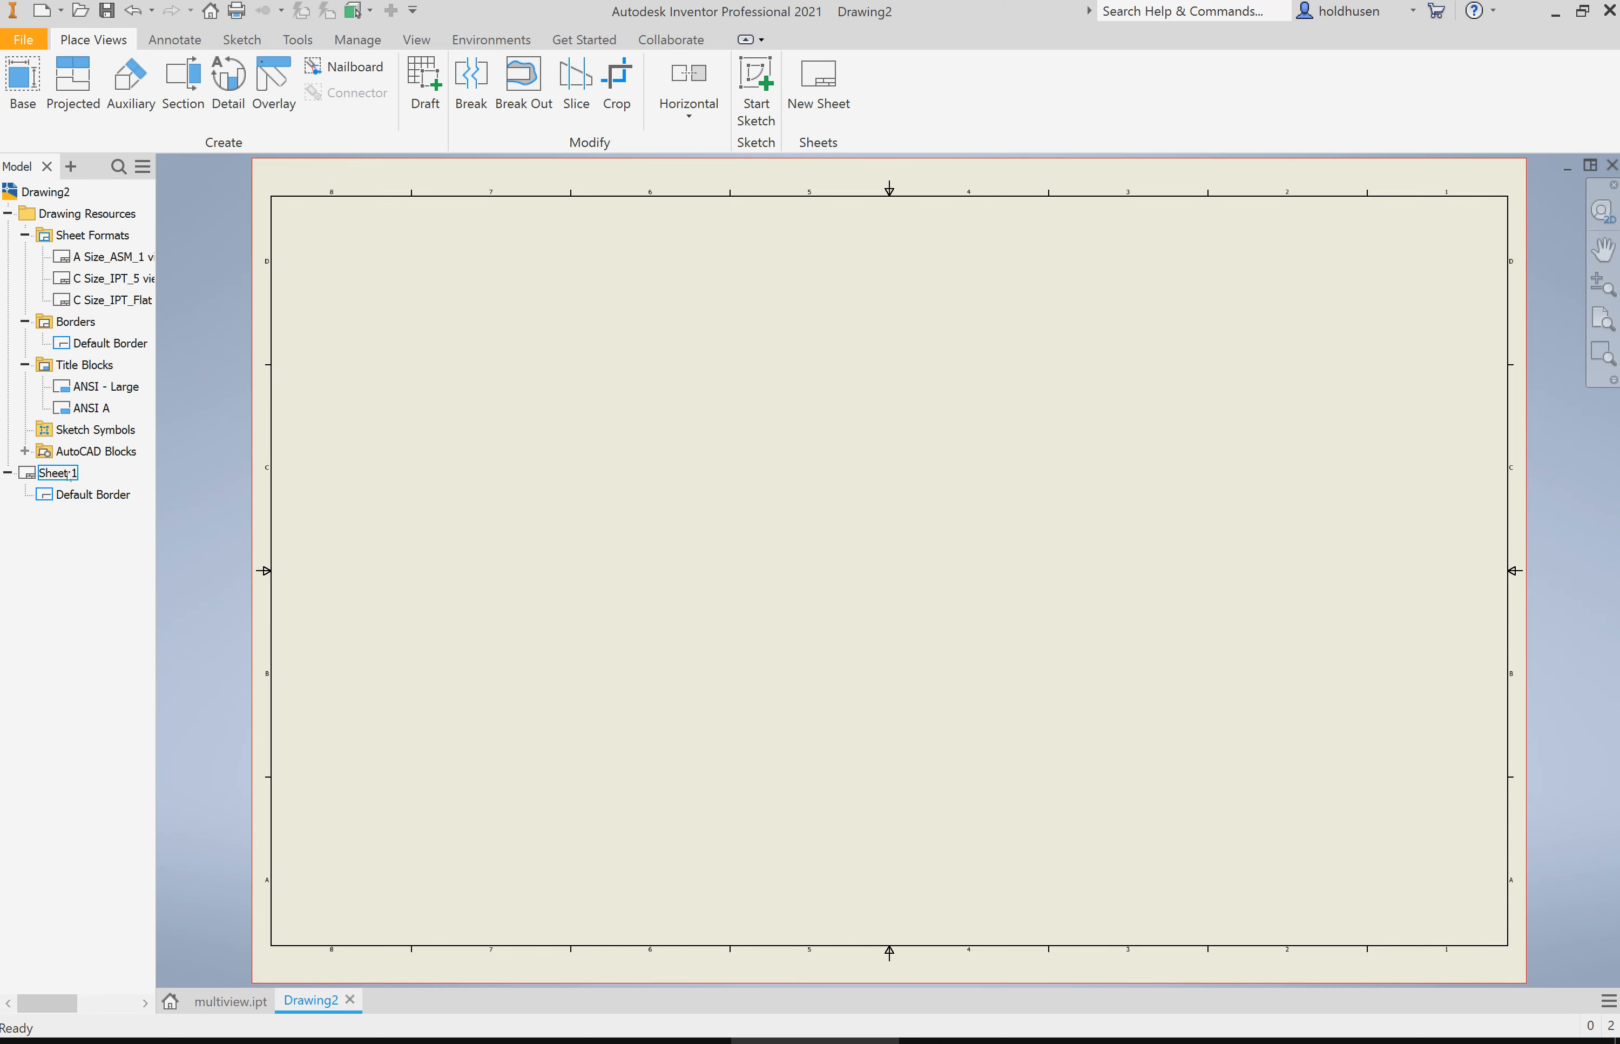
pyautogui.rightClick(71, 475)
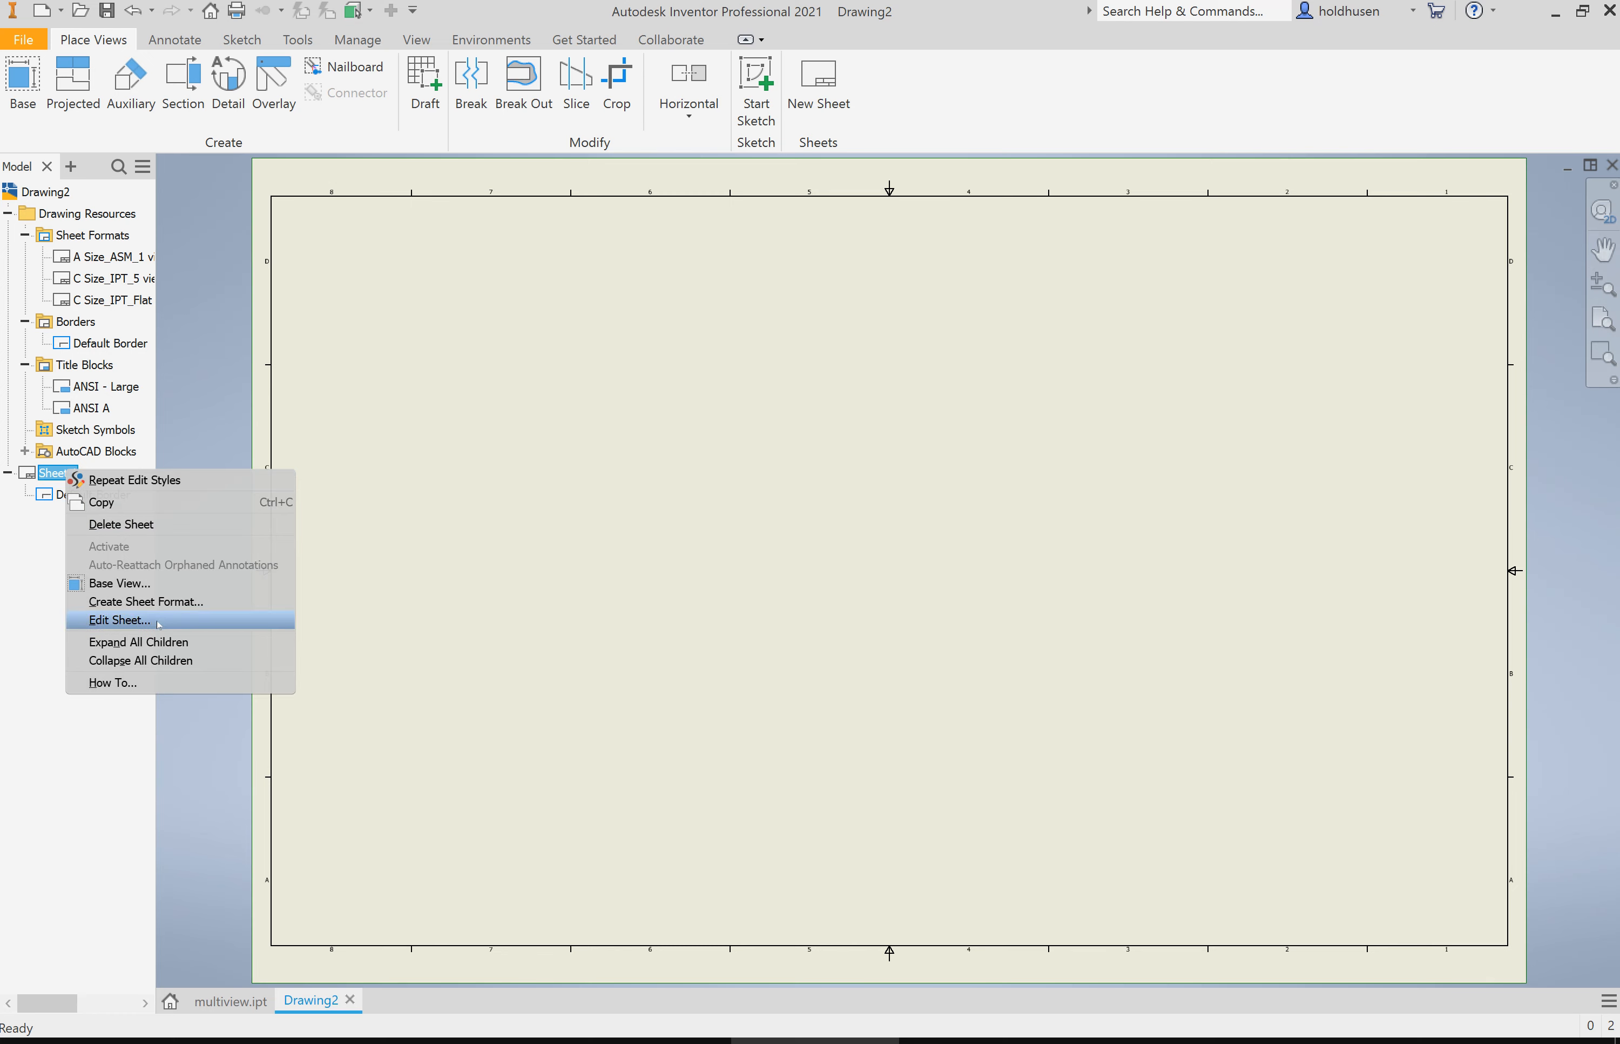
pyautogui.click(120, 620)
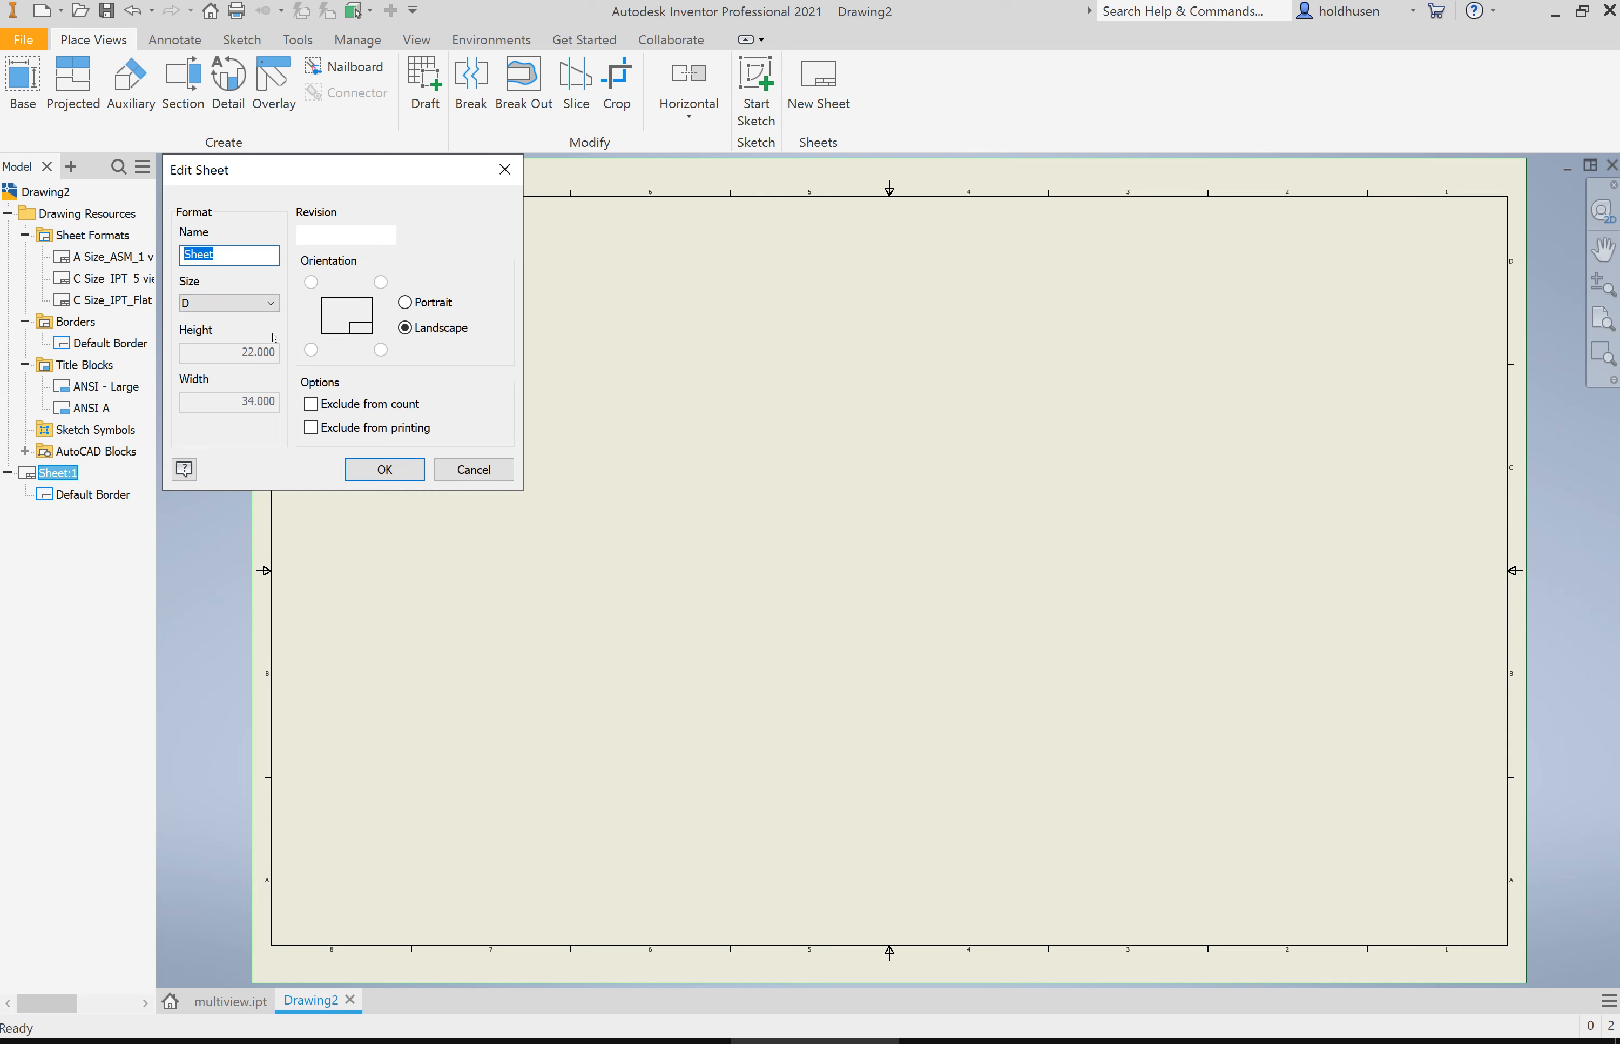
pyautogui.click(274, 305)
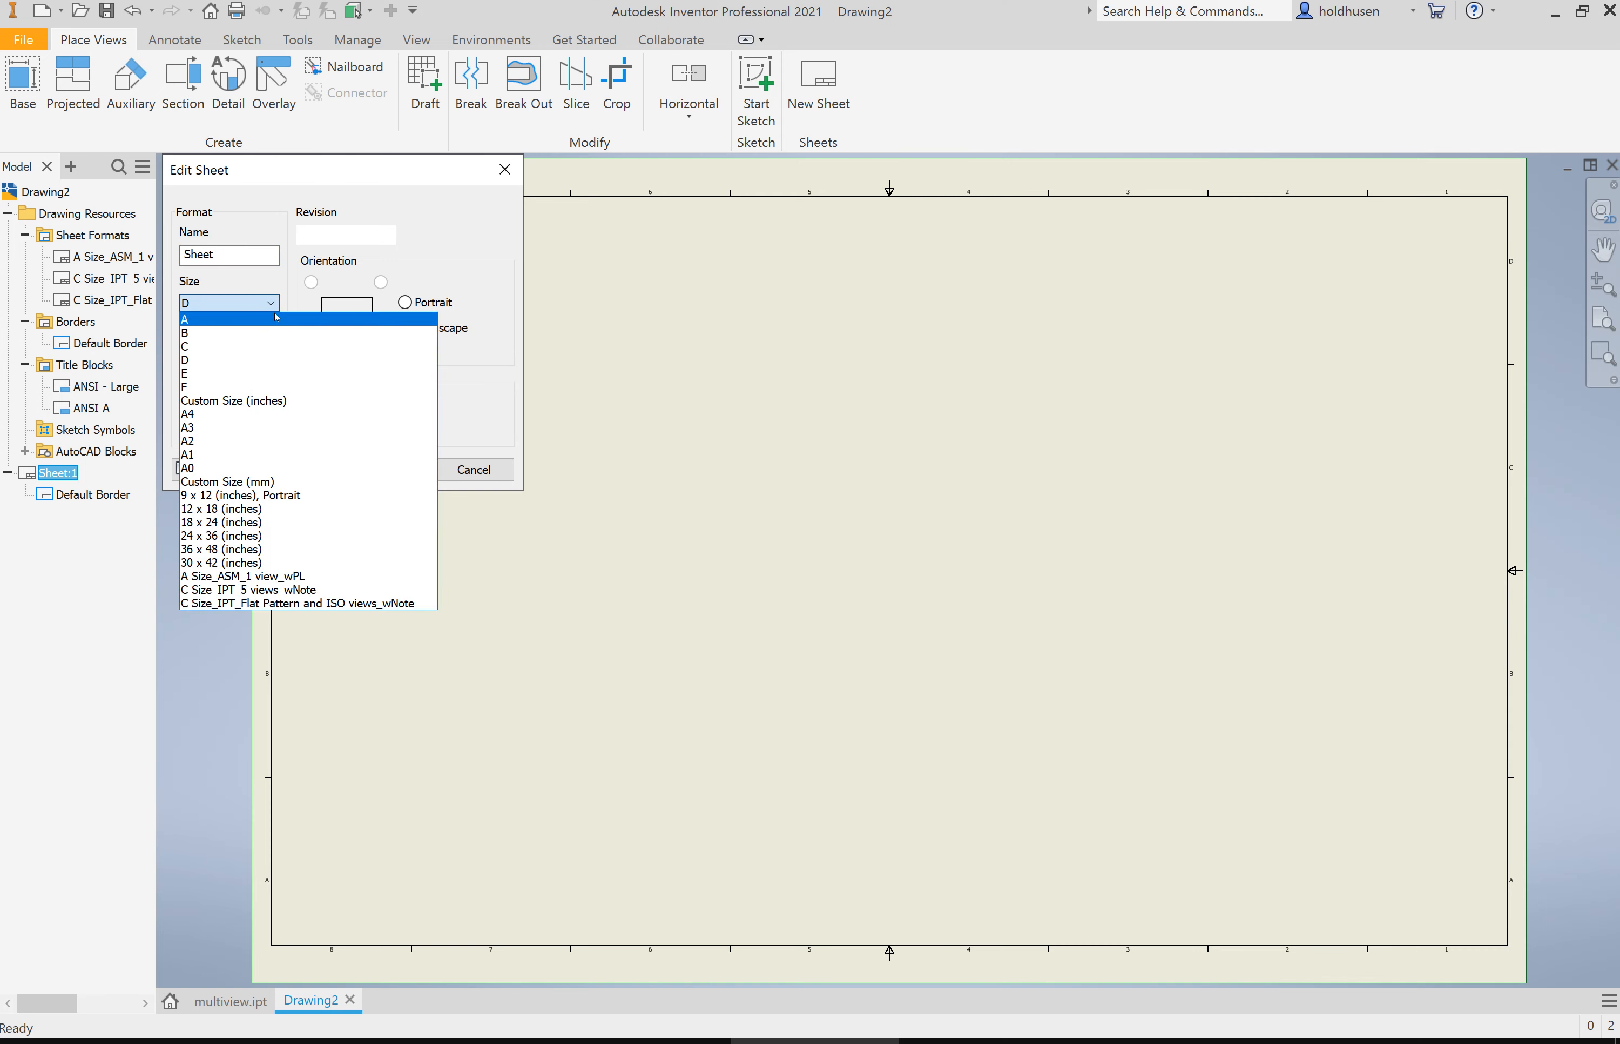
pyautogui.click(276, 319)
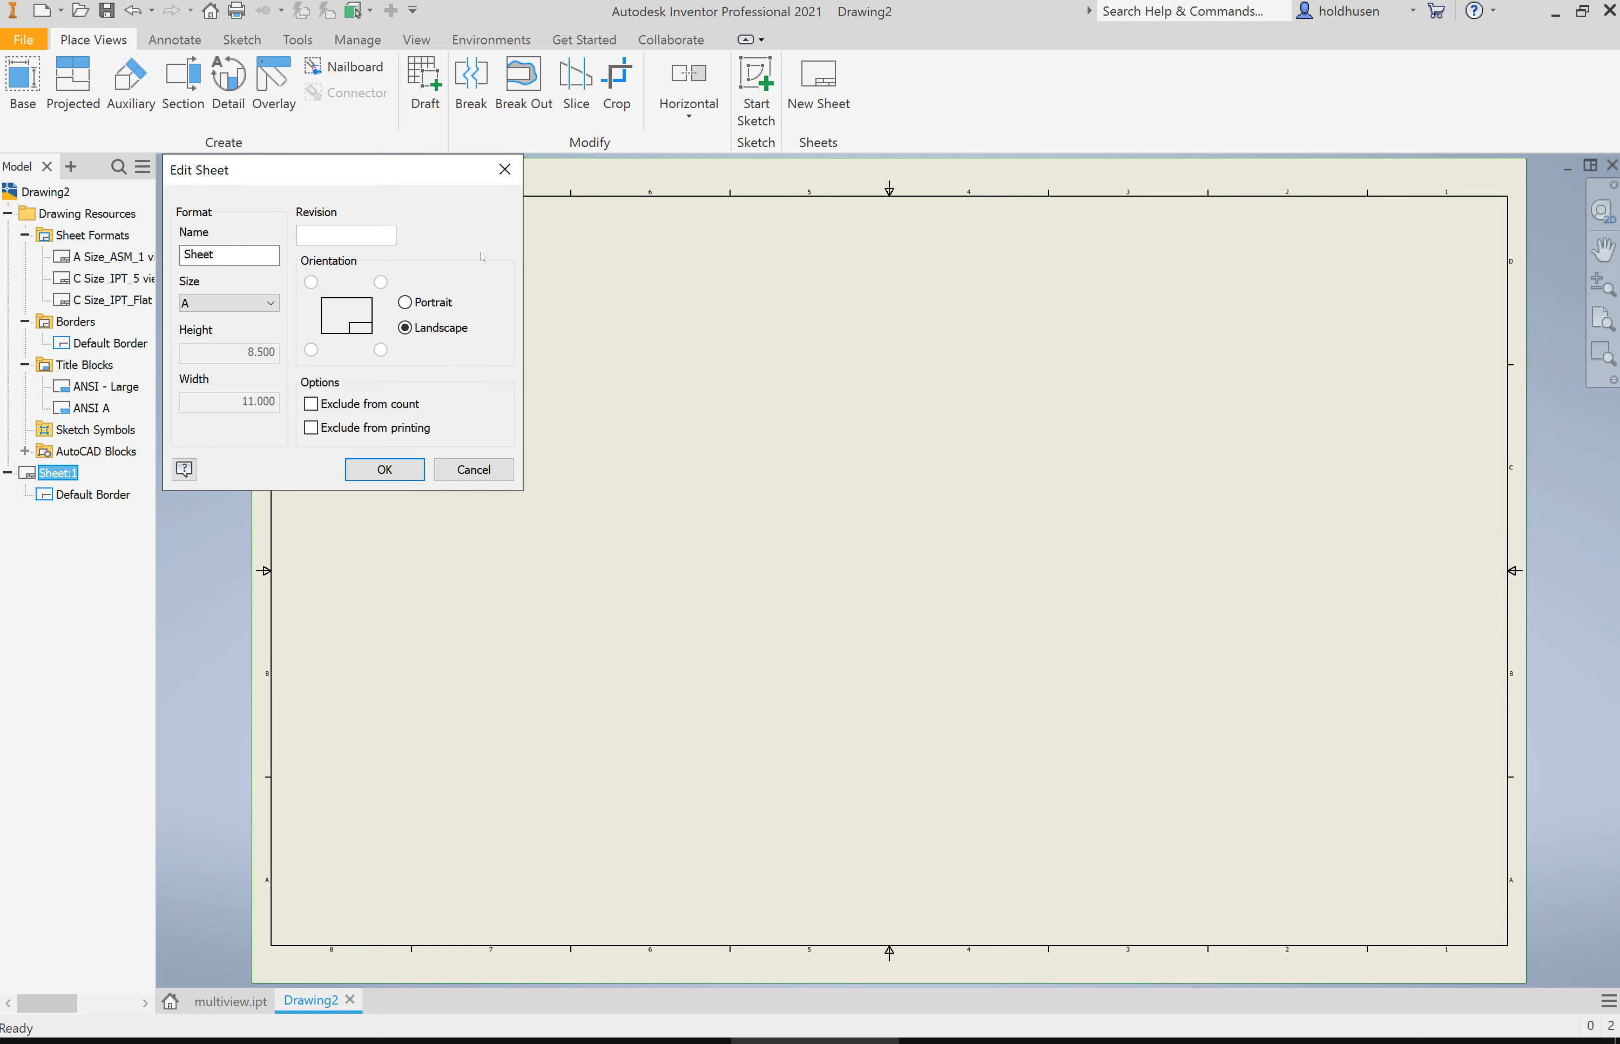
pyautogui.click(398, 473)
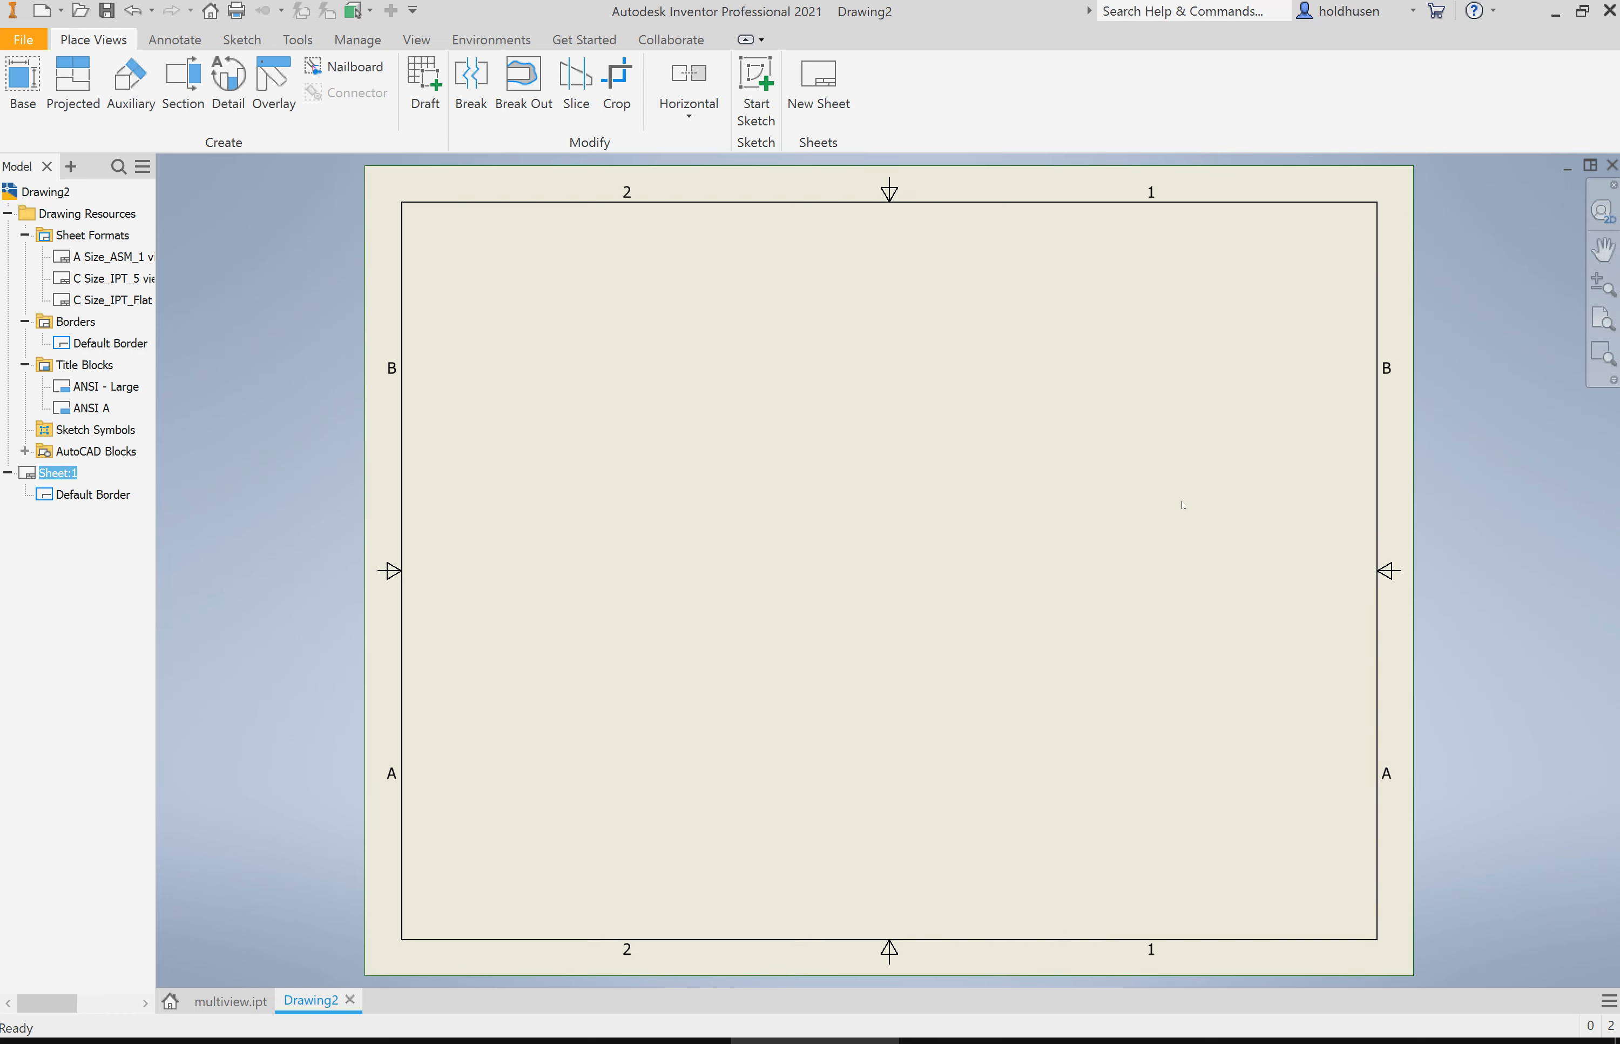
pyautogui.rightClick(102, 410)
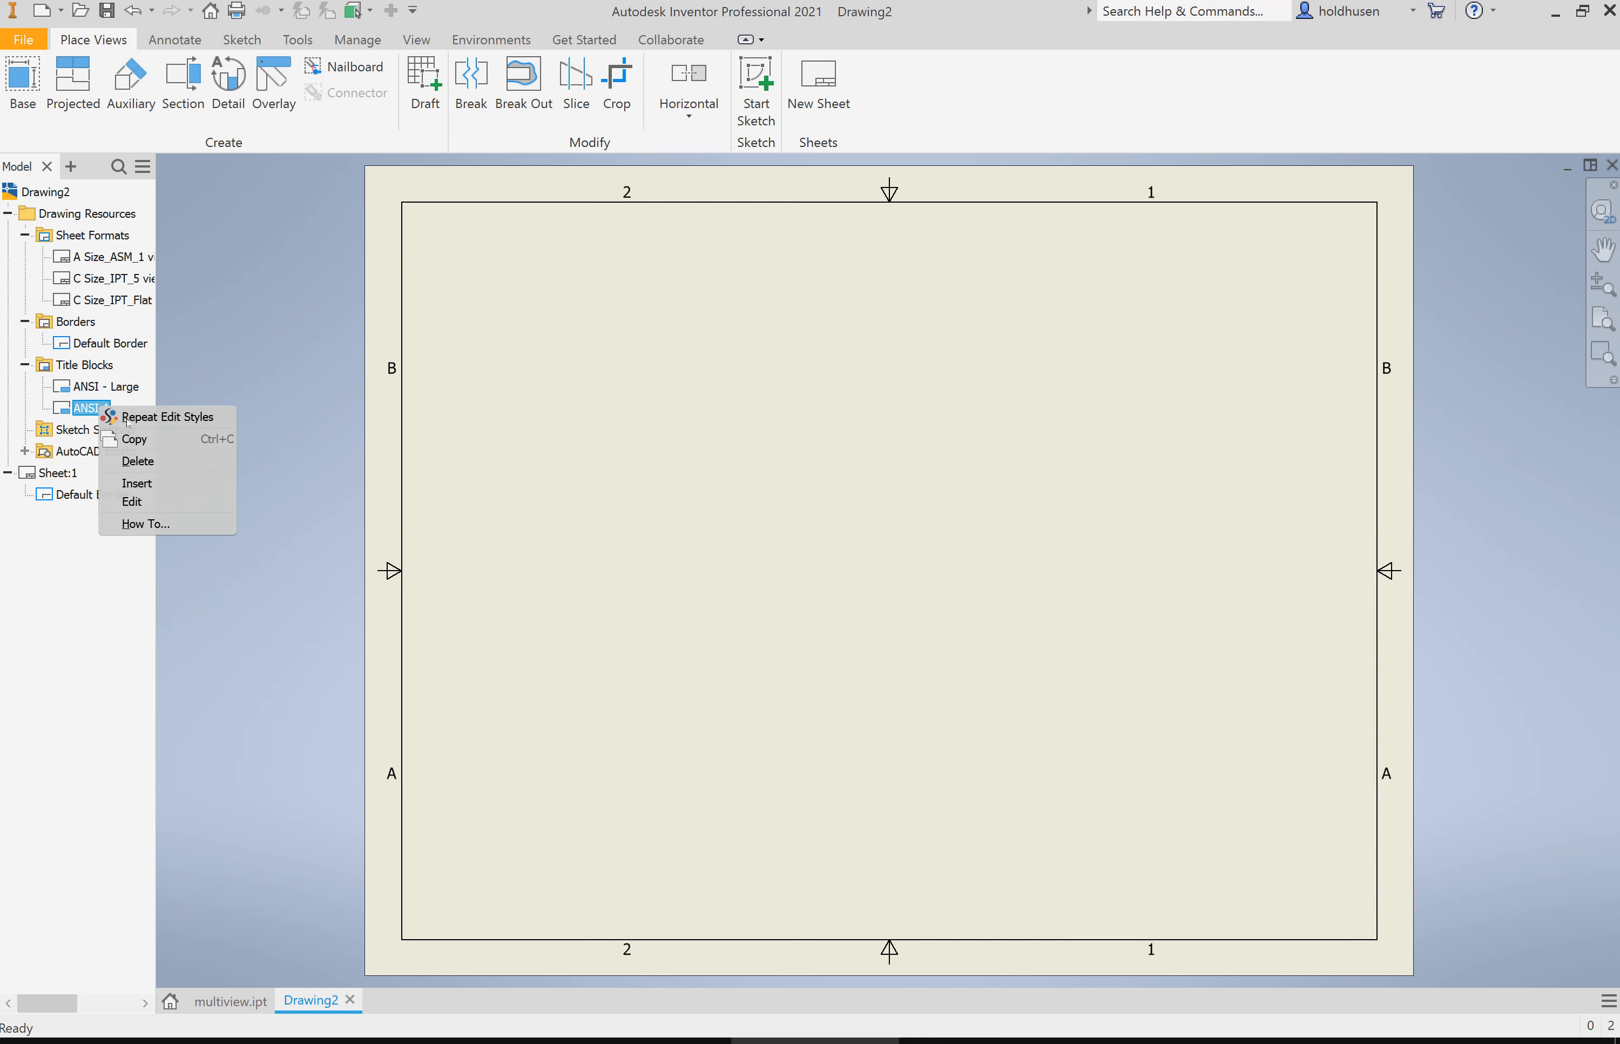
pyautogui.click(137, 482)
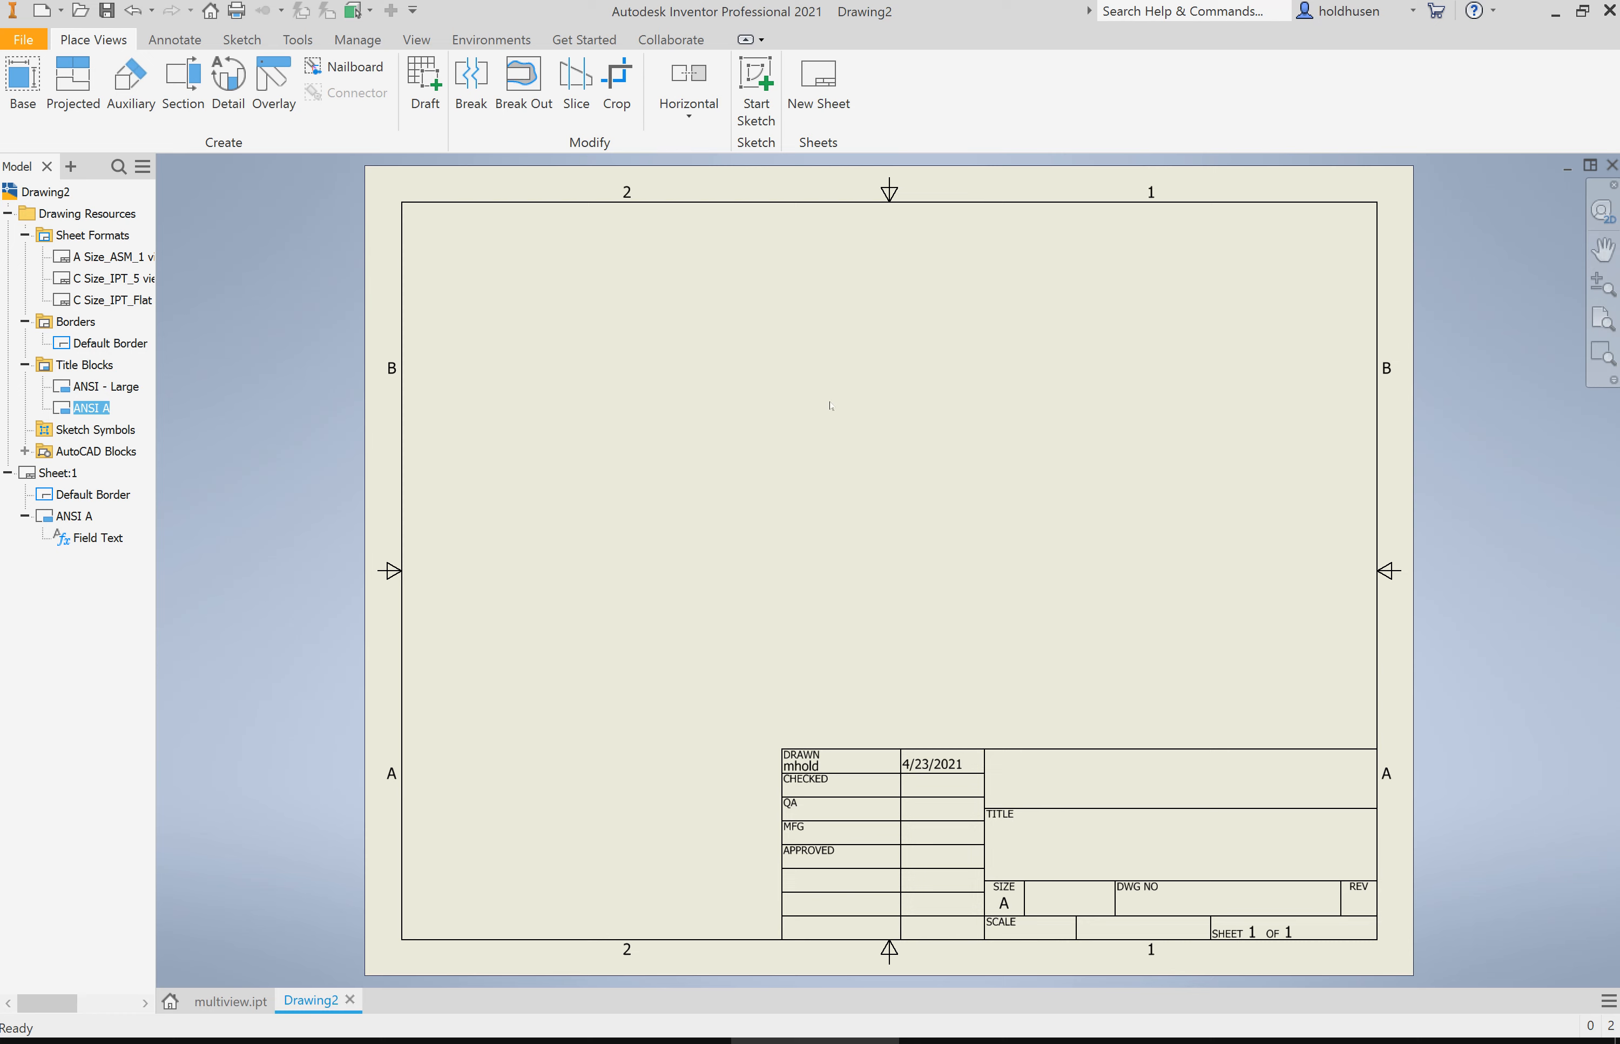
# Start a front base view of multiview.ipt and position it in the left half of the sheet, clear of the title block.
pyautogui.click(35, 85)
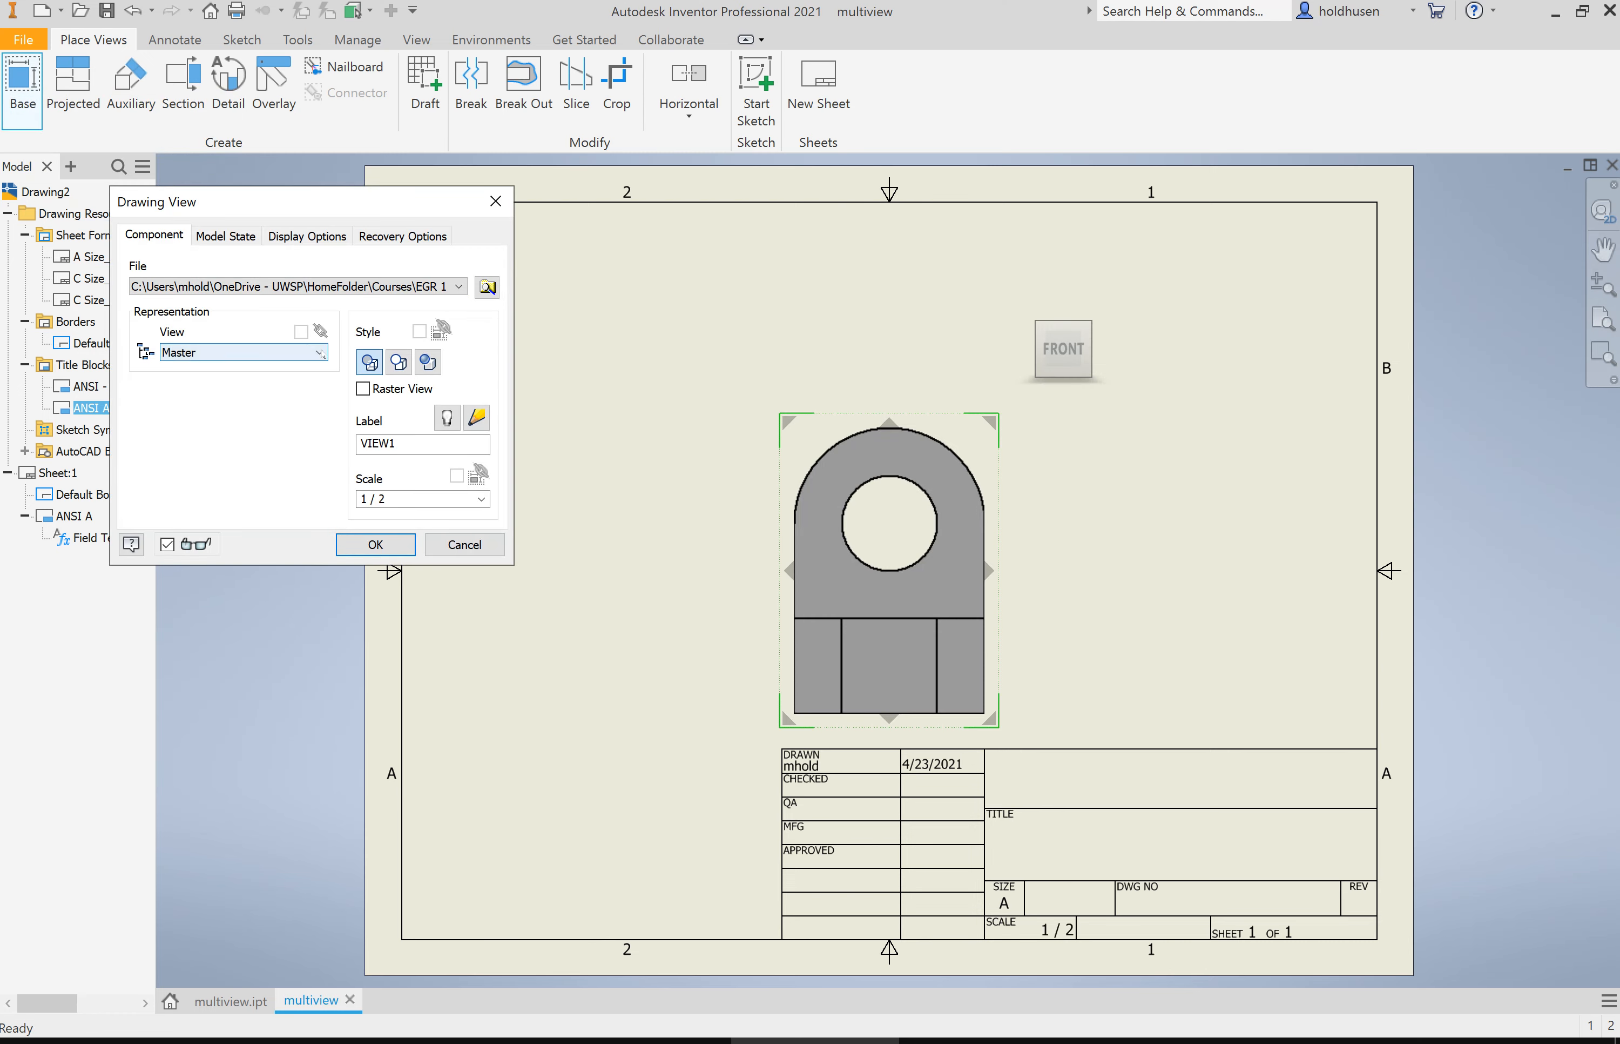
pyautogui.click(459, 289)
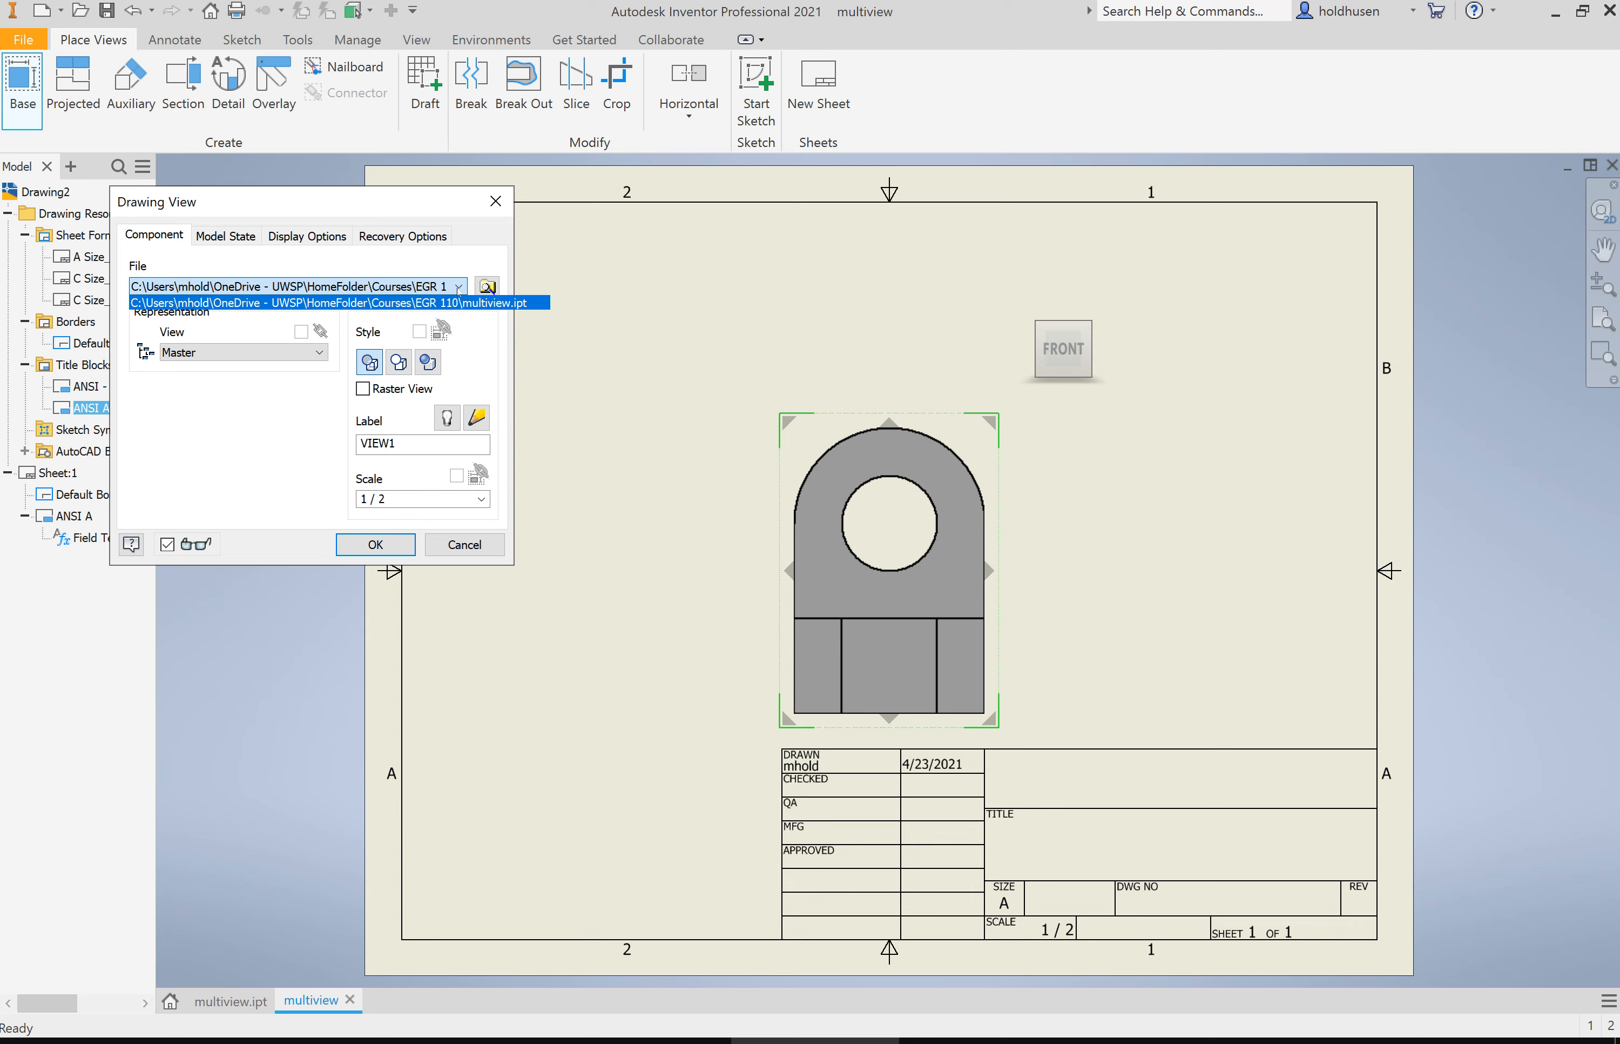
pyautogui.click(217, 499)
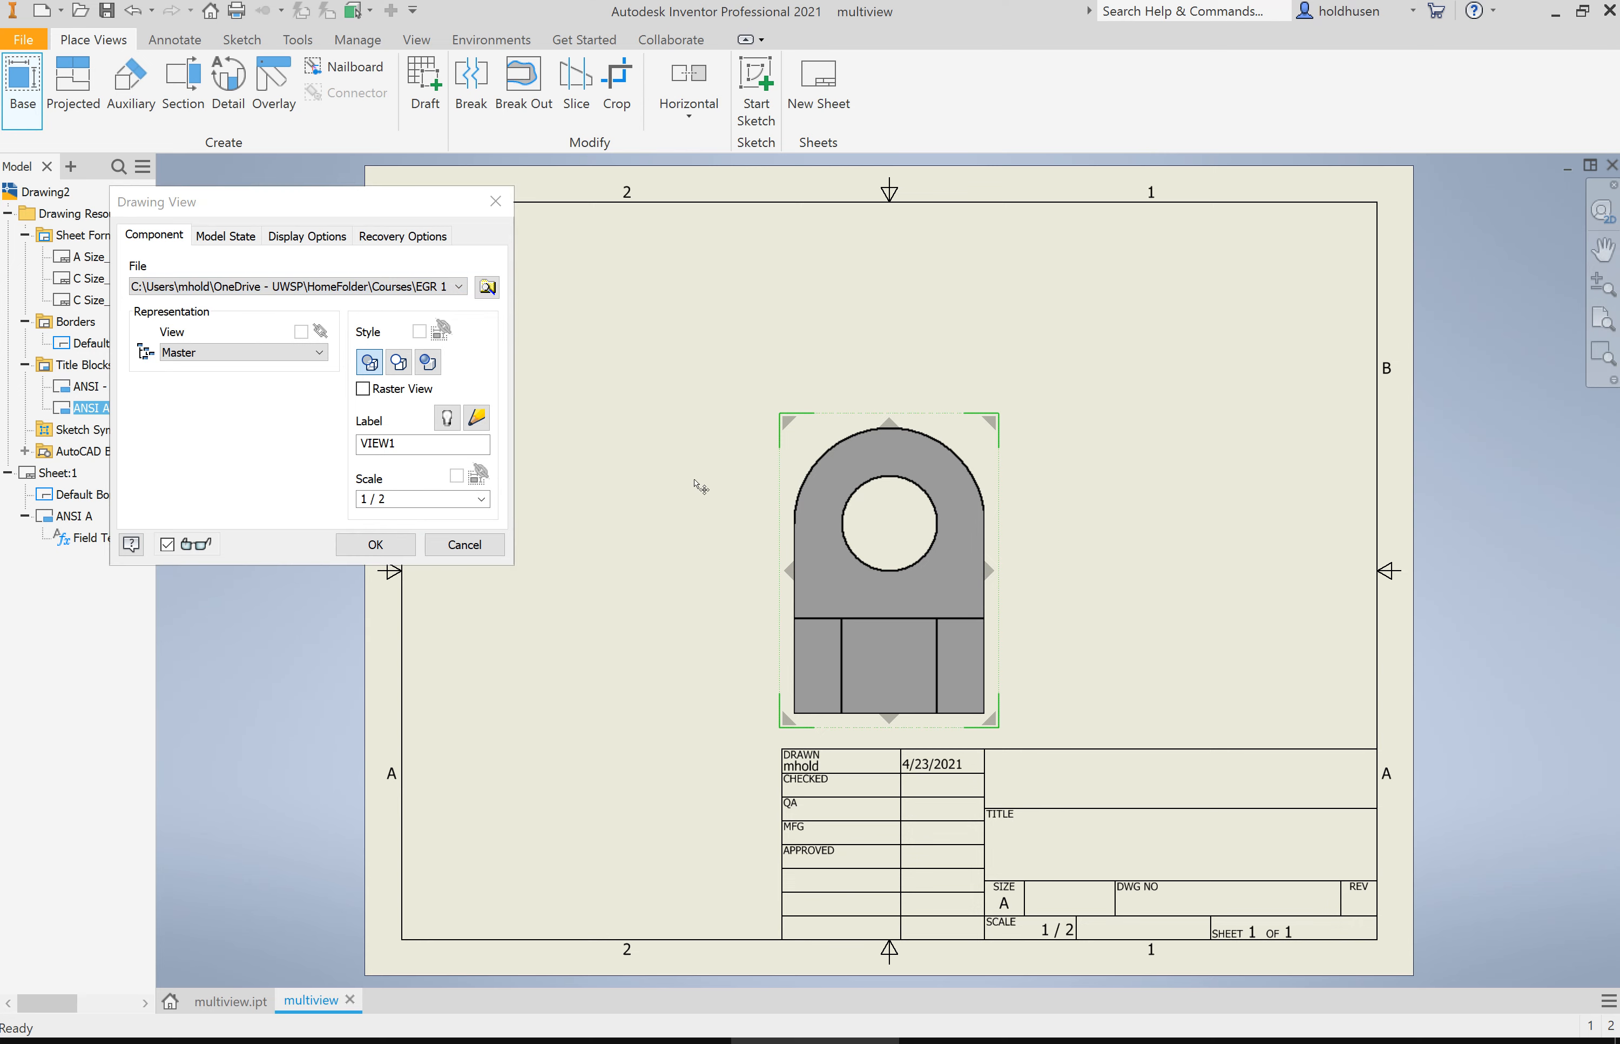
pyautogui.moveTo(793, 501)
pyautogui.mouseDown()
pyautogui.moveTo(579, 470)
pyautogui.moveTo(637, 482)
pyautogui.moveTo(555, 486)
pyautogui.mouseUp()
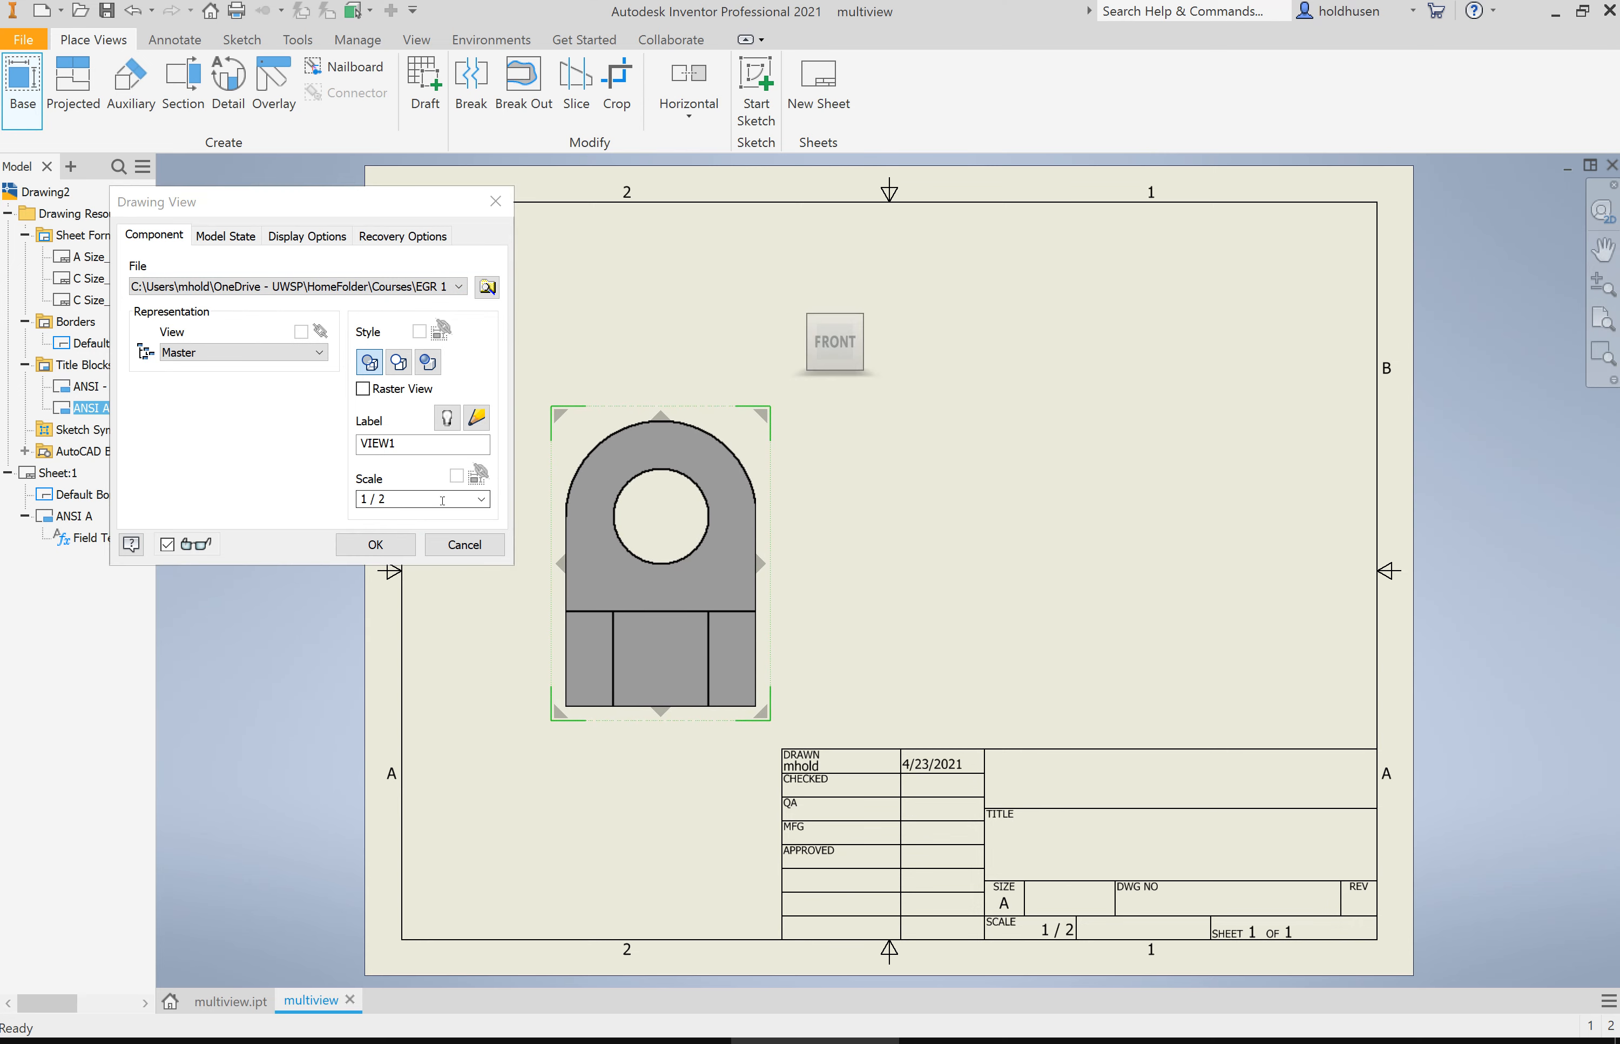
# Set the base view's scale to 3/8.
pyautogui.click(482, 499)
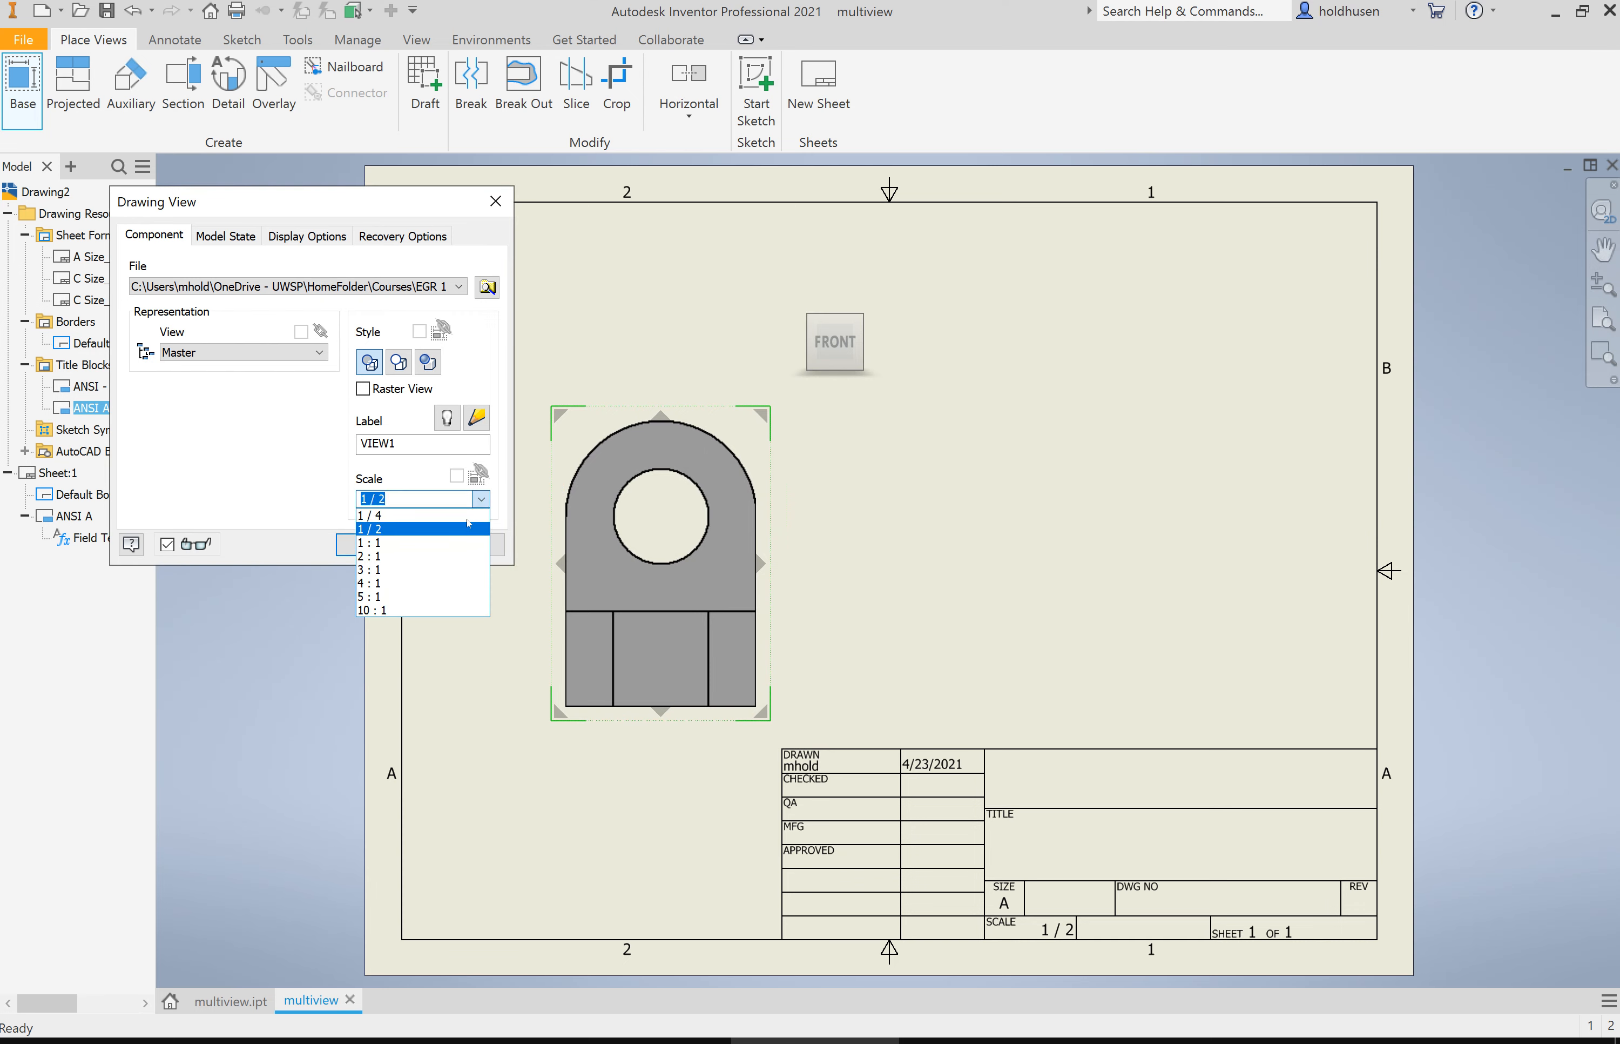
pyautogui.click(468, 523)
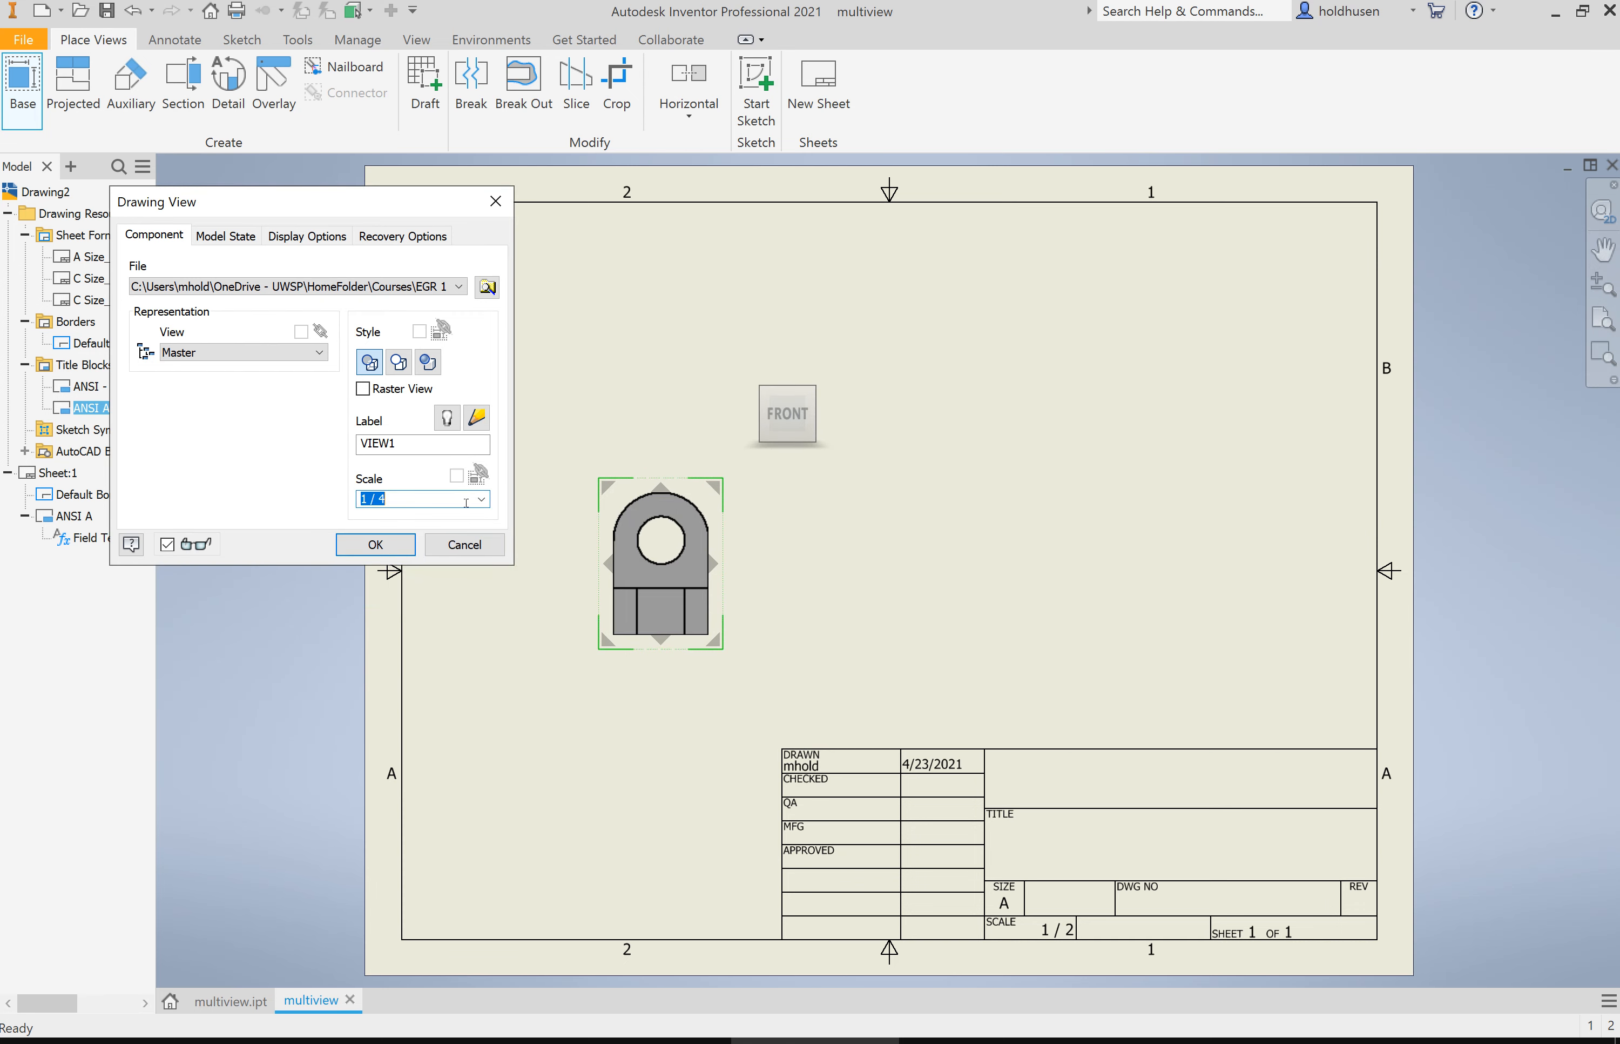
pyautogui.write('3/')
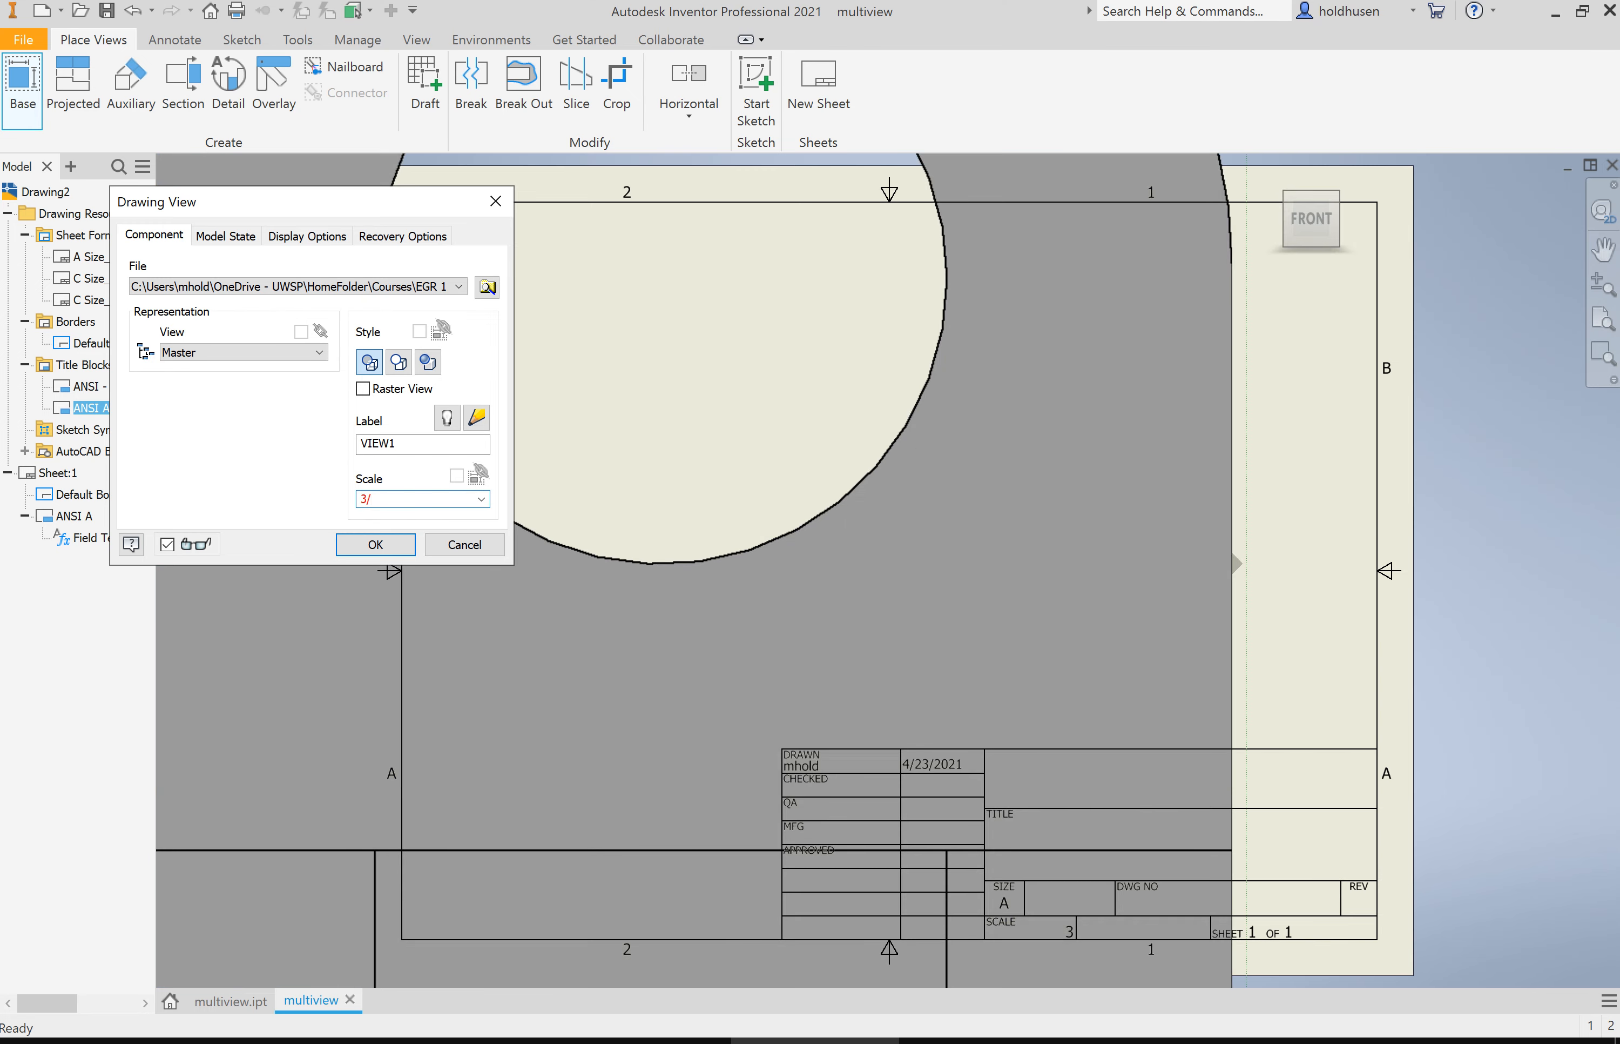
pyautogui.write('8')
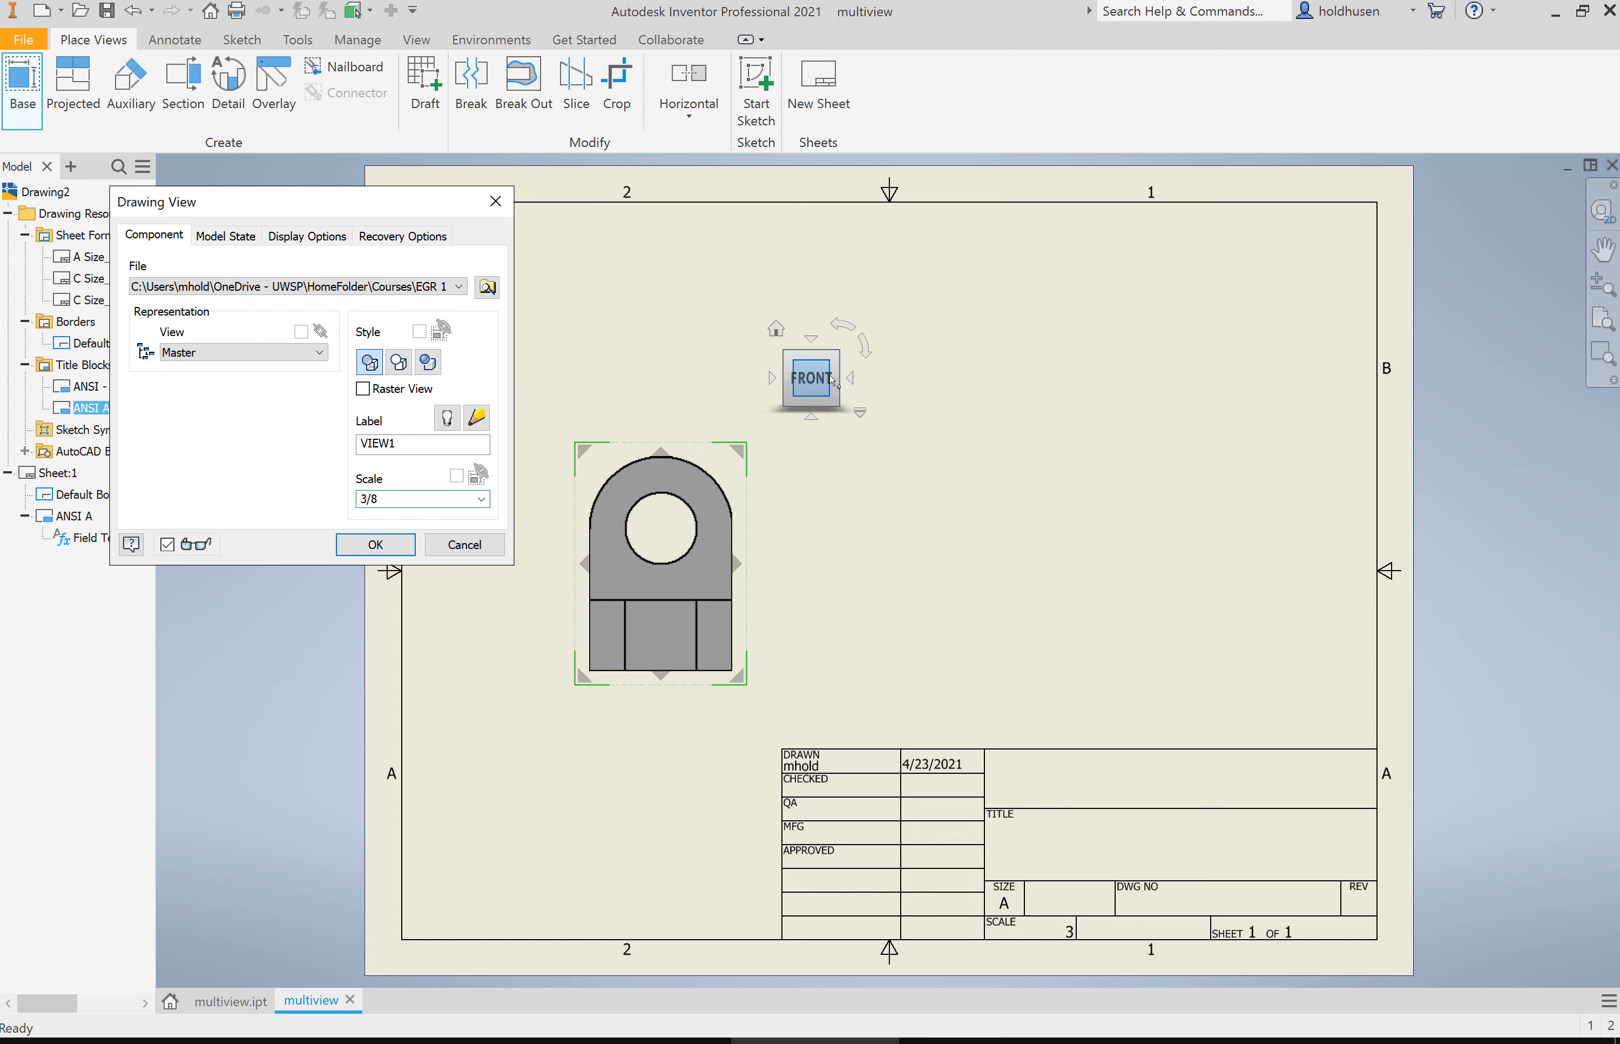
# Try the top and left orientations for the base view, and return it to an upright front orientation.
pyautogui.click(811, 351)
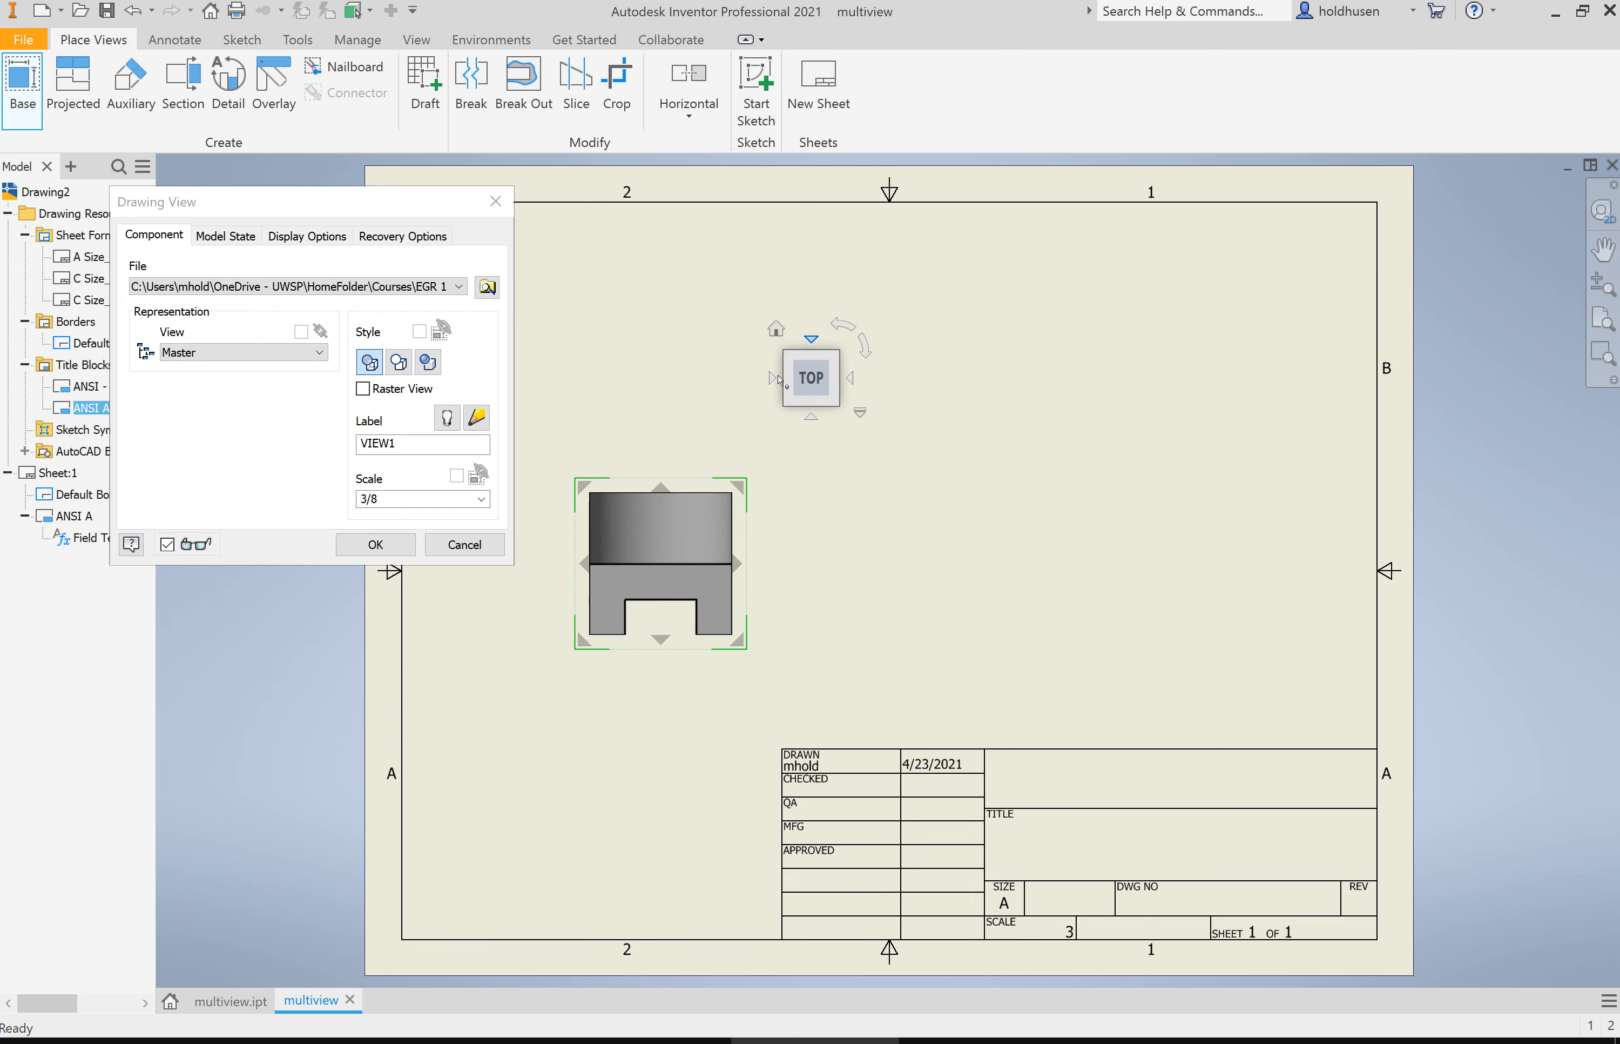
pyautogui.click(815, 413)
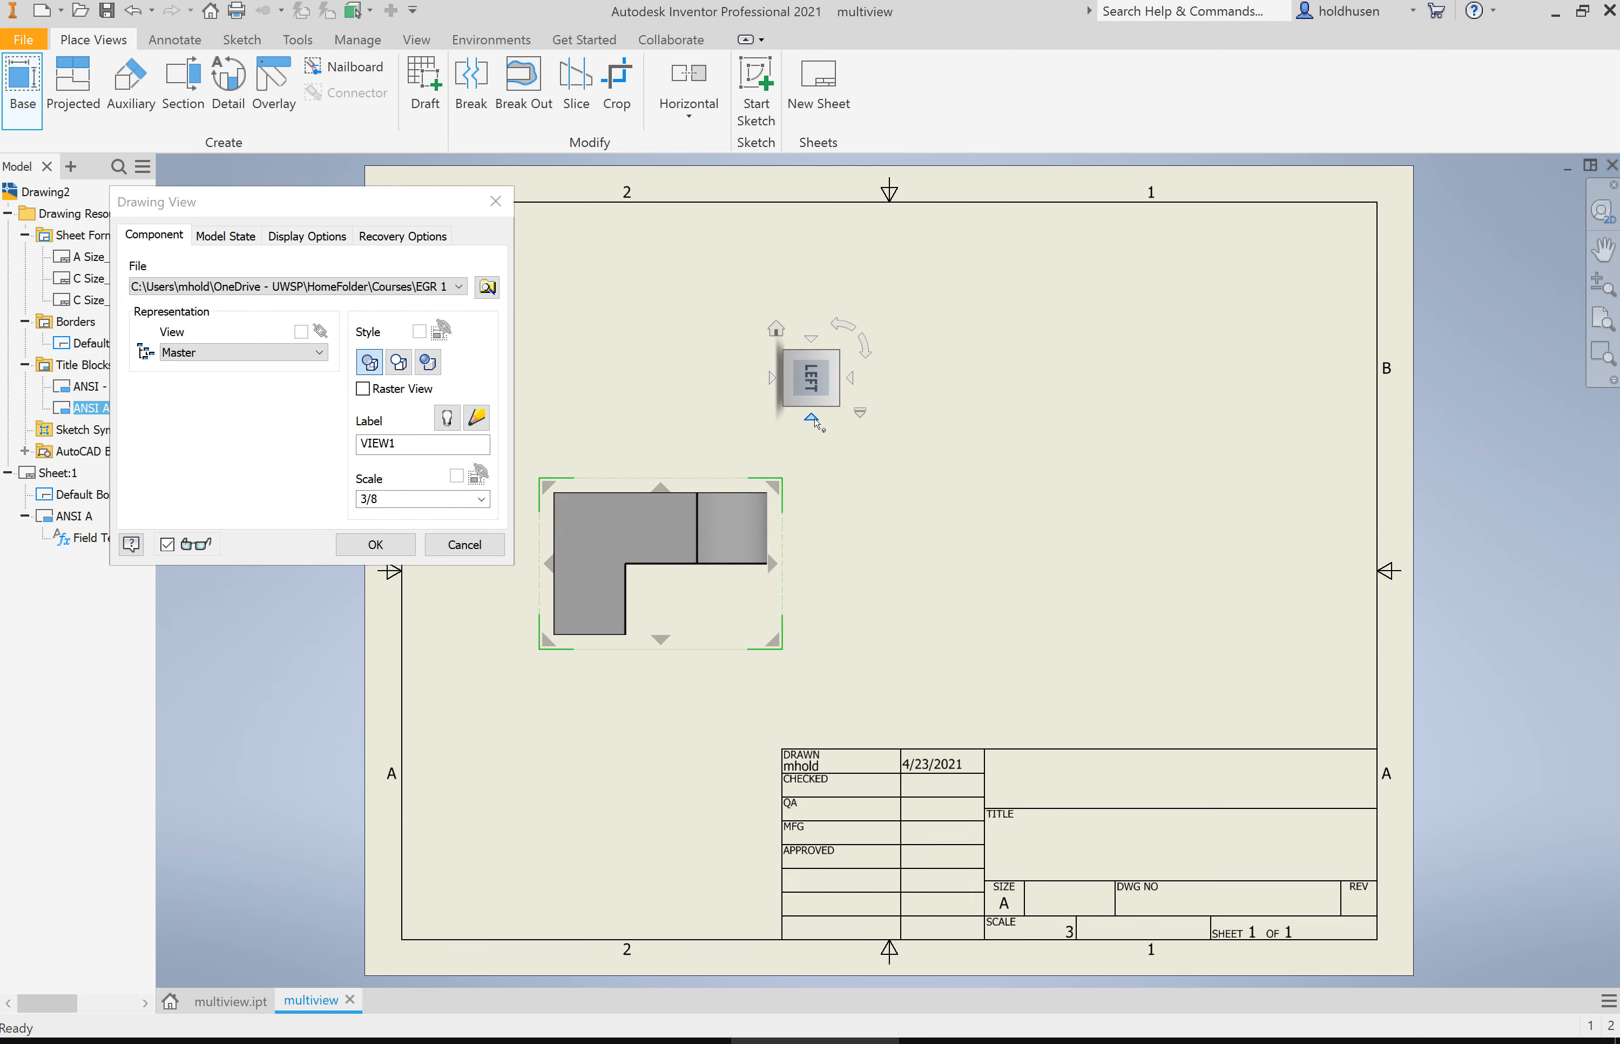
pyautogui.click(853, 378)
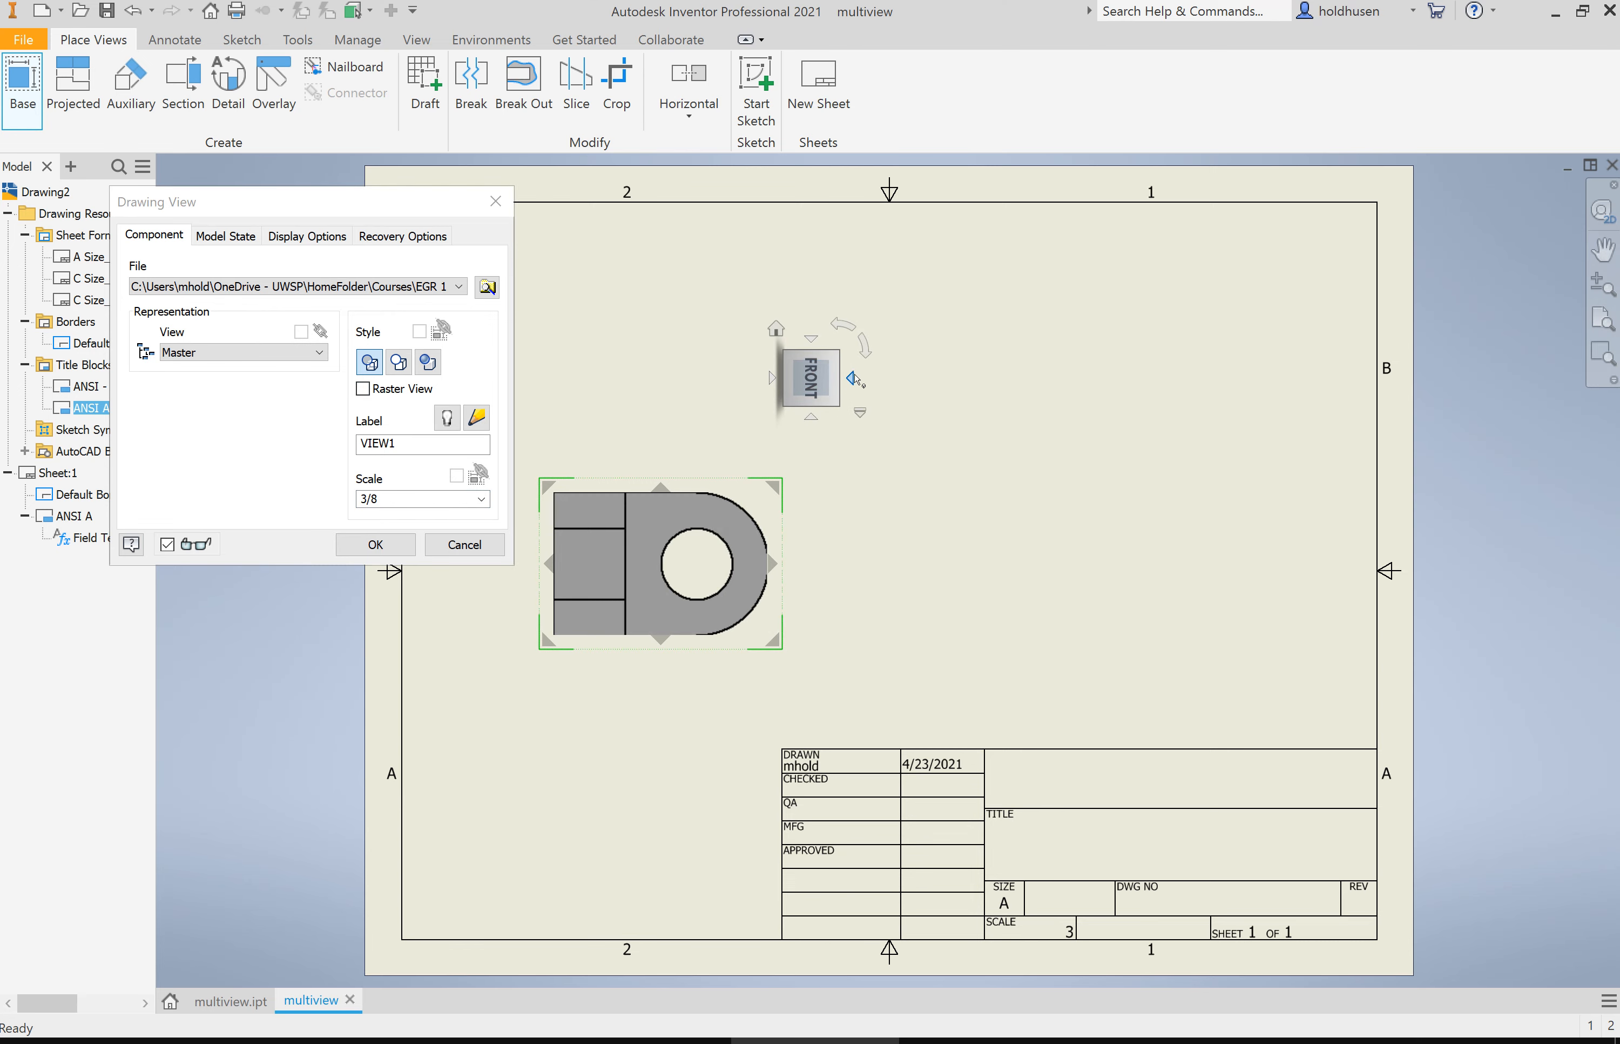
pyautogui.click(845, 328)
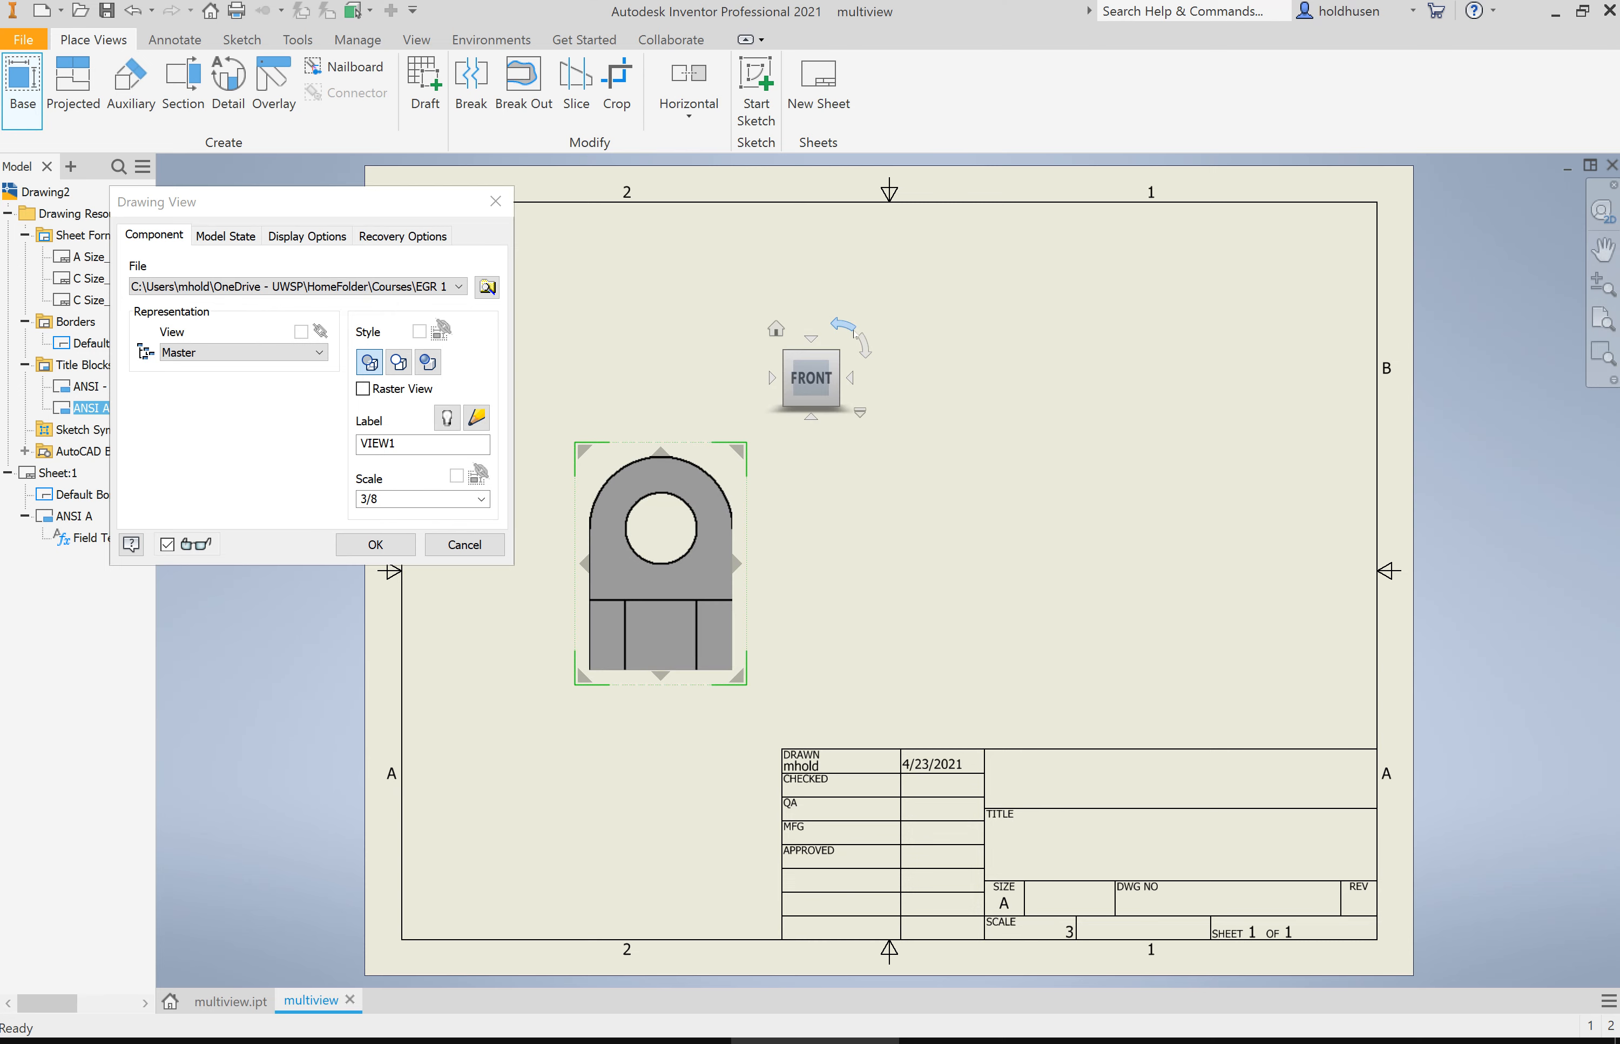
# Accept the base view settings to place the front view on the sheet.
pyautogui.click(378, 545)
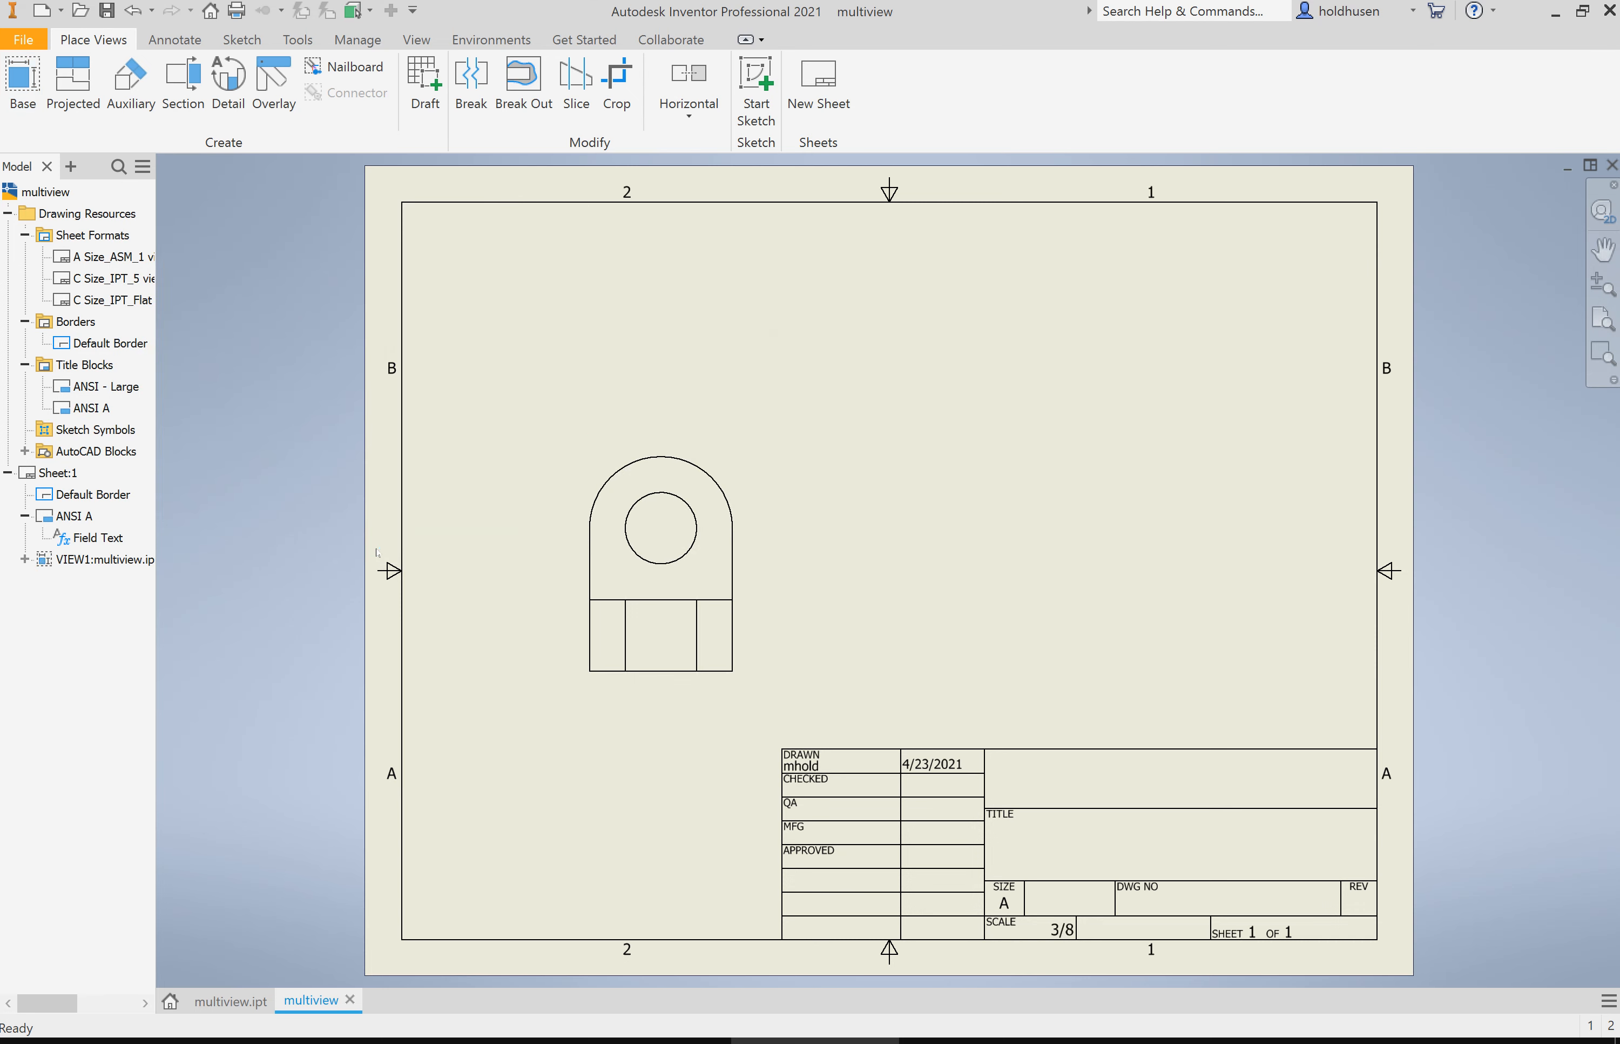
# Create projected views from the front view: a top view above it, a right side view beside it, and an isometric view at the upper right.
pyautogui.click(63, 72)
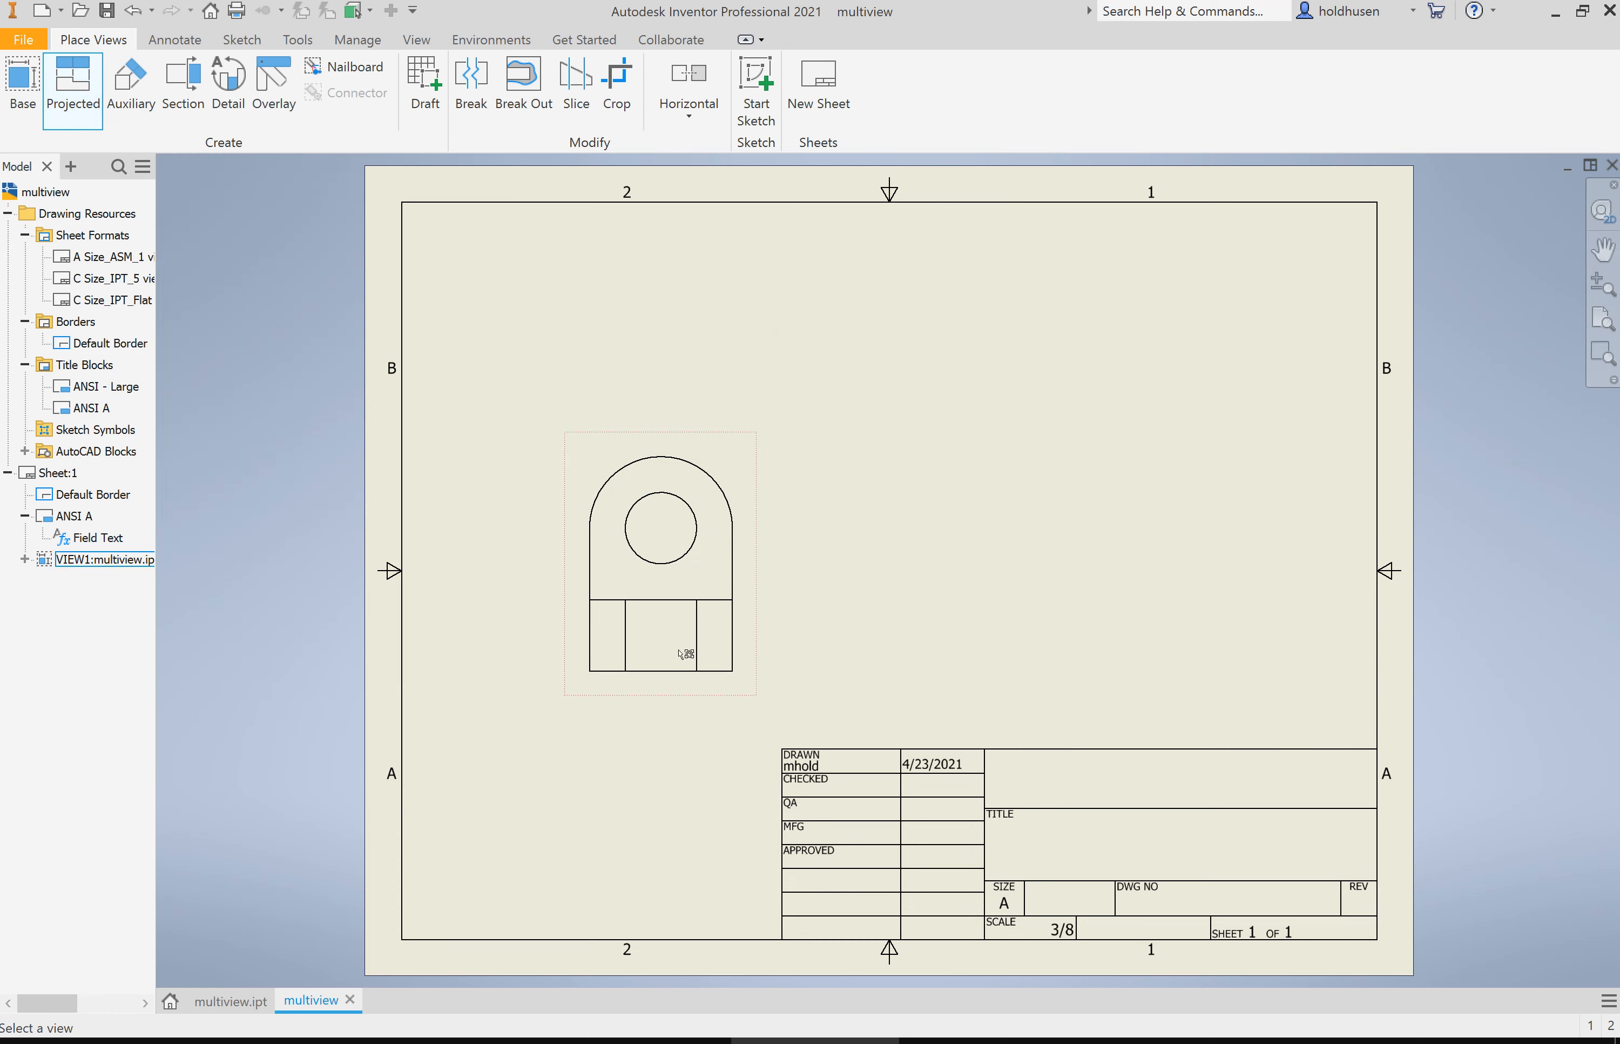
pyautogui.click(727, 670)
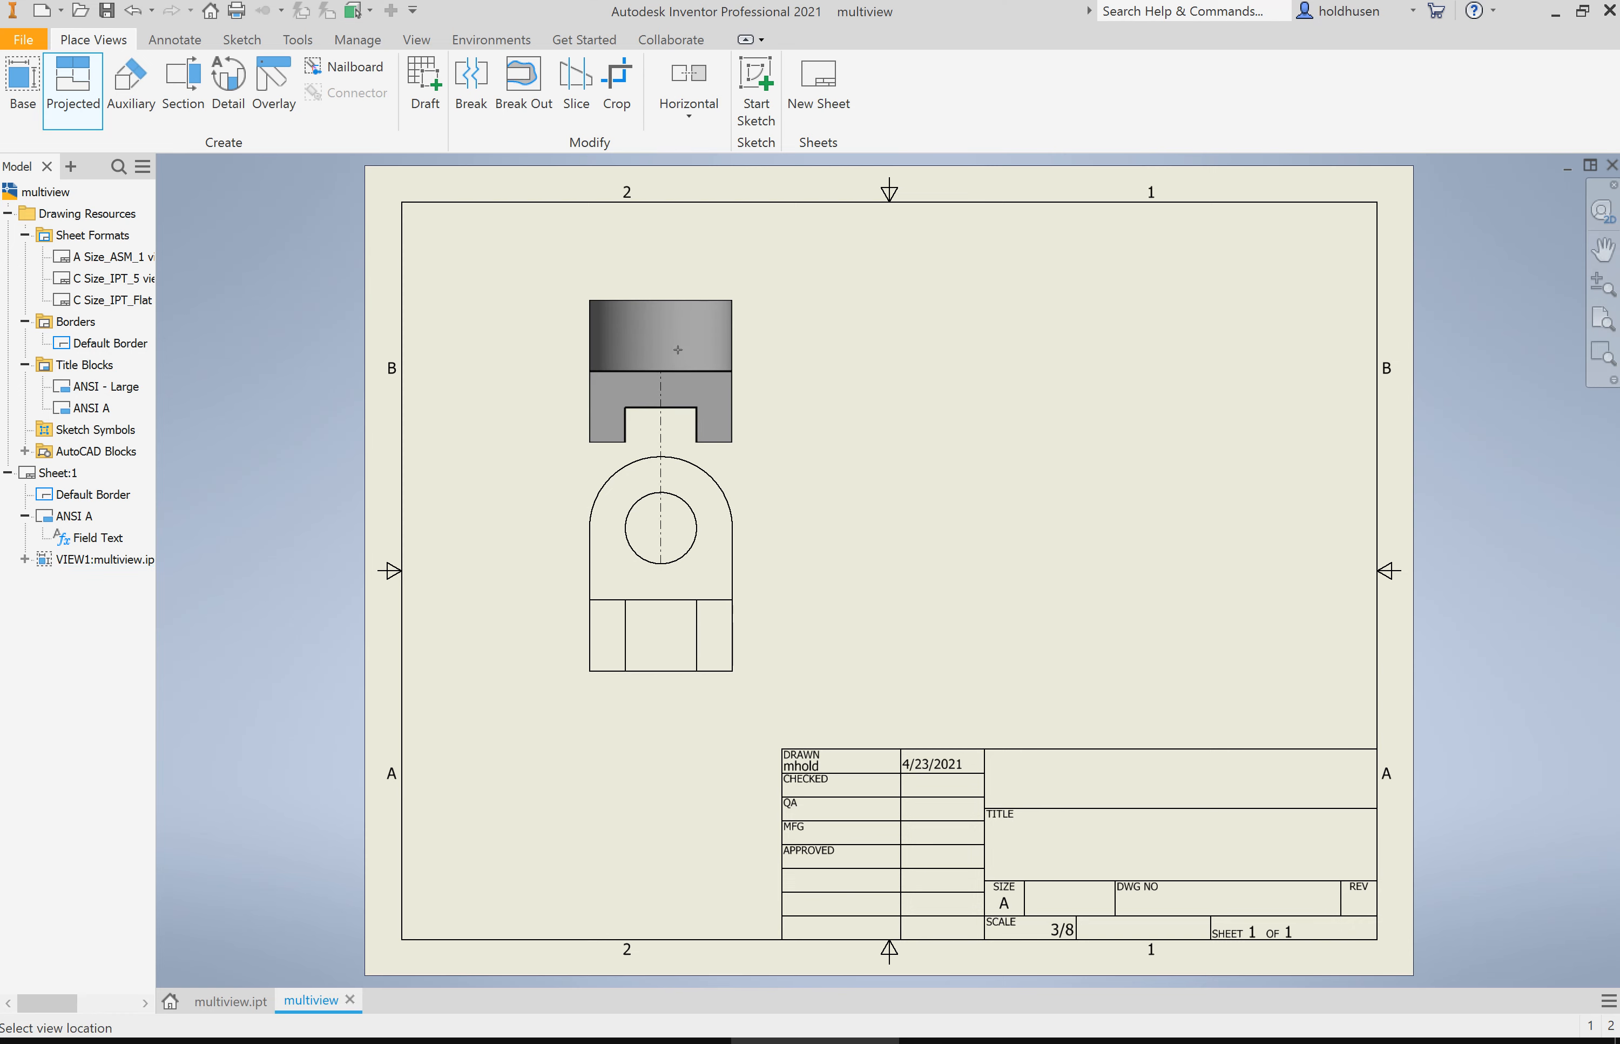
pyautogui.click(659, 301)
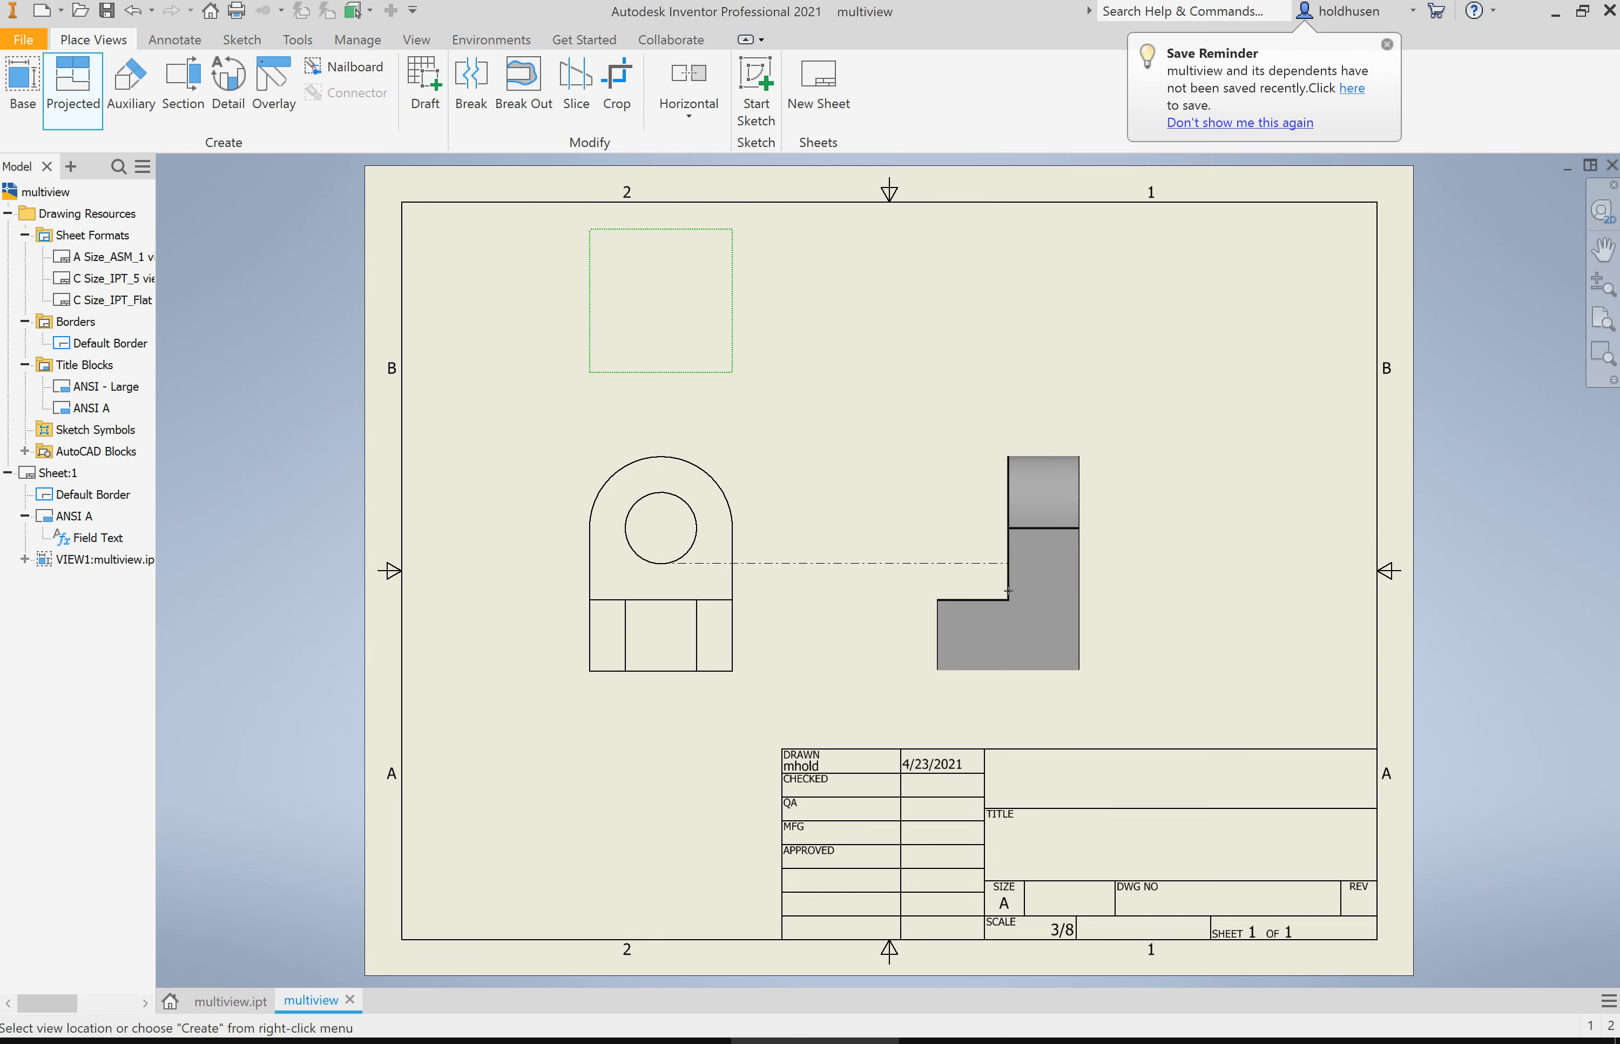
pyautogui.click(1003, 586)
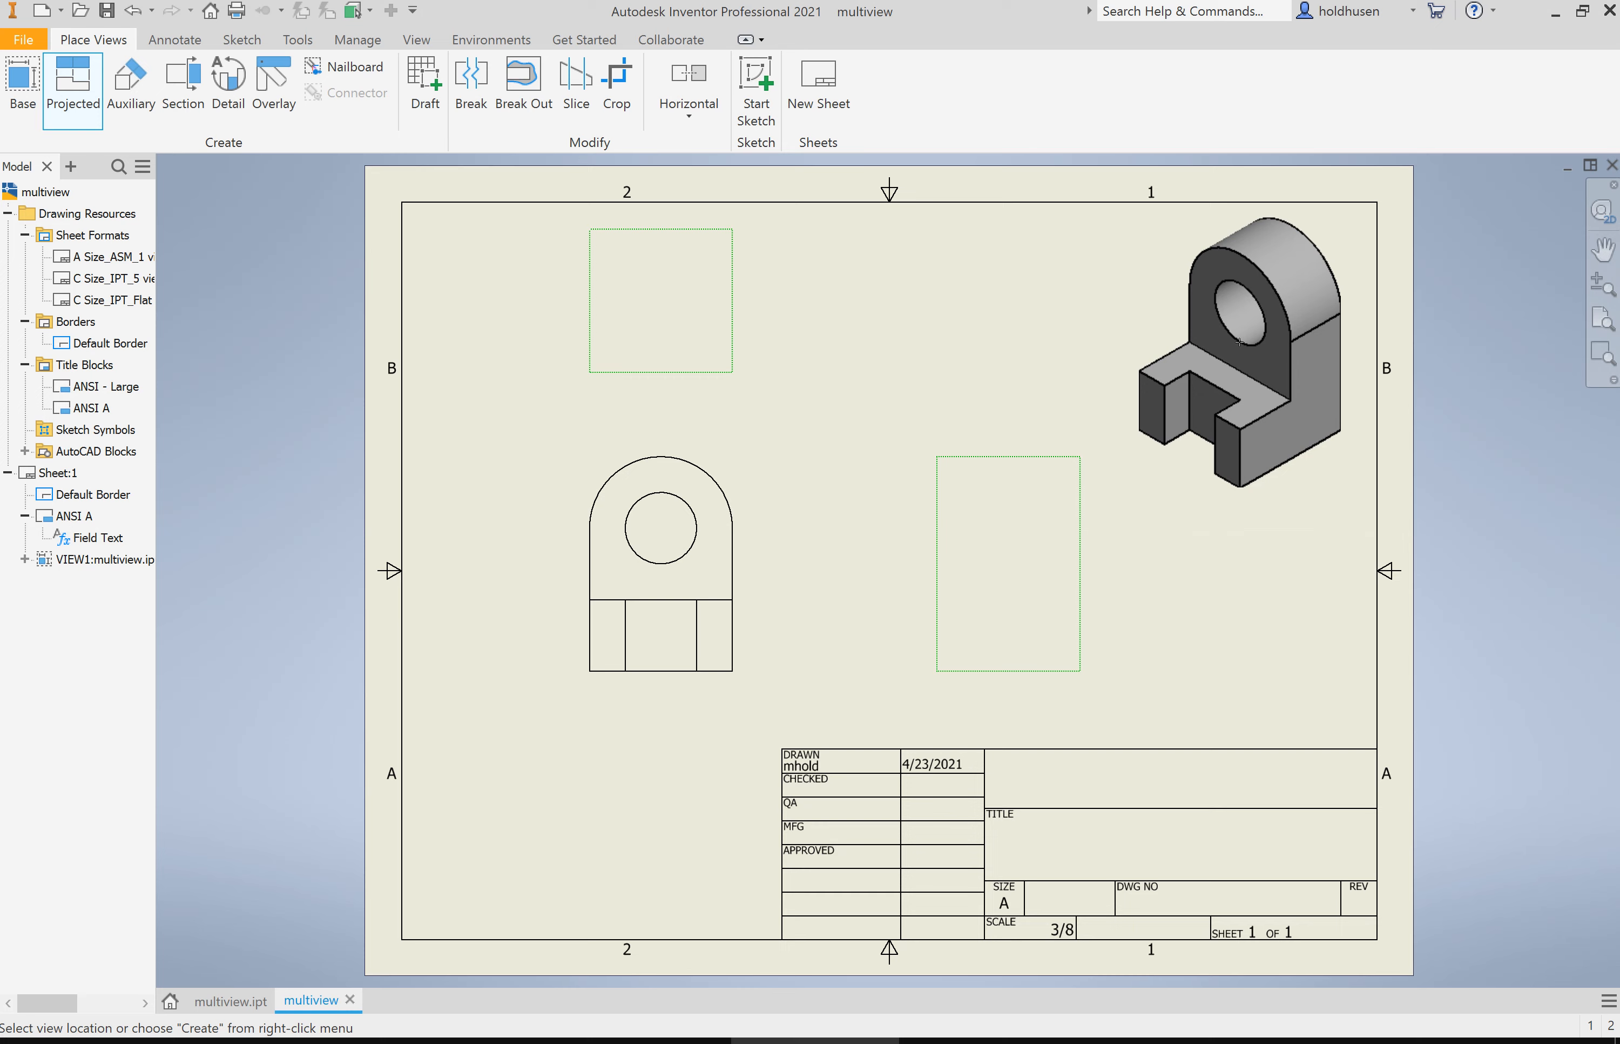
pyautogui.click(1240, 342)
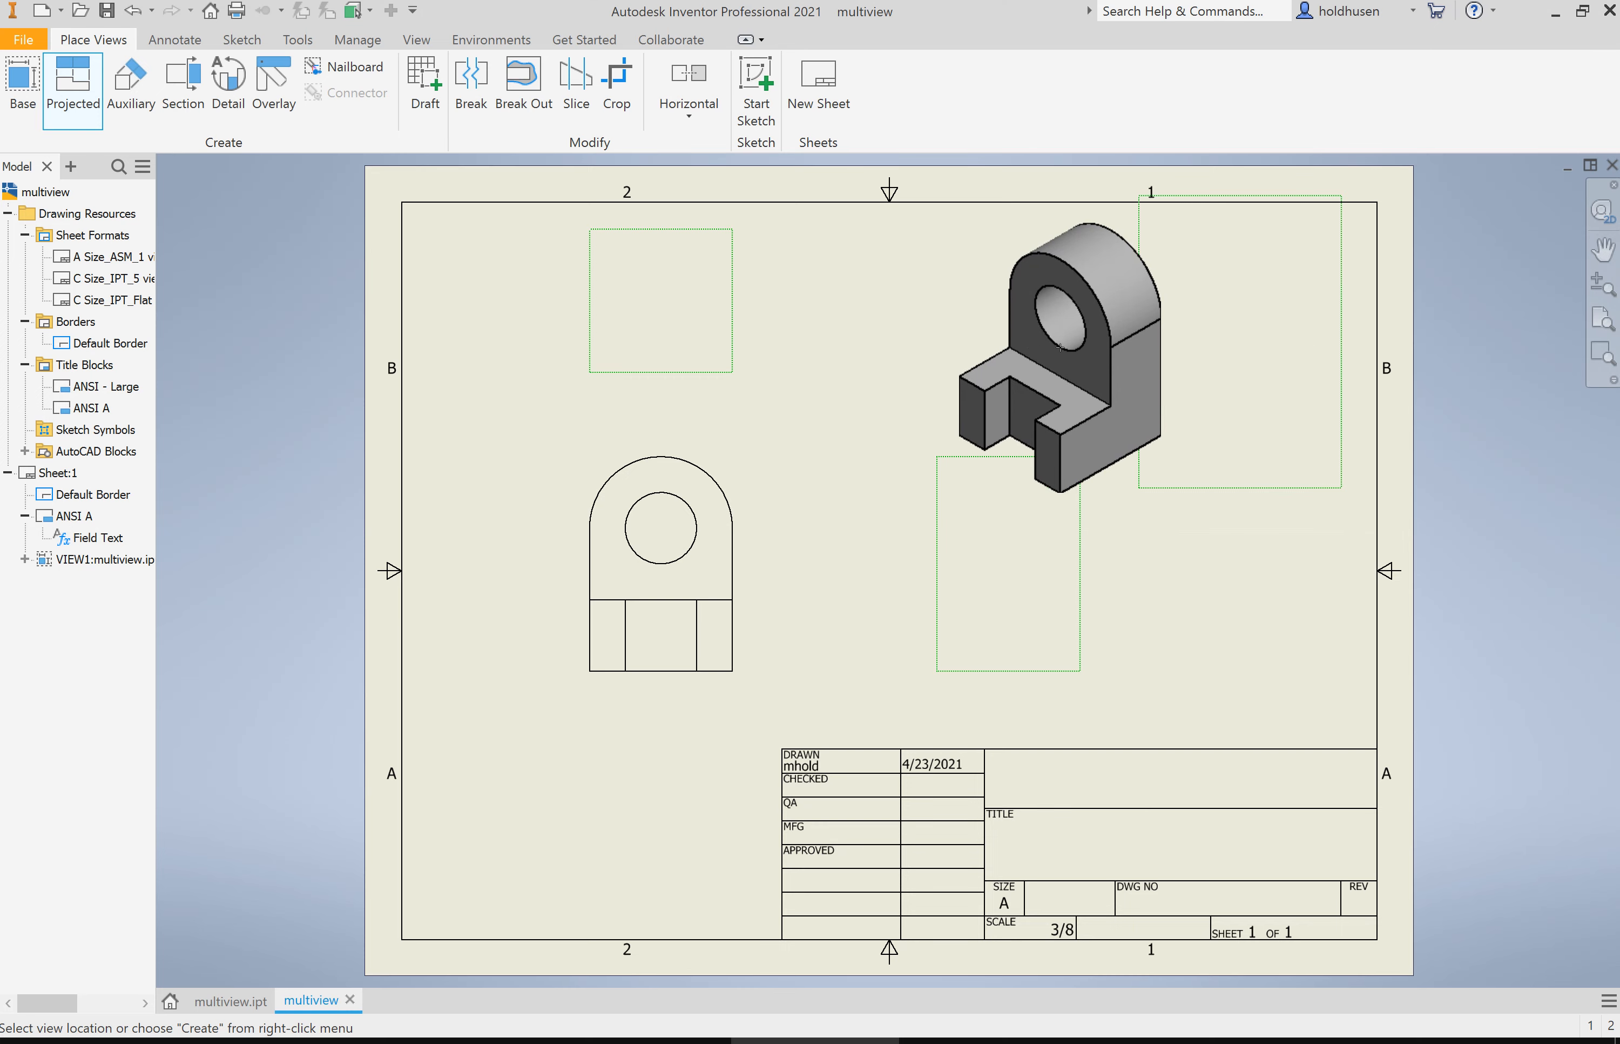
pyautogui.rightClick(1060, 347)
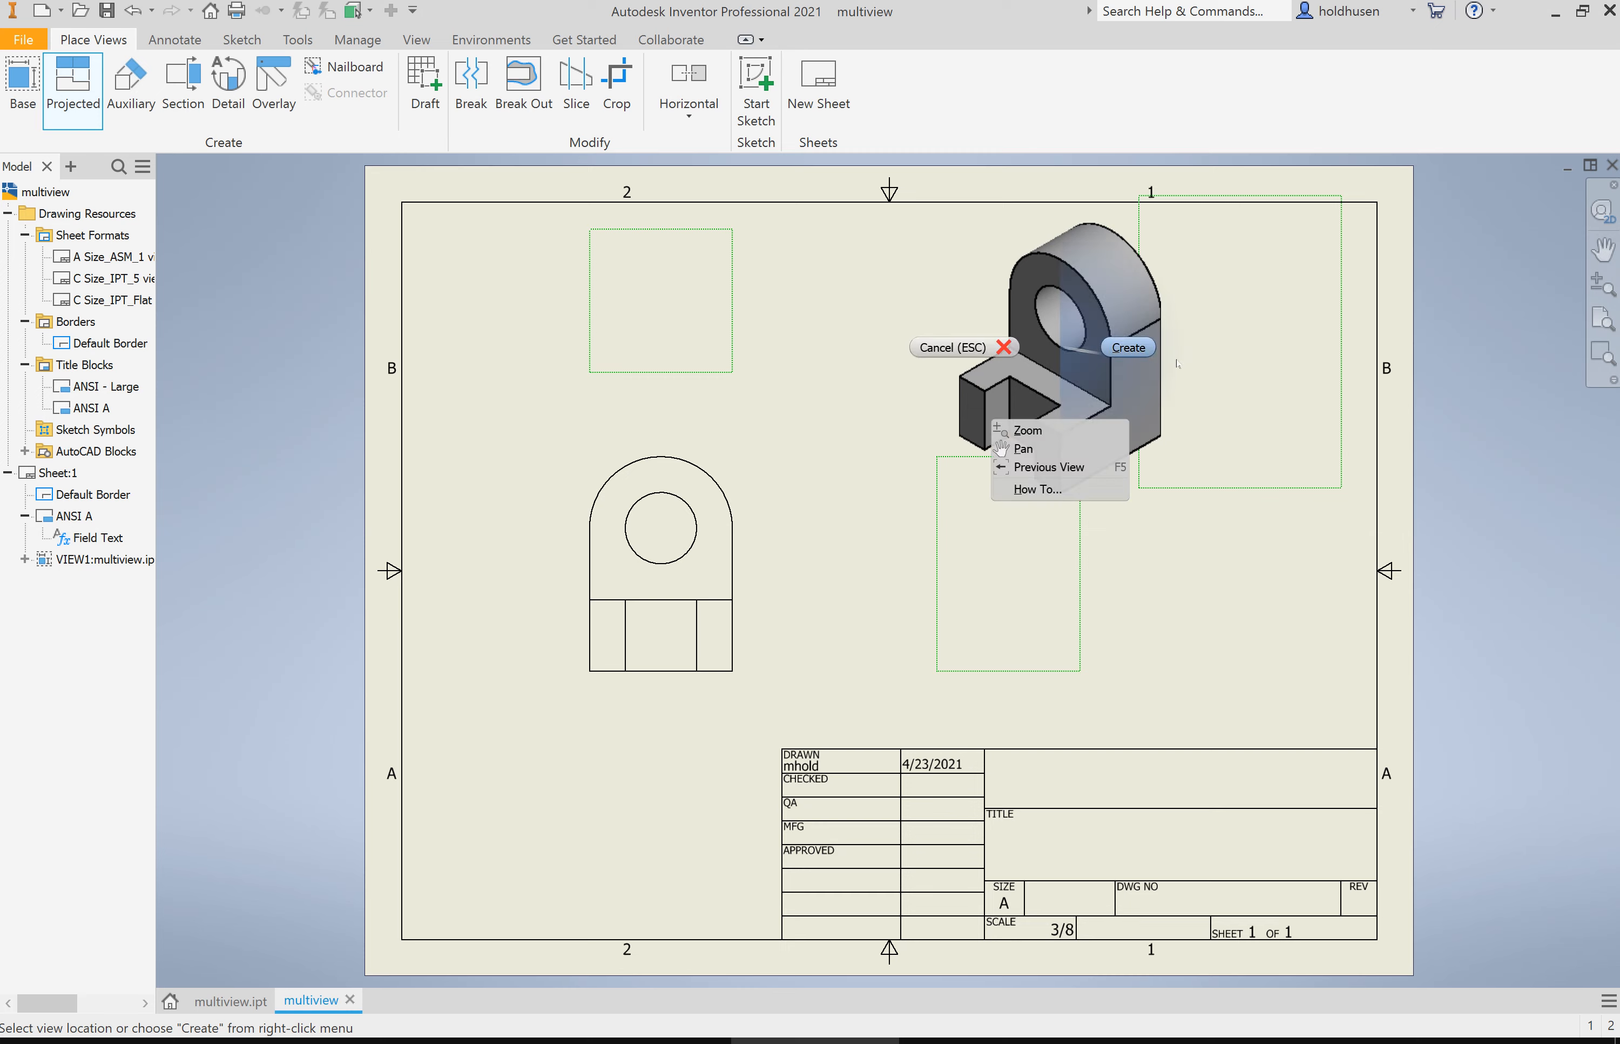
pyautogui.click(1129, 346)
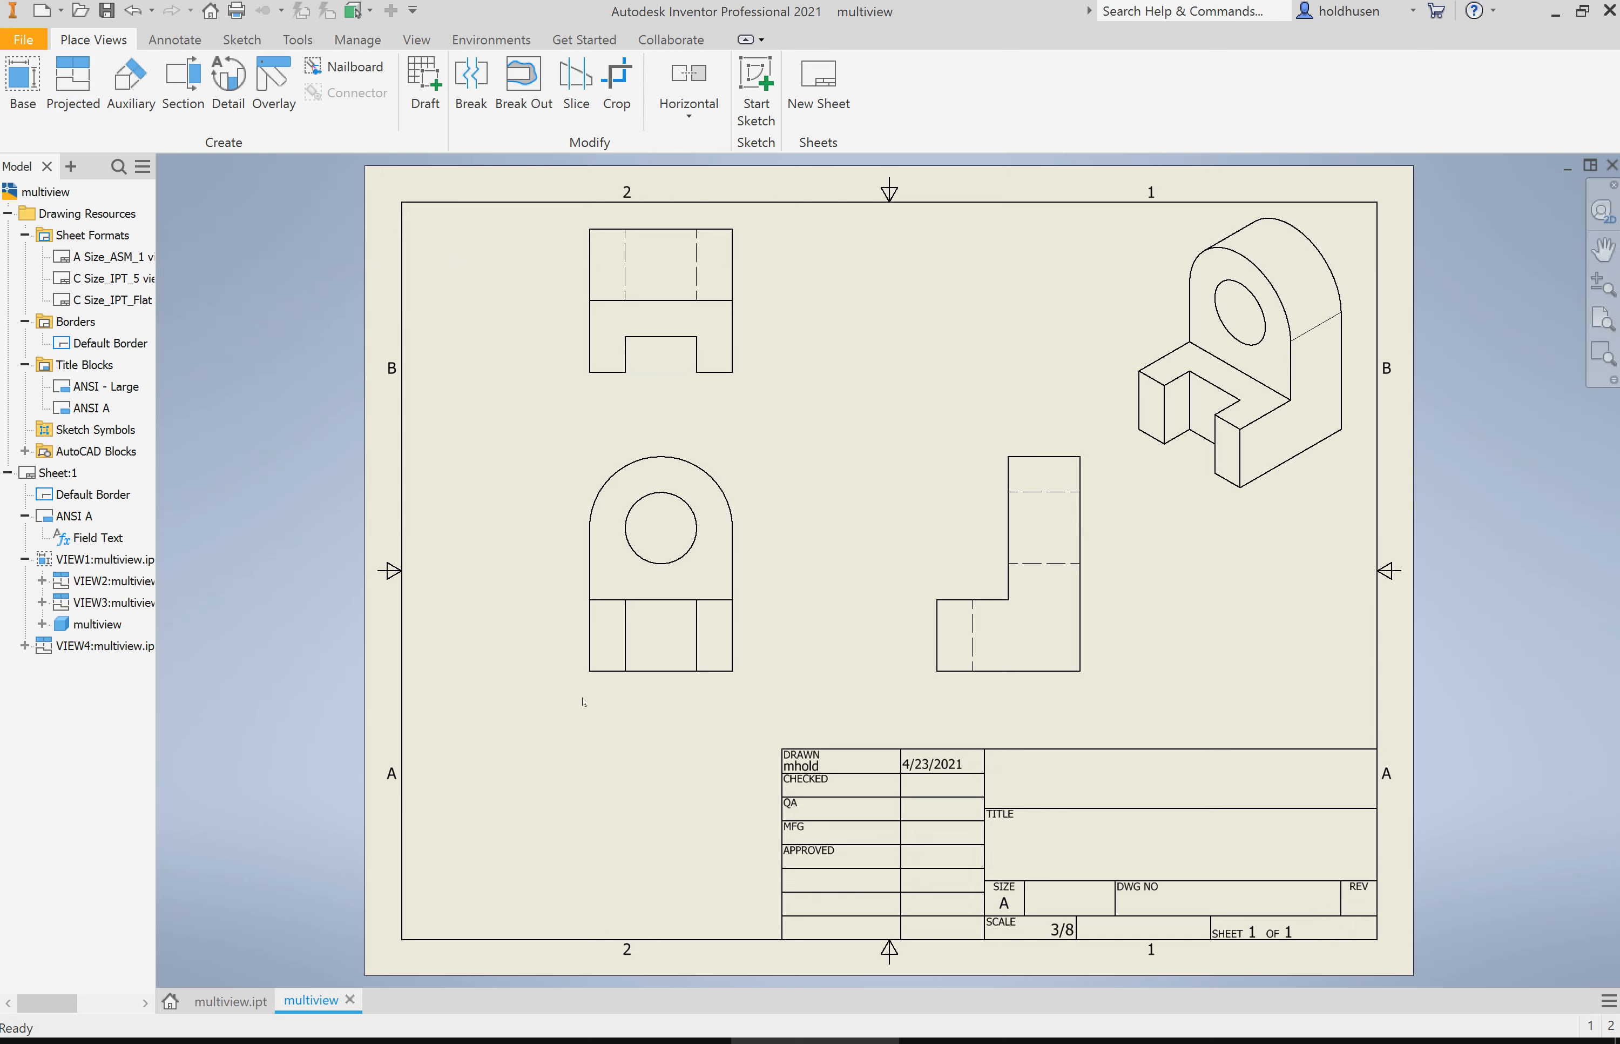
# Reposition the front, side, top and isometric views so they are spaced evenly and stay clear of the title block.
pyautogui.moveTo(578, 690); pyautogui.dragTo(569, 729)
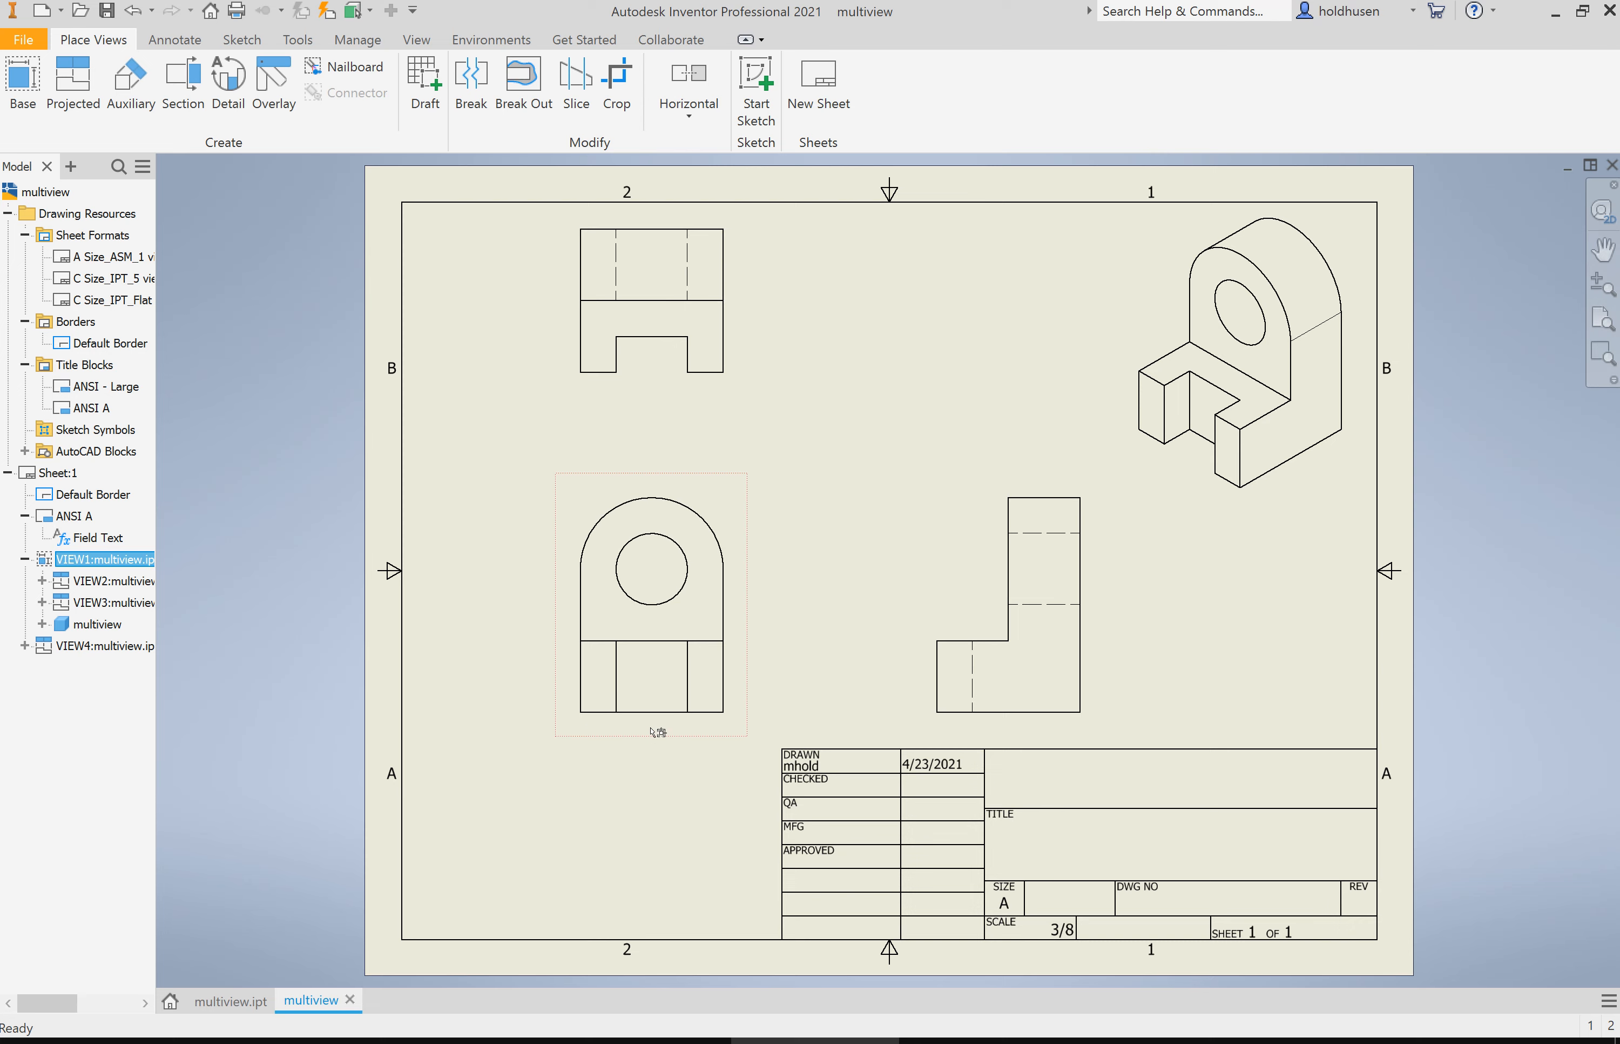
pyautogui.moveTo(586, 724); pyautogui.dragTo(640, 733)
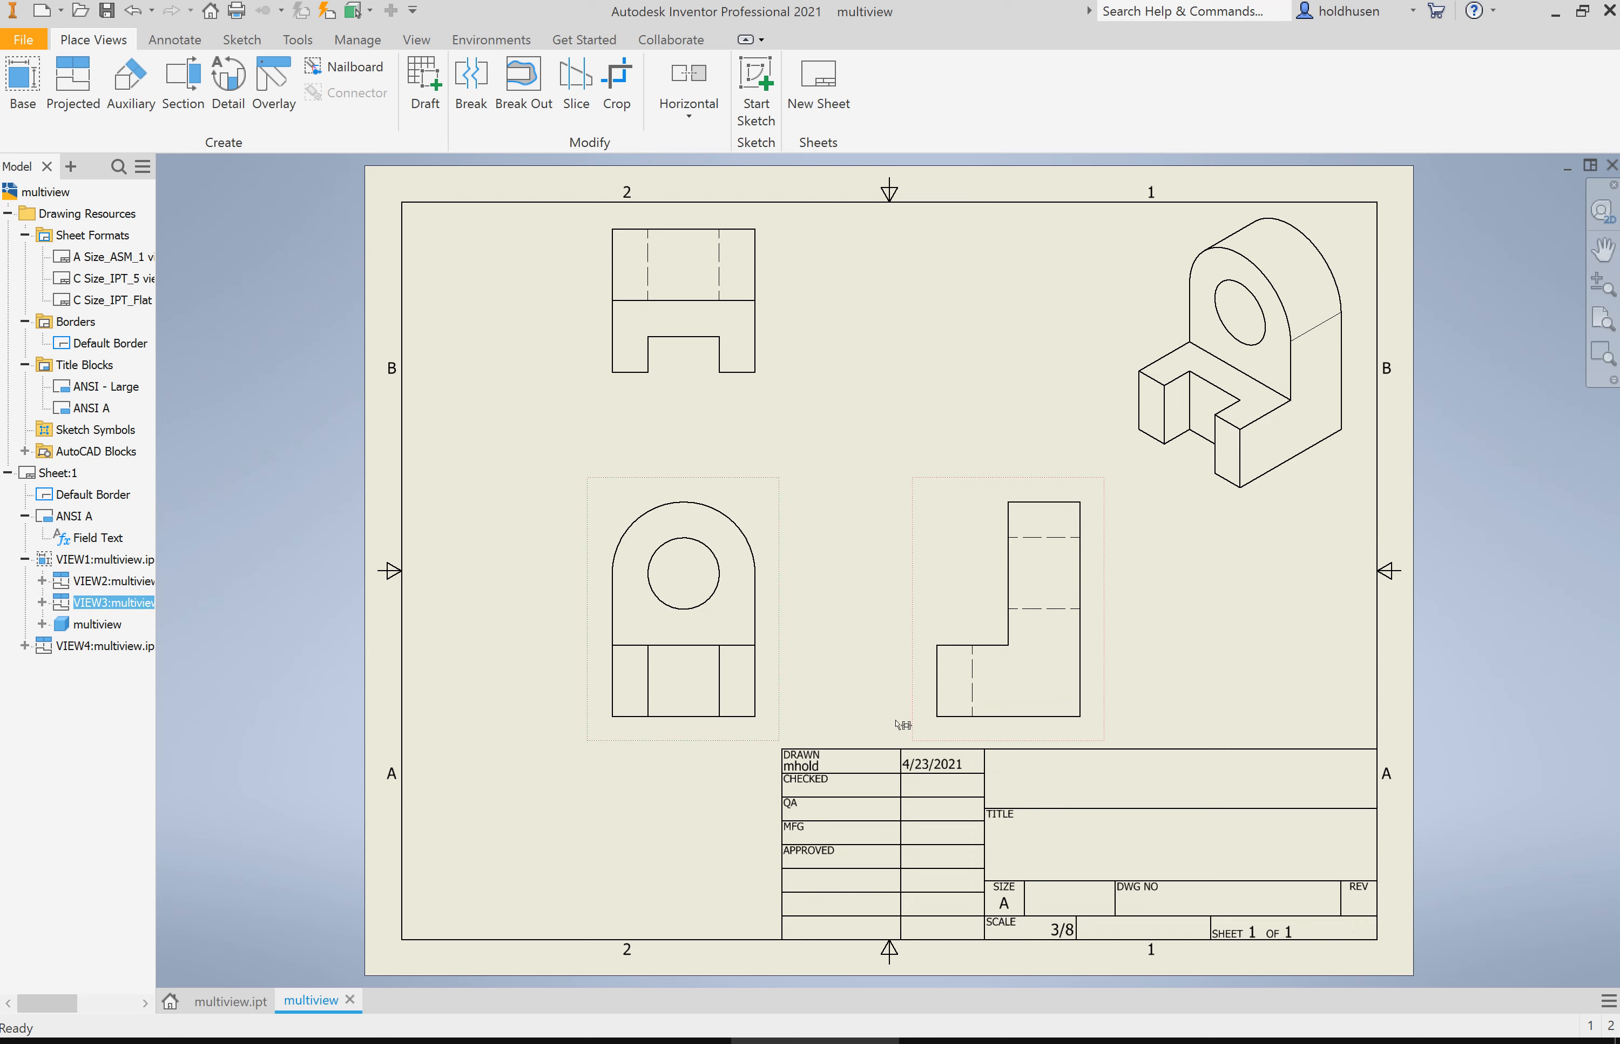
pyautogui.moveTo(897, 720); pyautogui.dragTo(948, 705)
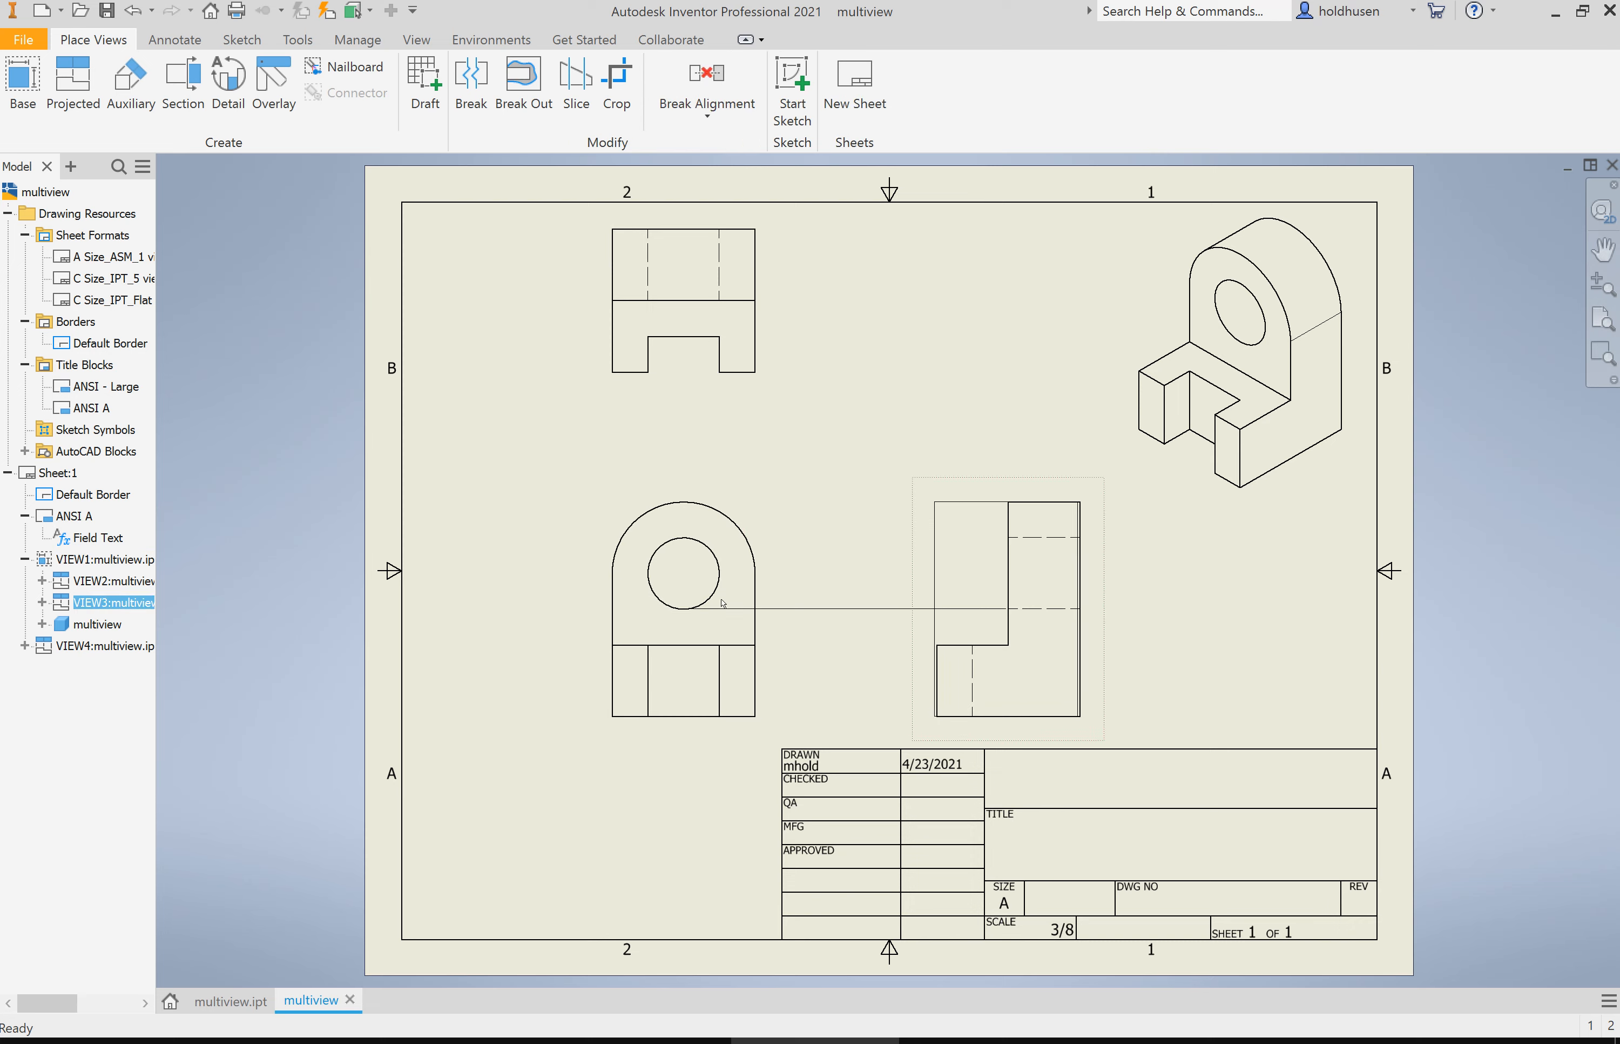
pyautogui.moveTo(698, 397); pyautogui.dragTo(528, 431)
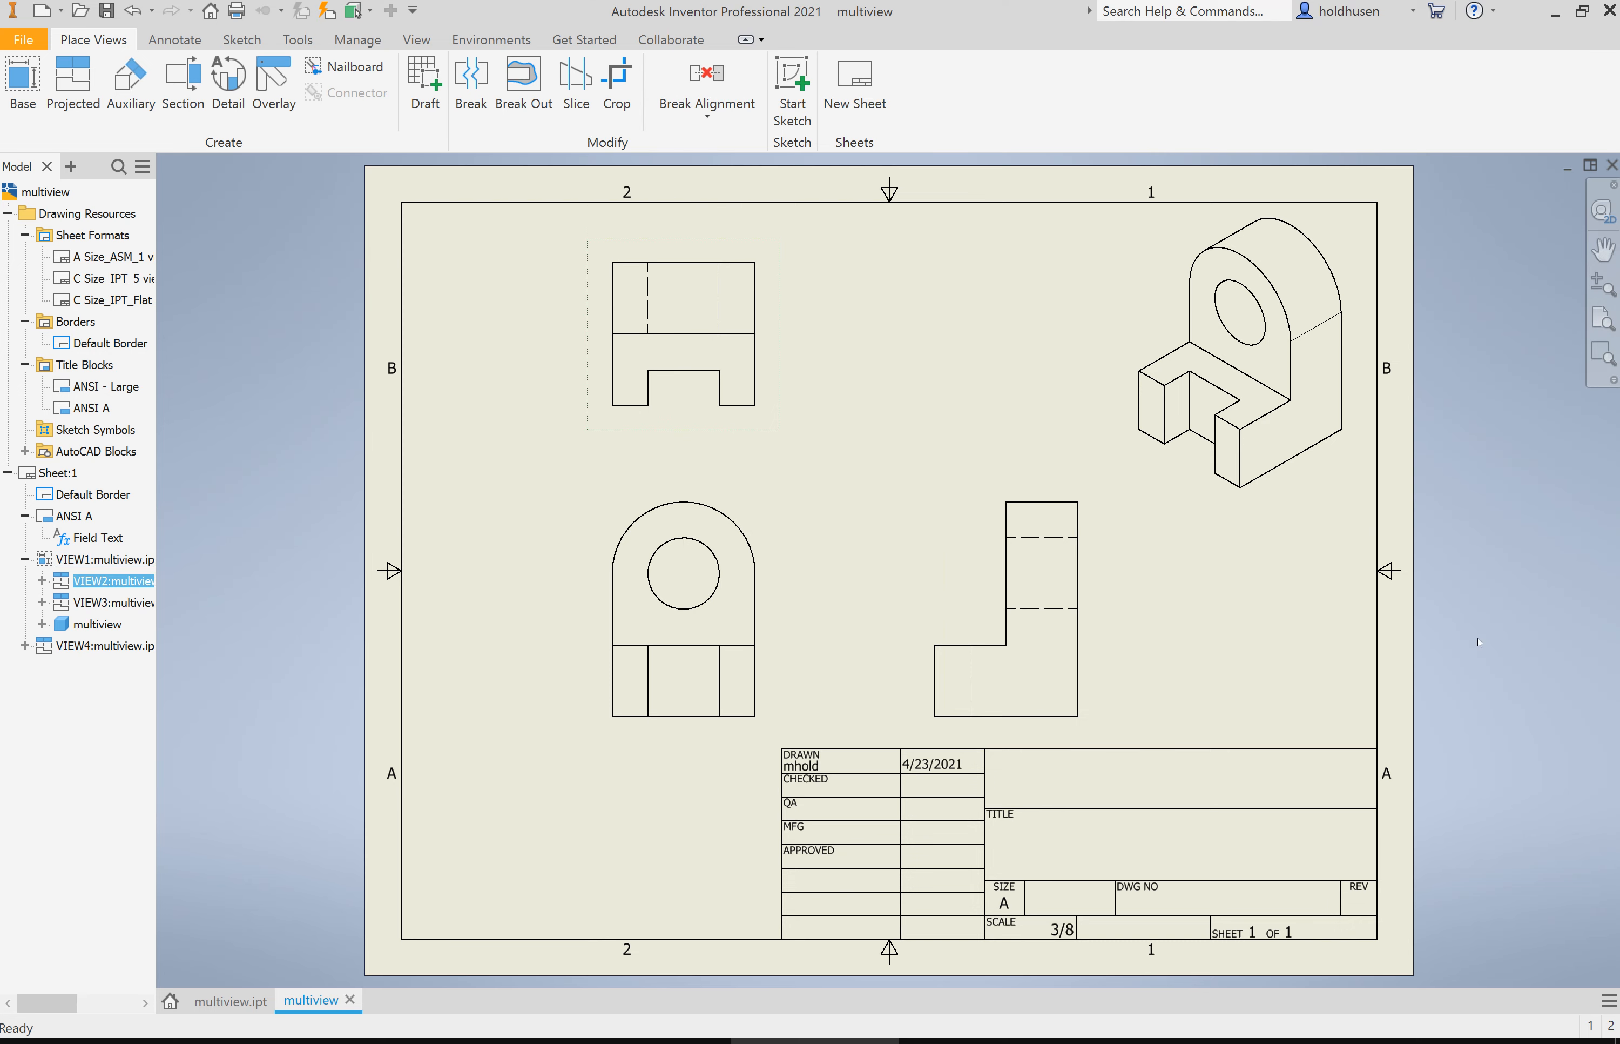
pyautogui.moveTo(1338, 498); pyautogui.dragTo(1352, 514)
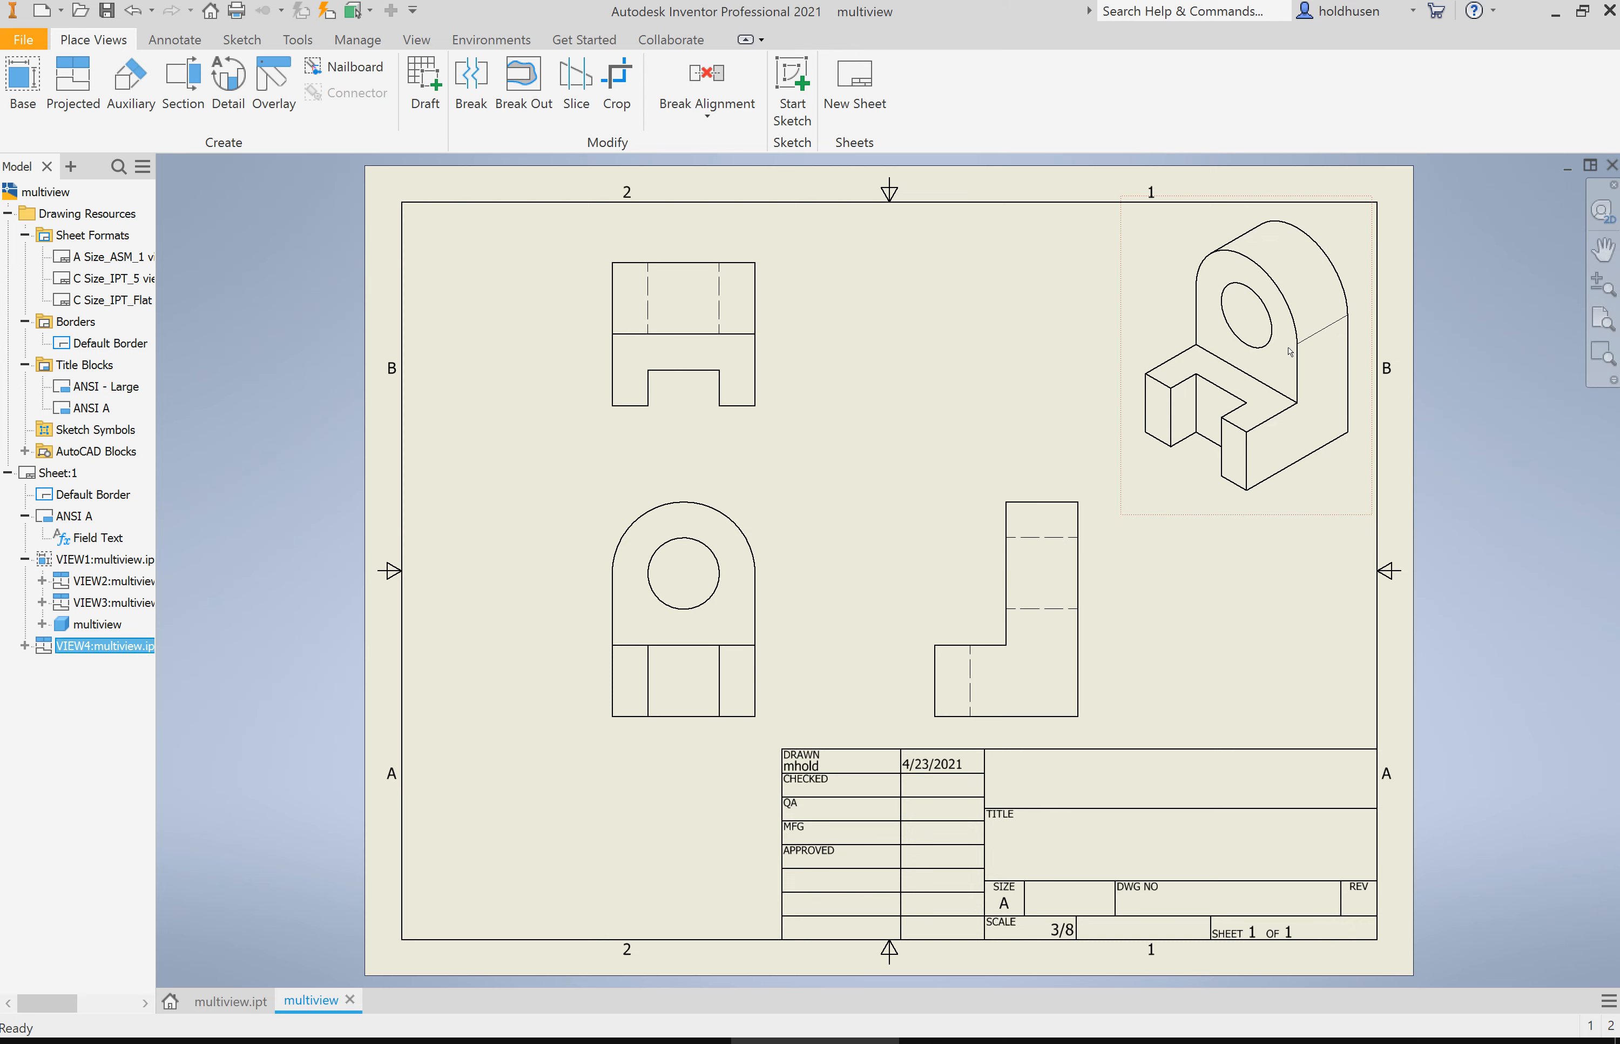
# Turn off Tangent Edges in the isometric view's display options.
pyautogui.rightClick(1317, 363)
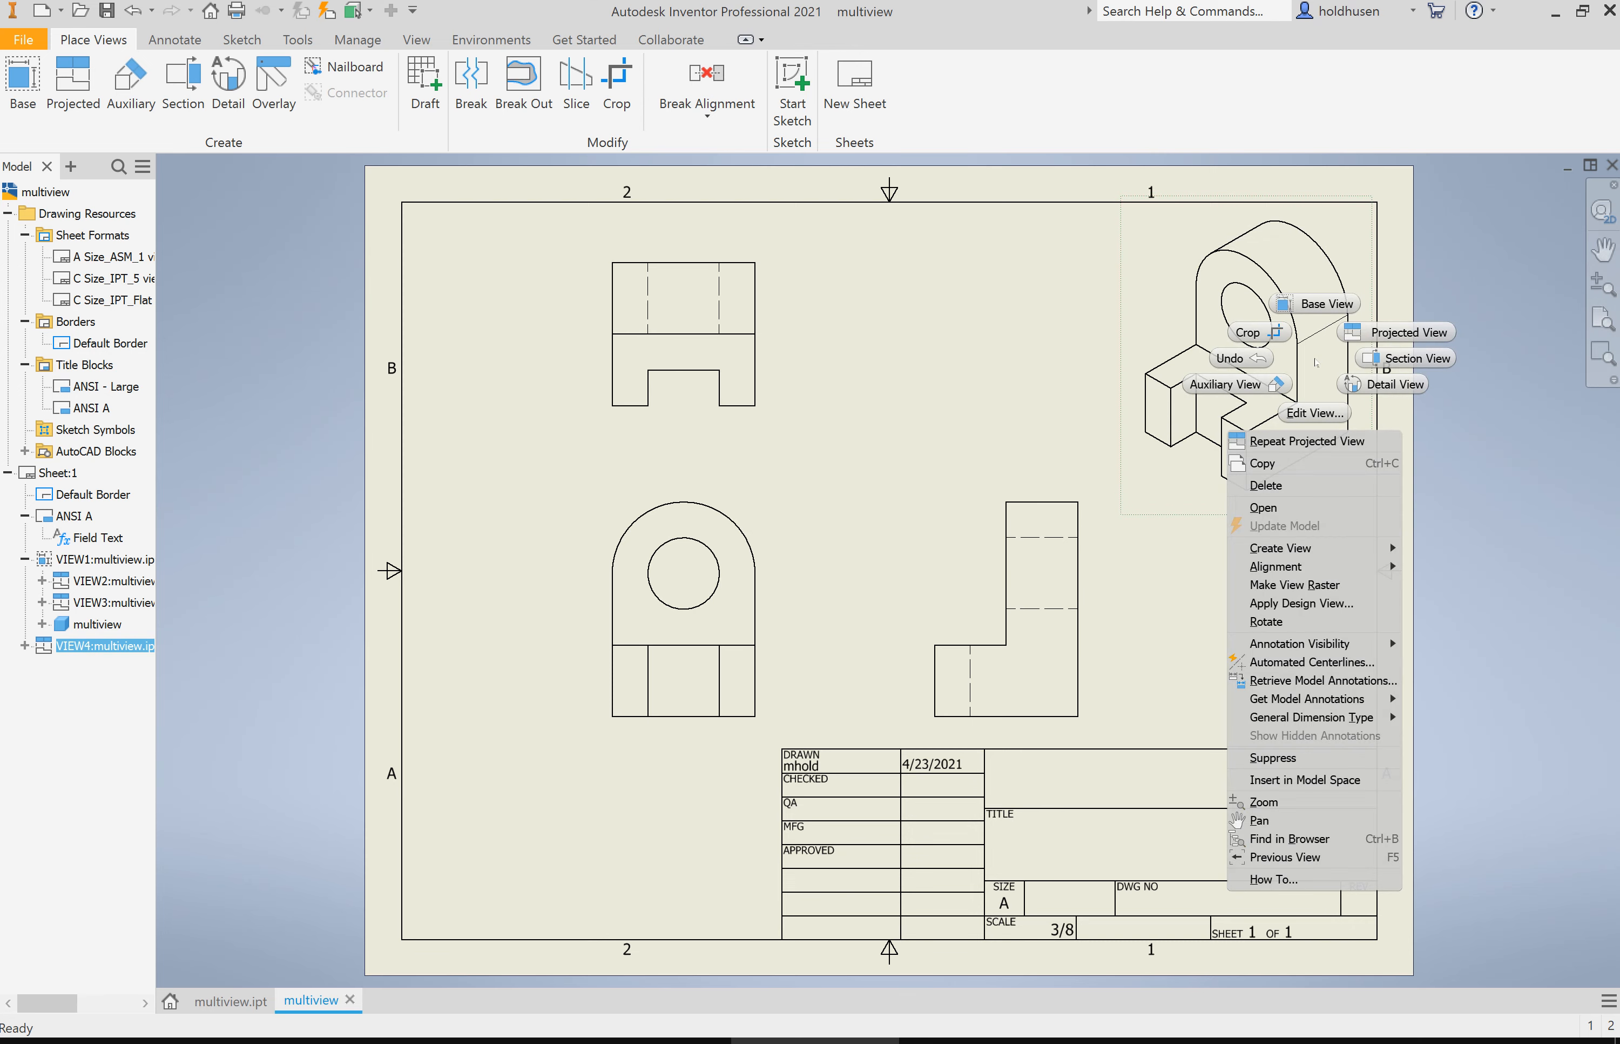
pyautogui.click(1313, 413)
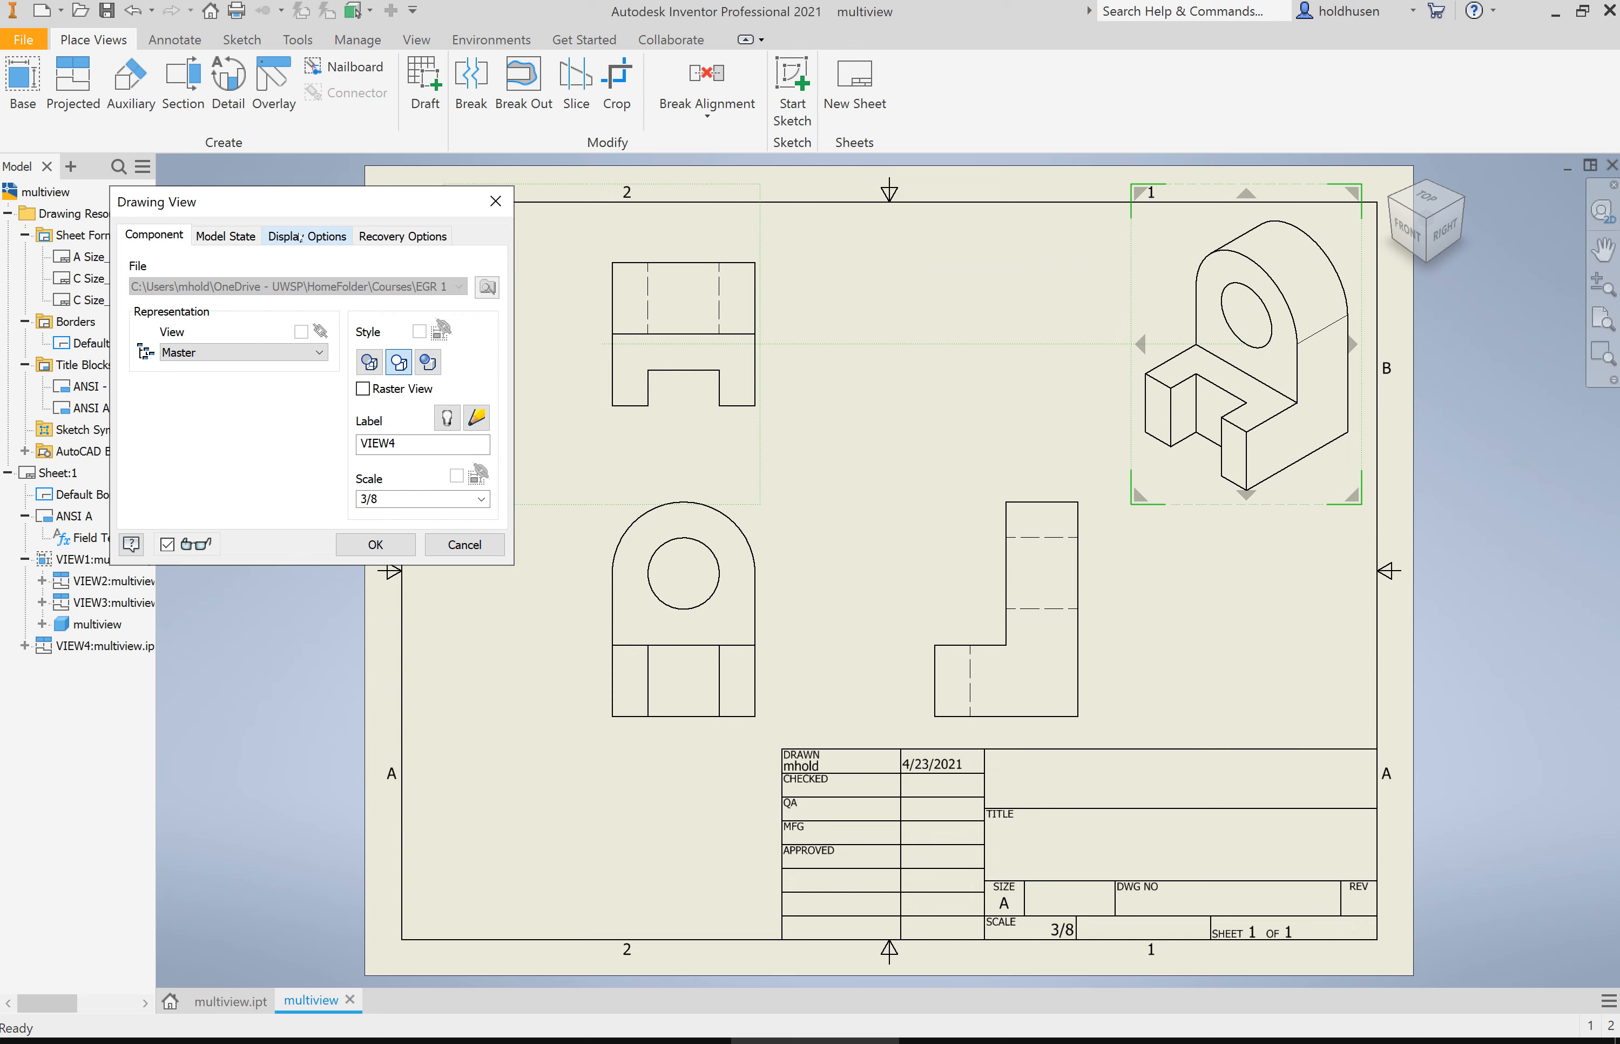
pyautogui.click(301, 237)
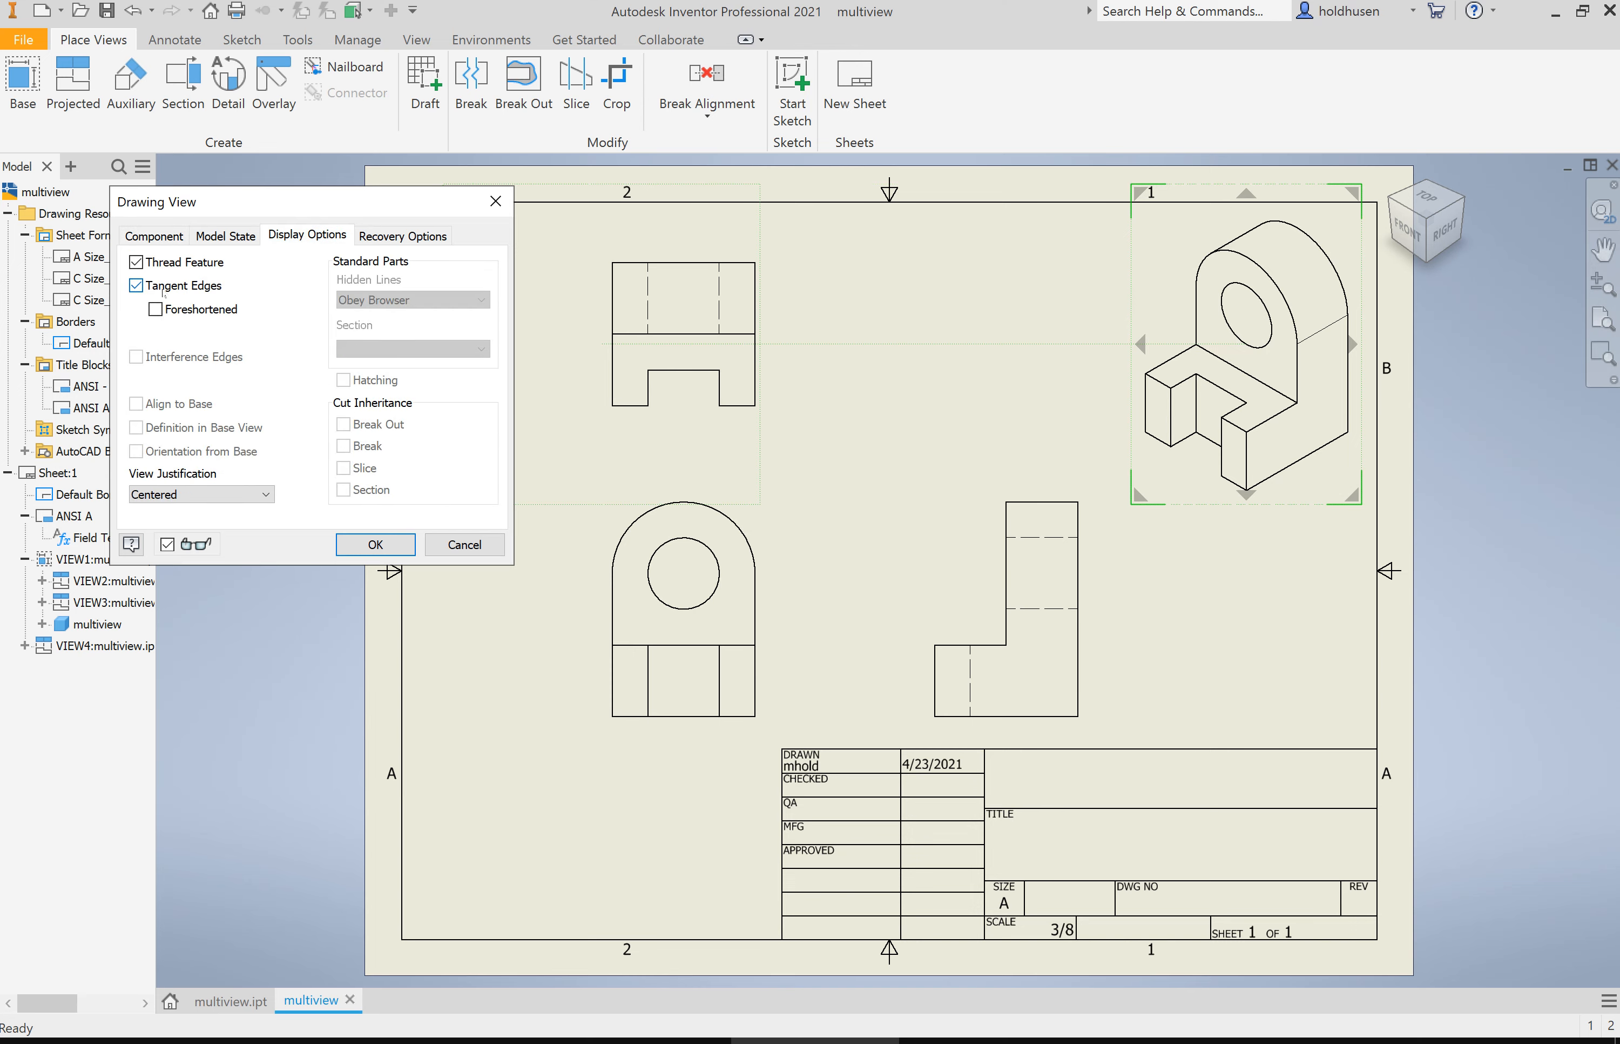
pyautogui.click(137, 291)
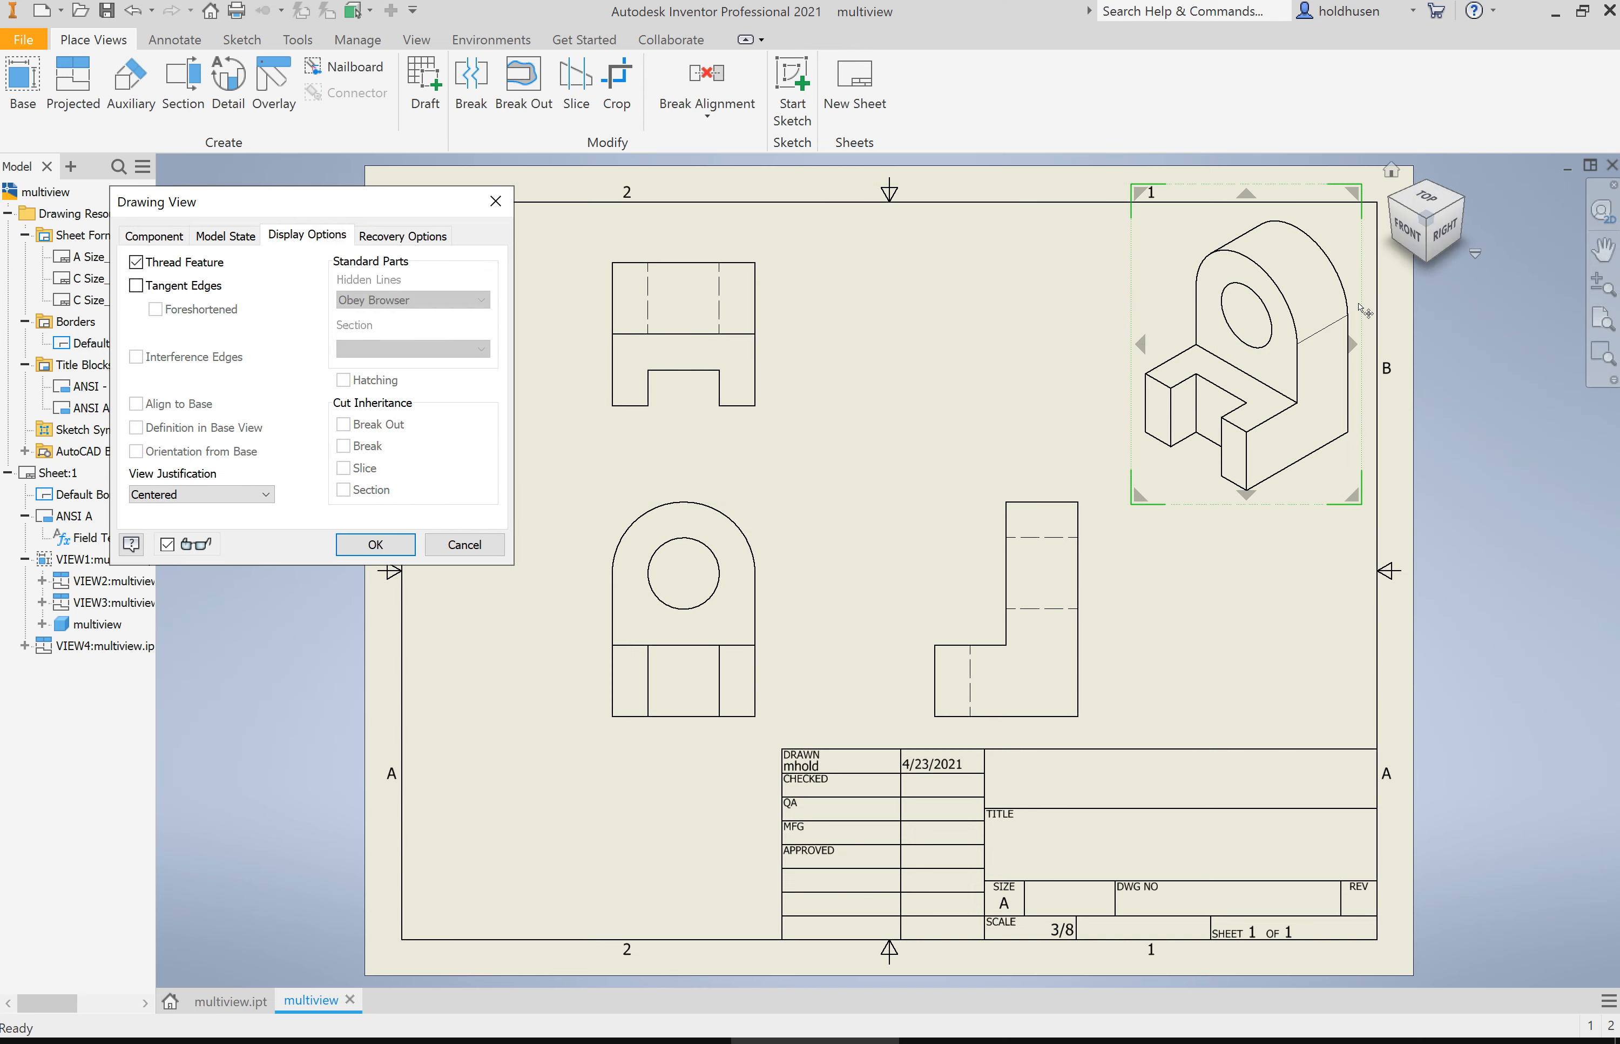
pyautogui.click(366, 548)
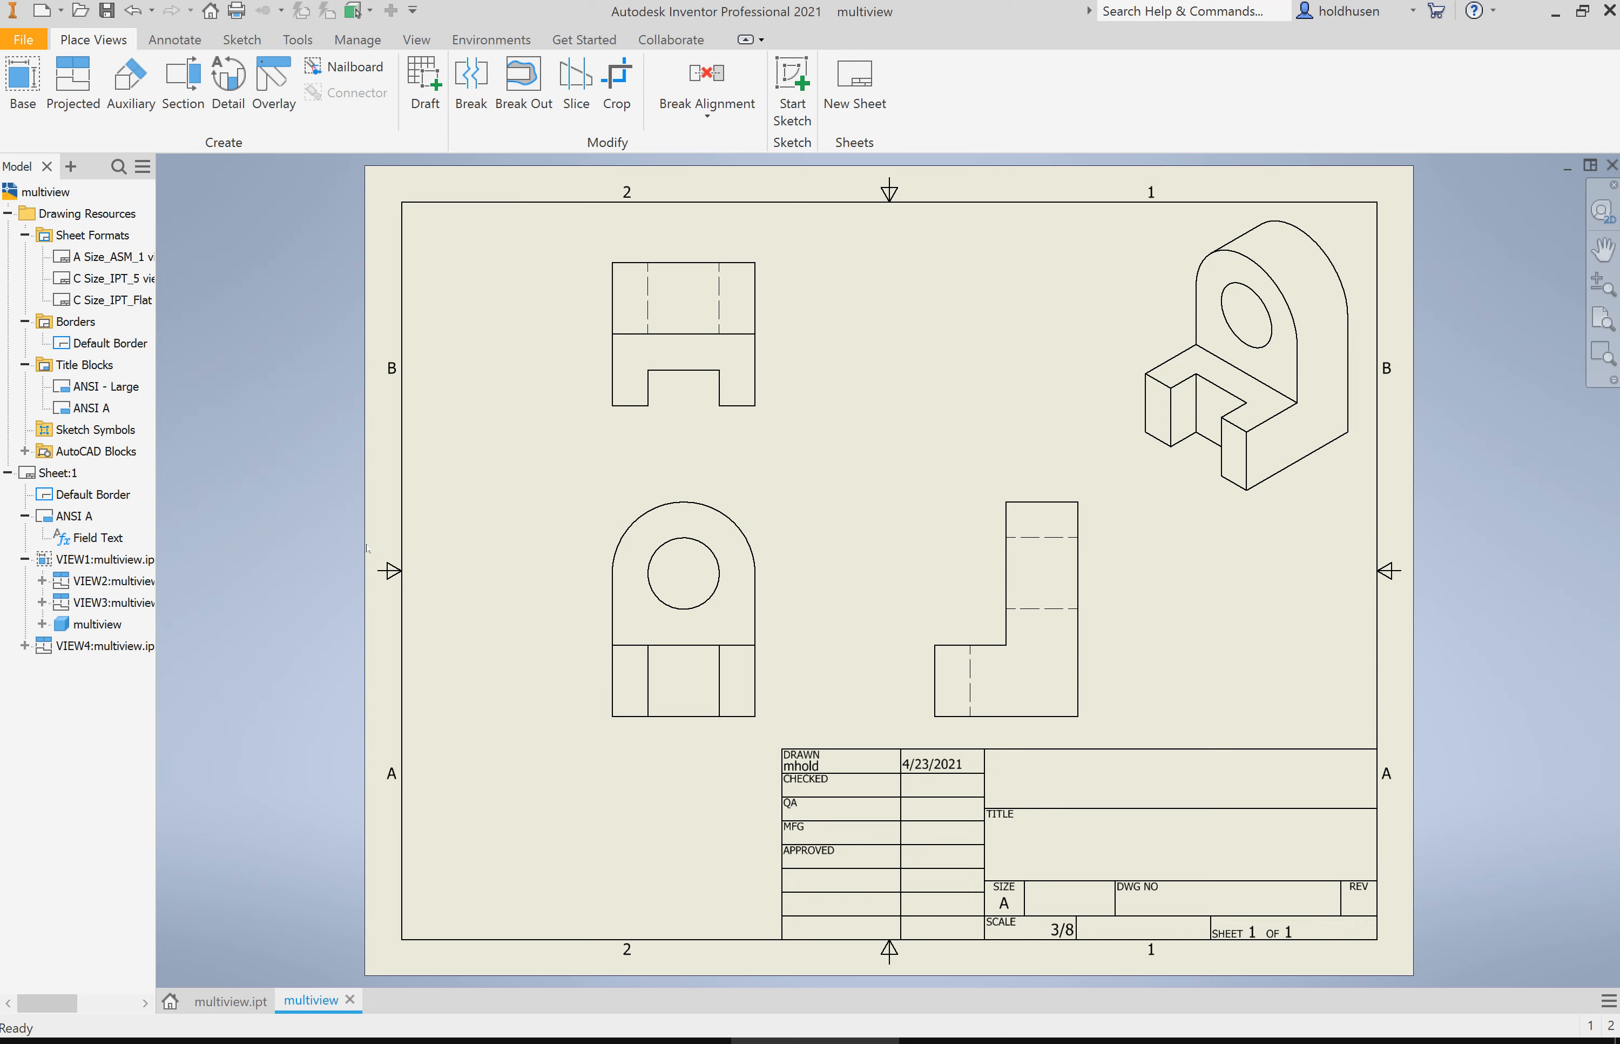
pyautogui.rightClick(749, 735)
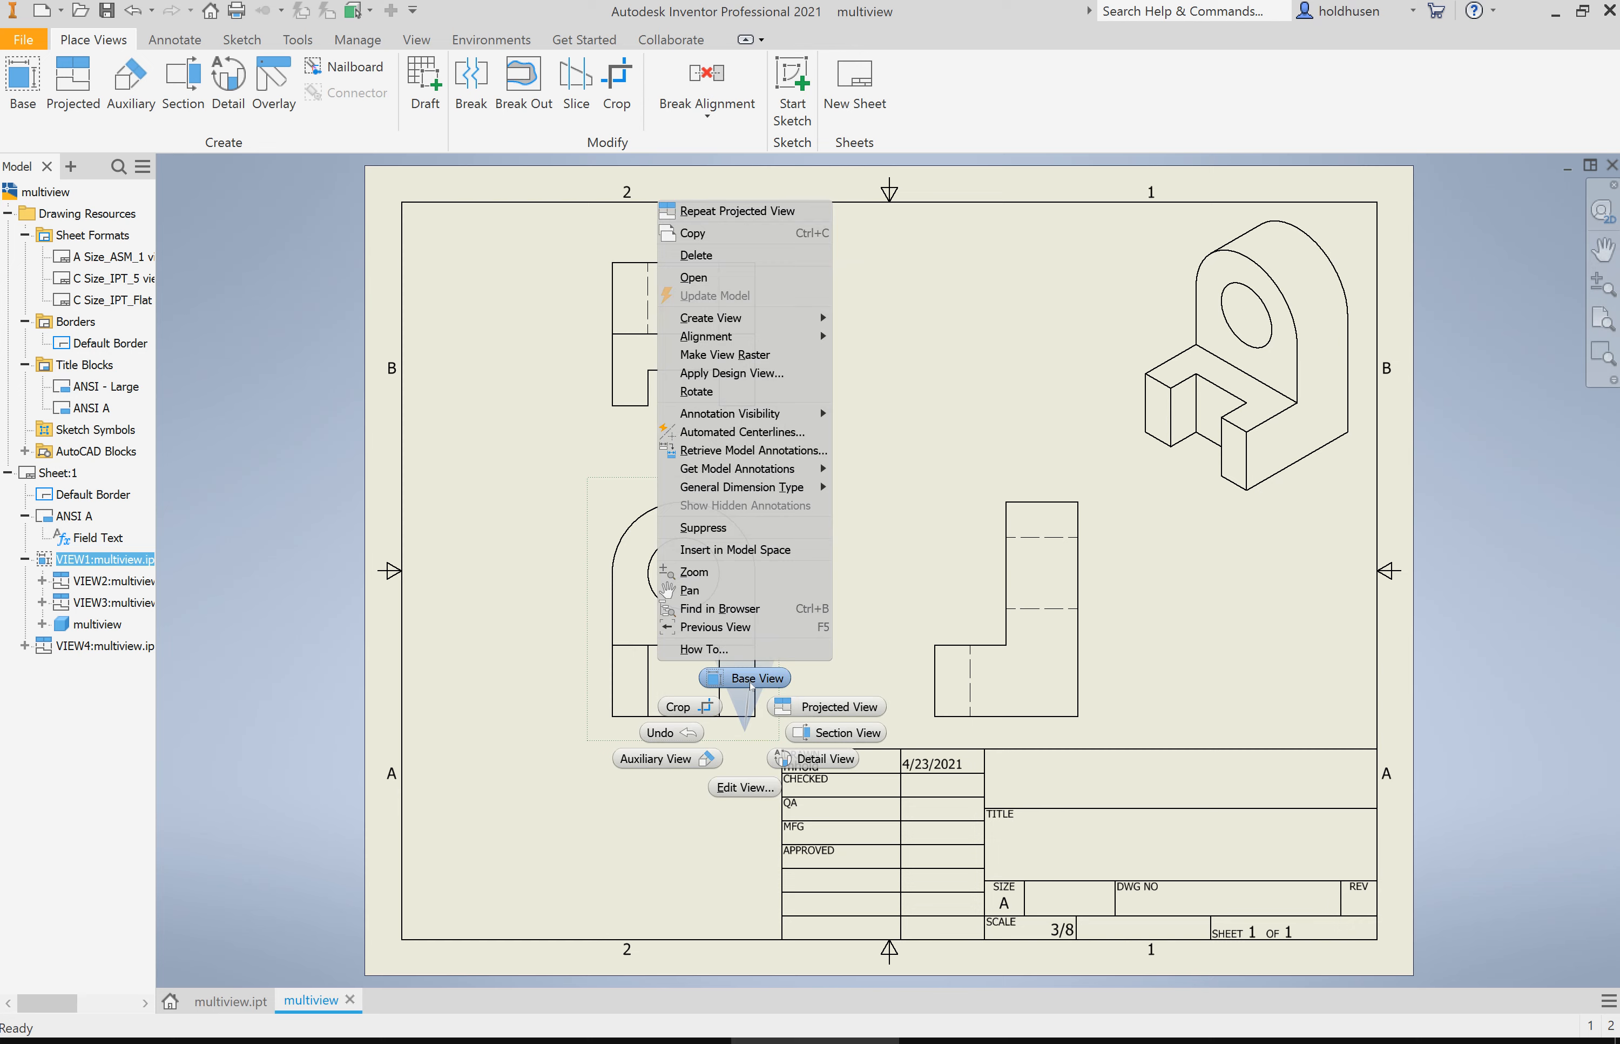
pyautogui.click(745, 788)
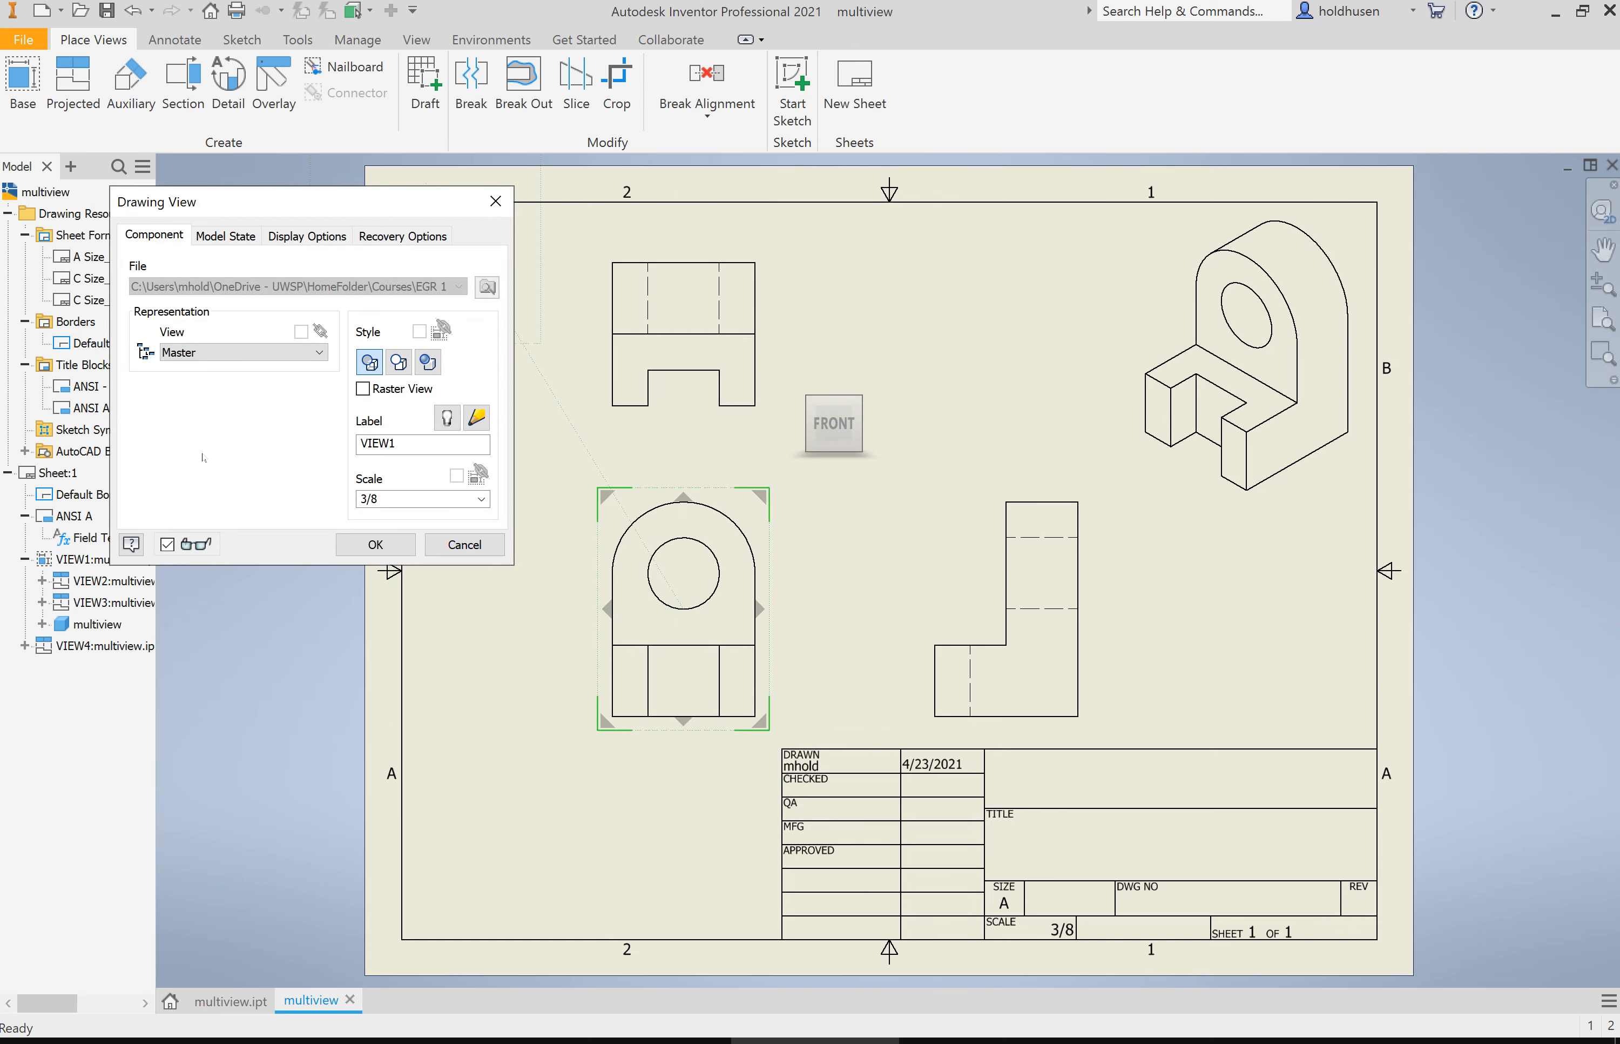
pyautogui.click(469, 547)
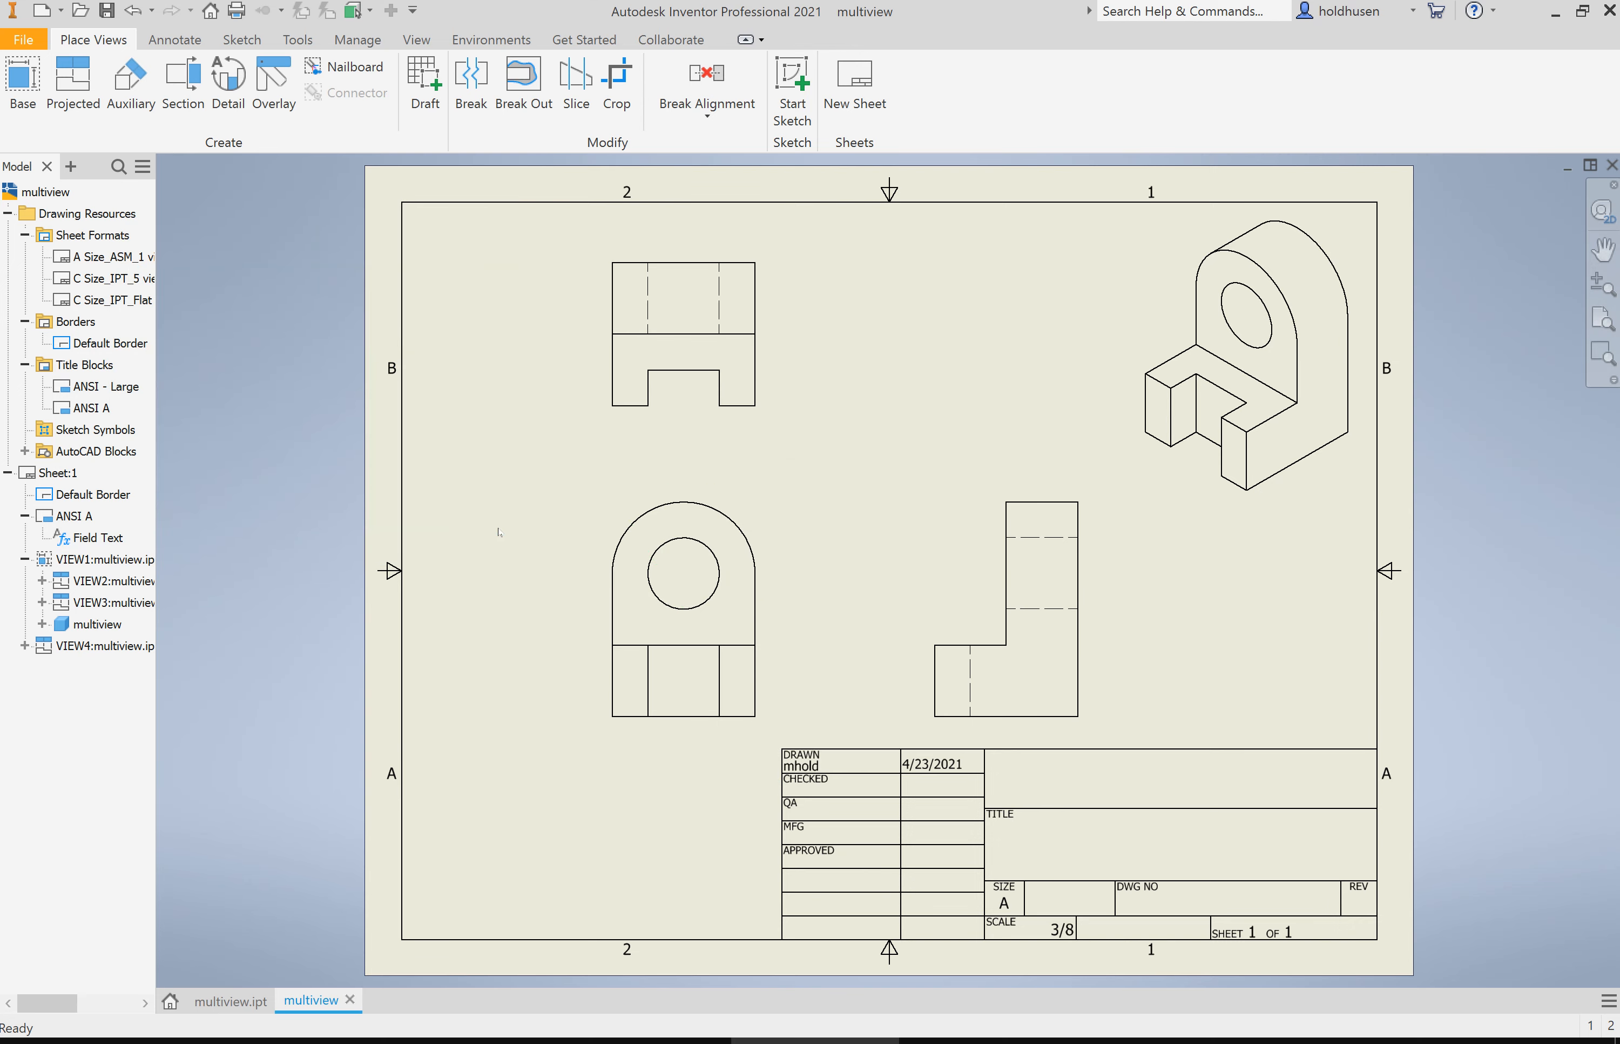
# Retrieve the model's sketch and feature dimensions into the front view.
pyautogui.rightClick(599, 731)
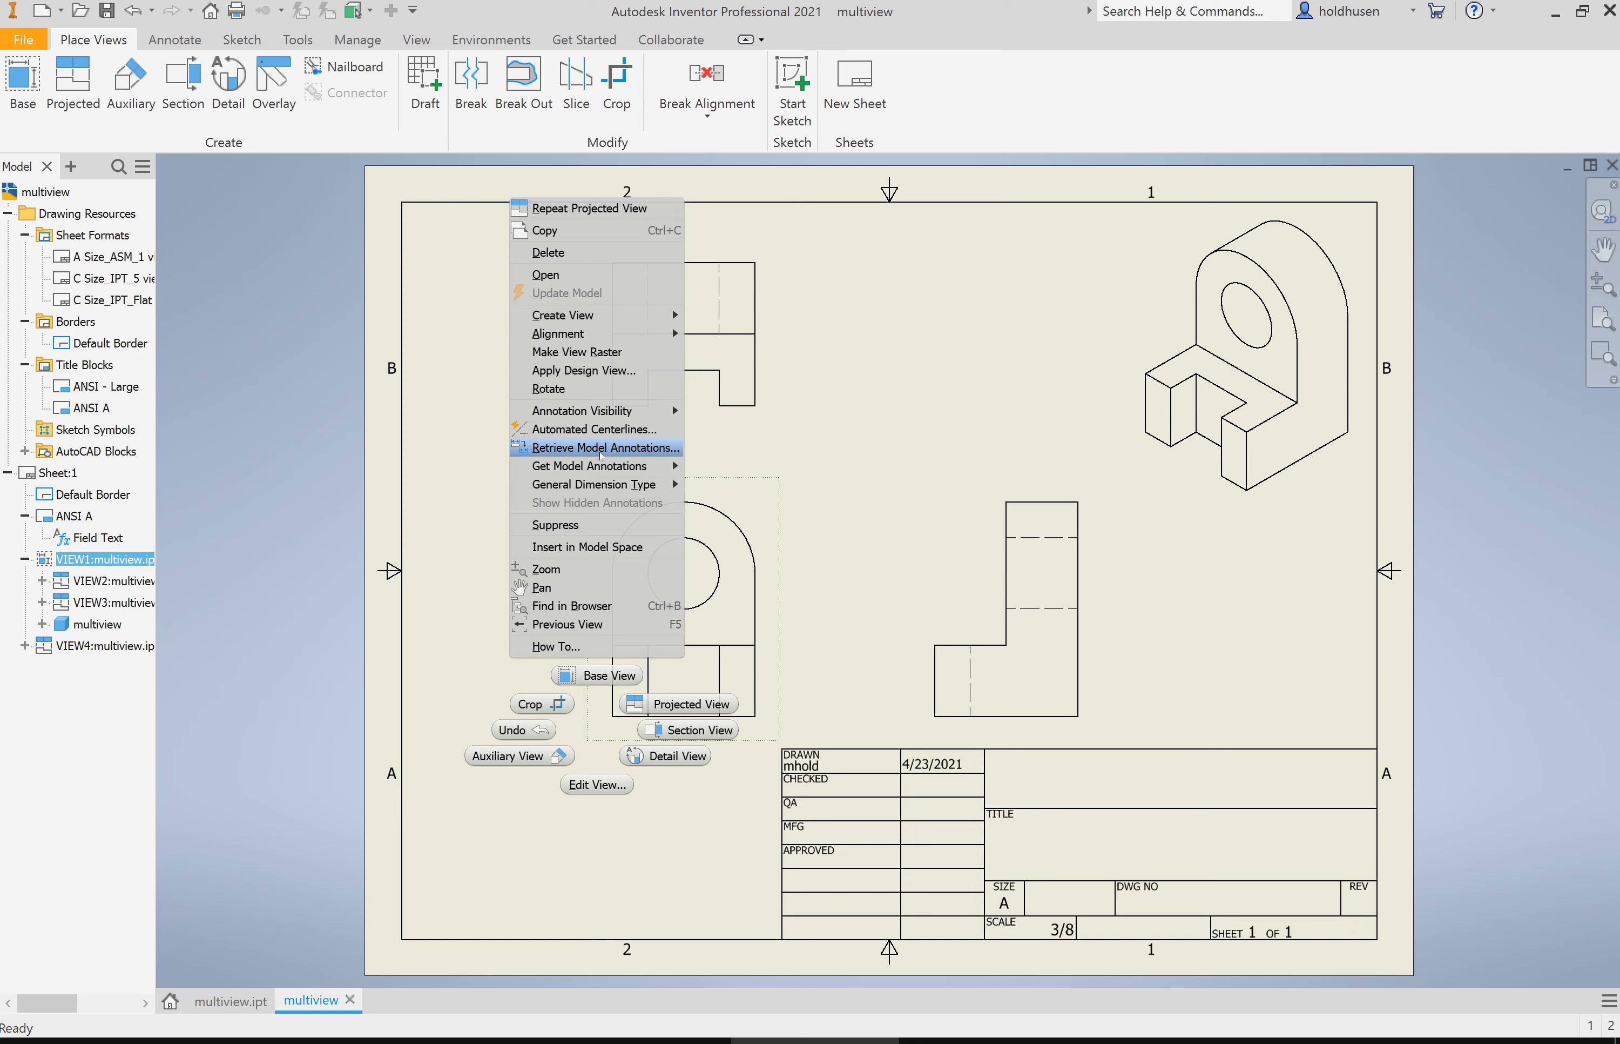
pyautogui.click(590, 450)
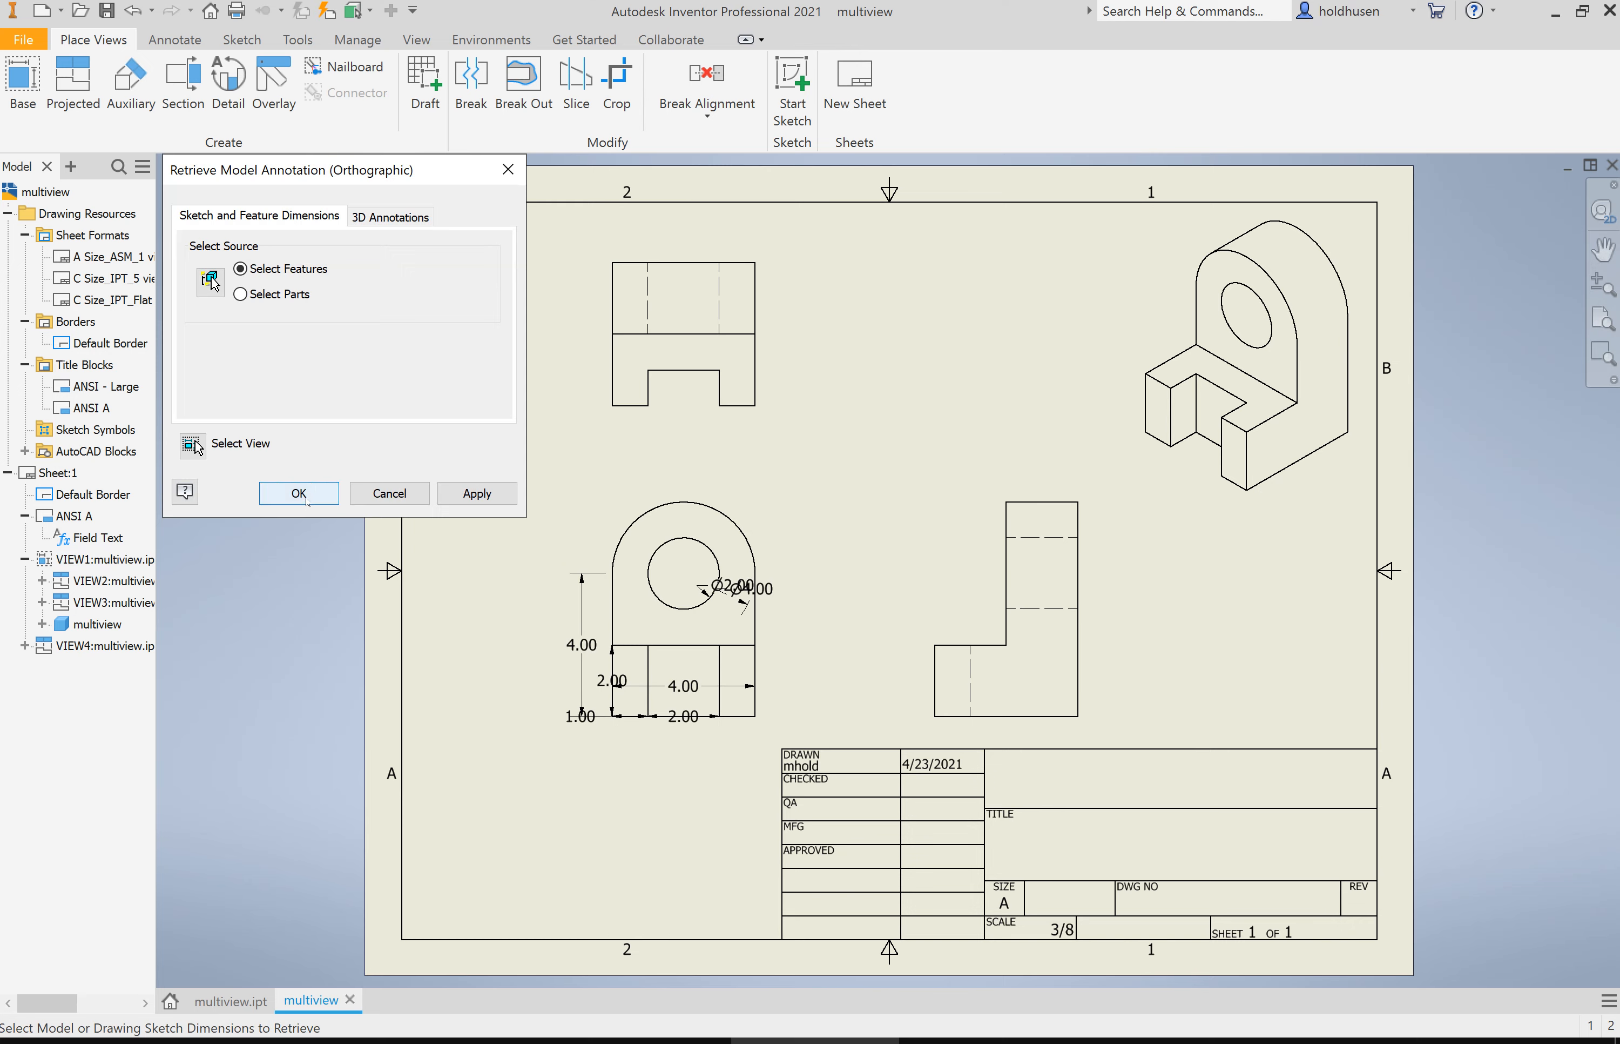
pyautogui.click(308, 501)
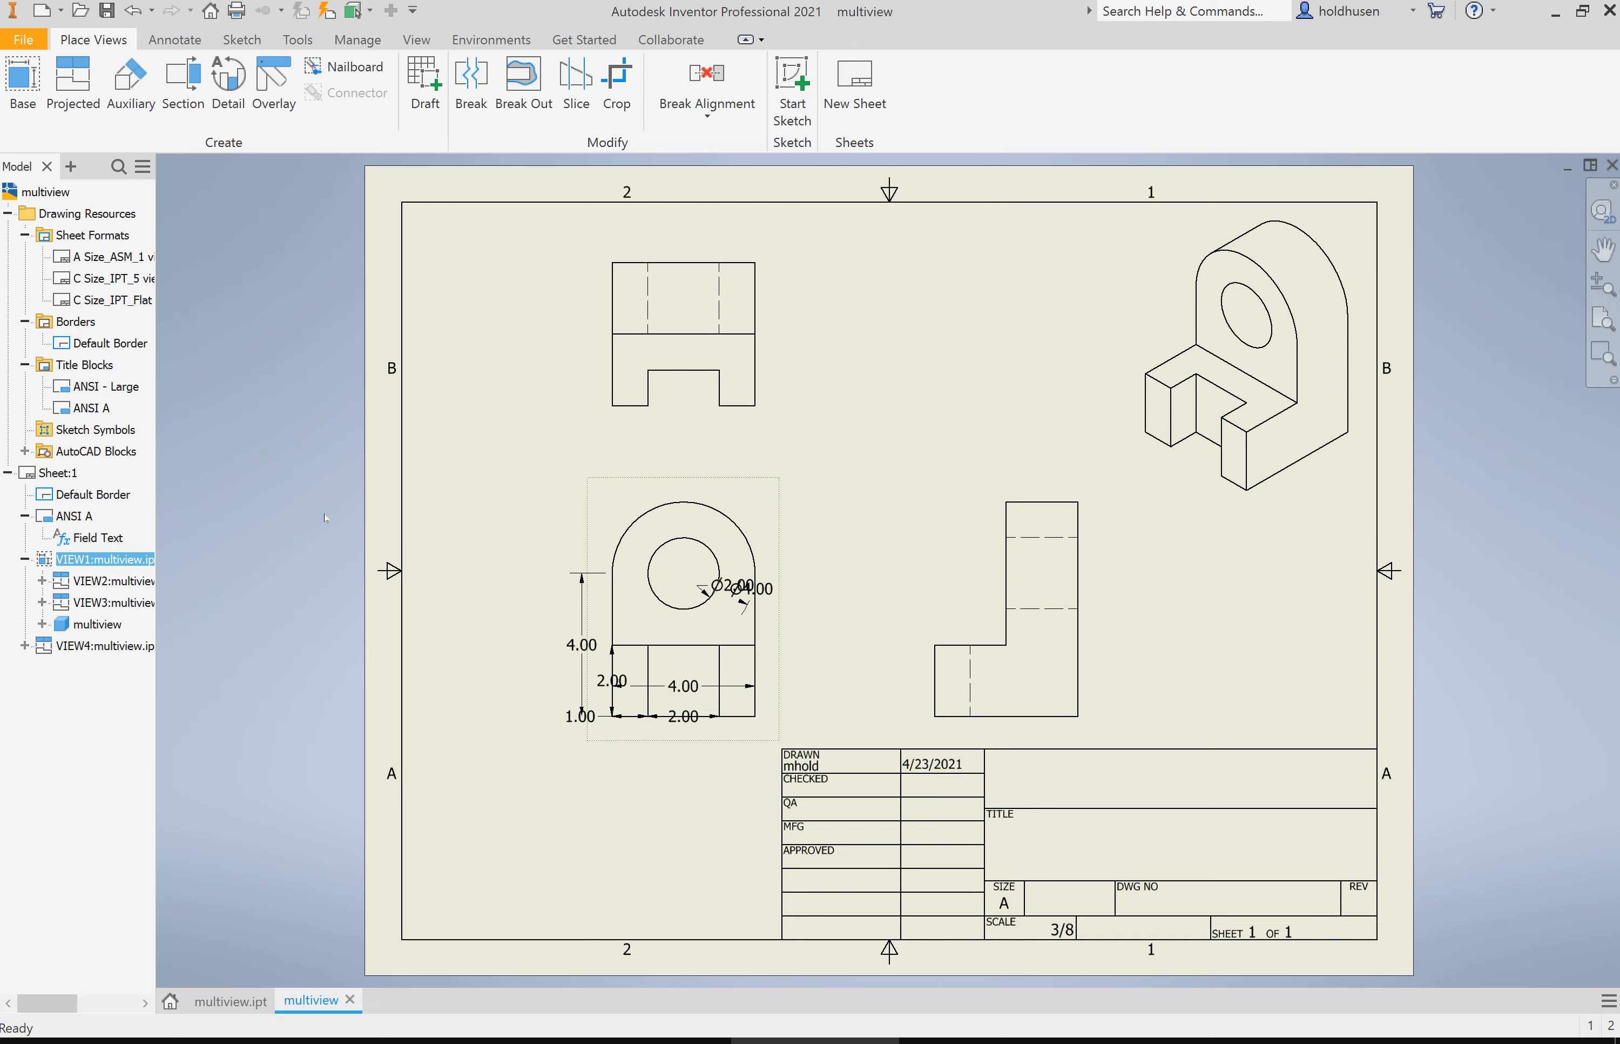
# Move the front view's vertical 4.00 dimension farther left, the Ø2.00 dimension to its upper left and the Ø4.00 dimension to its upper right.
pyautogui.click(583, 647)
pyautogui.moveTo(555, 652)
pyautogui.mouseDown()
pyautogui.moveTo(531, 652)
pyautogui.moveTo(550, 653)
pyautogui.mouseUp()
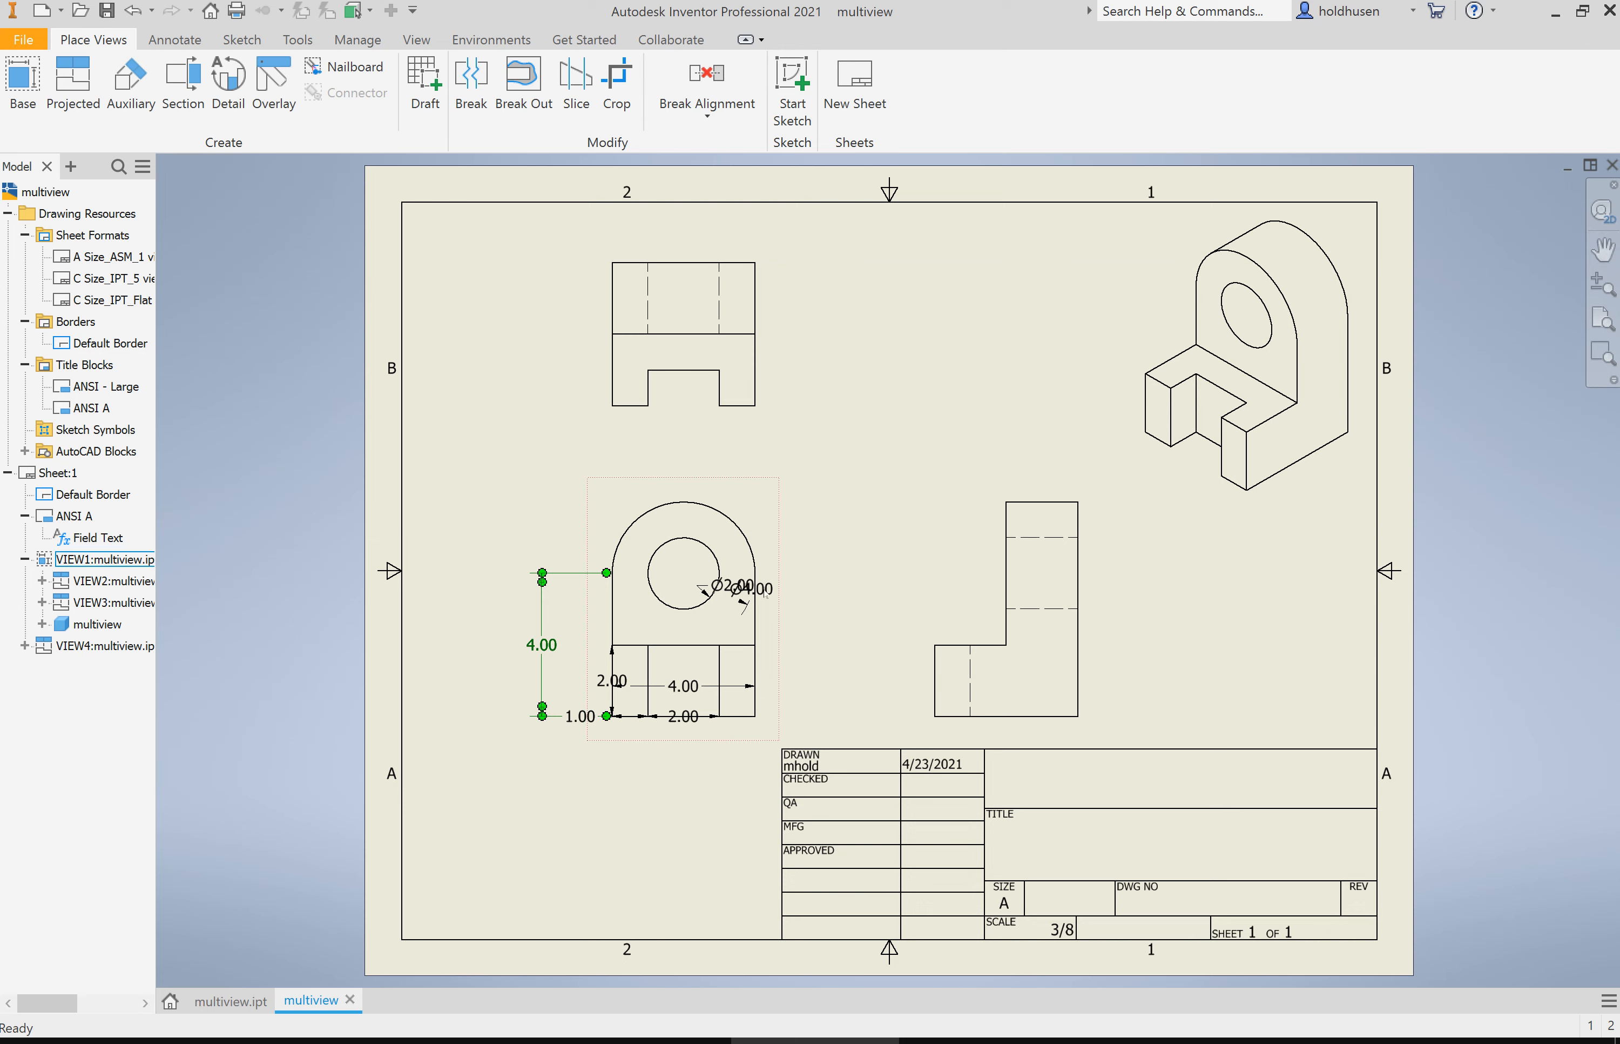
pyautogui.moveTo(770, 588); pyautogui.dragTo(826, 497)
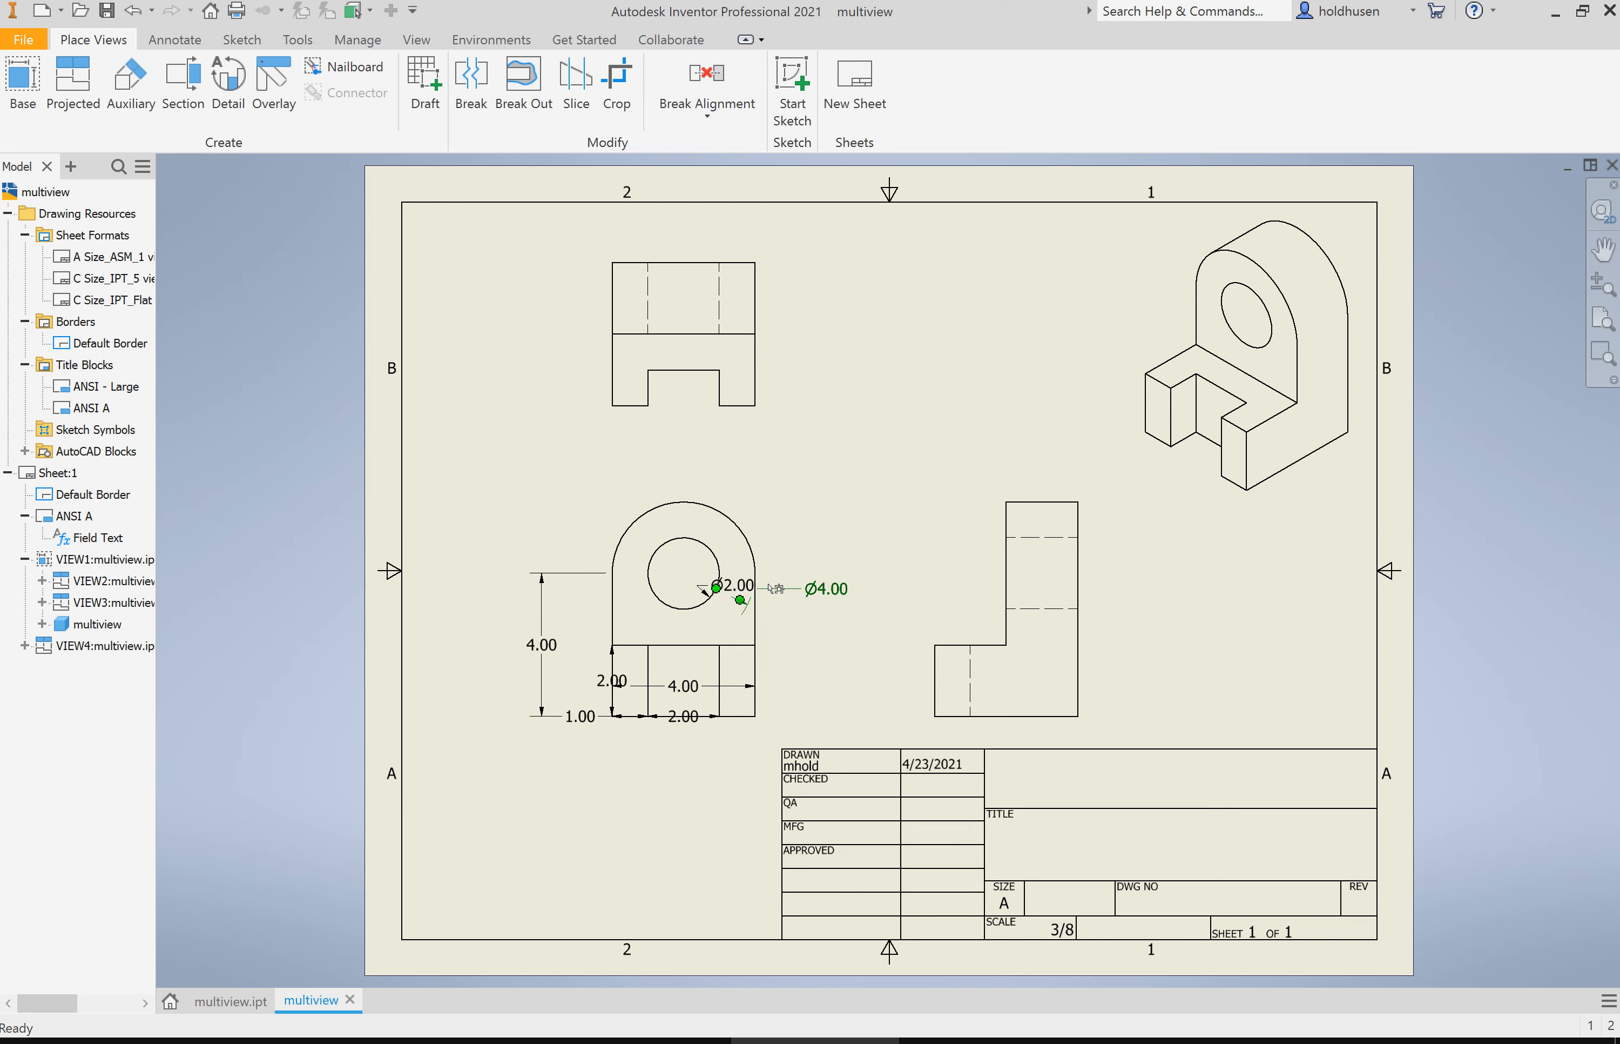
pyautogui.click(129, 11)
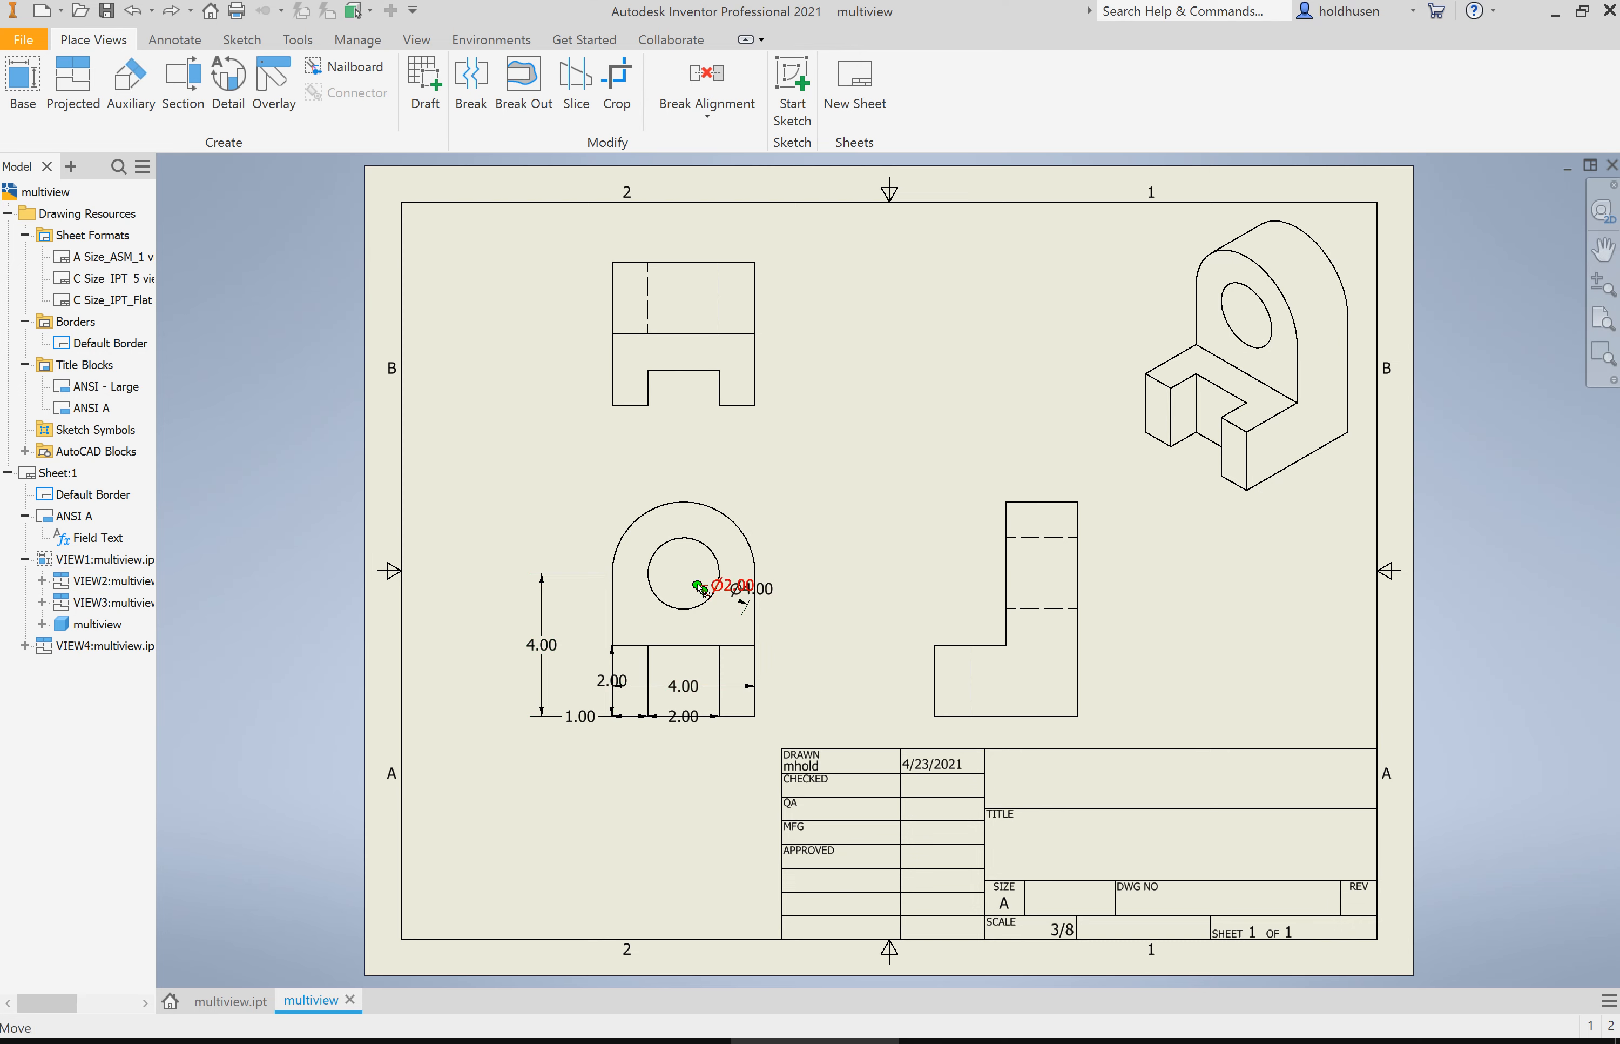
pyautogui.moveTo(715, 592); pyautogui.dragTo(592, 486)
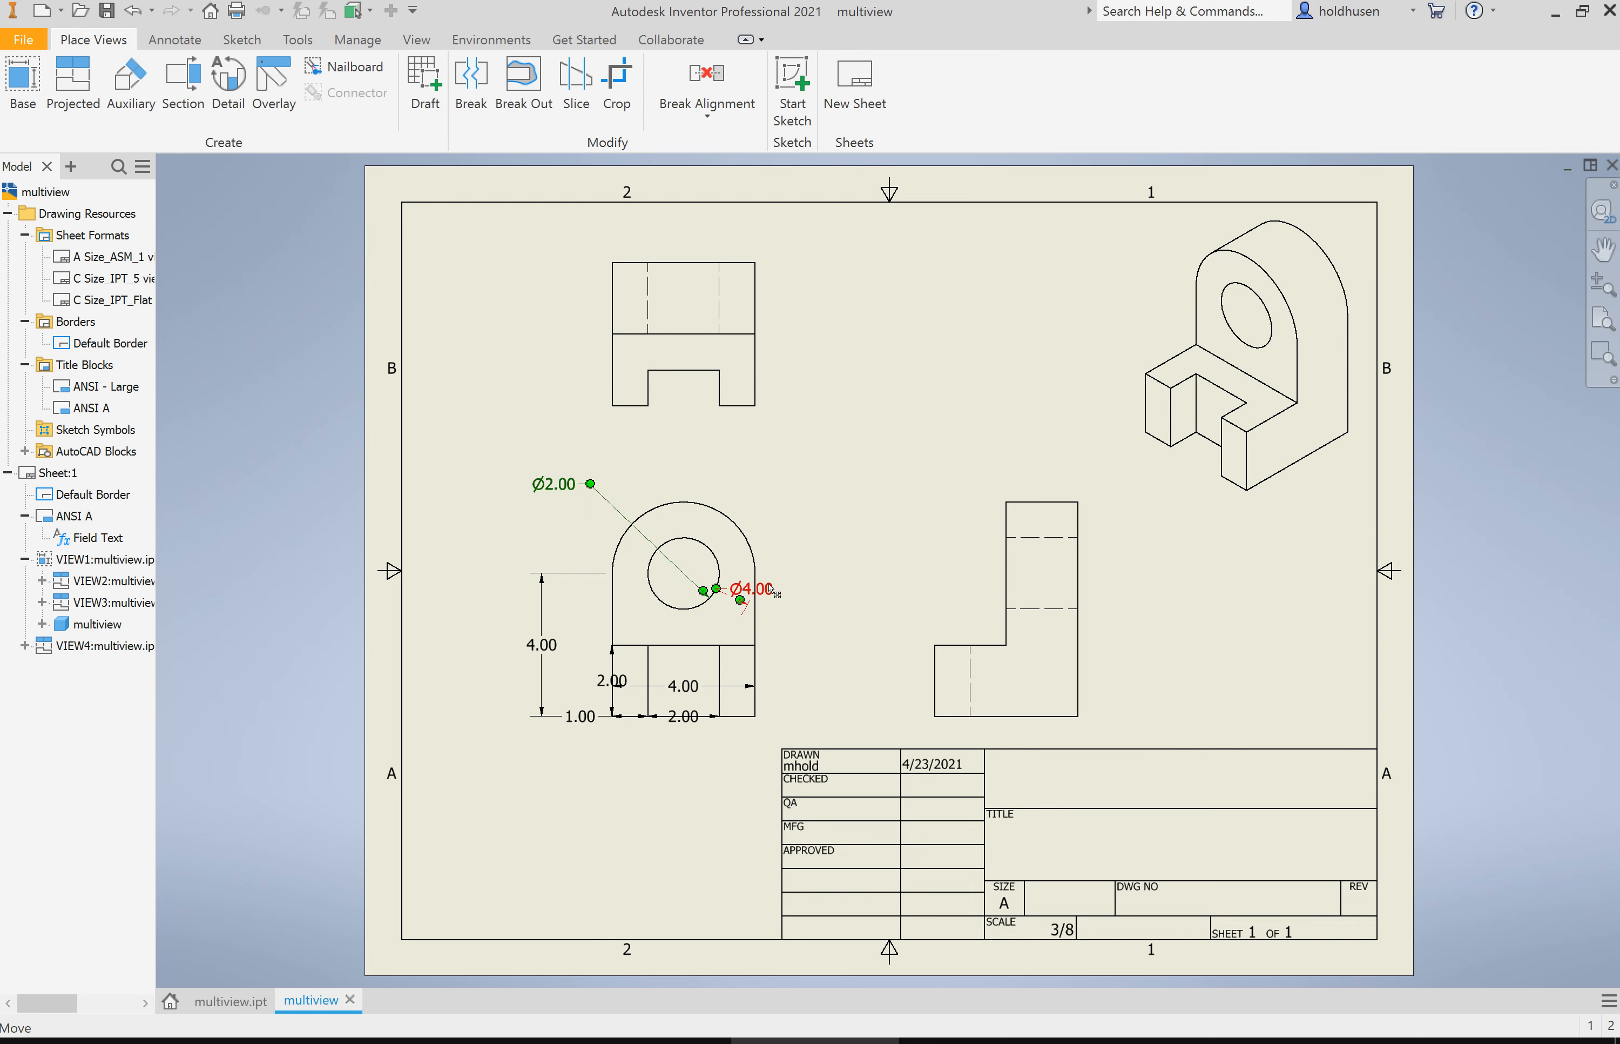
pyautogui.moveTo(763, 530); pyautogui.dragTo(776, 486)
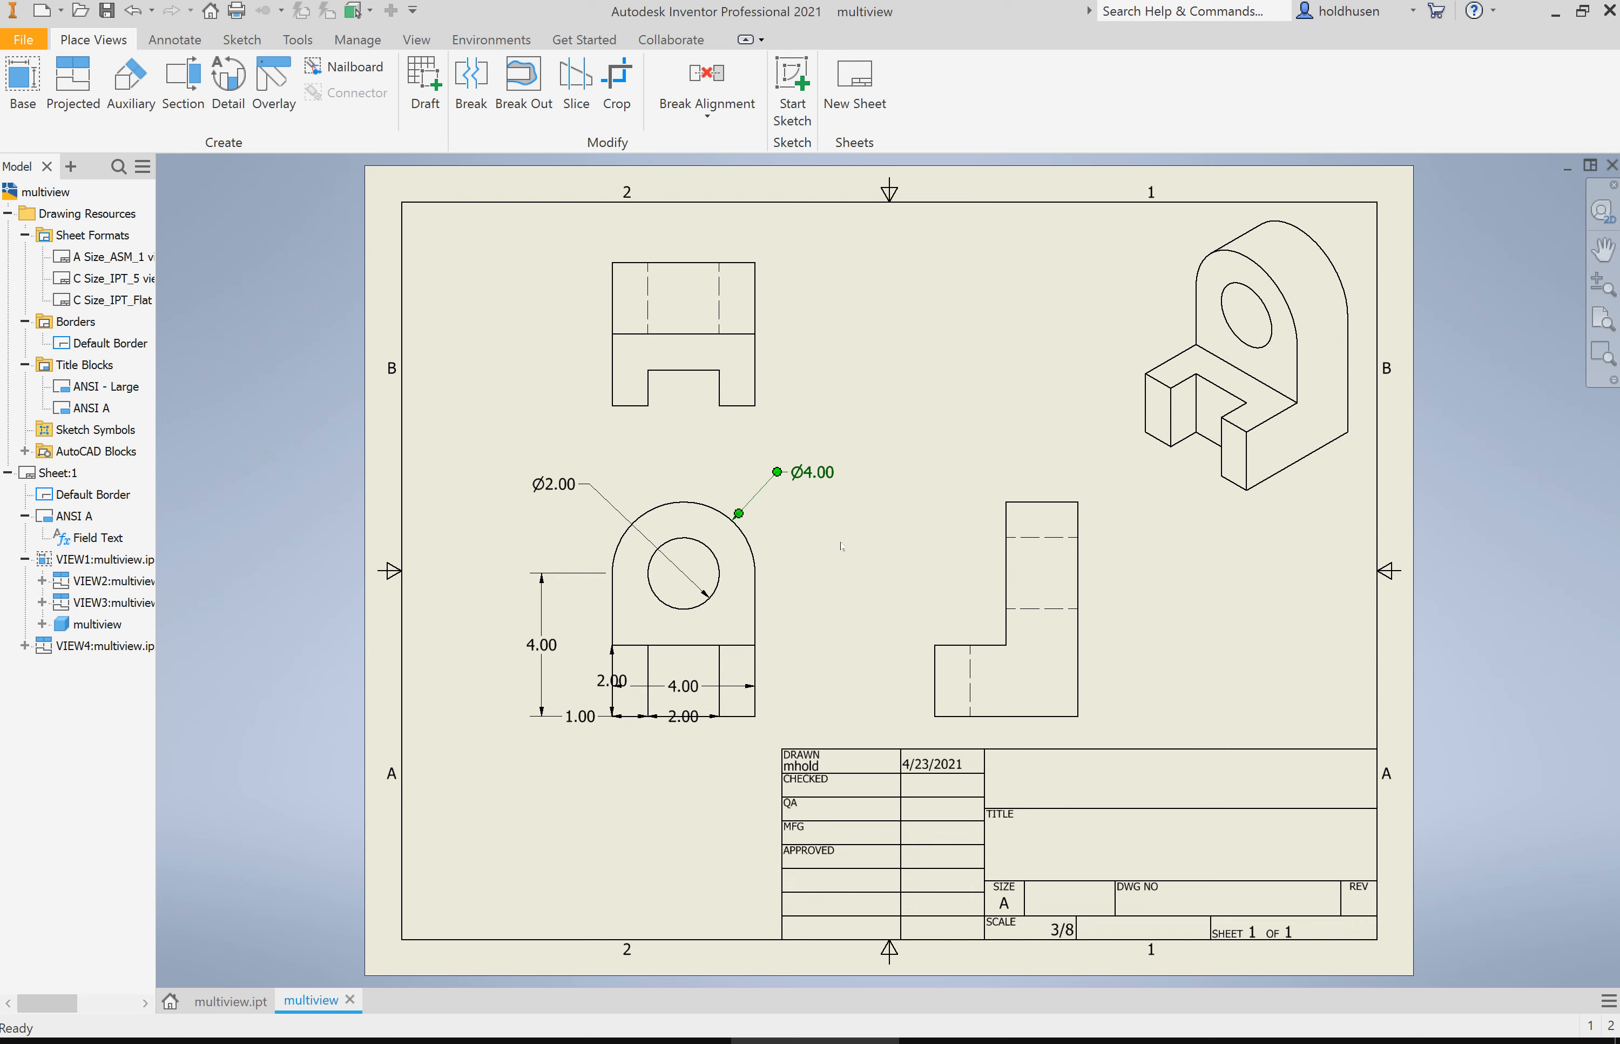
# Replace the rounded top's Ø4.00 dimension with a radius dimension placed at the upper right of the front view.
pyautogui.press('Delete')
pyautogui.click(184, 41)
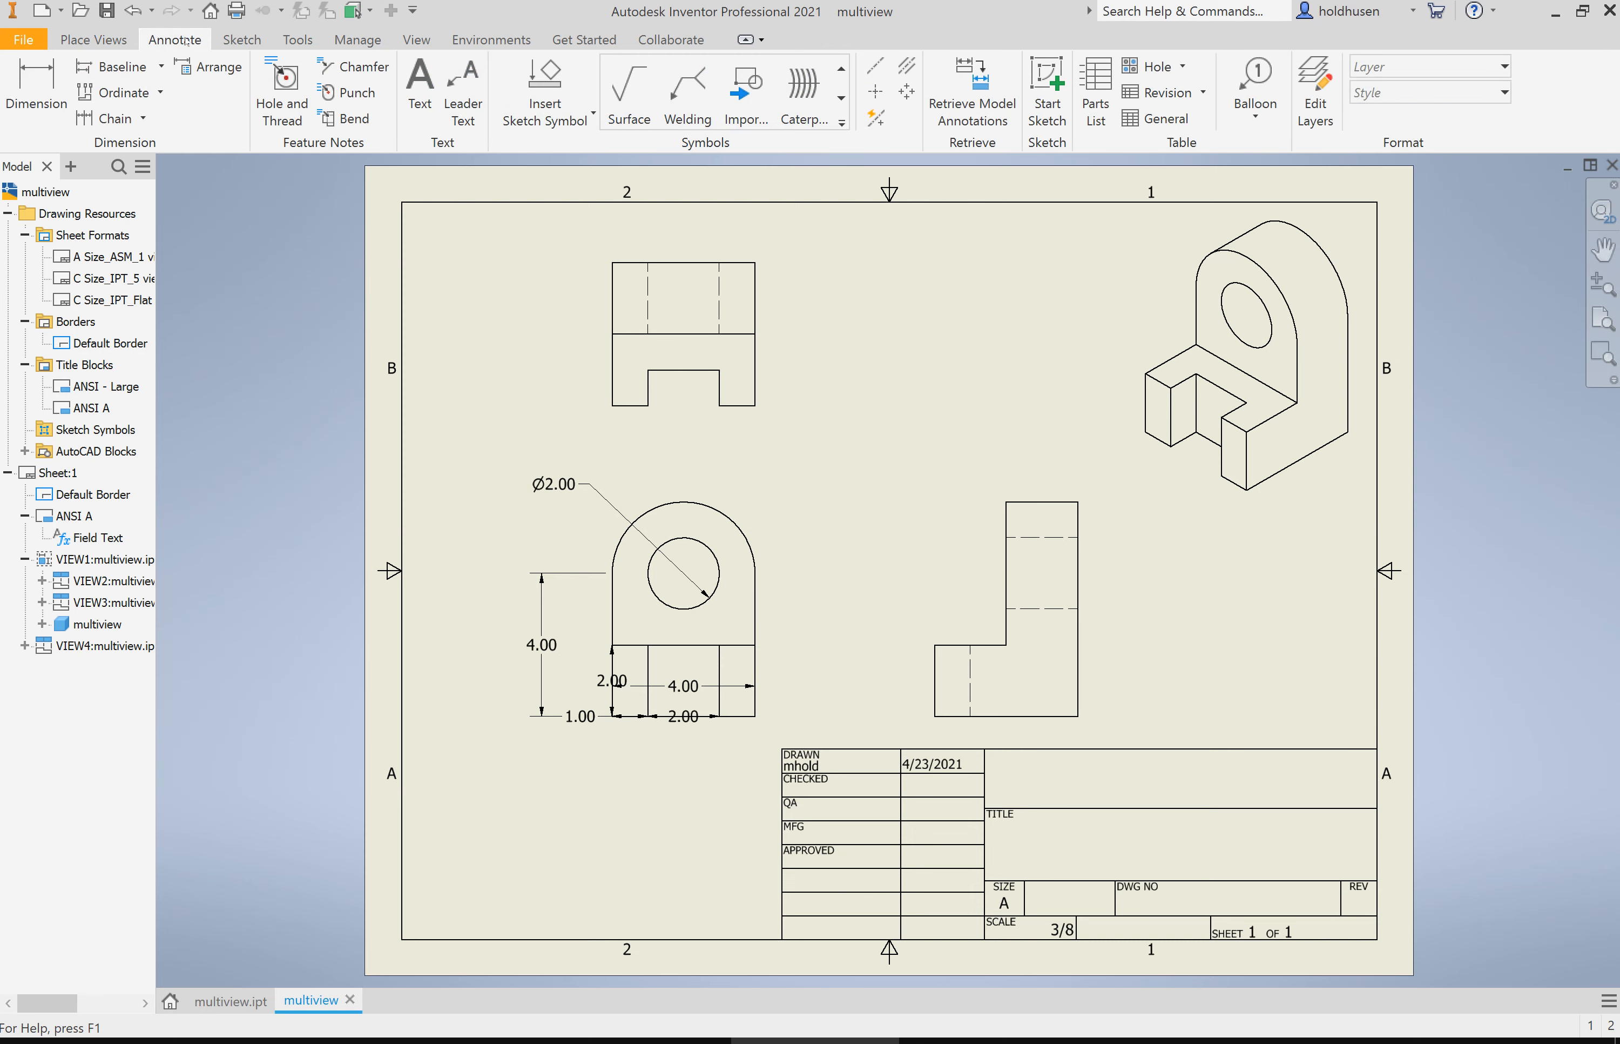
pyautogui.press('d')
pyautogui.click(737, 521)
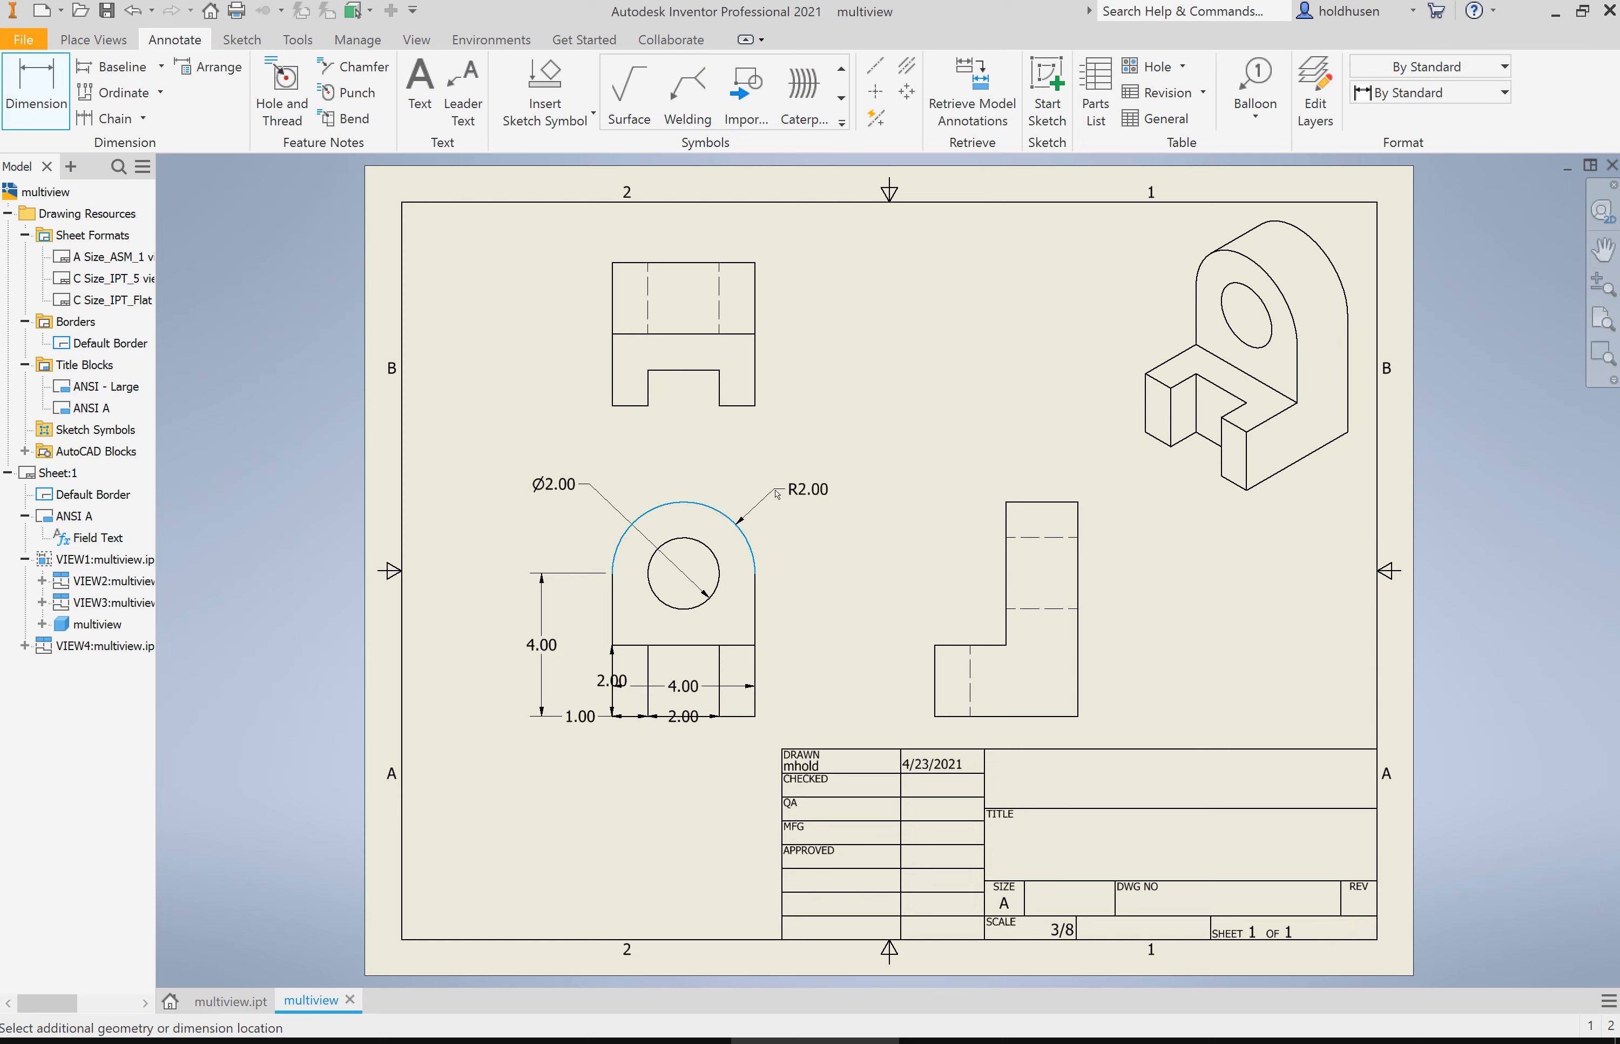
pyautogui.click(758, 493)
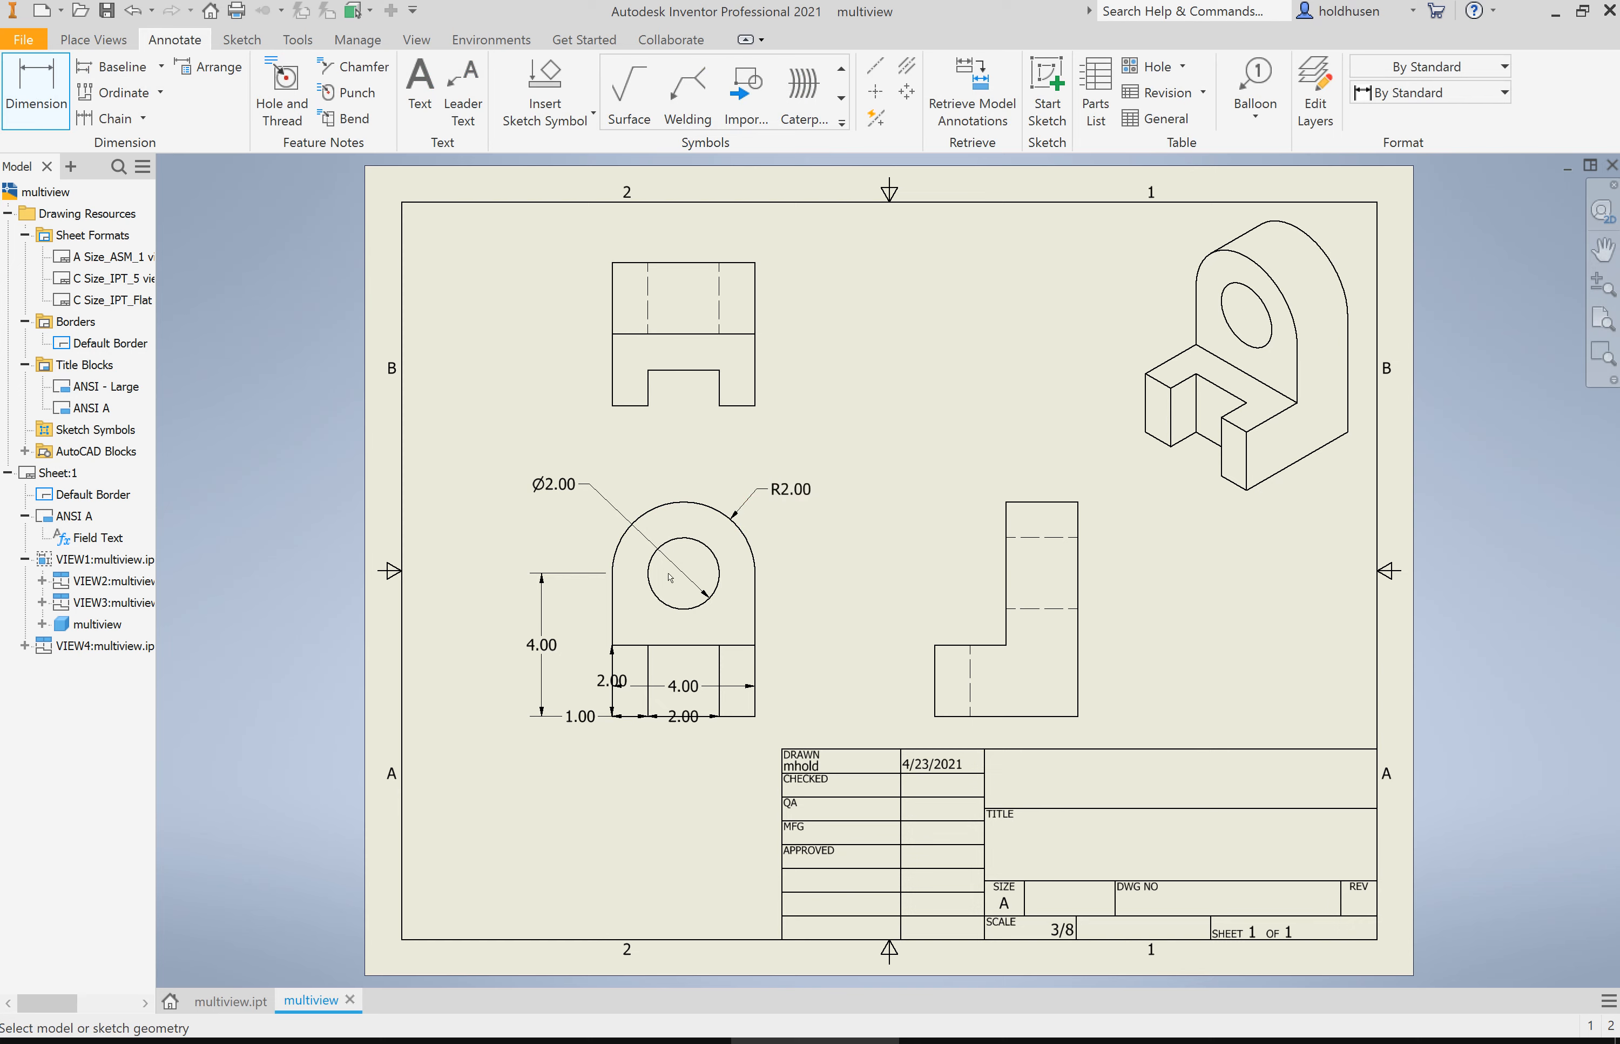
# Replace the hole's Ø2.00 dimension with a new diameter dimension whose leader meets the hole's upper-left edge from outside.
pyautogui.doubleClick(564, 491)
pyautogui.click(646, 524)
pyautogui.press('Escape')
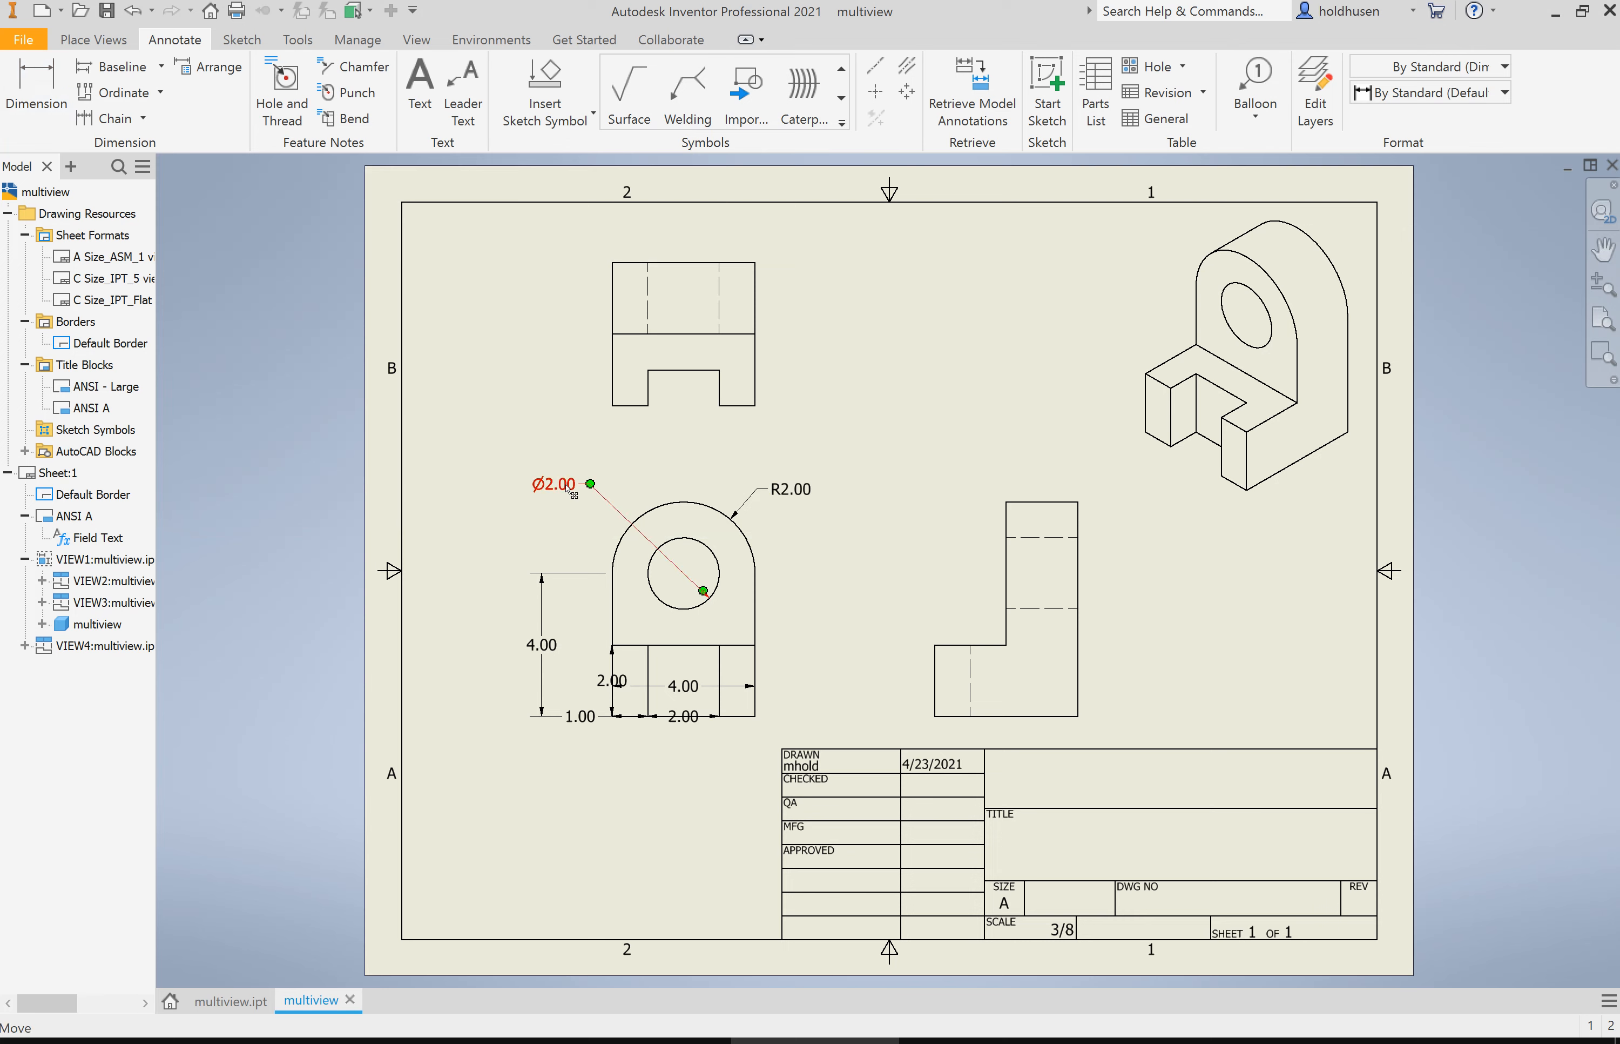
pyautogui.press('Delete')
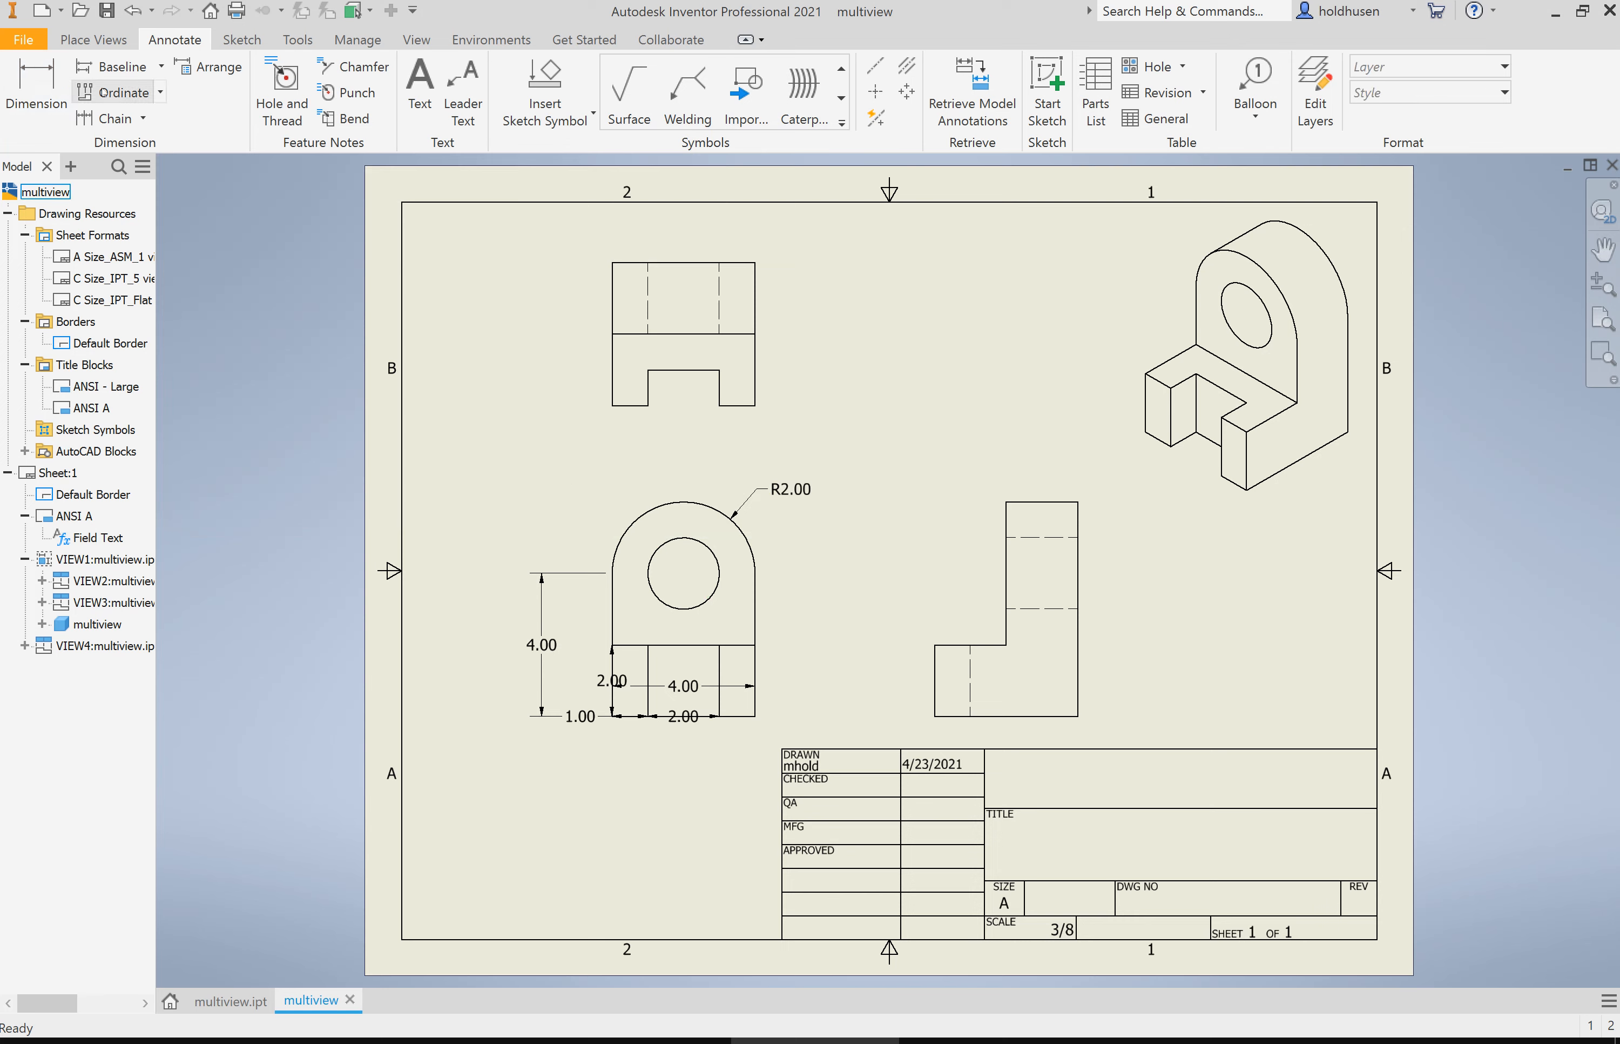
pyautogui.click(21, 102)
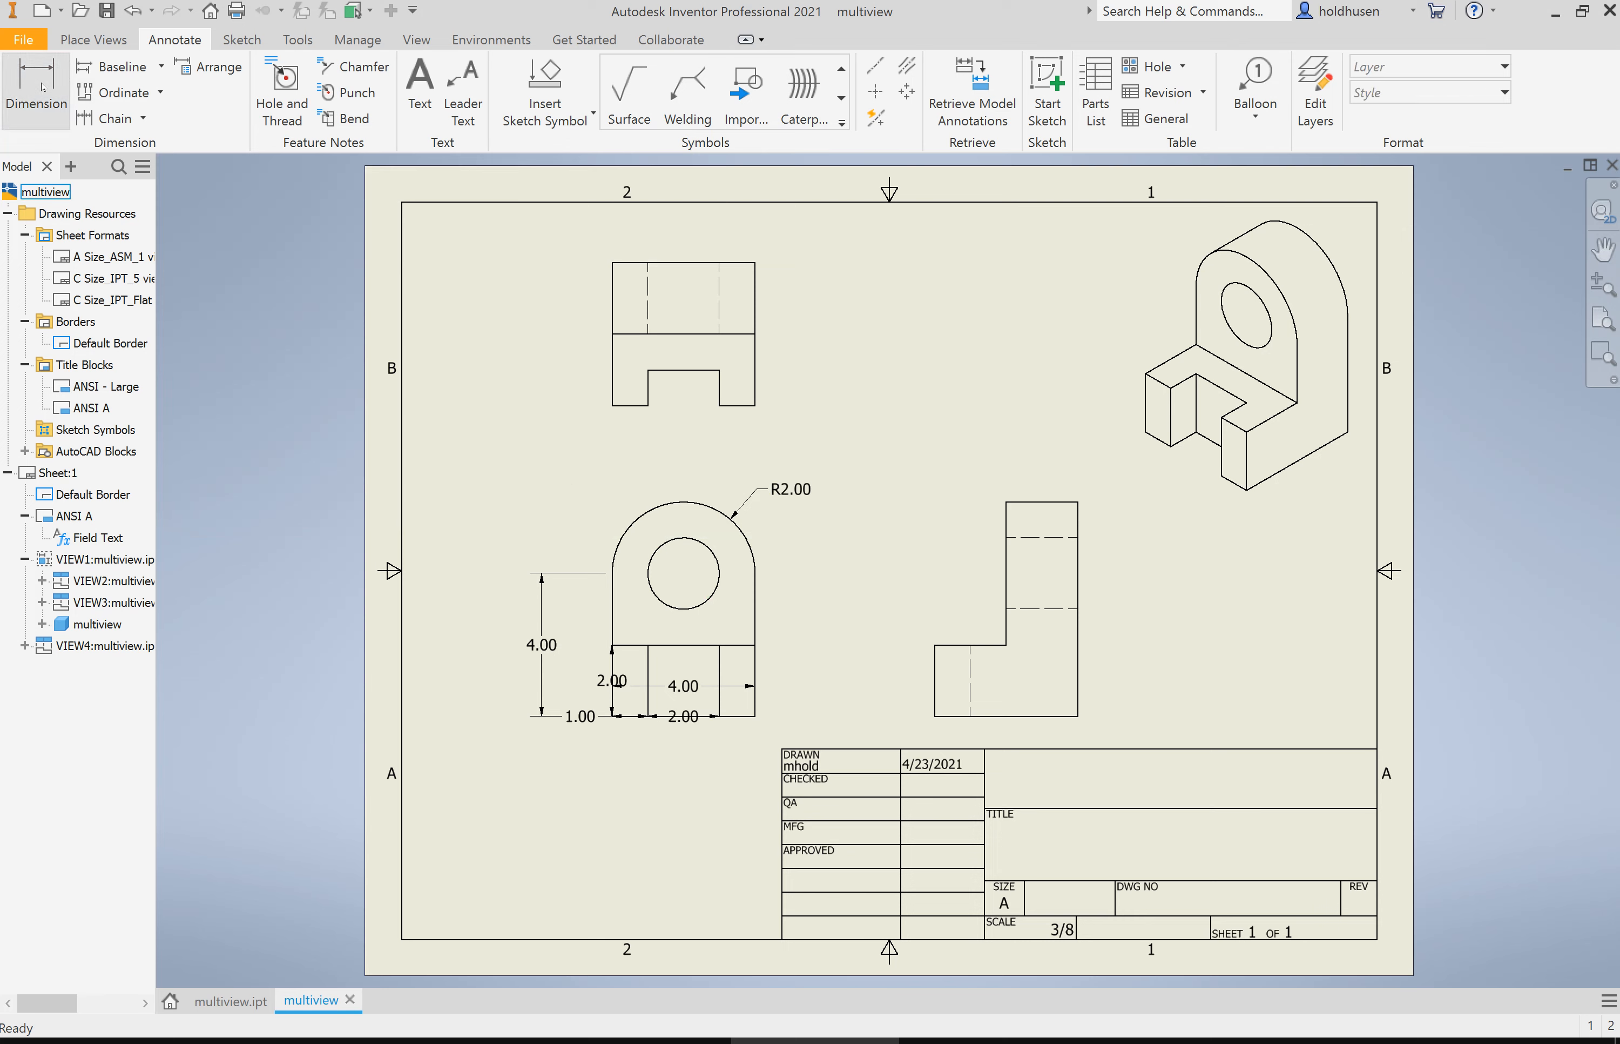
pyautogui.click(653, 545)
pyautogui.click(612, 501)
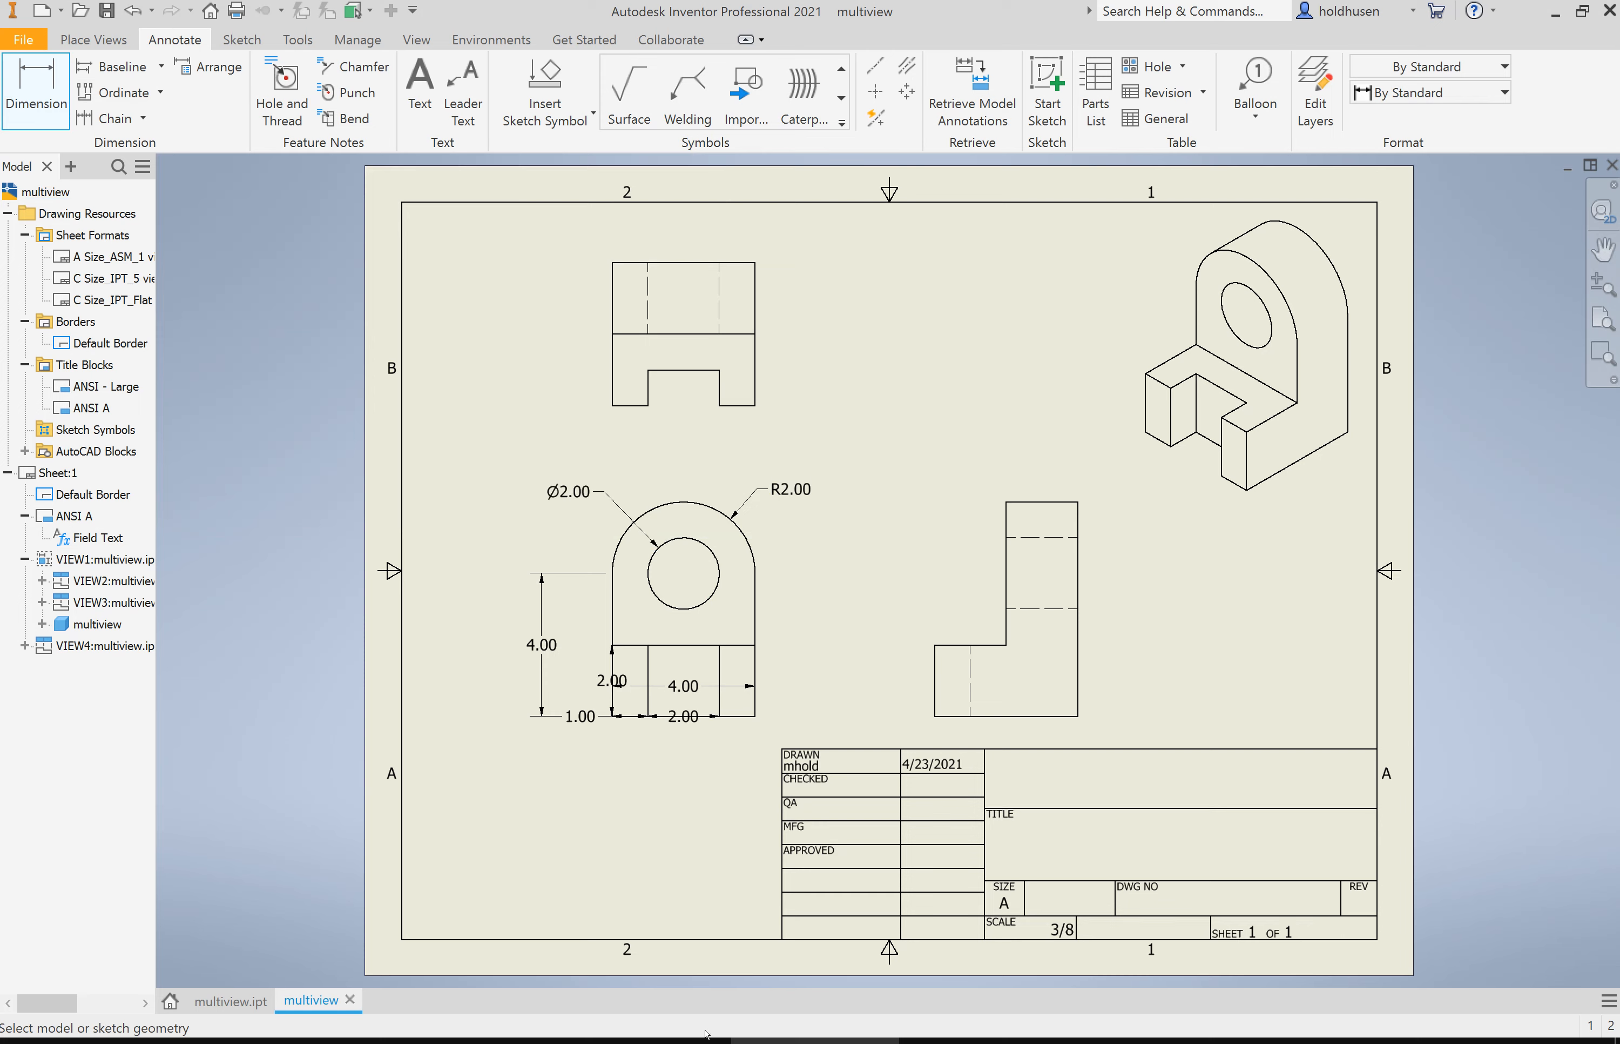
# Move the front view's horizontal 2.00 slot dimension below the view and delete the overall 4.00 width dimension.
pyautogui.click(695, 723)
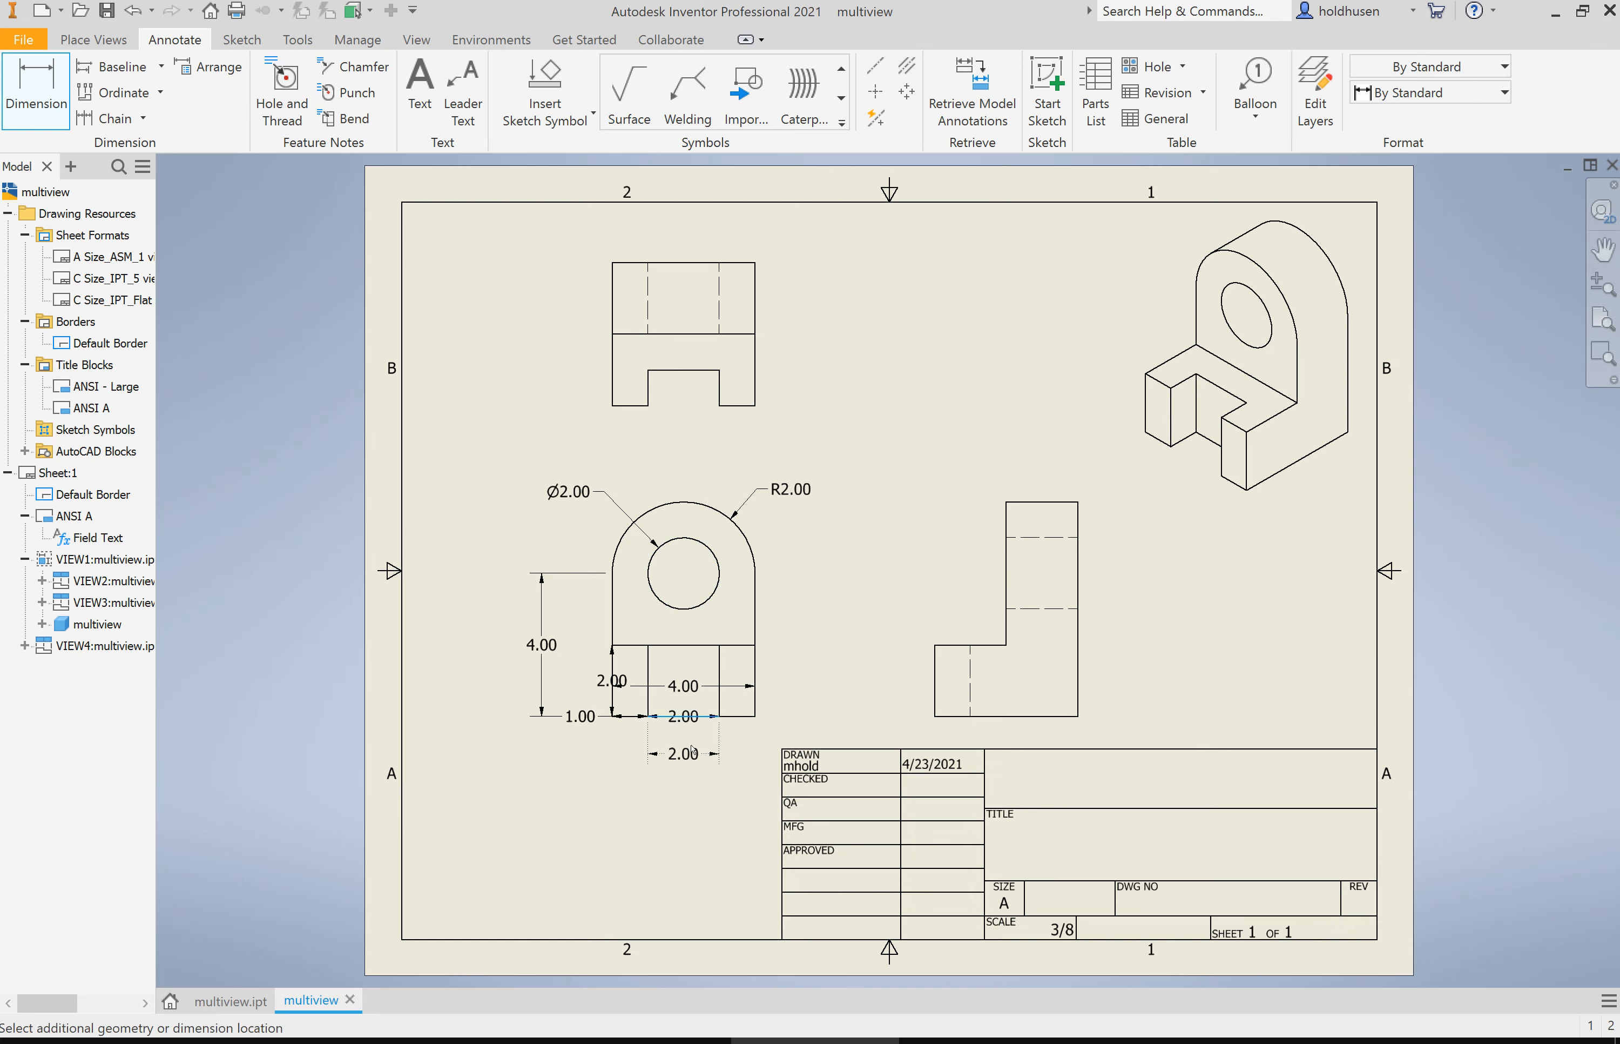
pyautogui.press('Escape')
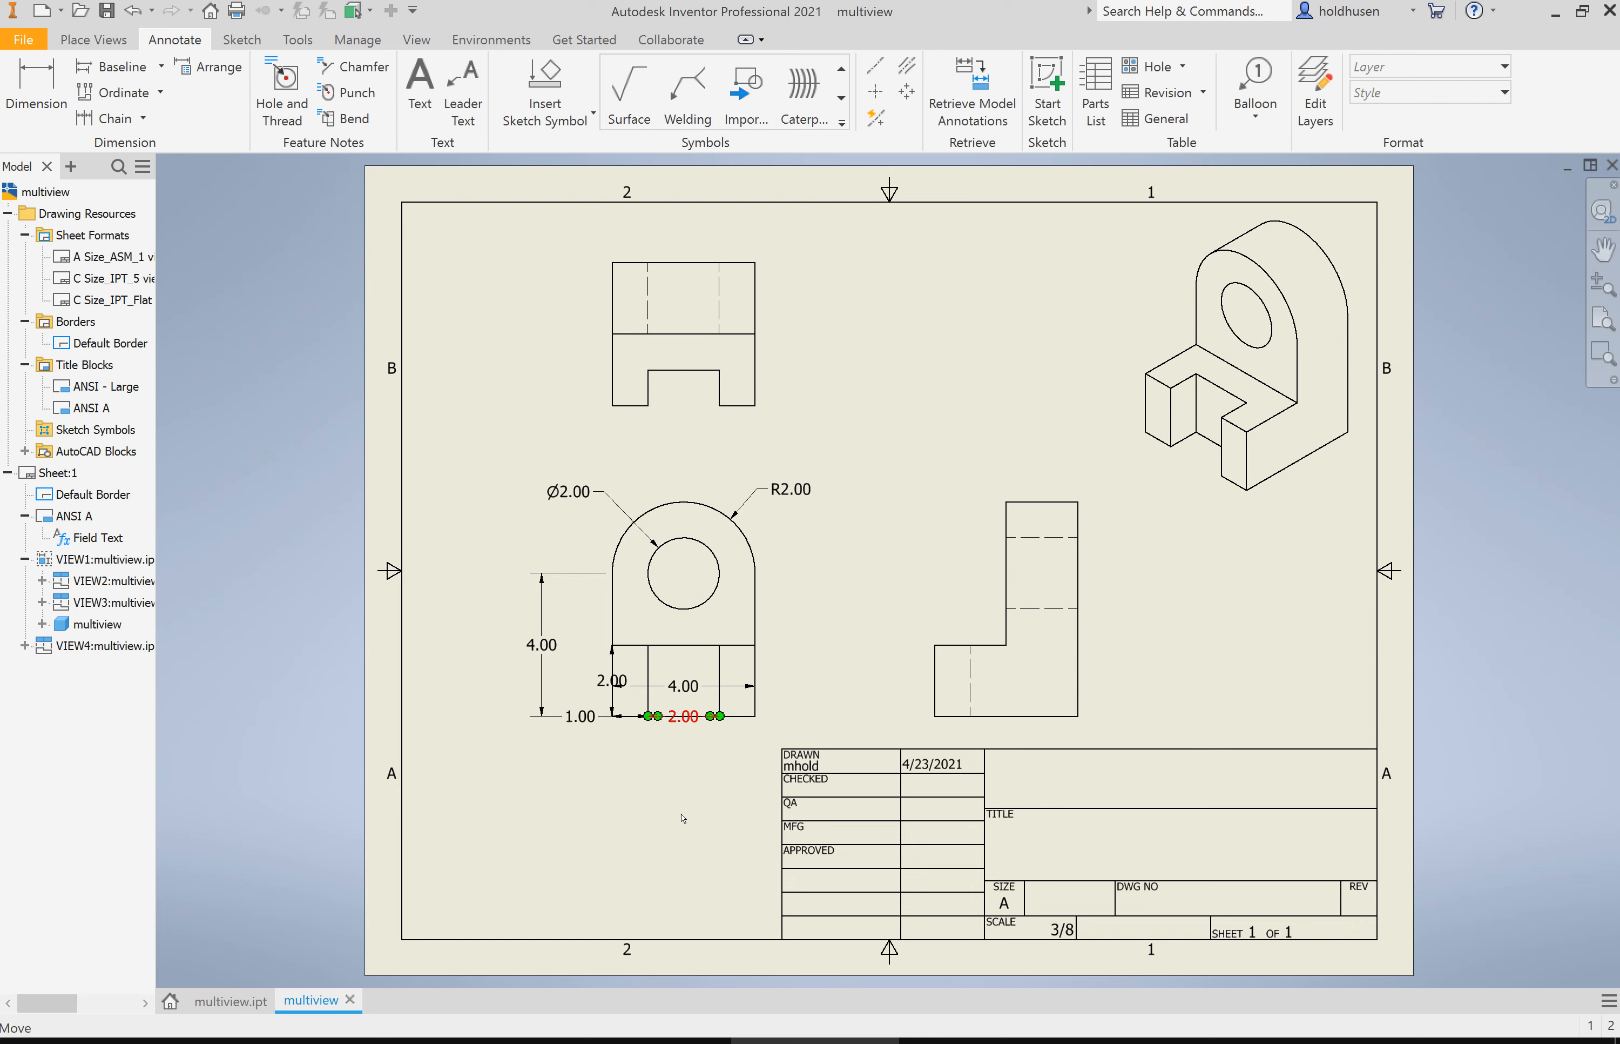
pyautogui.moveTo(697, 724); pyautogui.dragTo(699, 757)
pyautogui.moveTo(689, 687); pyautogui.dragTo(693, 807)
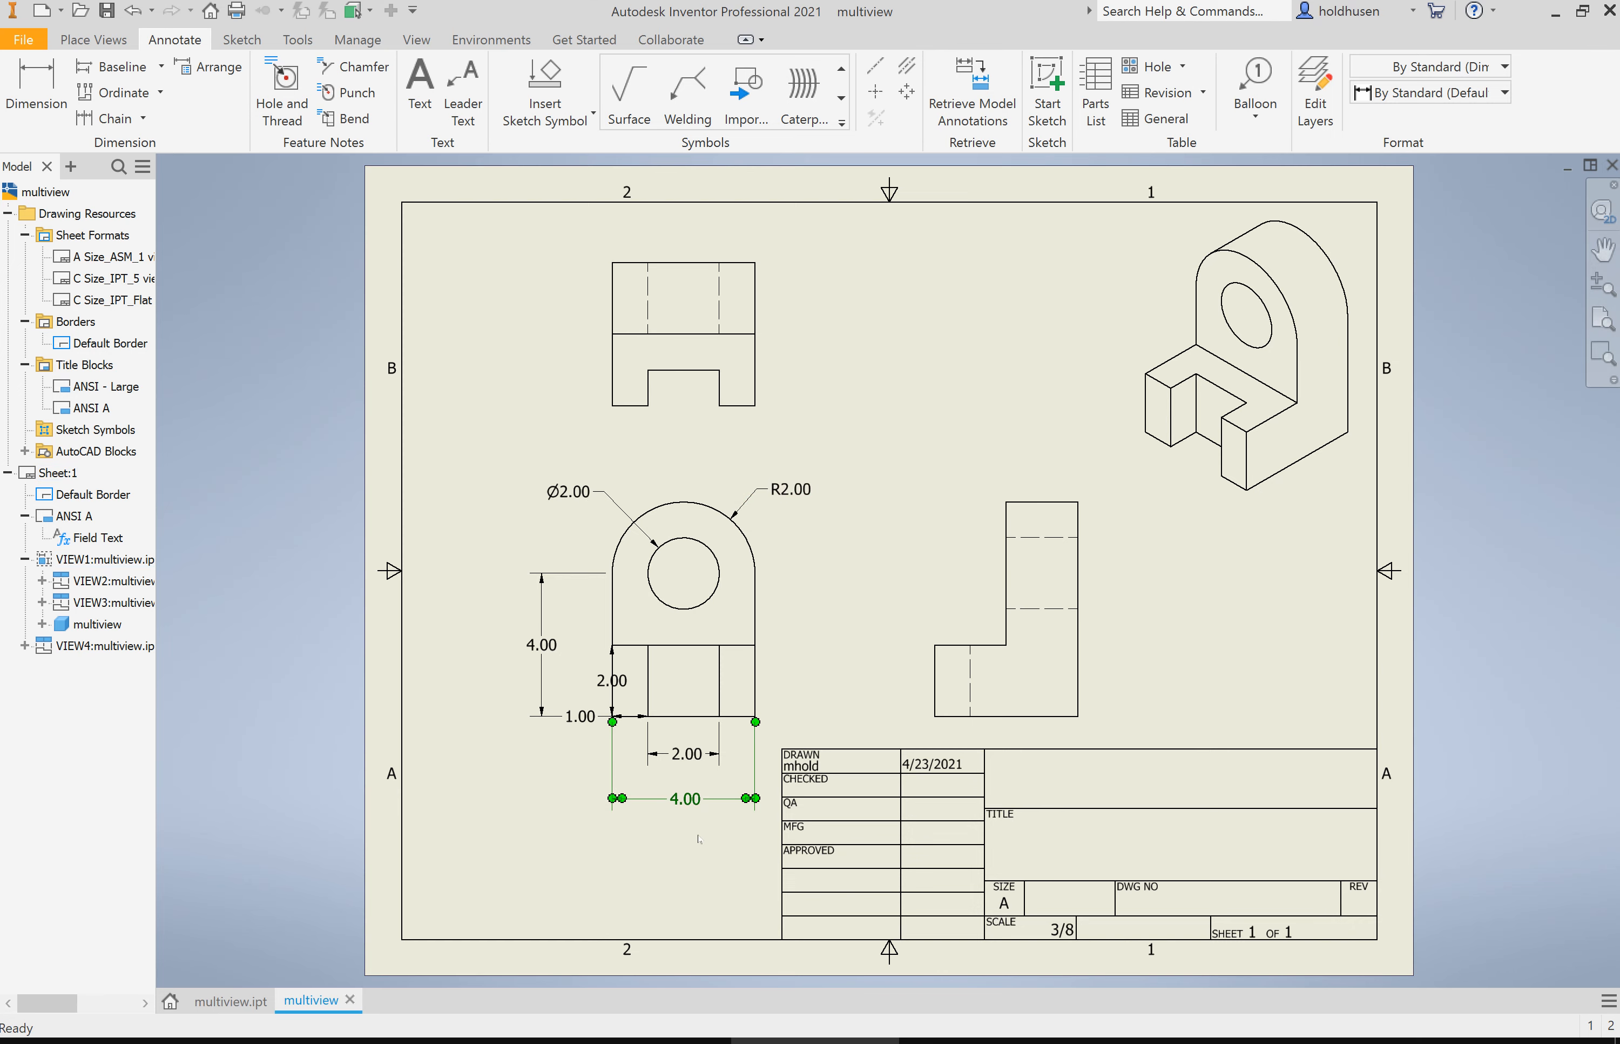
pyautogui.press('Delete')
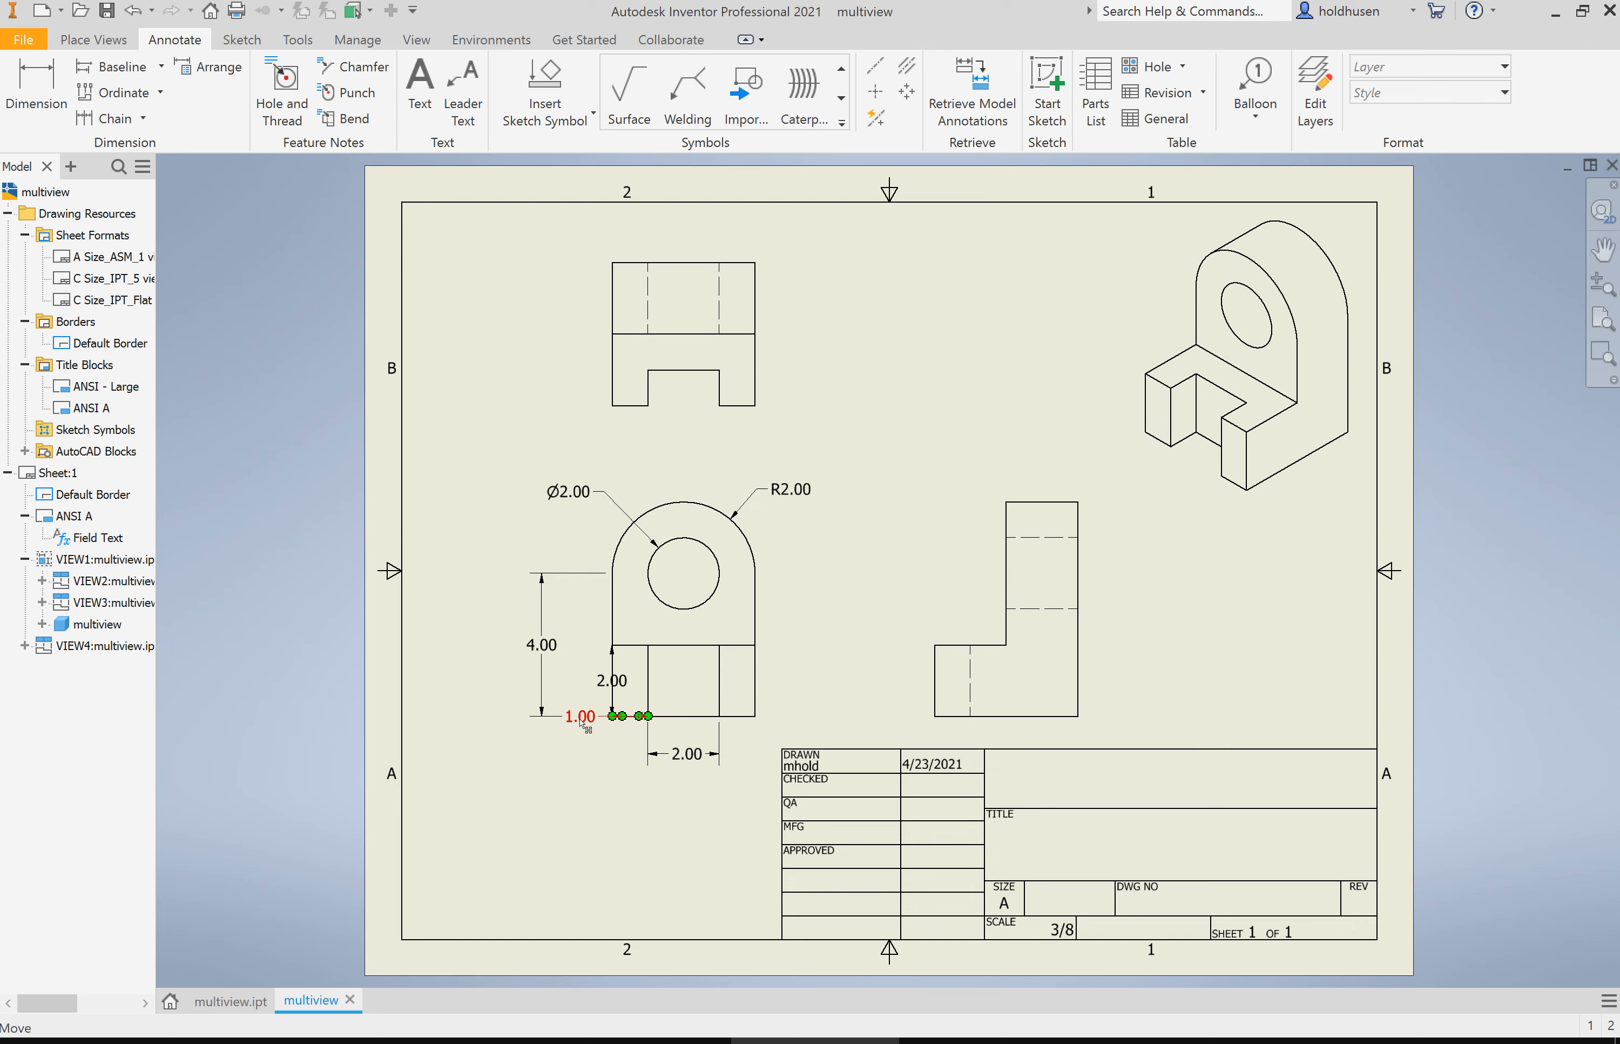
# Align the front view's 1.00 dimension with the 2.00 slot dimension below the view and move the vertical 2.00 dimension outside the part's left edge.
pyautogui.moveTo(580, 720)
pyautogui.mouseDown()
pyautogui.moveTo(587, 768)
pyautogui.moveTo(587, 755)
pyautogui.mouseUp()
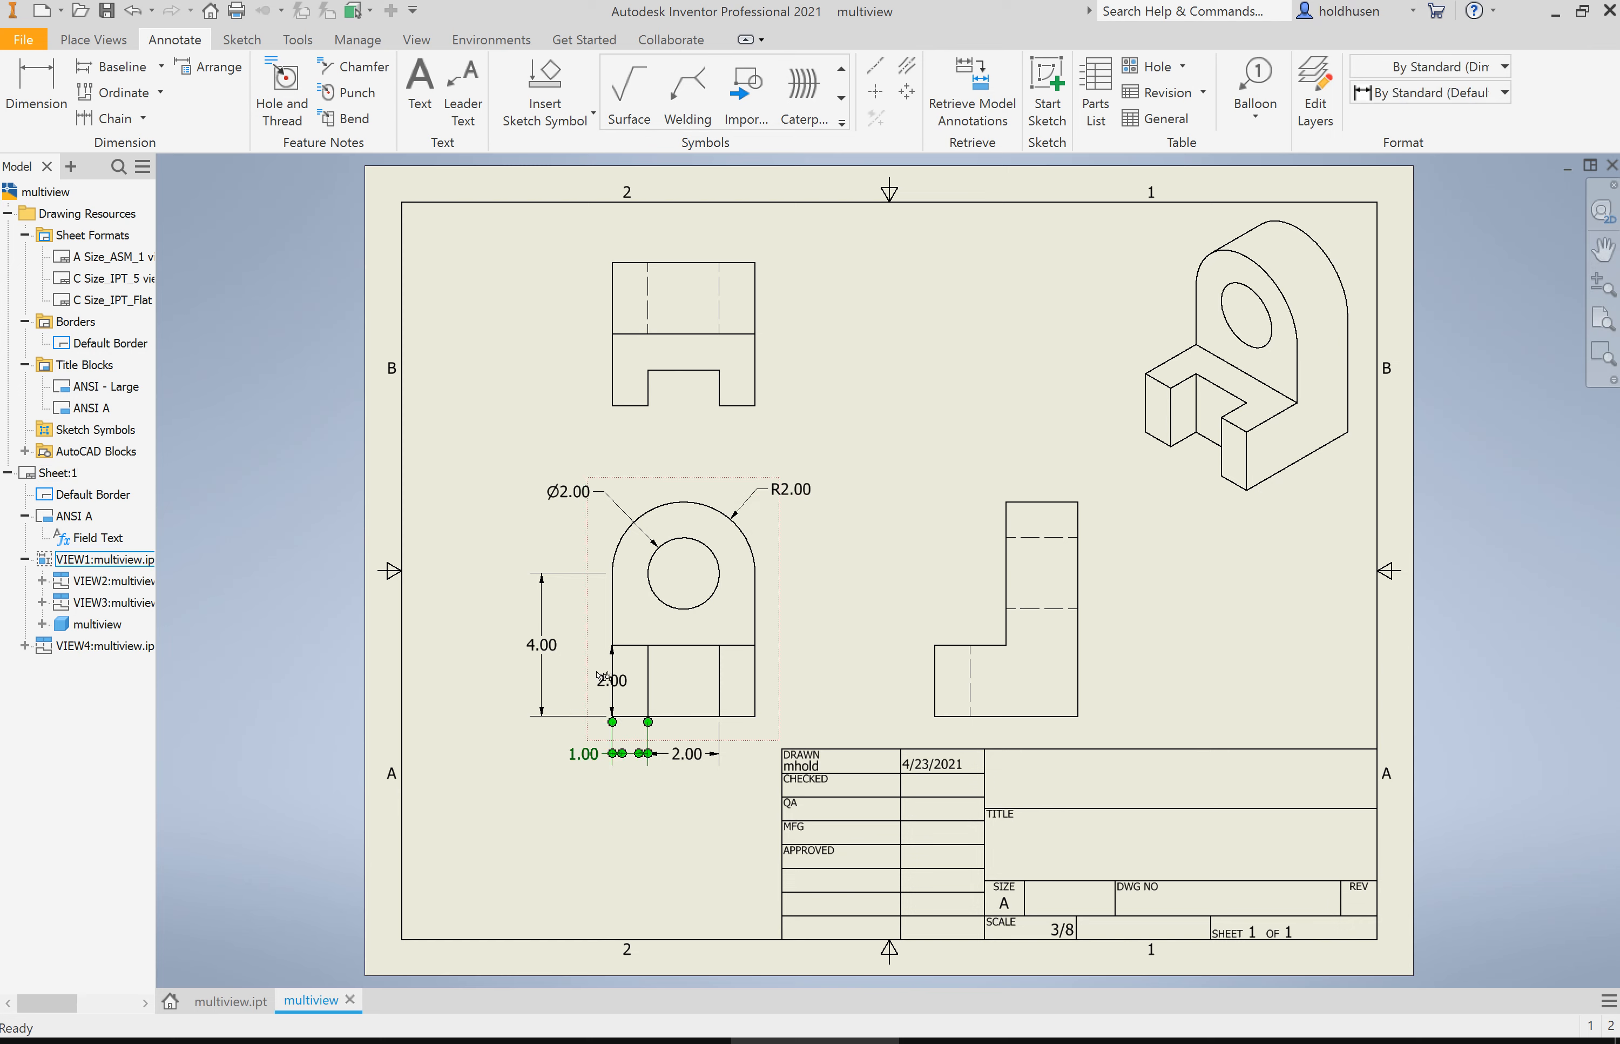
pyautogui.moveTo(617, 682); pyautogui.dragTo(585, 681)
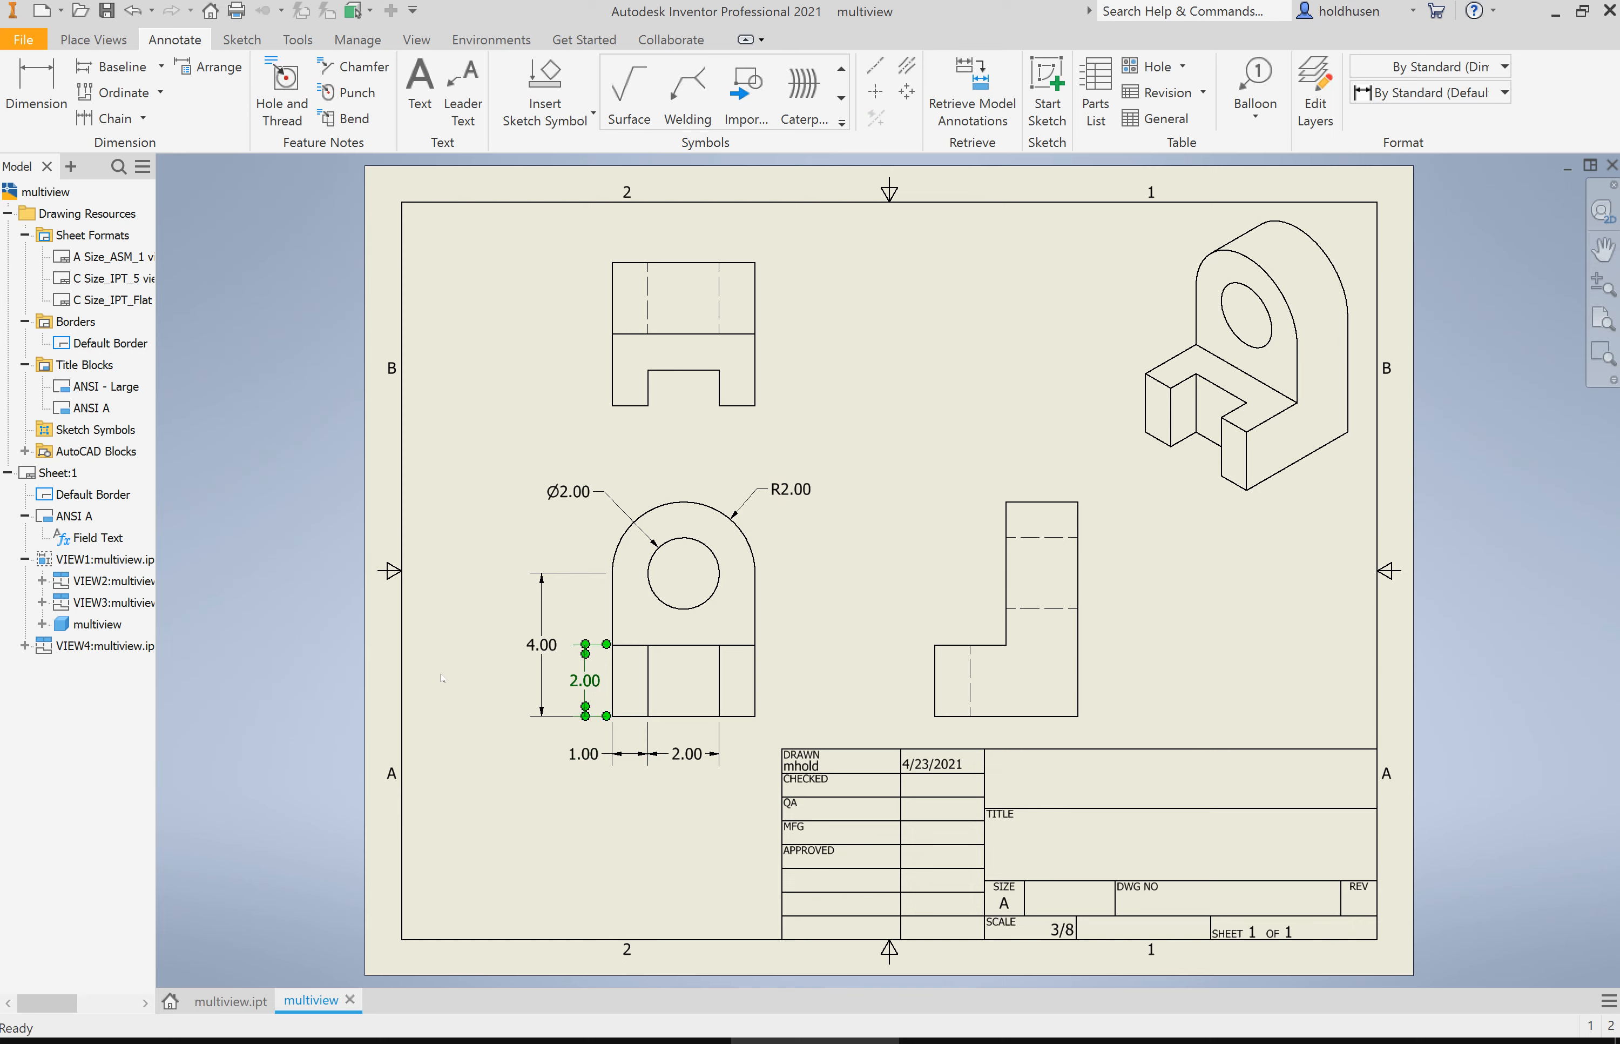
pyautogui.click(556, 632)
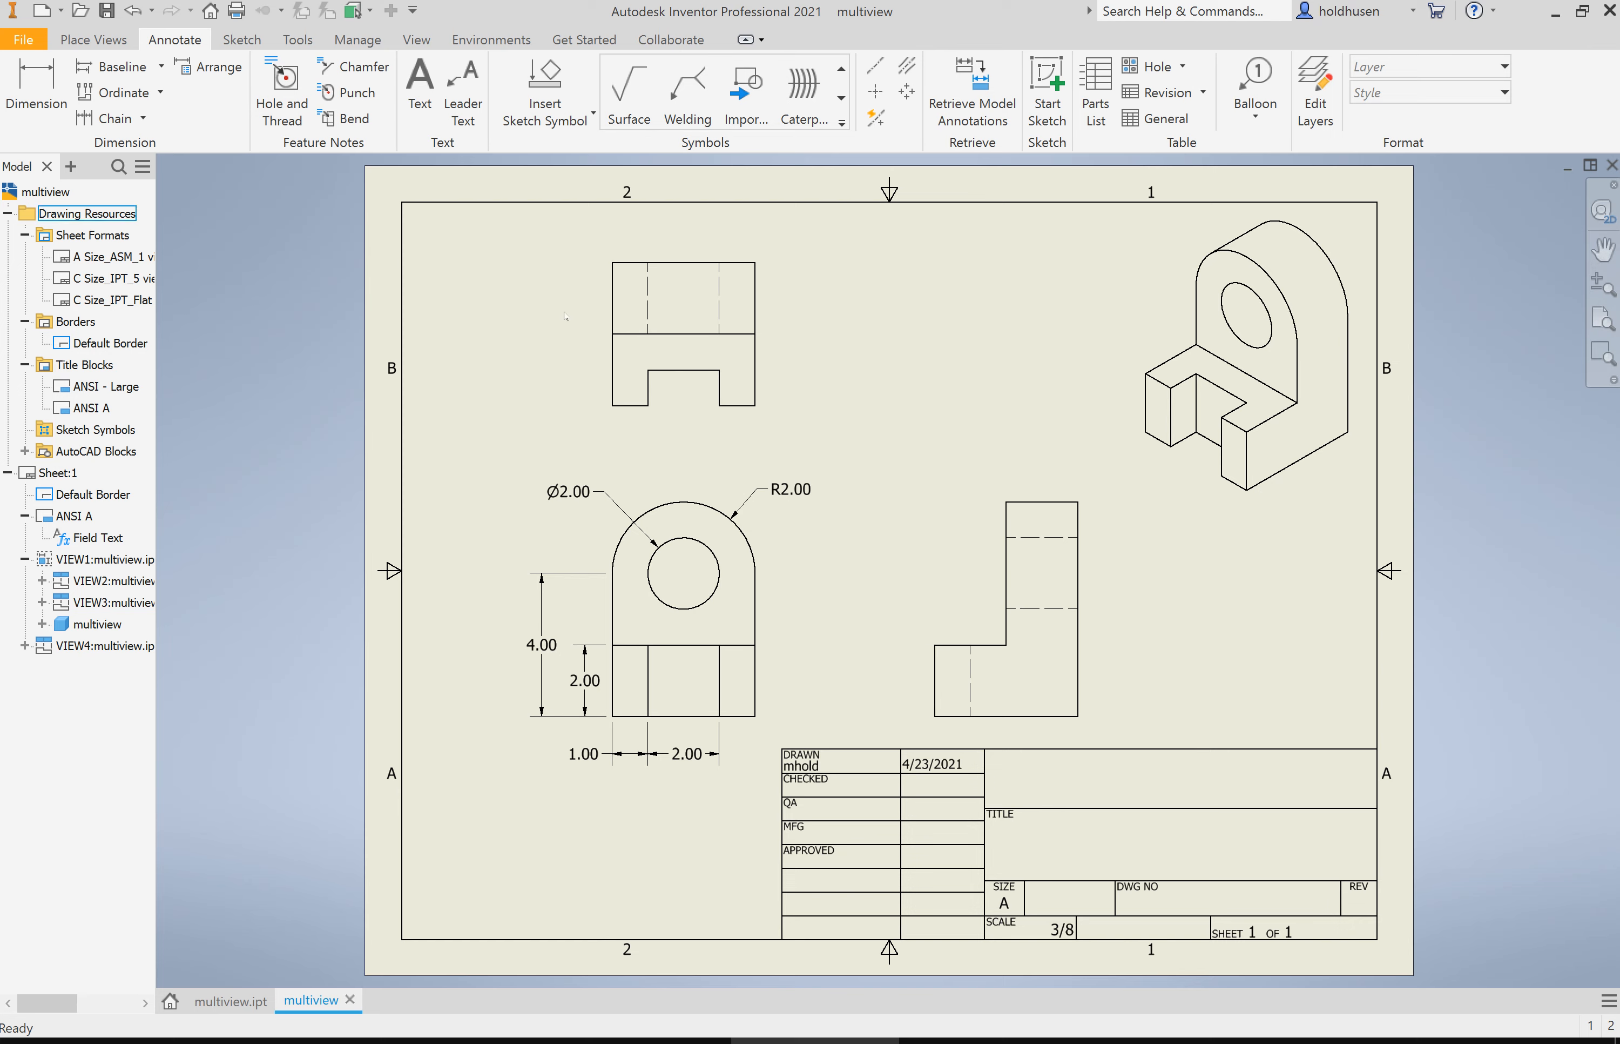
# Retrieve the model's sketch and feature dimensions into the top view.
pyautogui.rightClick(768, 431)
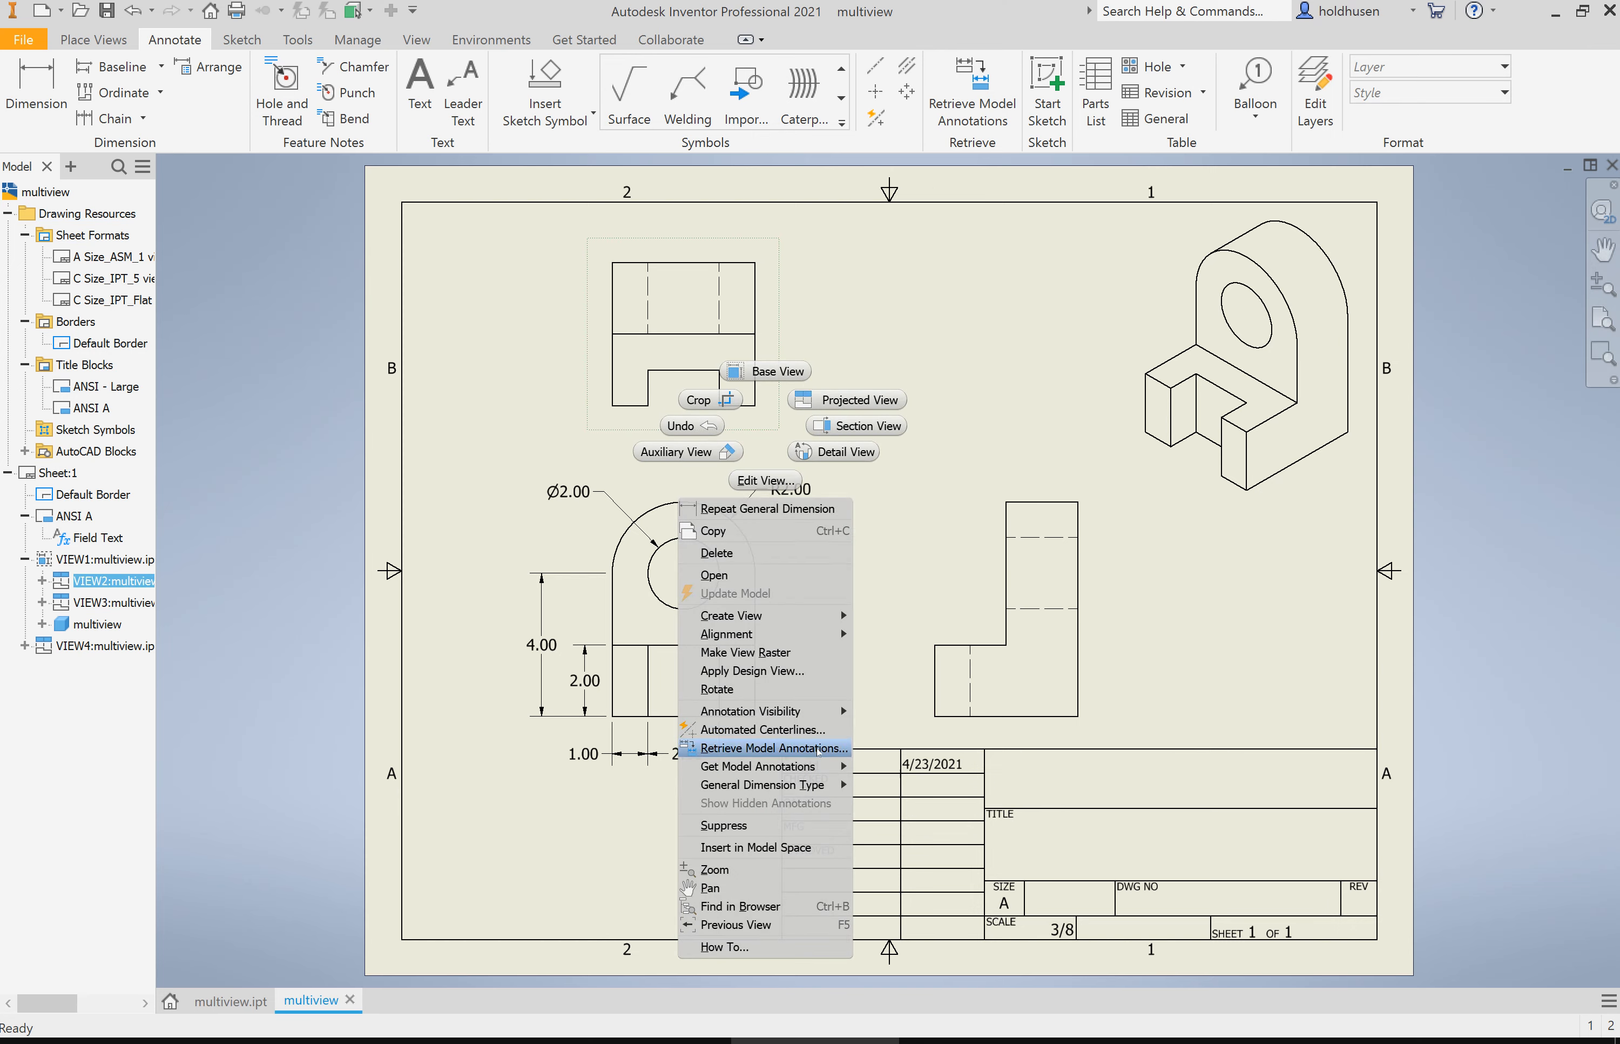
pyautogui.click(776, 747)
pyautogui.click(502, 497)
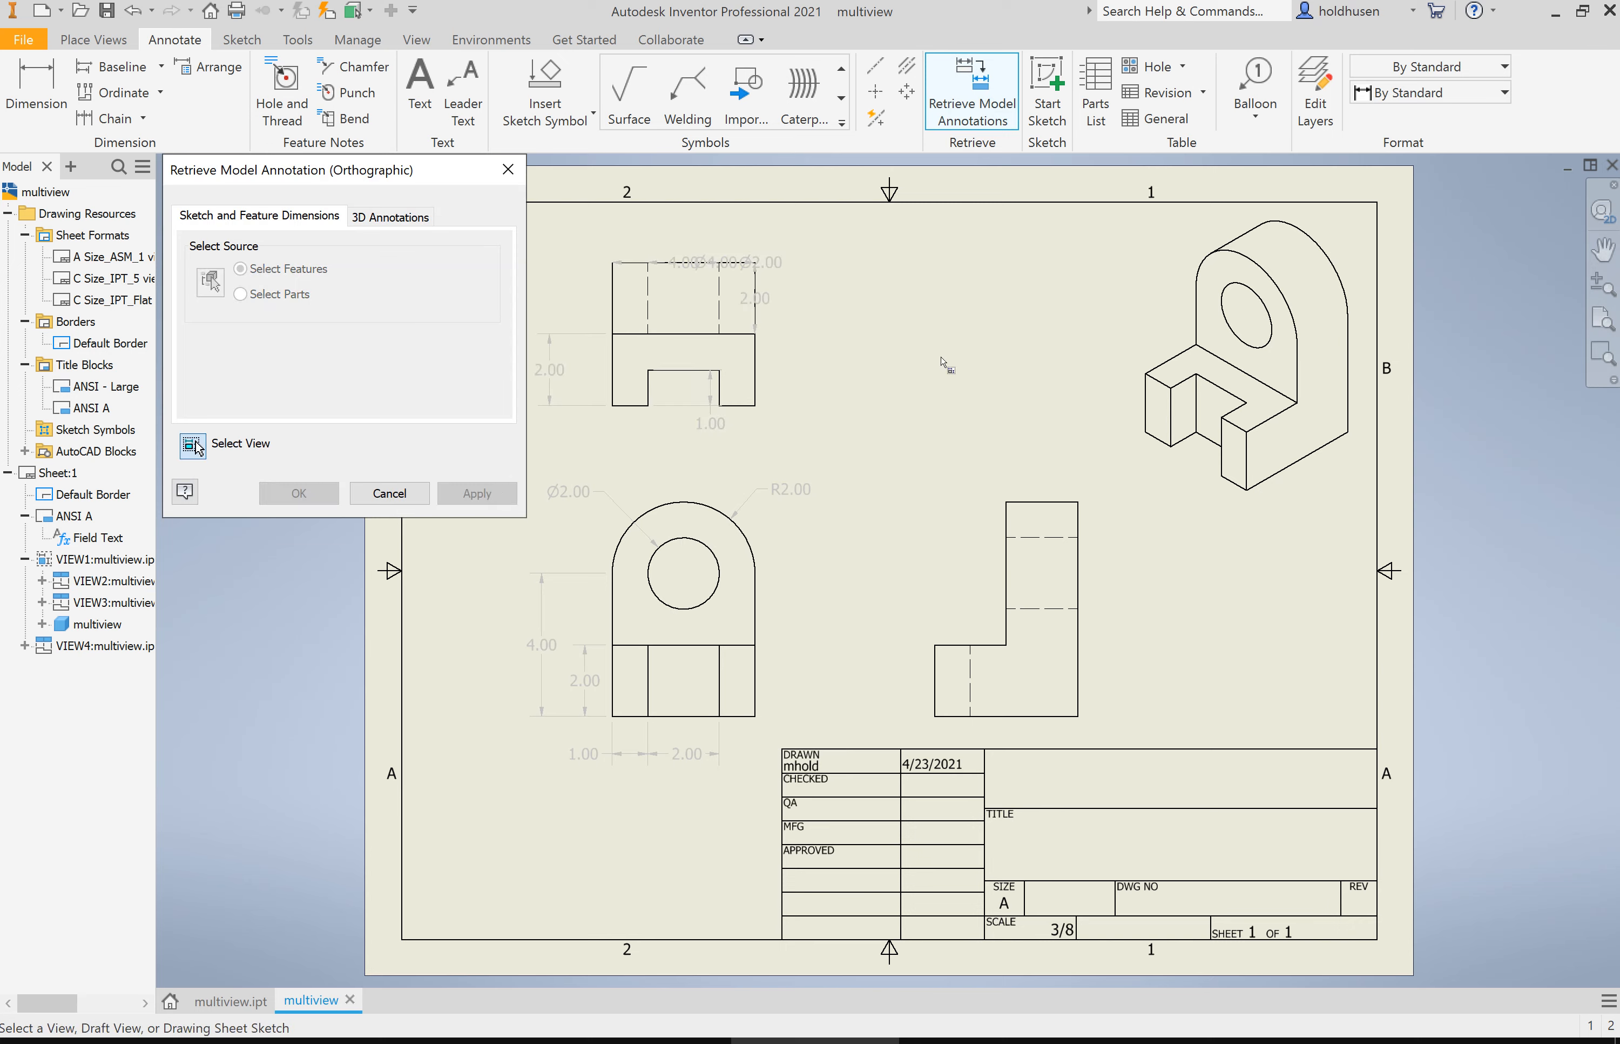
pyautogui.click(405, 492)
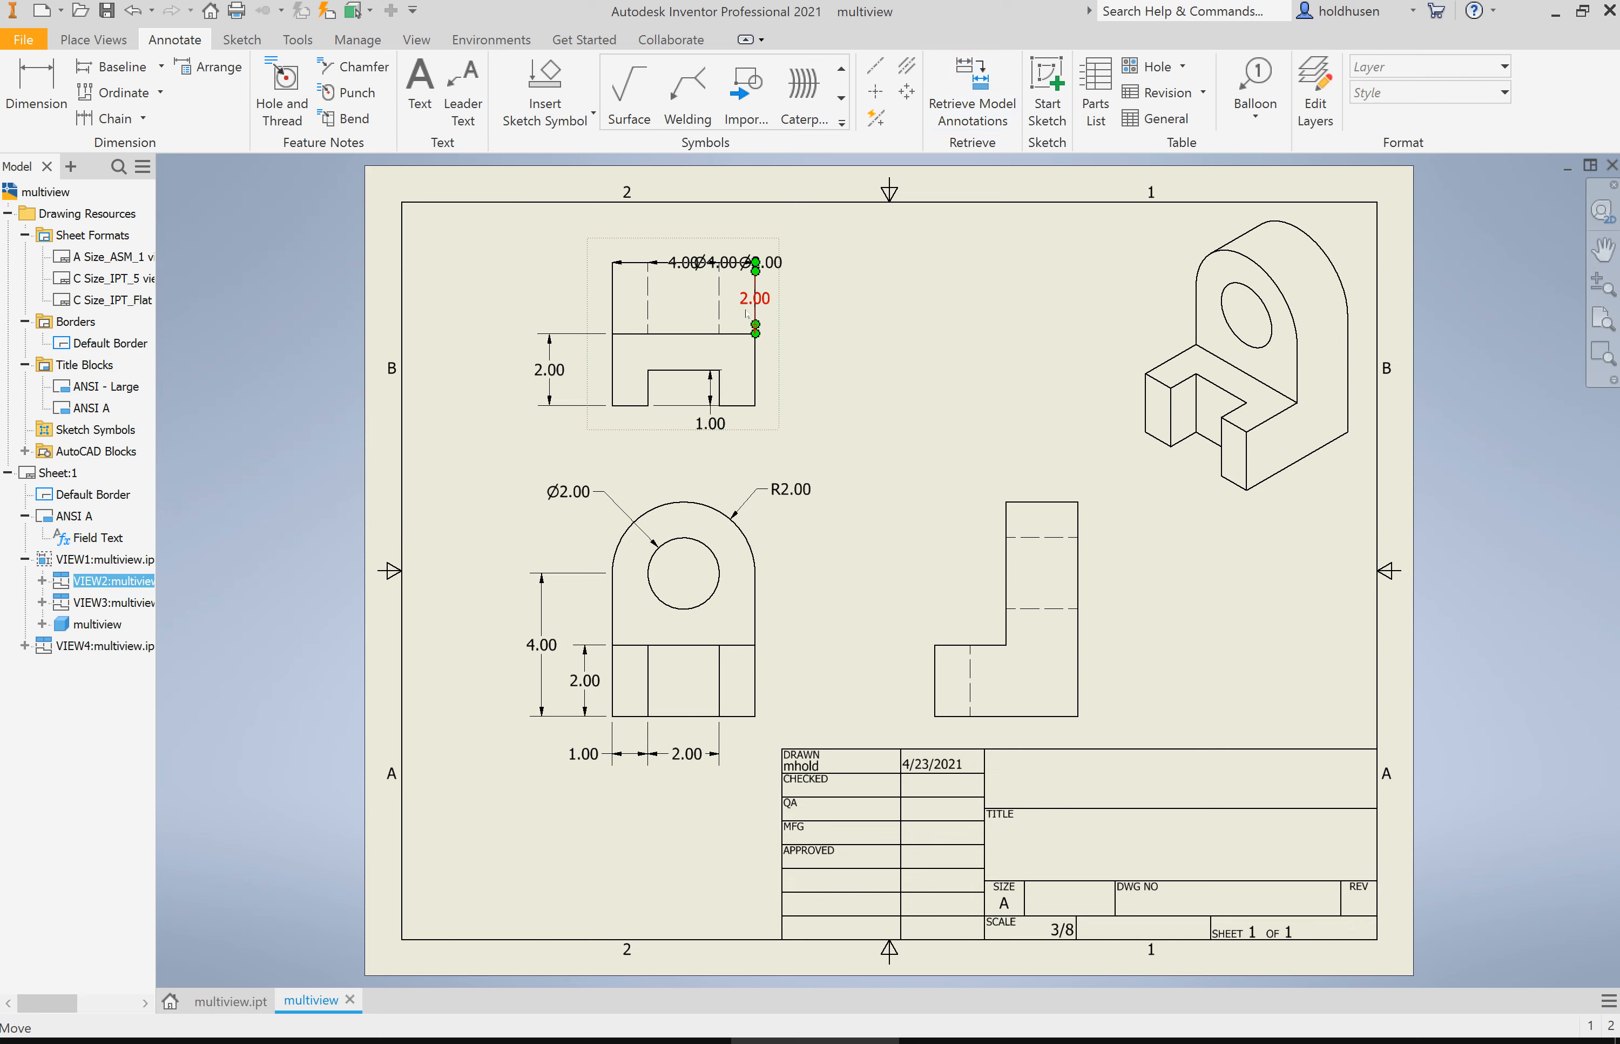
# Delete the top view's Ø2.00, Ø4.00 and 4.00 dimensions and the 2.00 depth dimension at its right edge.
pyautogui.moveTo(790, 271); pyautogui.dragTo(806, 233)
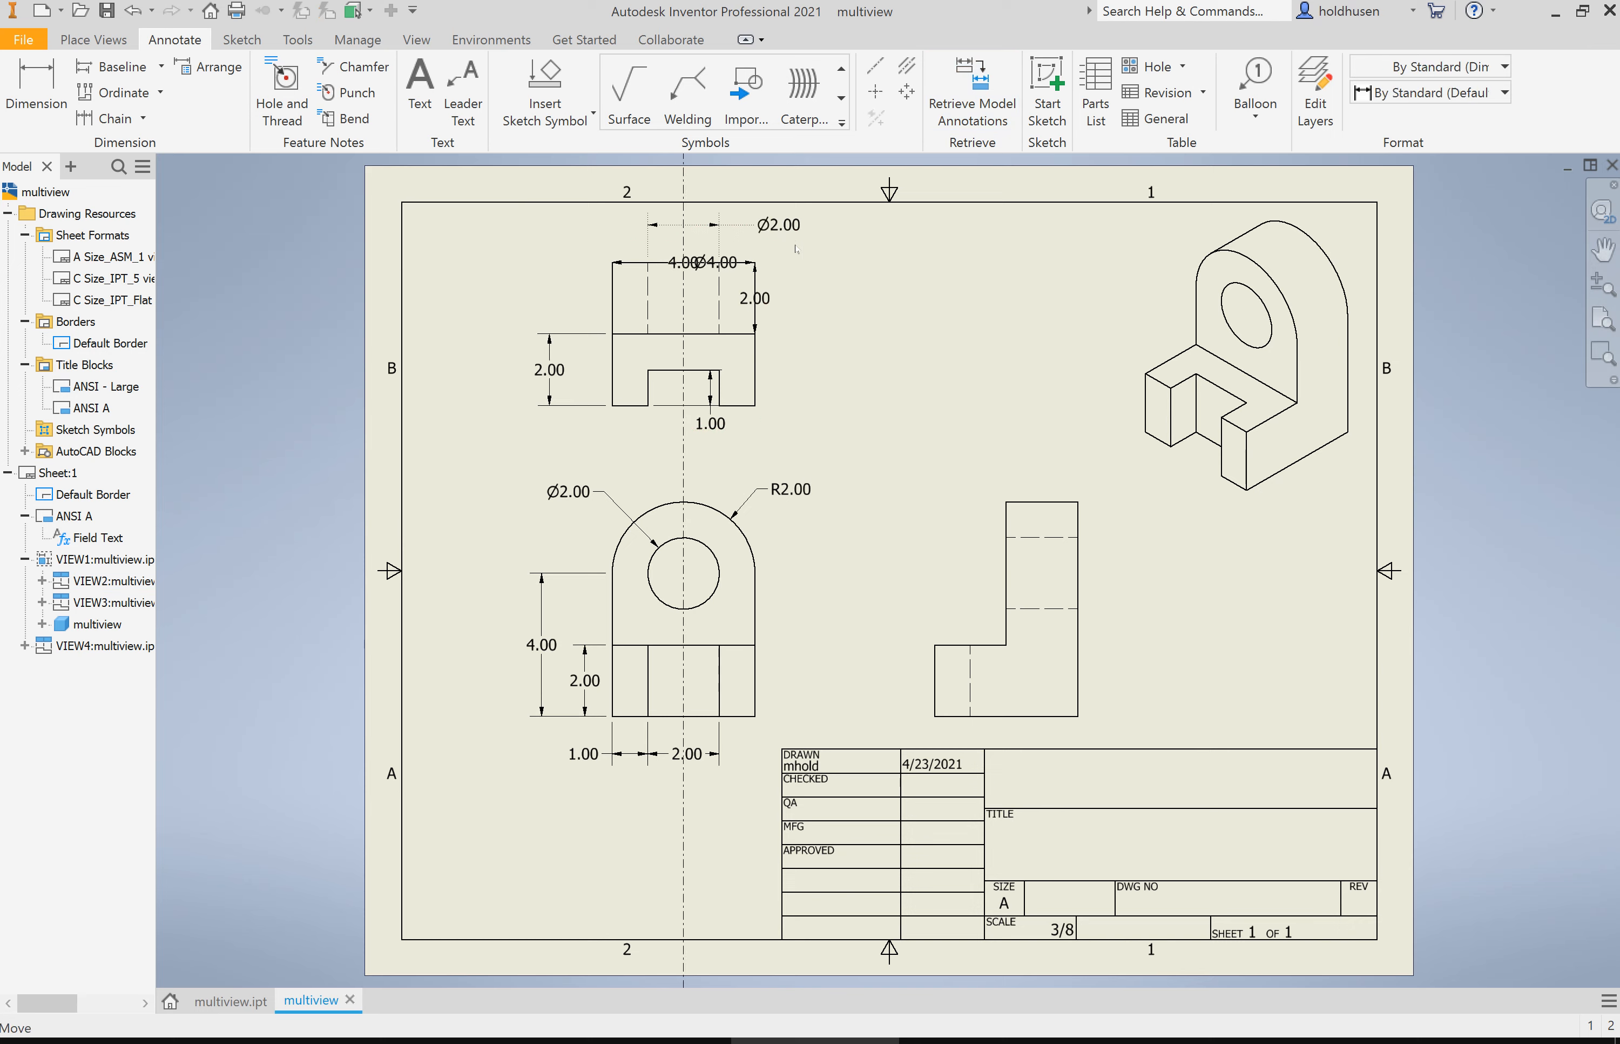
pyautogui.press('Delete')
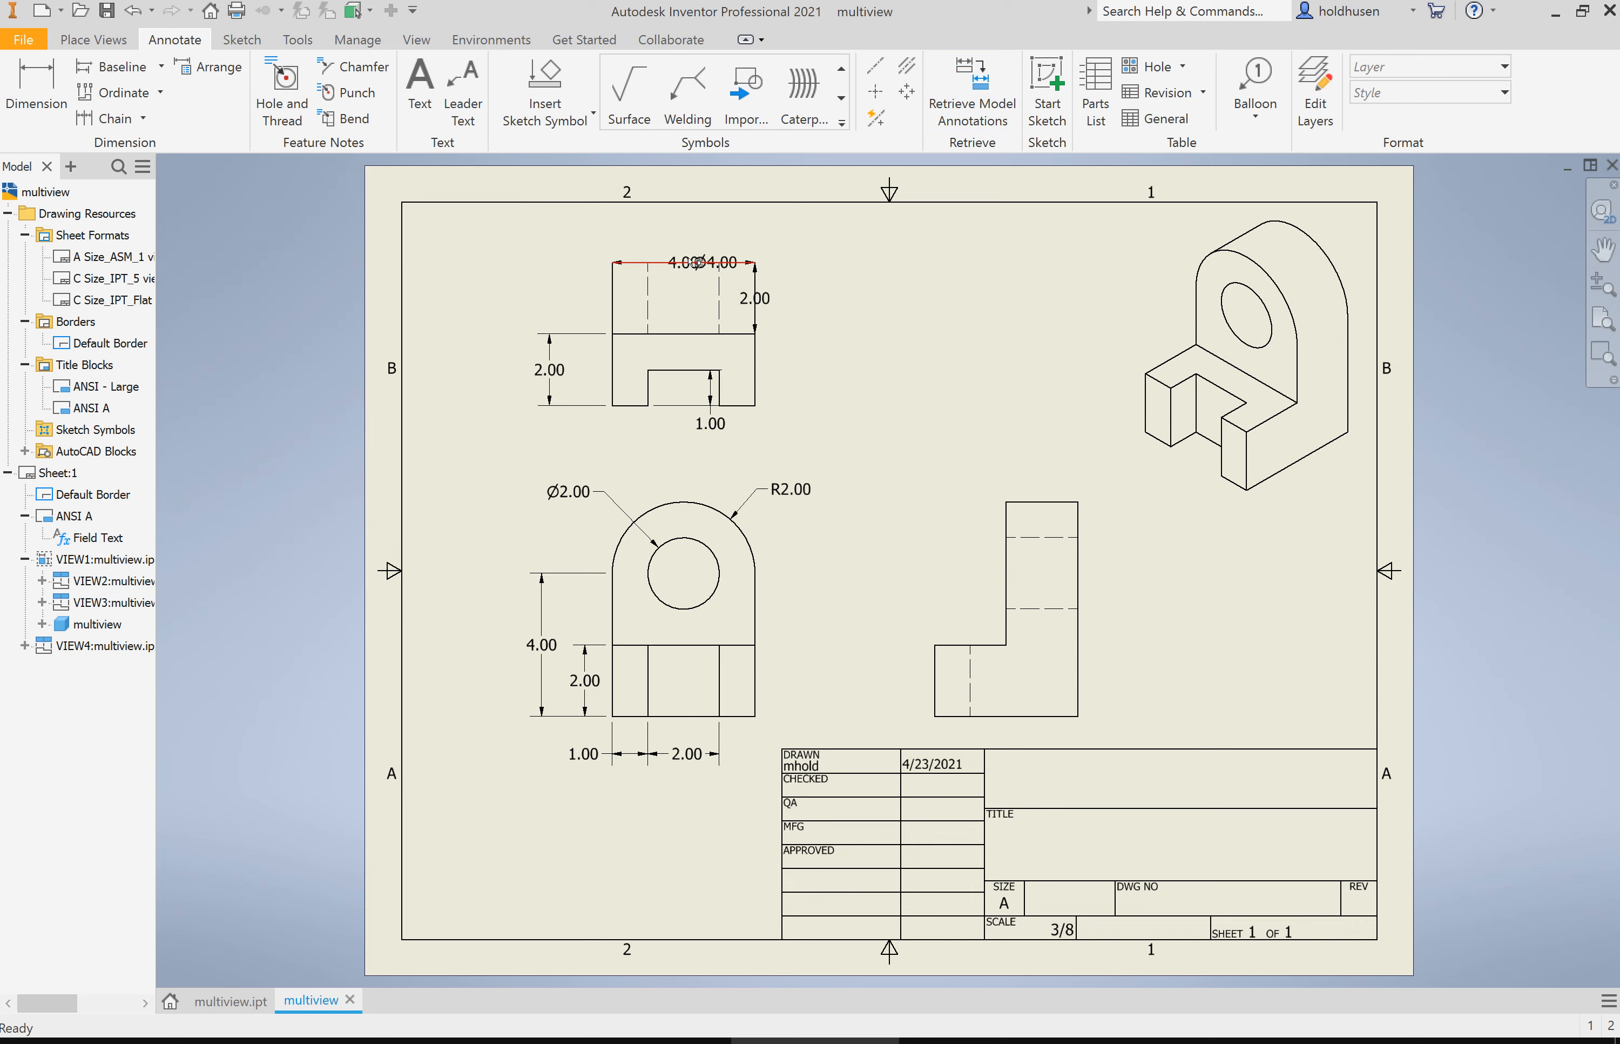
pyautogui.press('Delete')
pyautogui.click(709, 263)
pyautogui.press('Delete')
pyautogui.click(768, 300)
pyautogui.moveTo(768, 299); pyautogui.dragTo(792, 305)
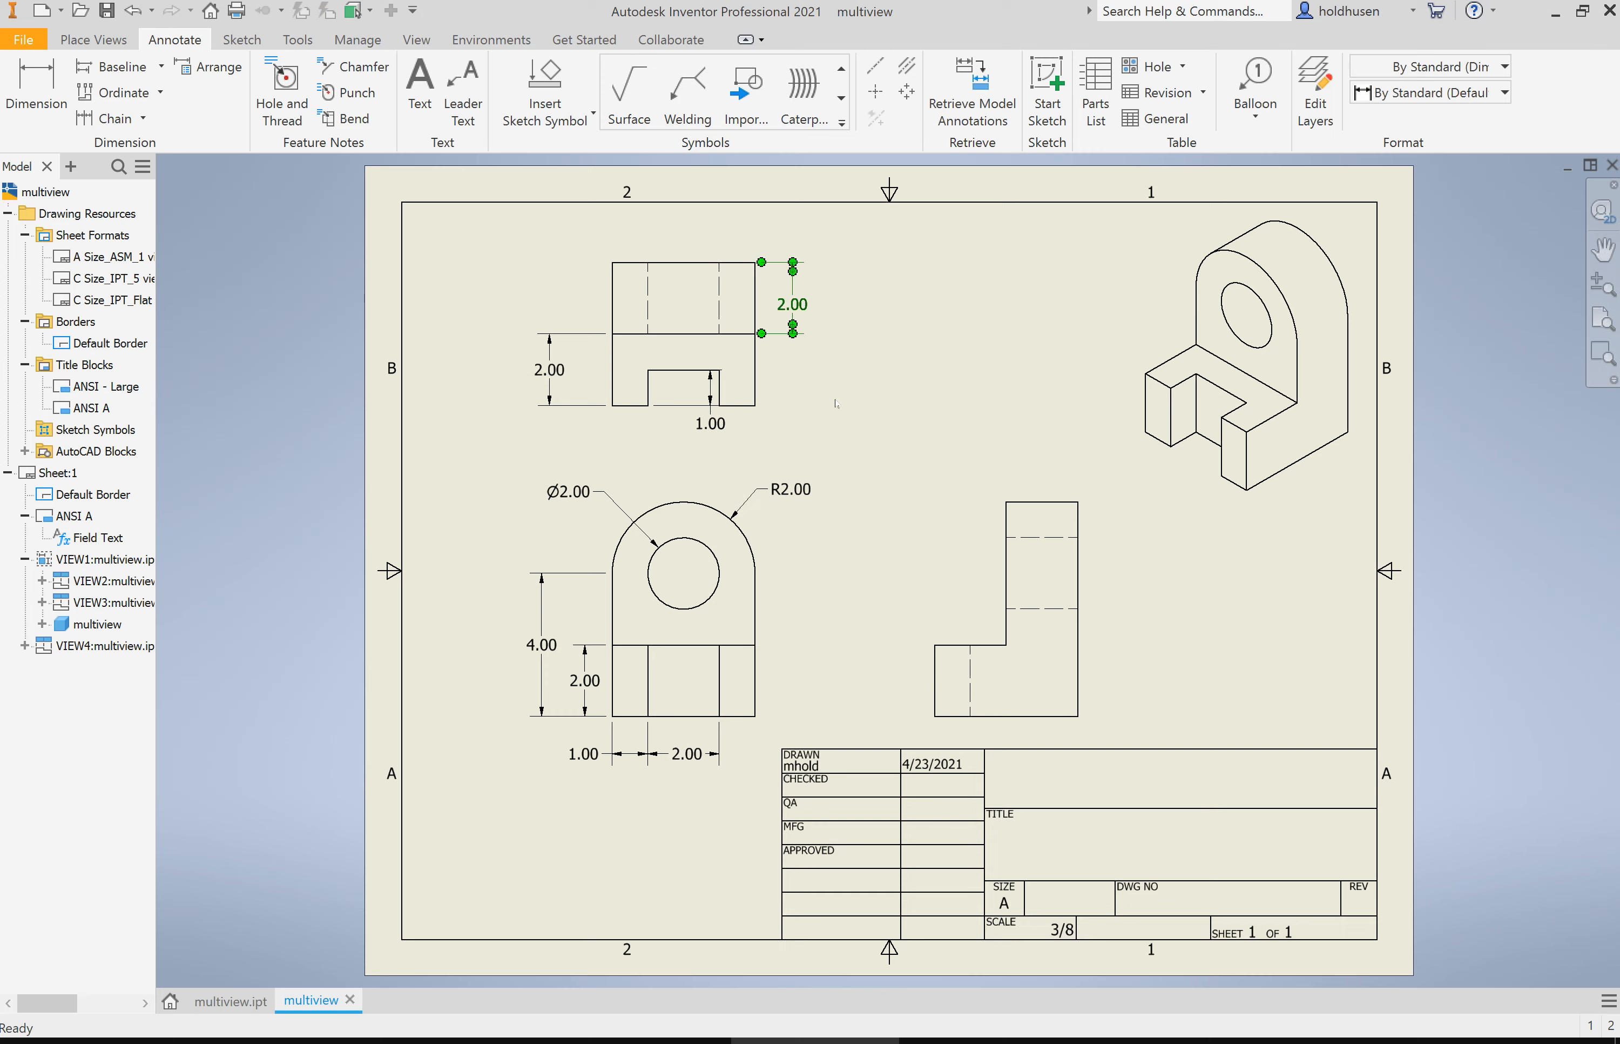
pyautogui.press('Delete')
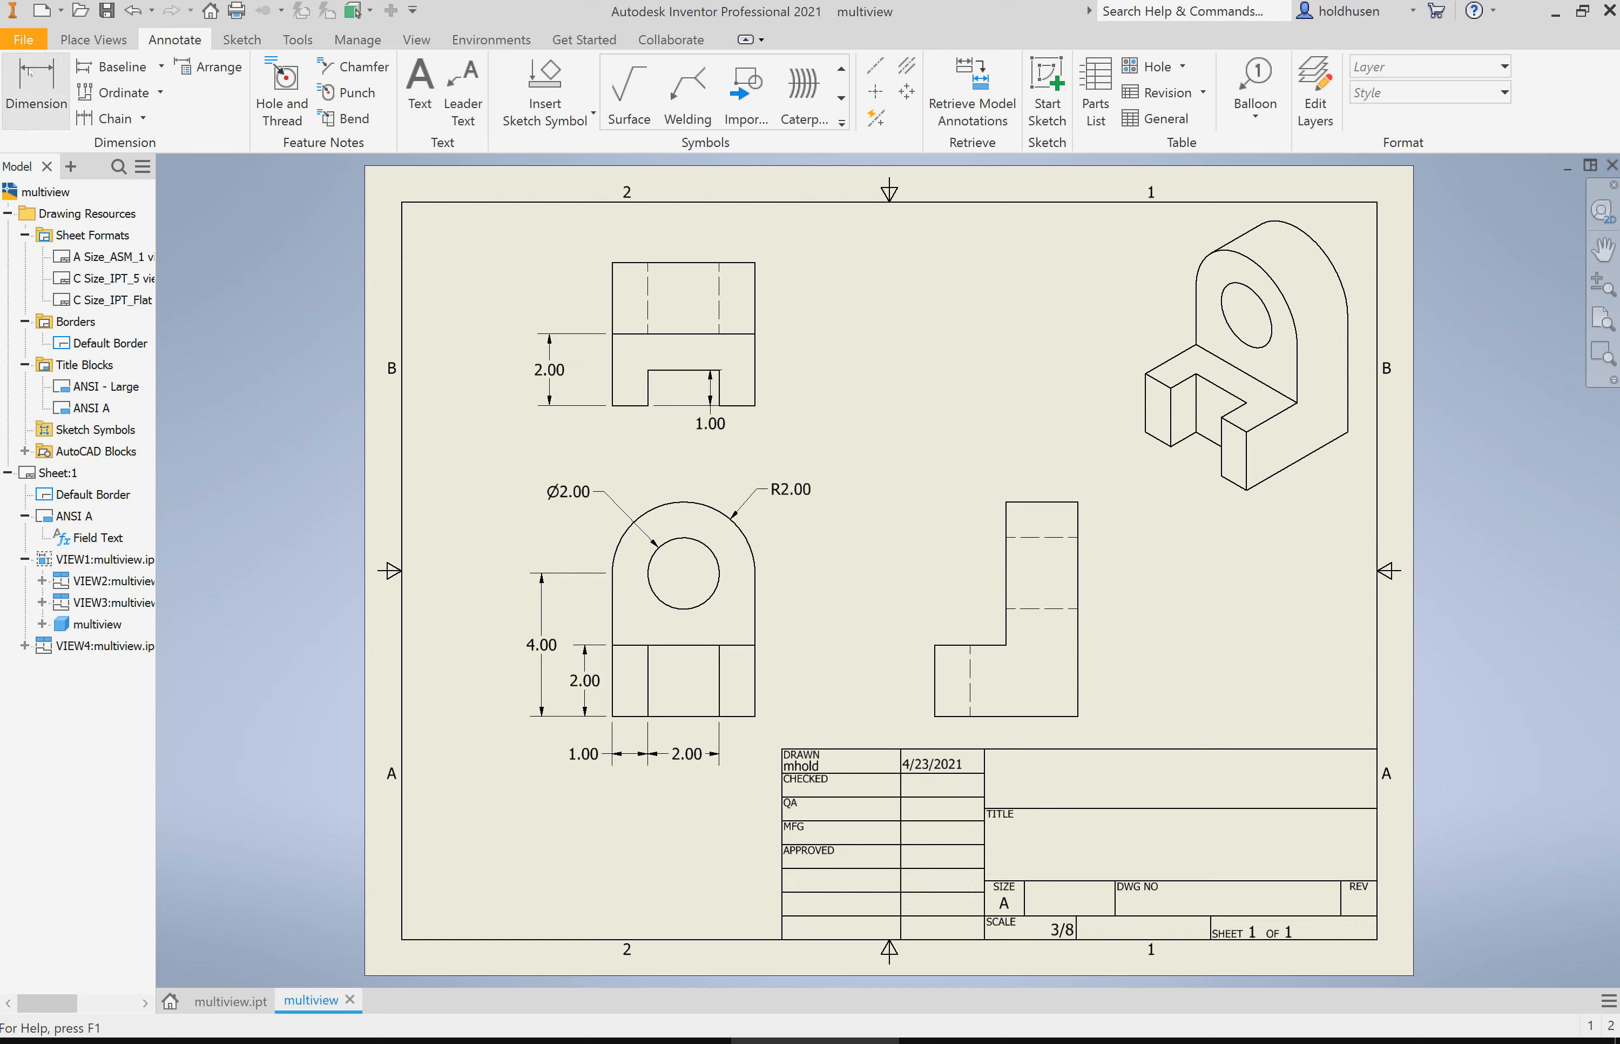
# Dimension the upper edge of the right side view, placing the dimension above the view.
pyautogui.click(37, 89)
pyautogui.click(1021, 504)
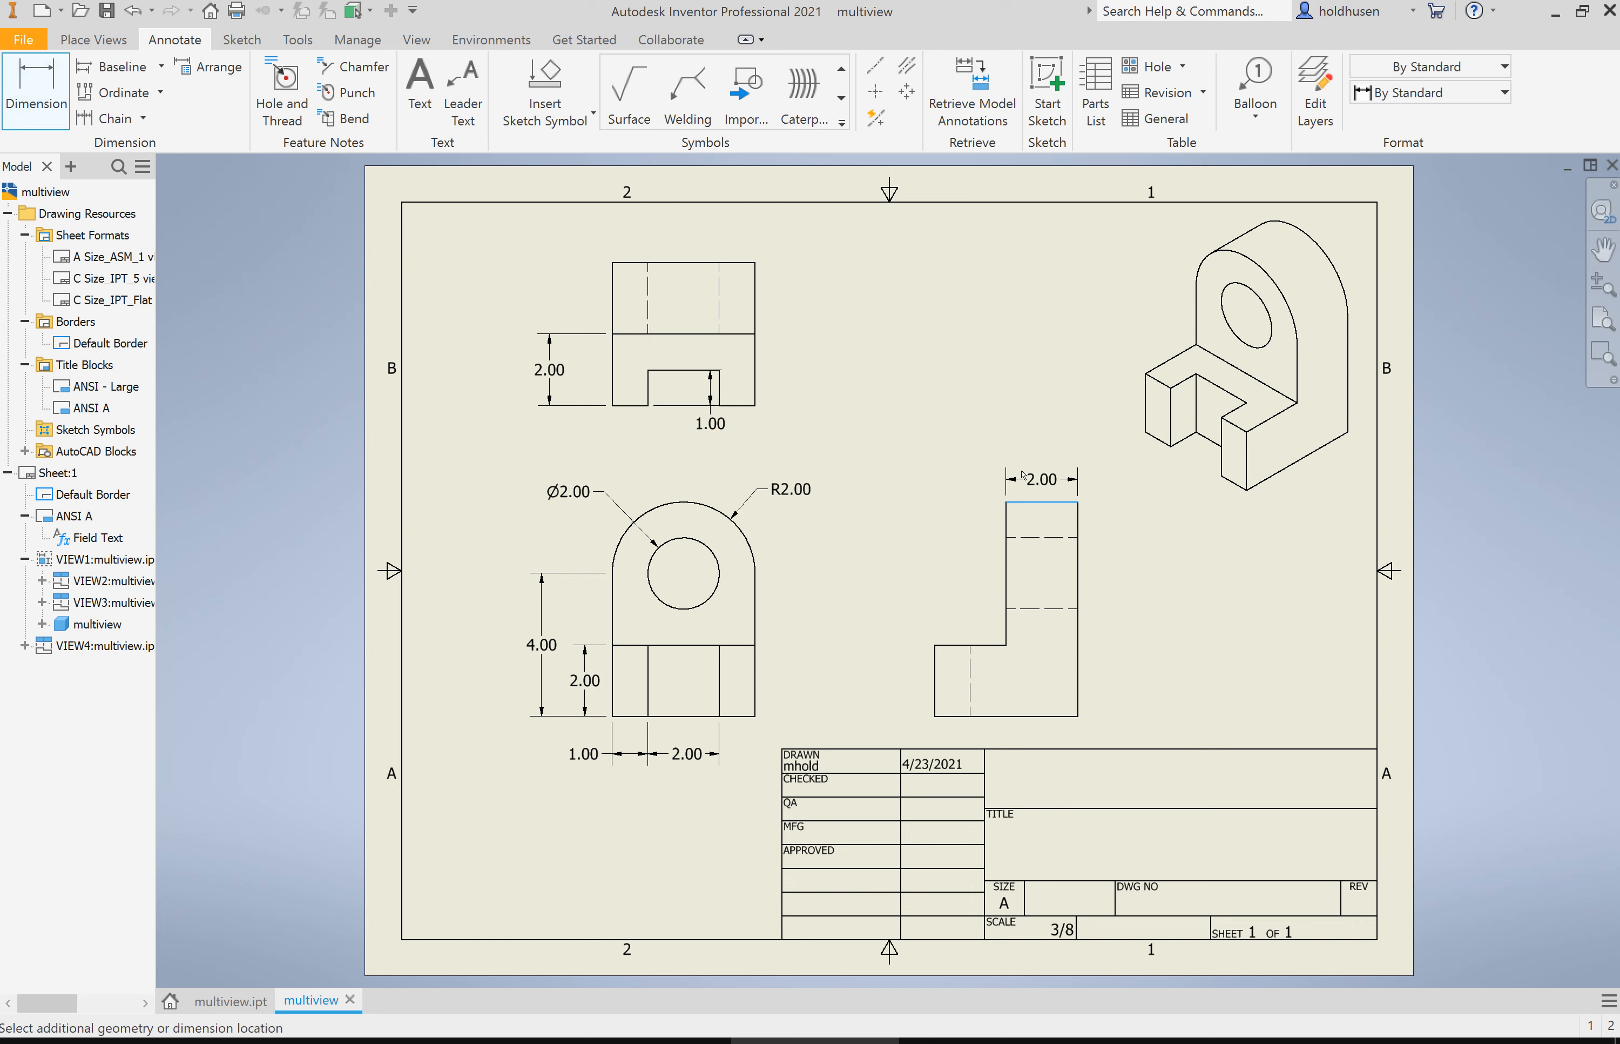
pyautogui.click(1049, 465)
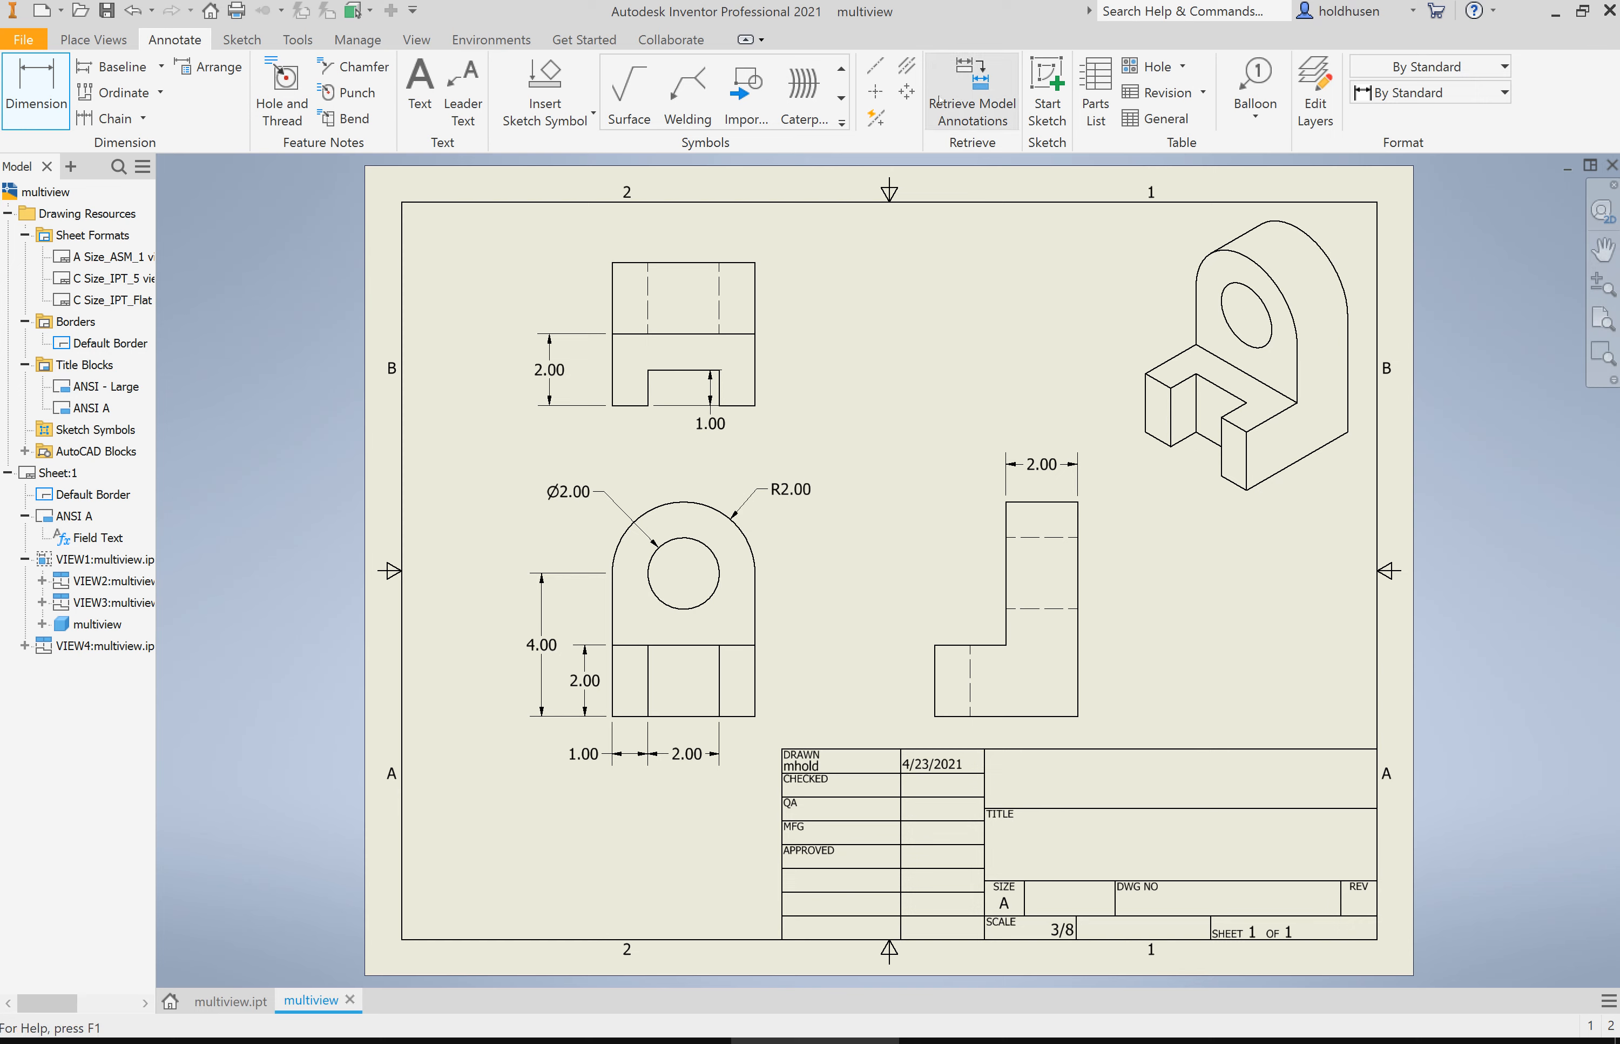
# Add center marks to the hole and the rounded top arc in the front view.
pyautogui.click(876, 92)
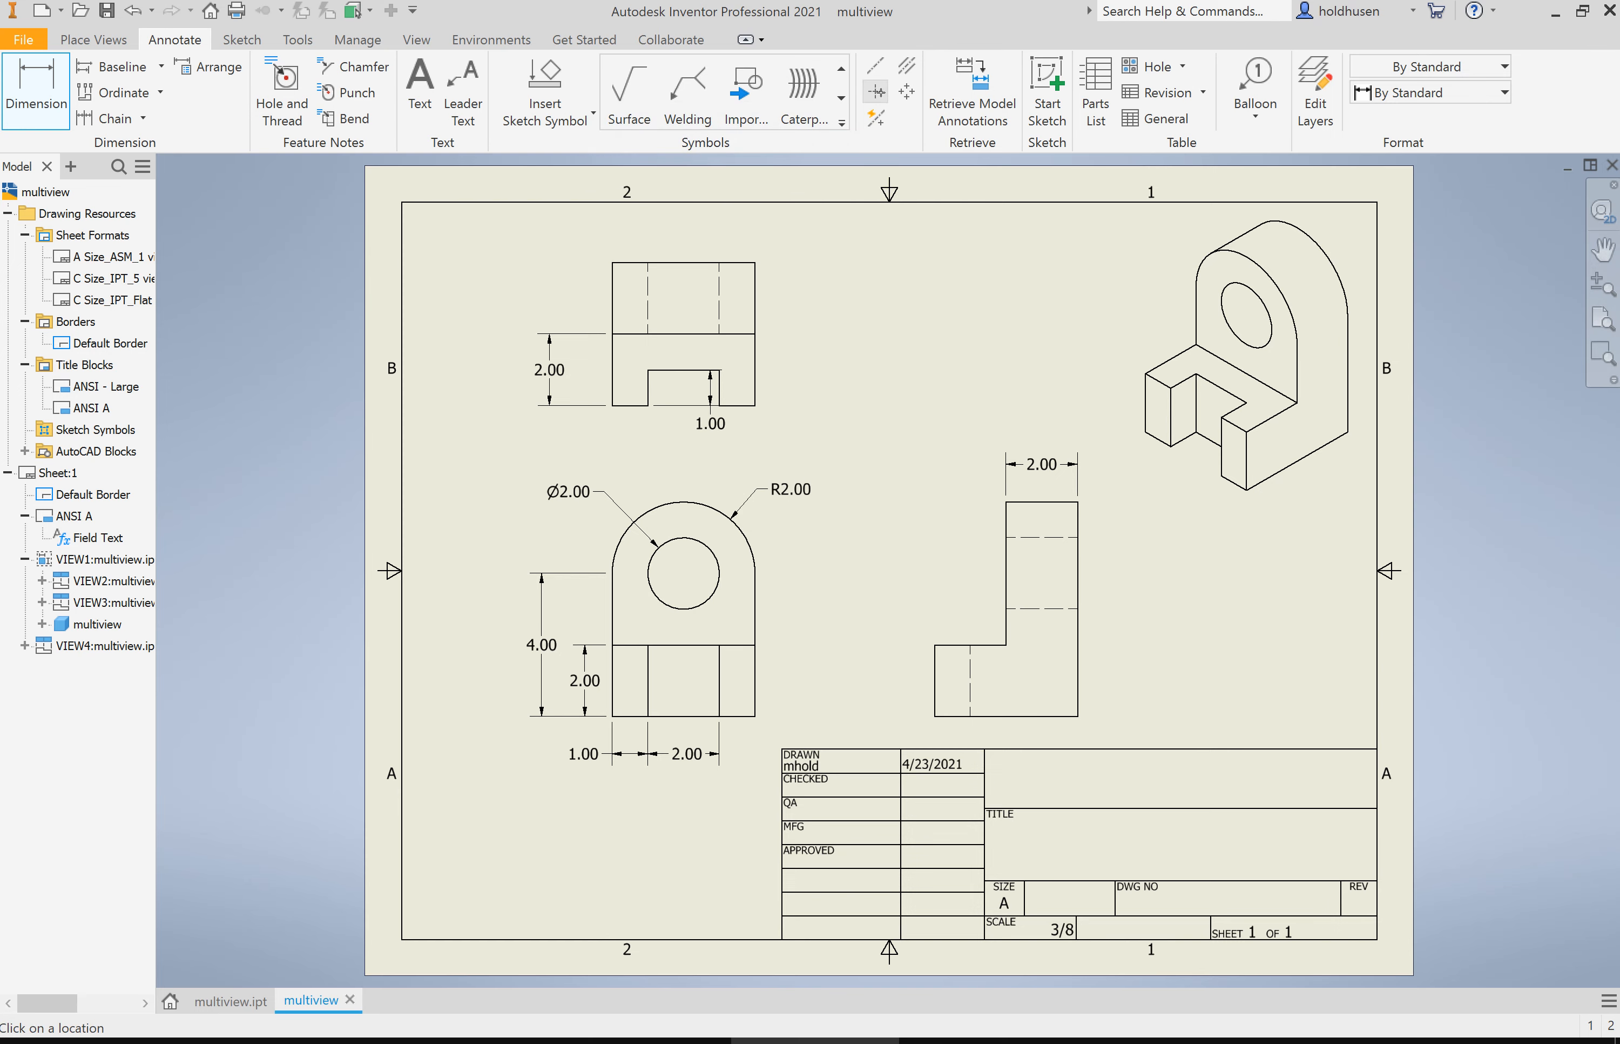
pyautogui.click(705, 547)
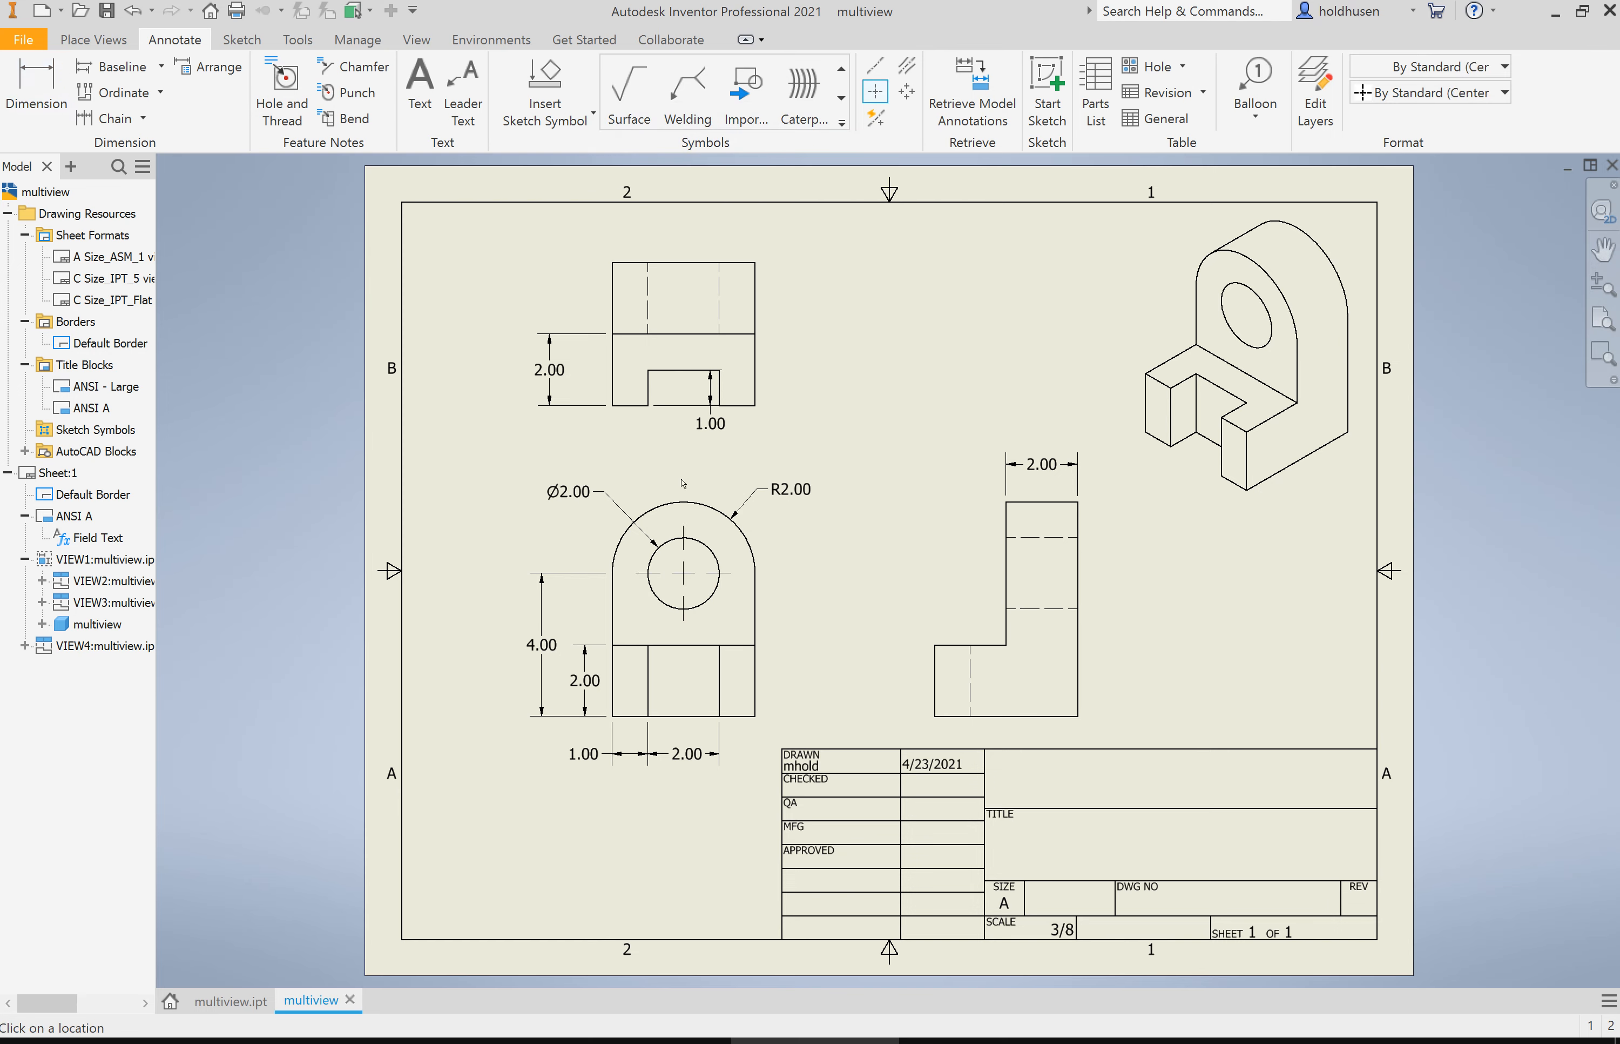
pyautogui.click(723, 519)
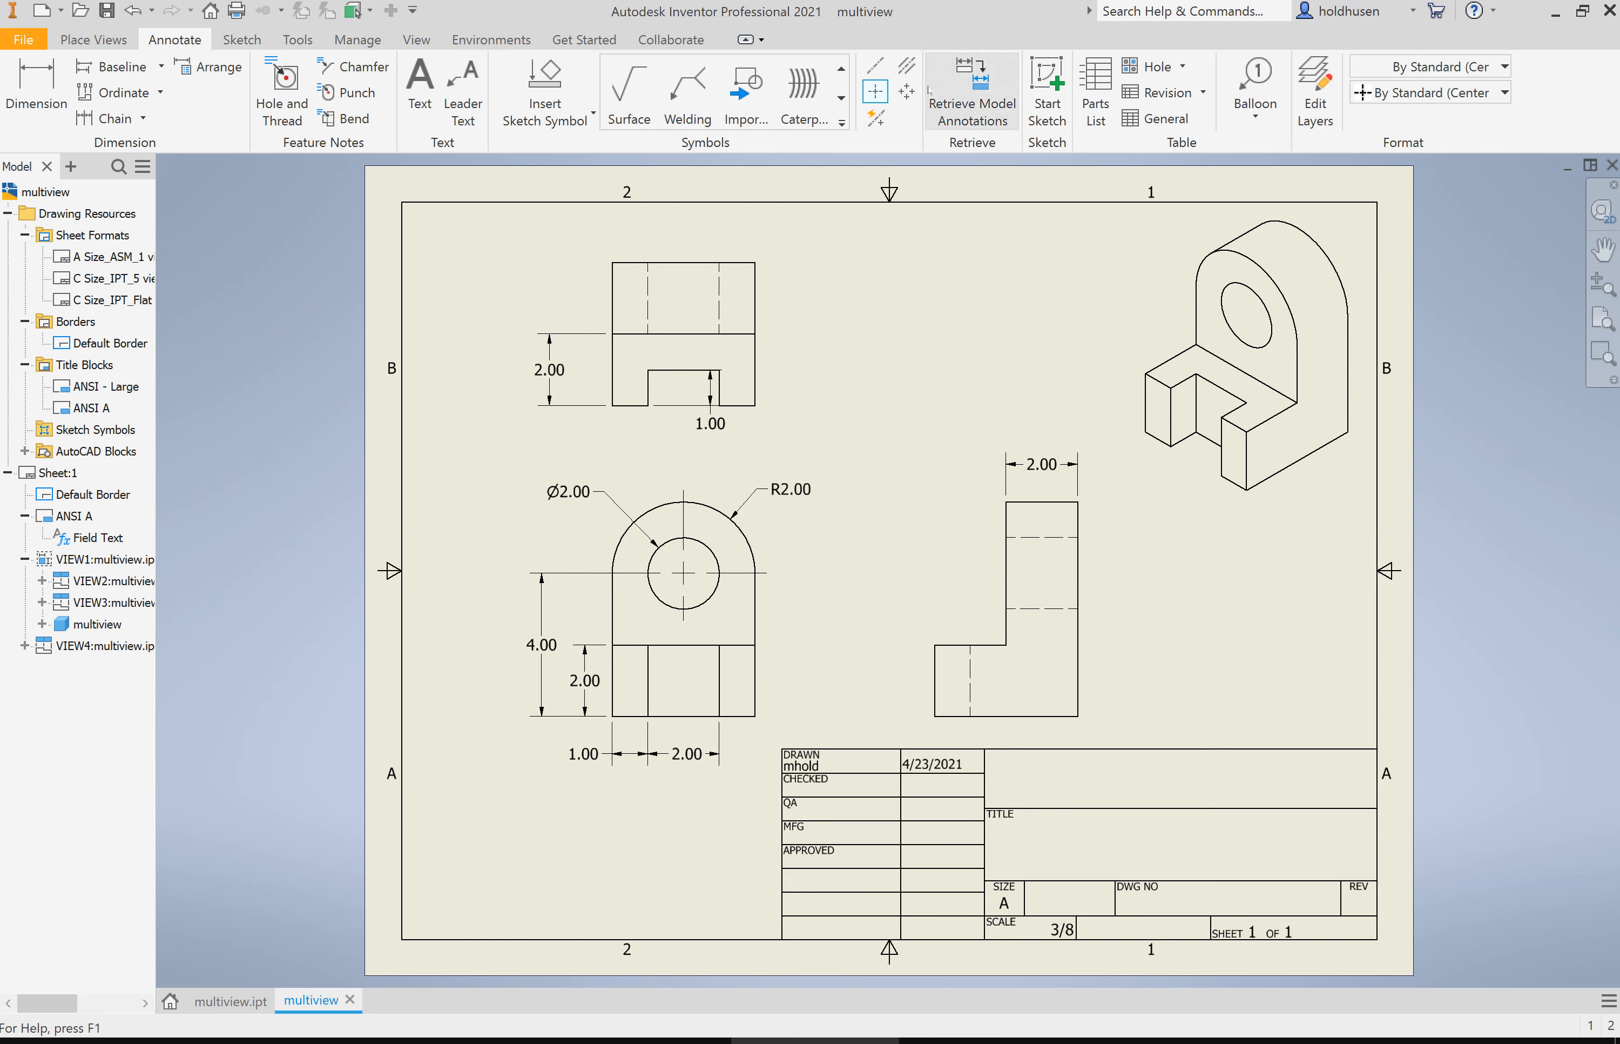
# Add bisector centerlines between the hole's hidden lines in the top view and the right side view.
pyautogui.click(907, 68)
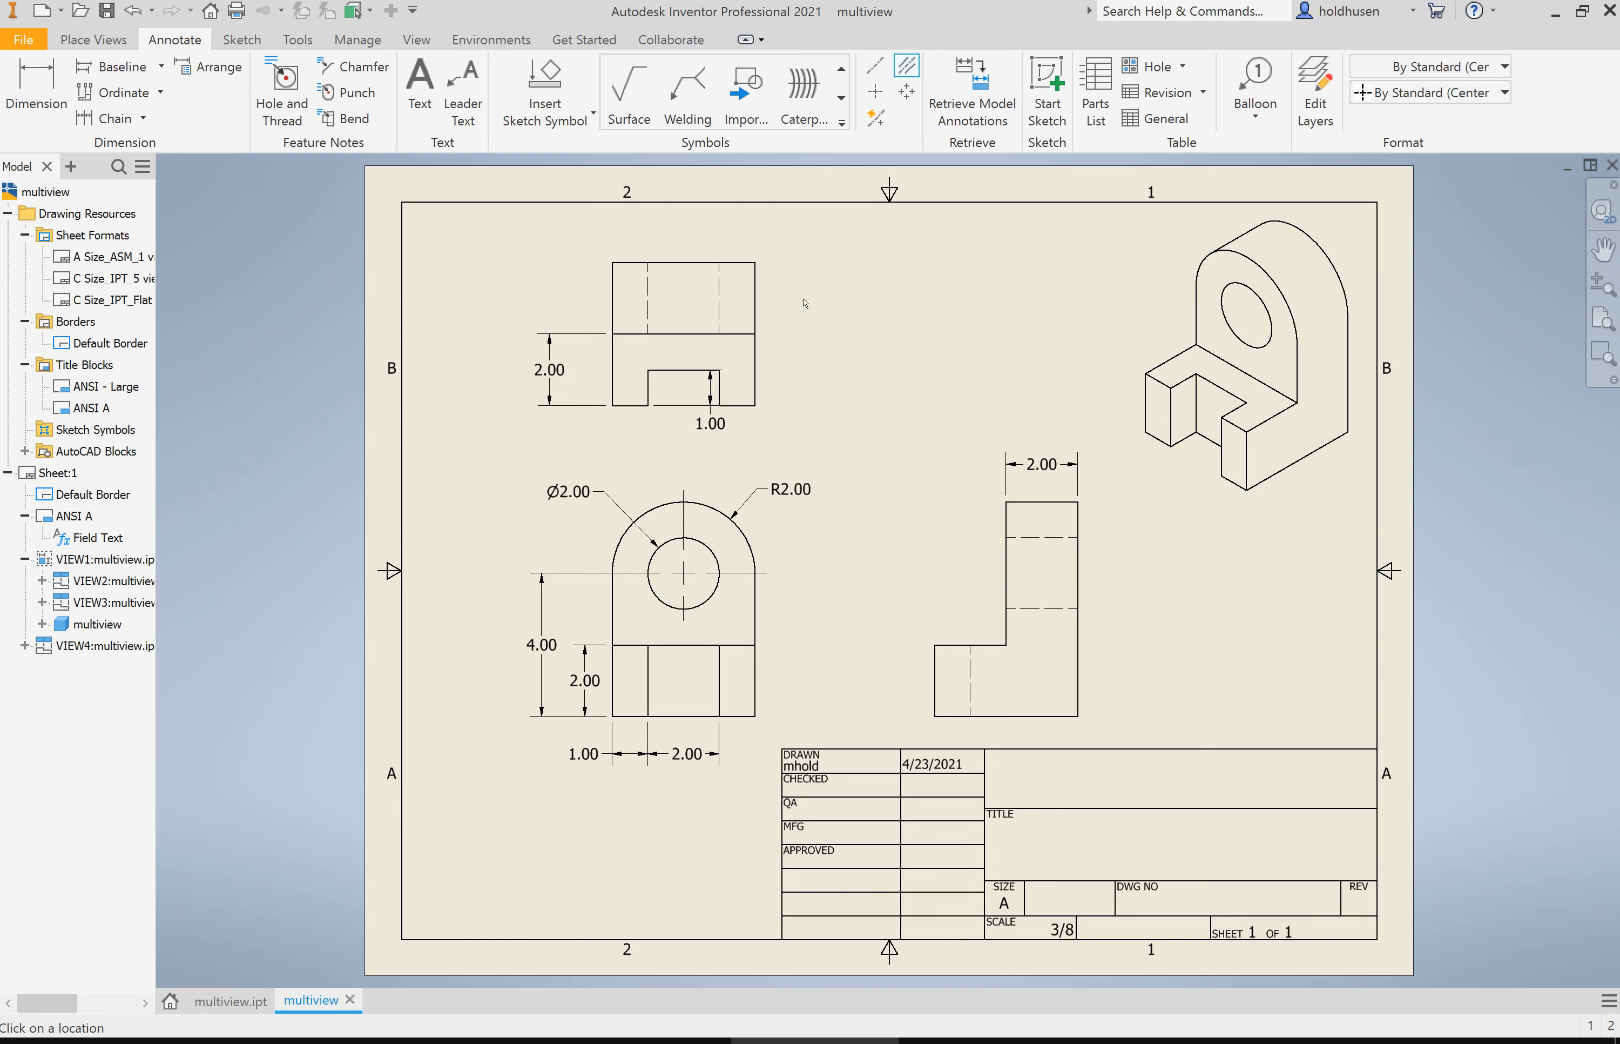
pyautogui.click(648, 320)
pyautogui.click(1027, 537)
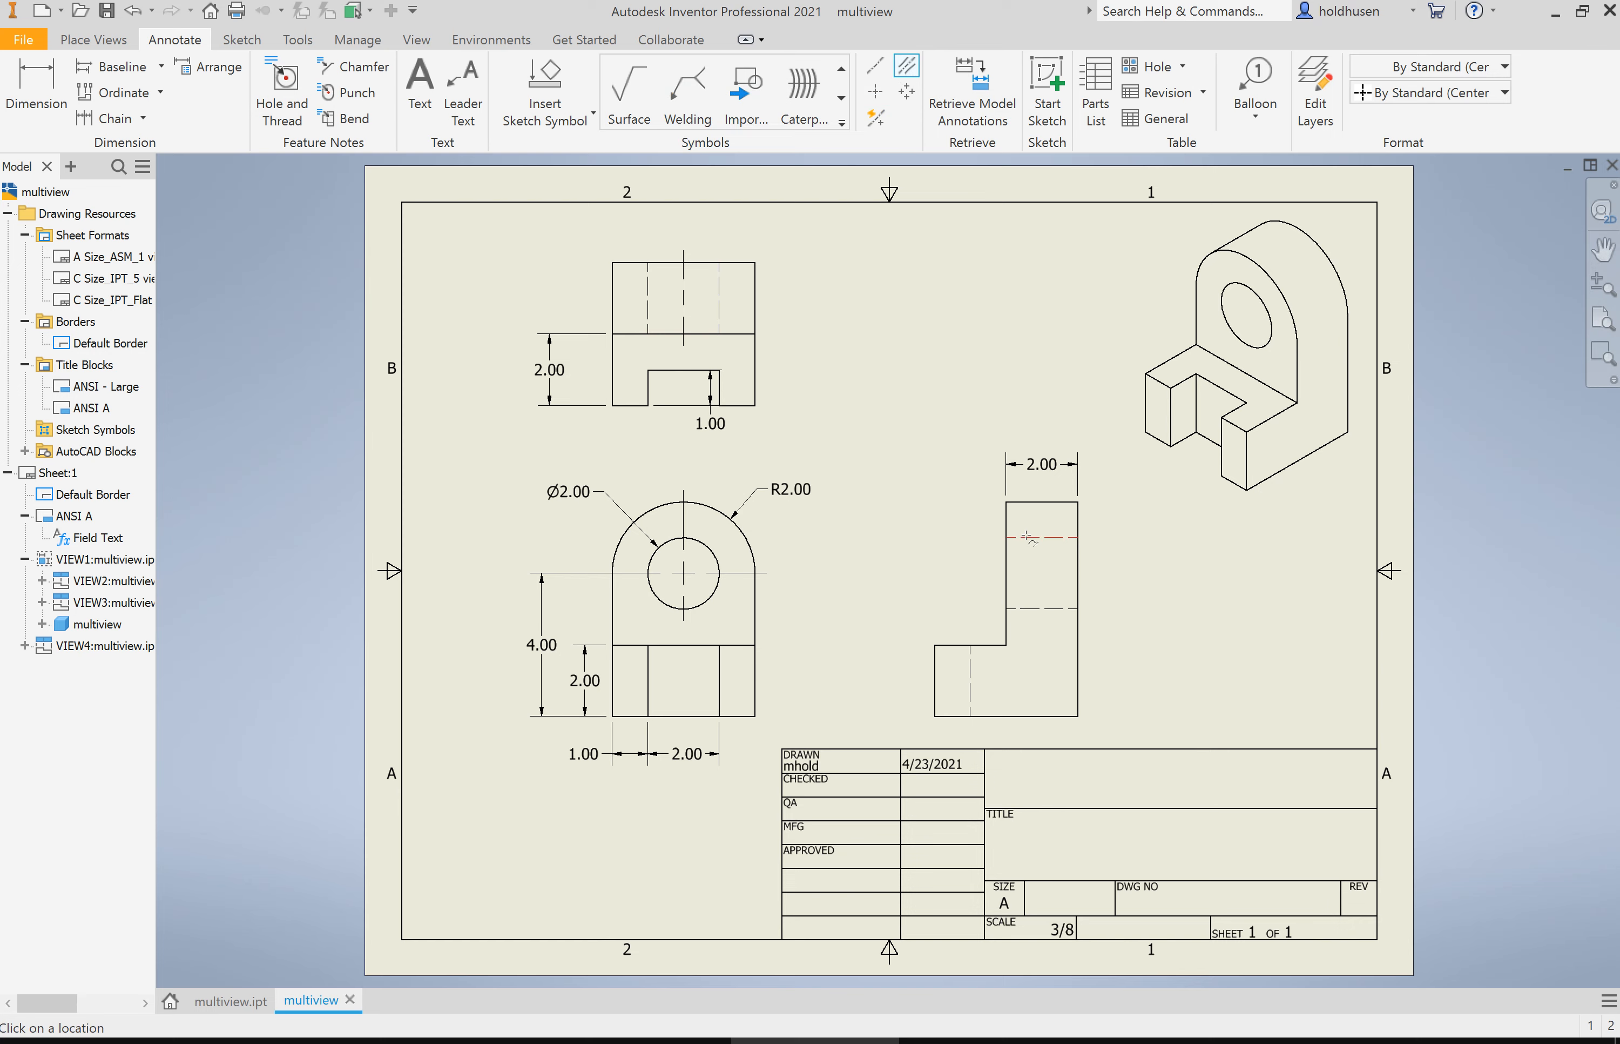
pyautogui.click(1055, 608)
# Add the note "Rounds and fillets R.25" in the lower-left area of the sheet.
pyautogui.click(413, 90)
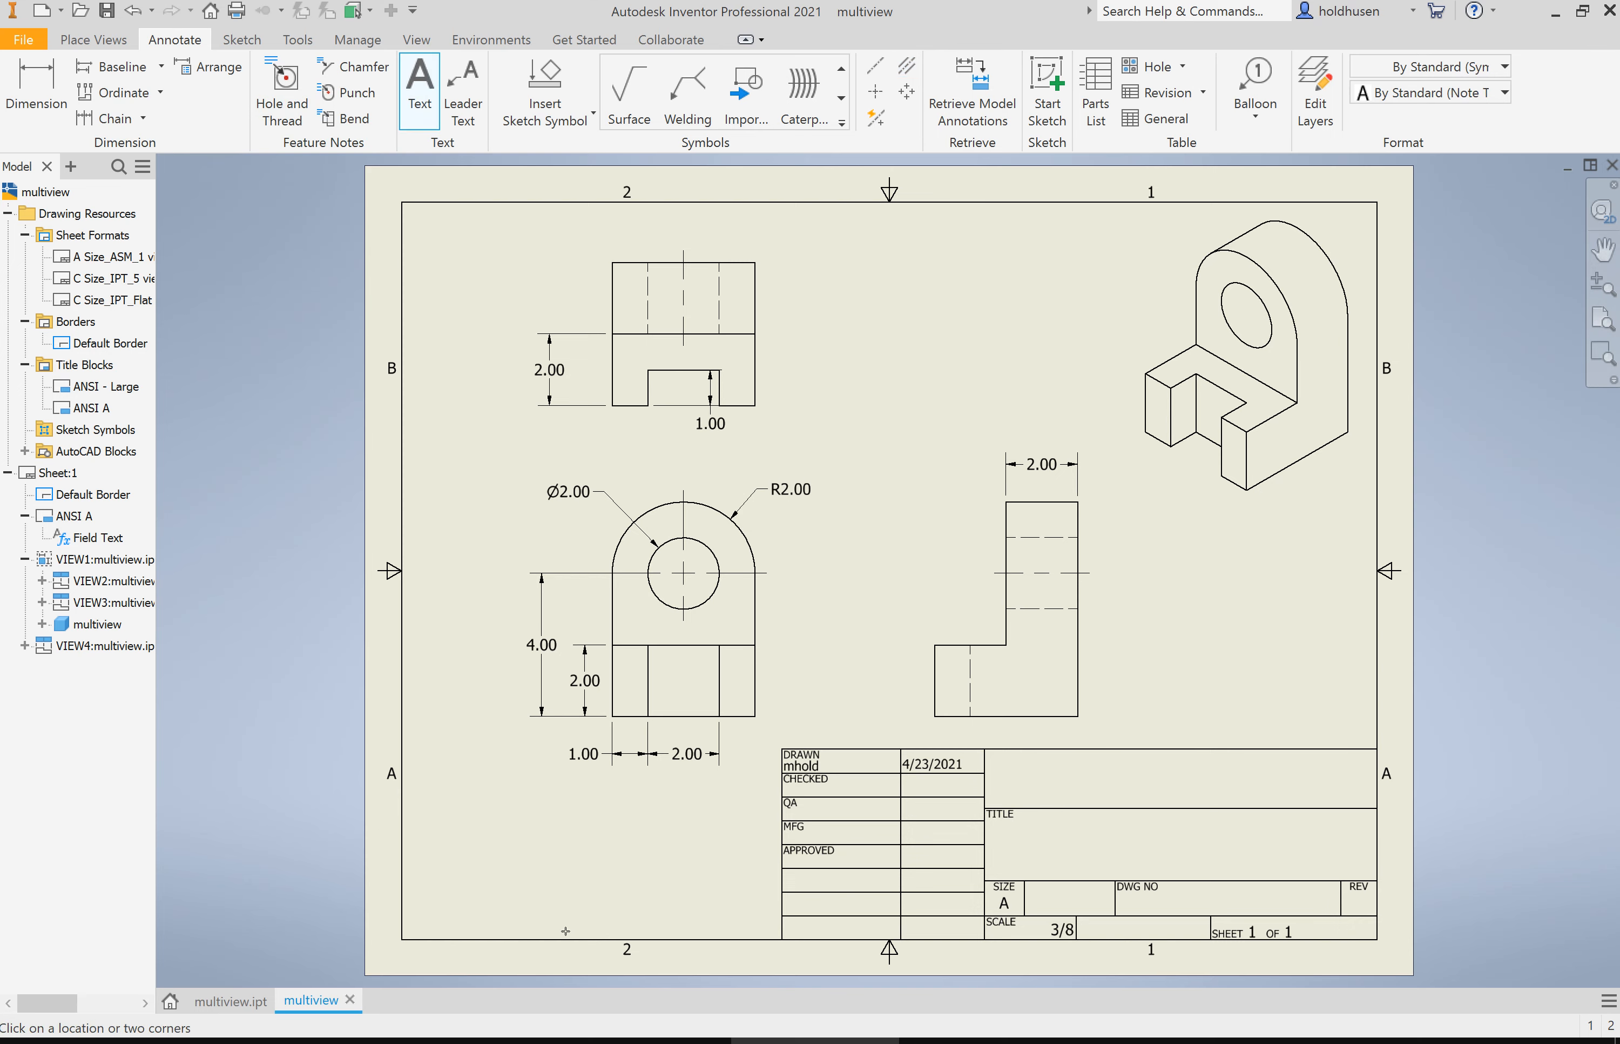
pyautogui.click(462, 881)
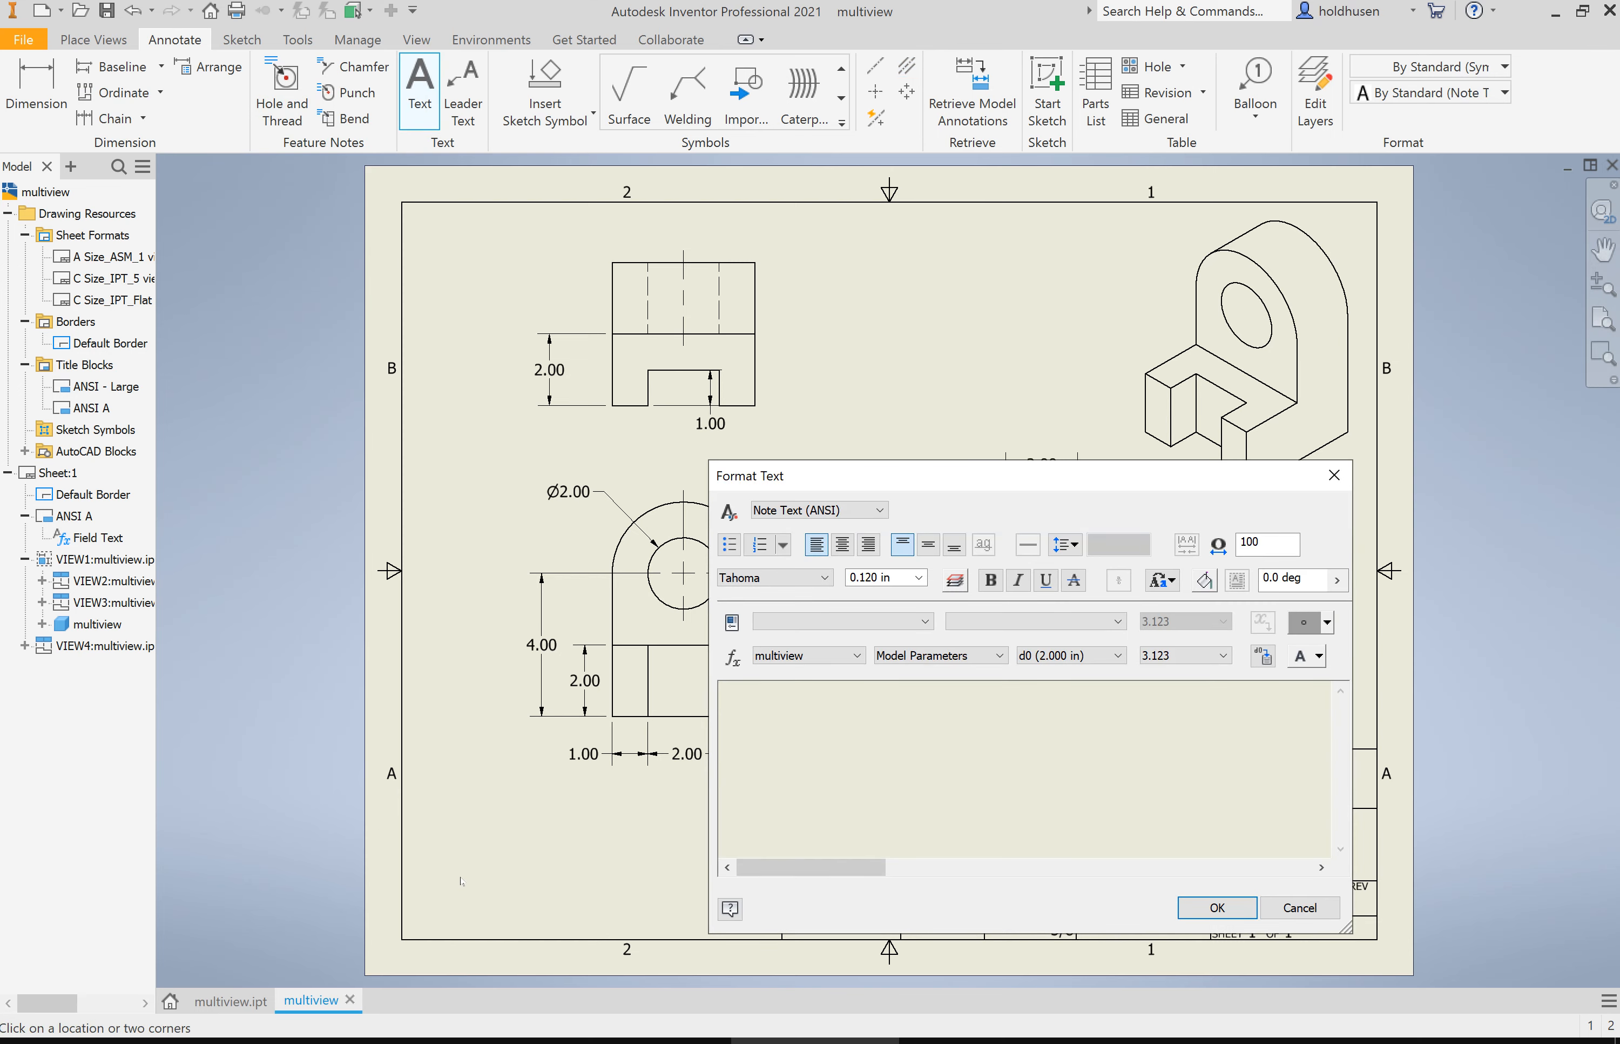
pyautogui.write('Aounds and fillets')
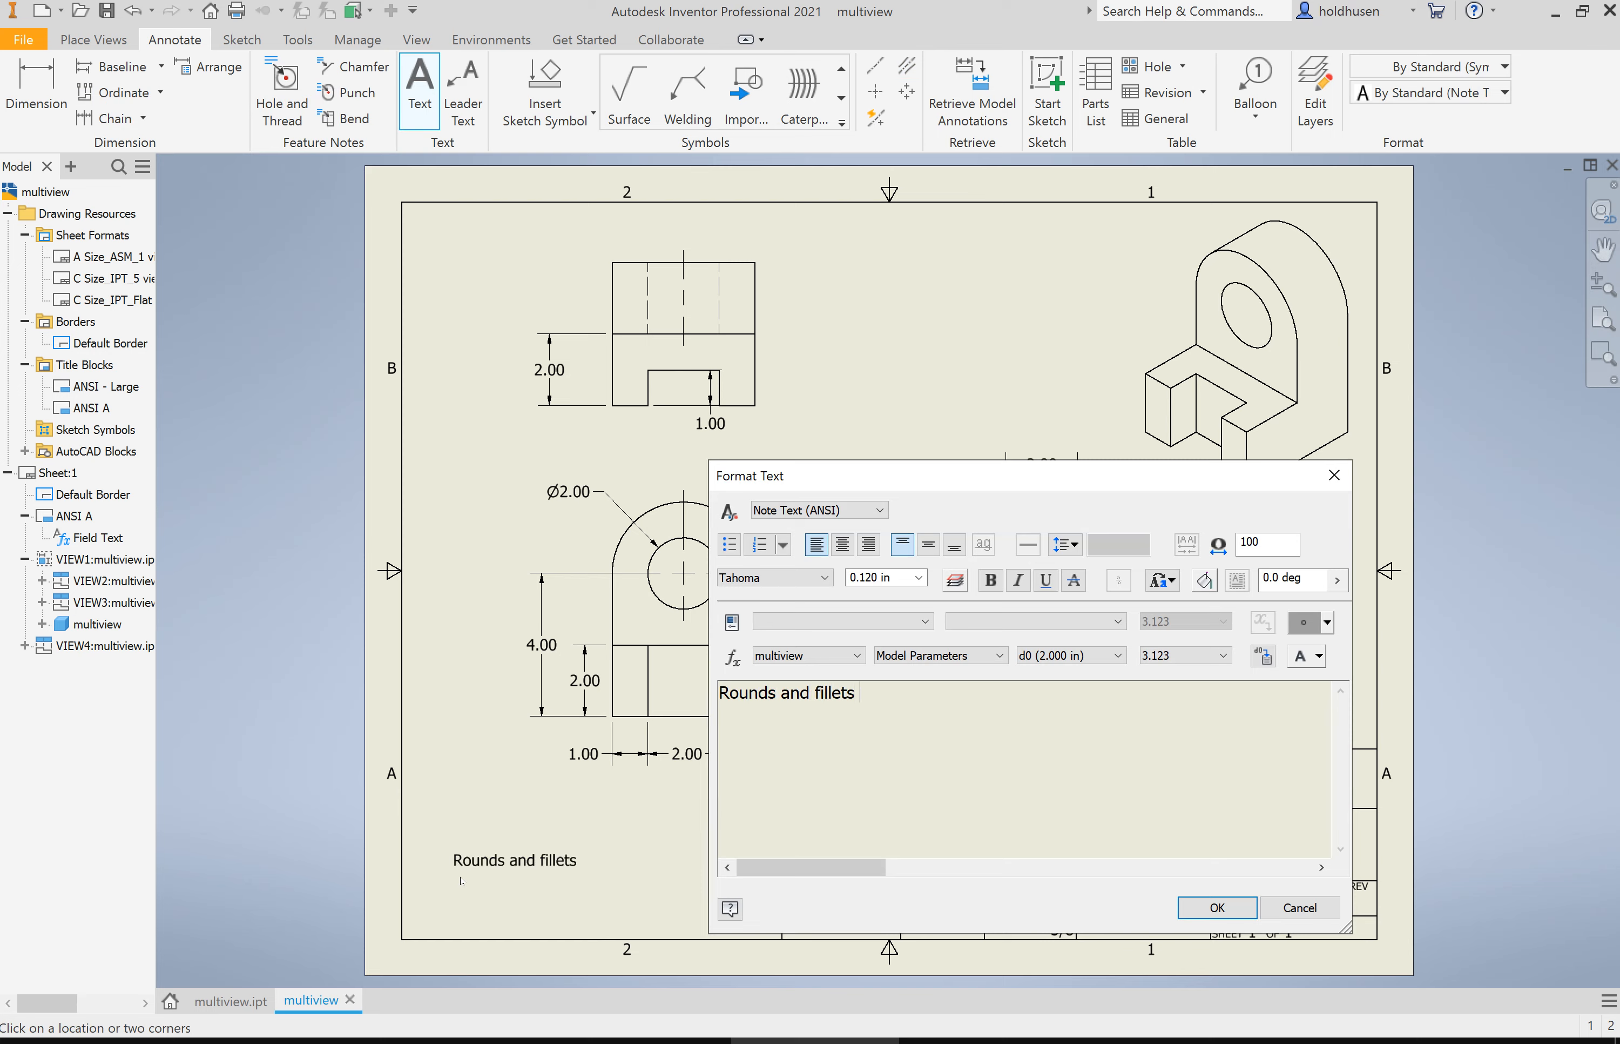
pyautogui.write(' R.25')
pyautogui.click(1218, 908)
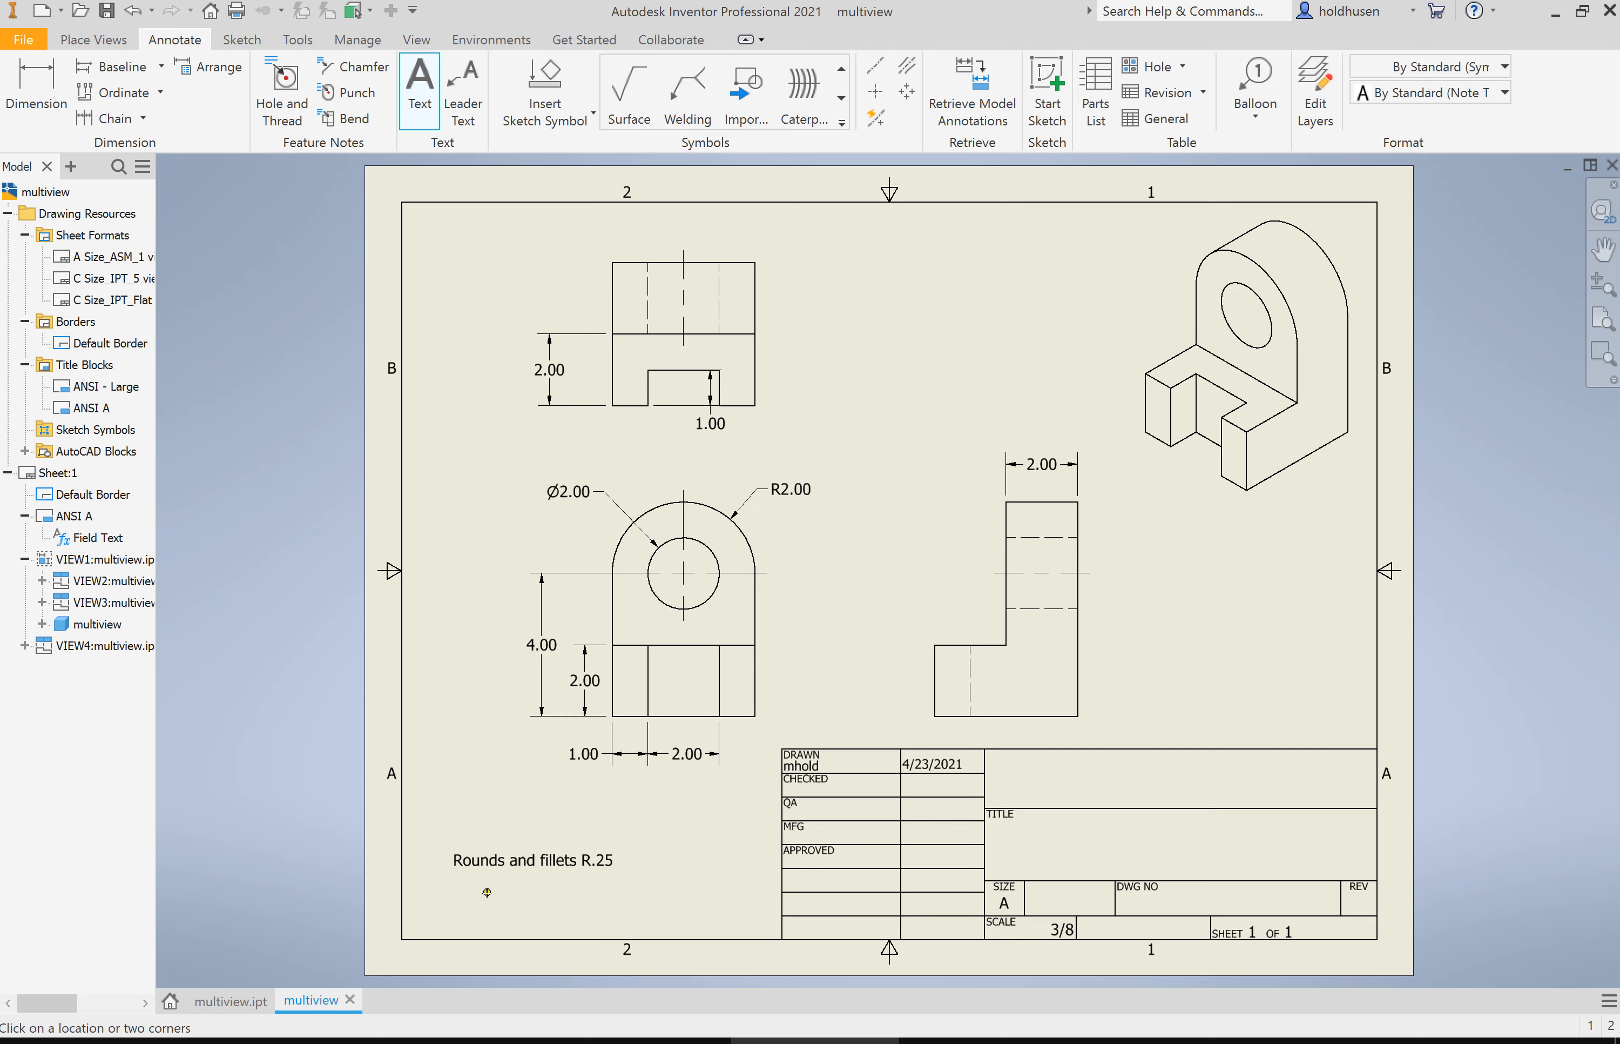
pyautogui.press('Escape')
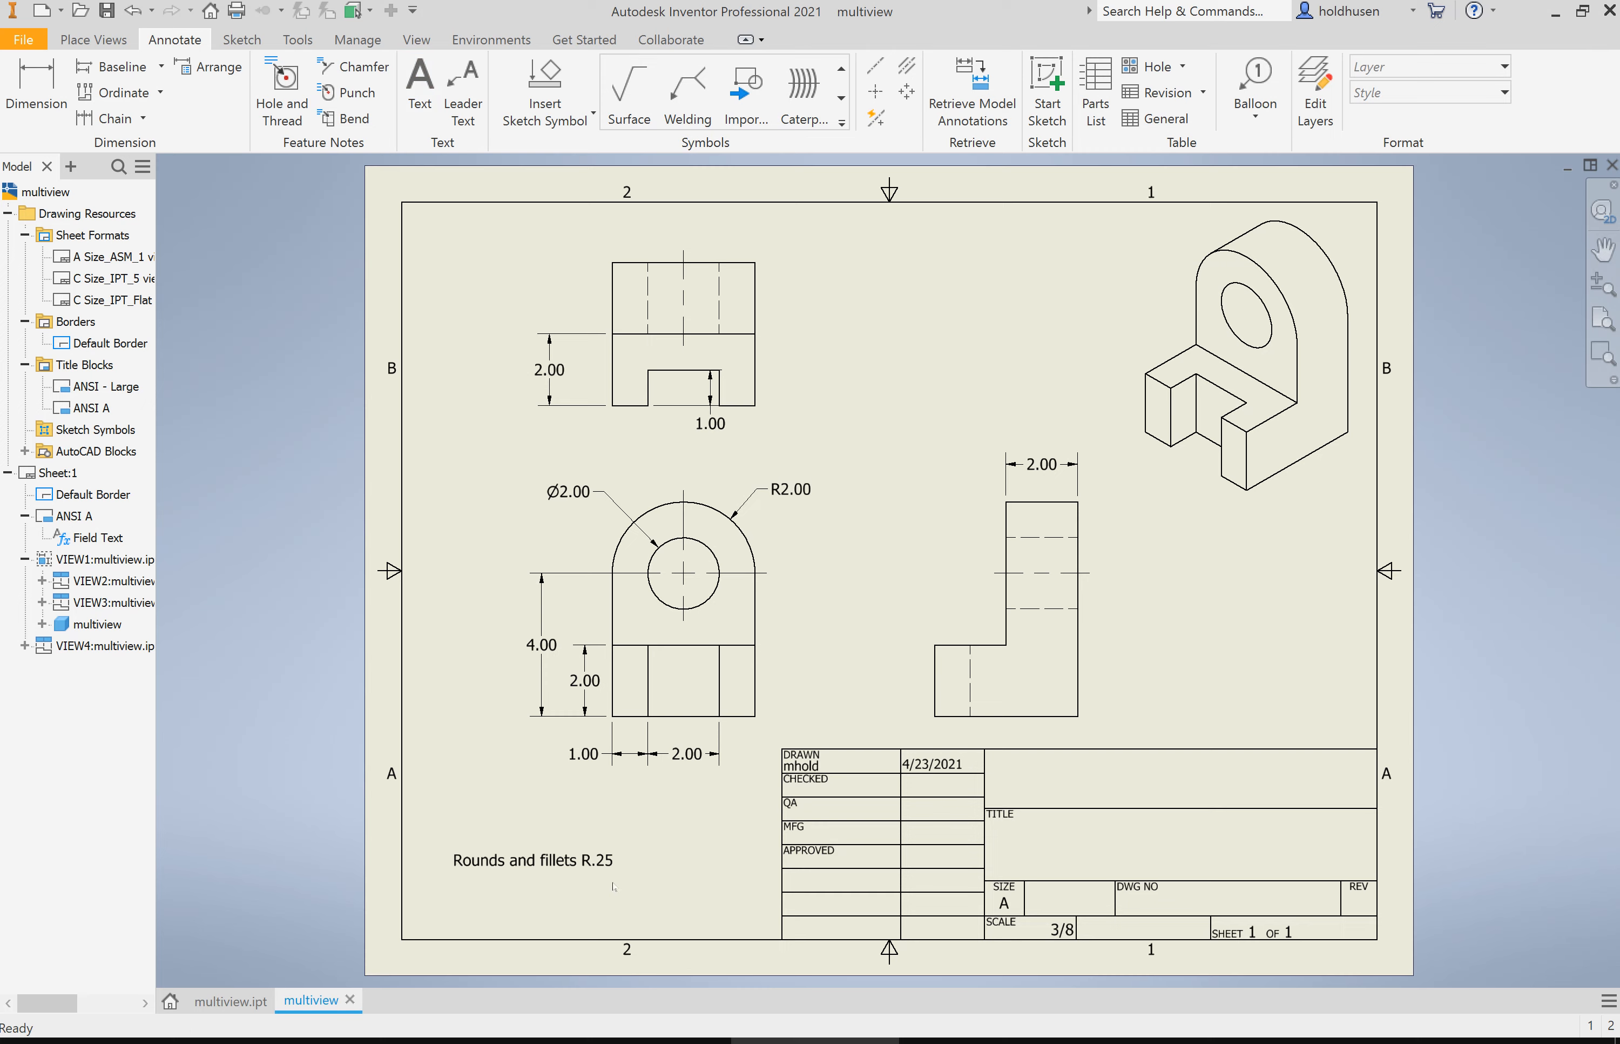
# Try a text height of .2 in the Note Text (ANSI) style and undo the change.
pyautogui.click(600, 861)
pyautogui.rightClick(601, 869)
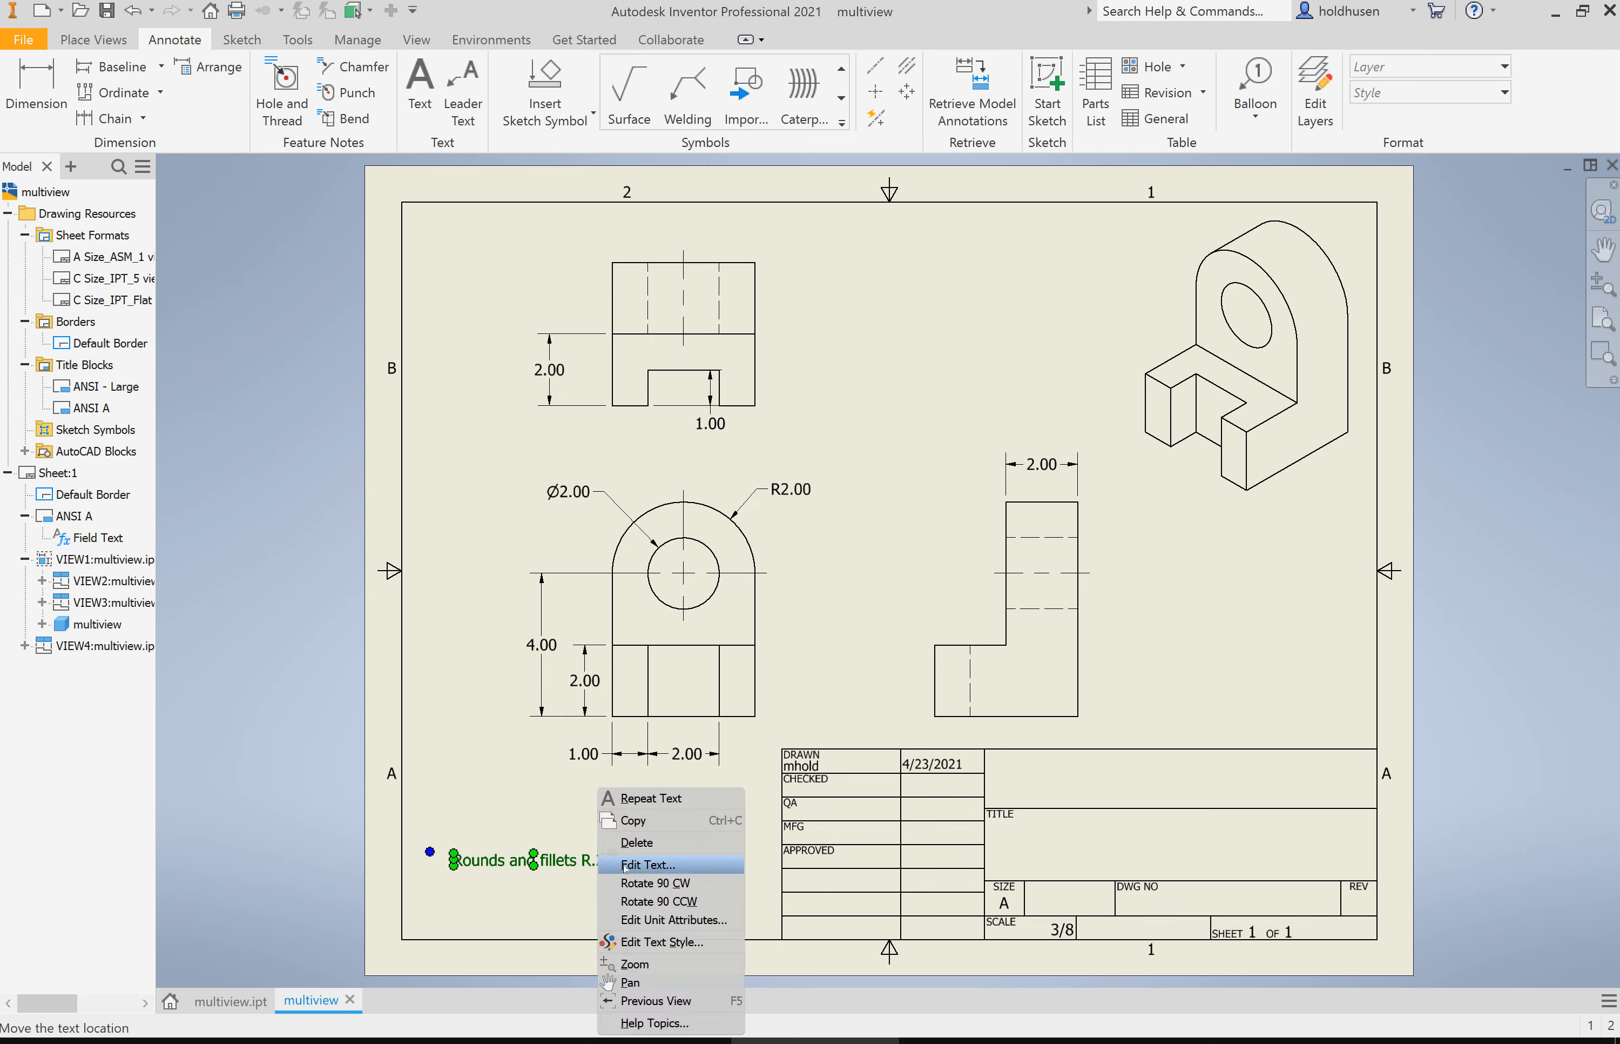
pyautogui.click(679, 940)
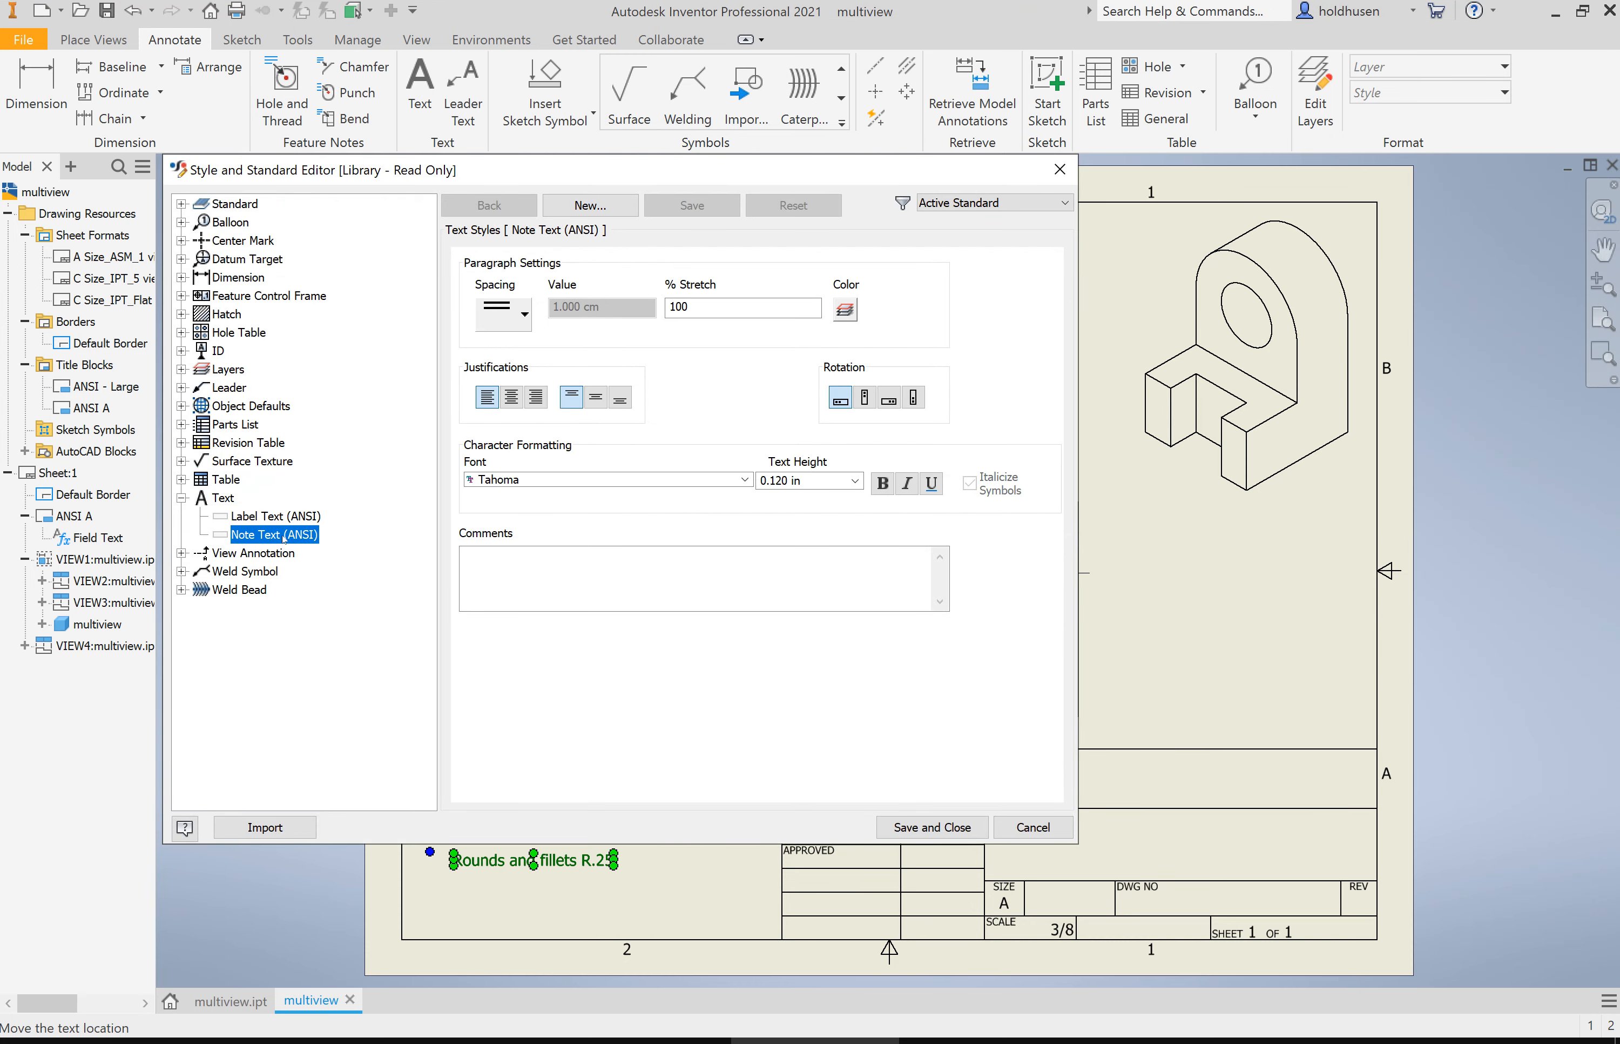
pyautogui.click(835, 473)
pyautogui.write('.2')
pyautogui.click(950, 828)
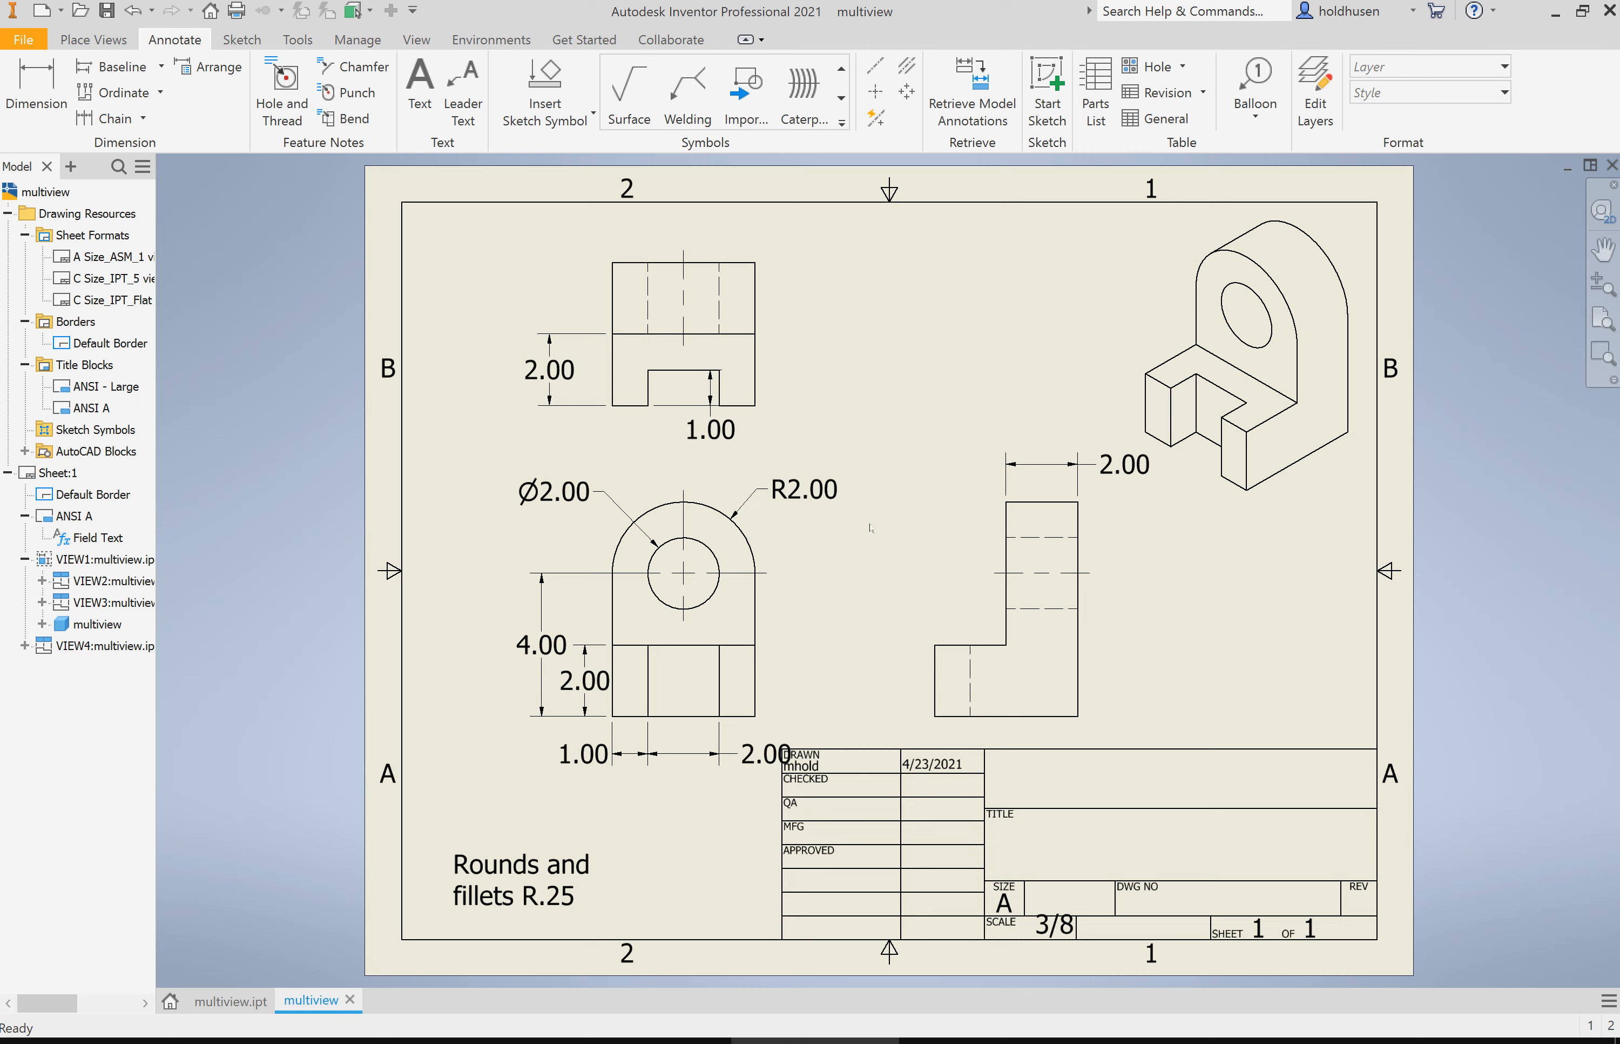
pyautogui.click(142, 11)
pyautogui.click(133, 10)
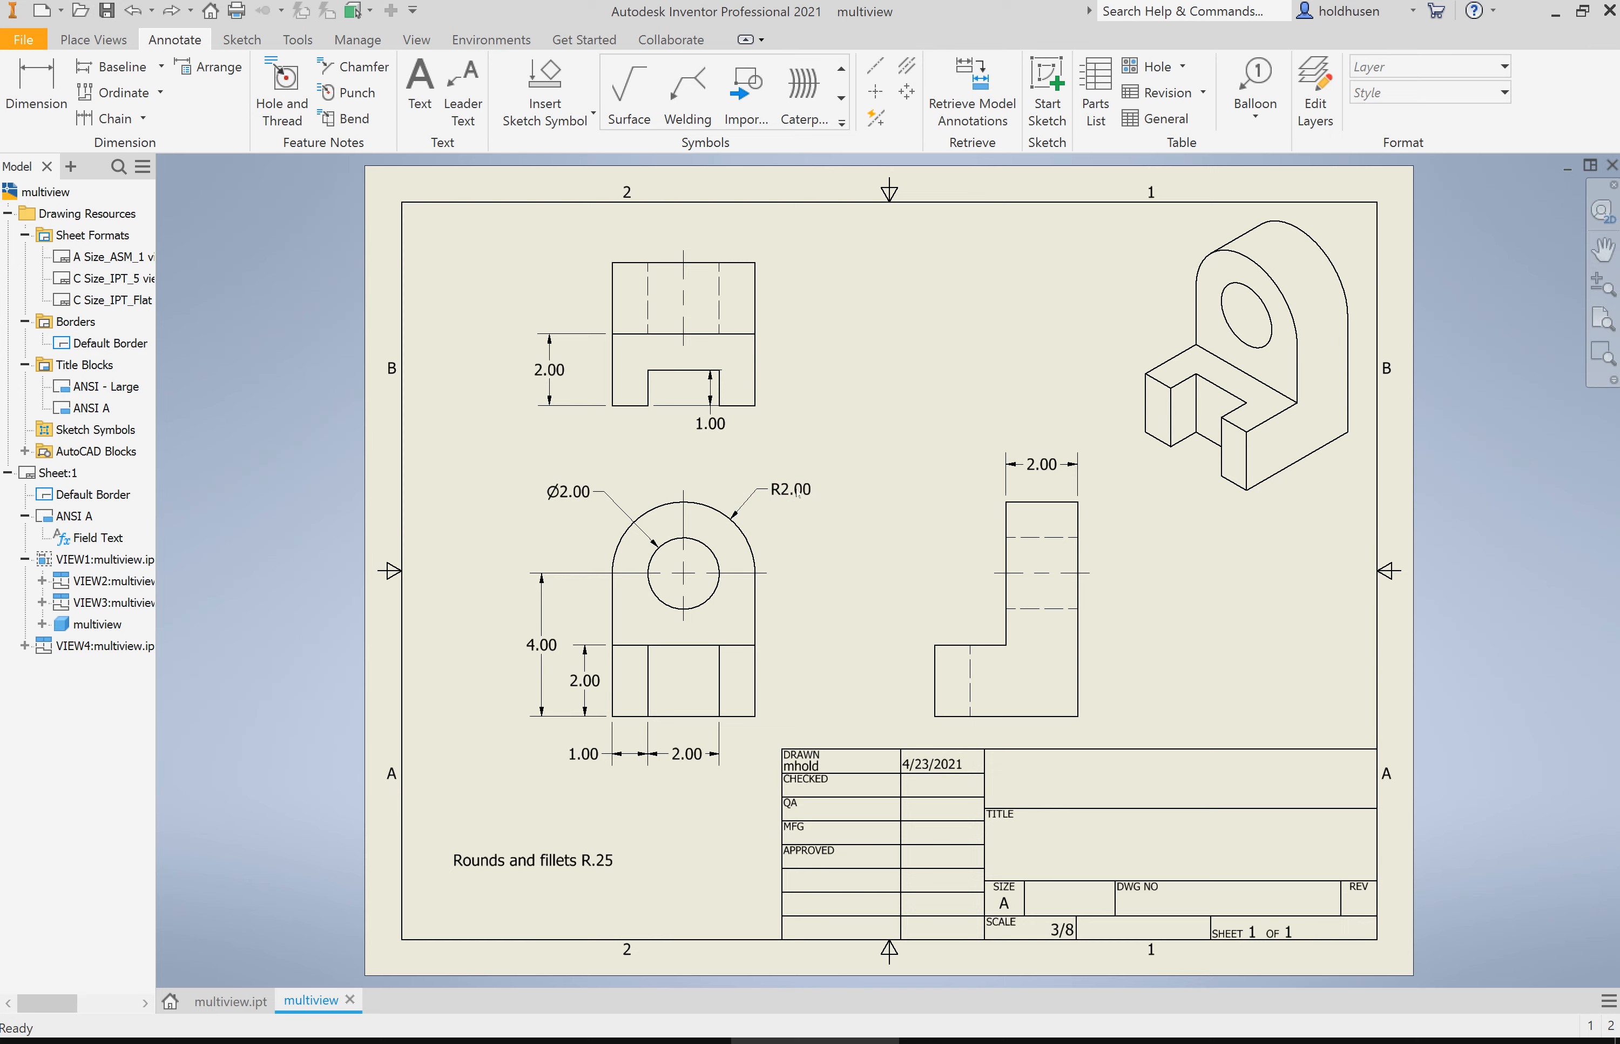
# Set the precision of the front view's radius dimension to three decimal places.
pyautogui.rightClick(797, 486)
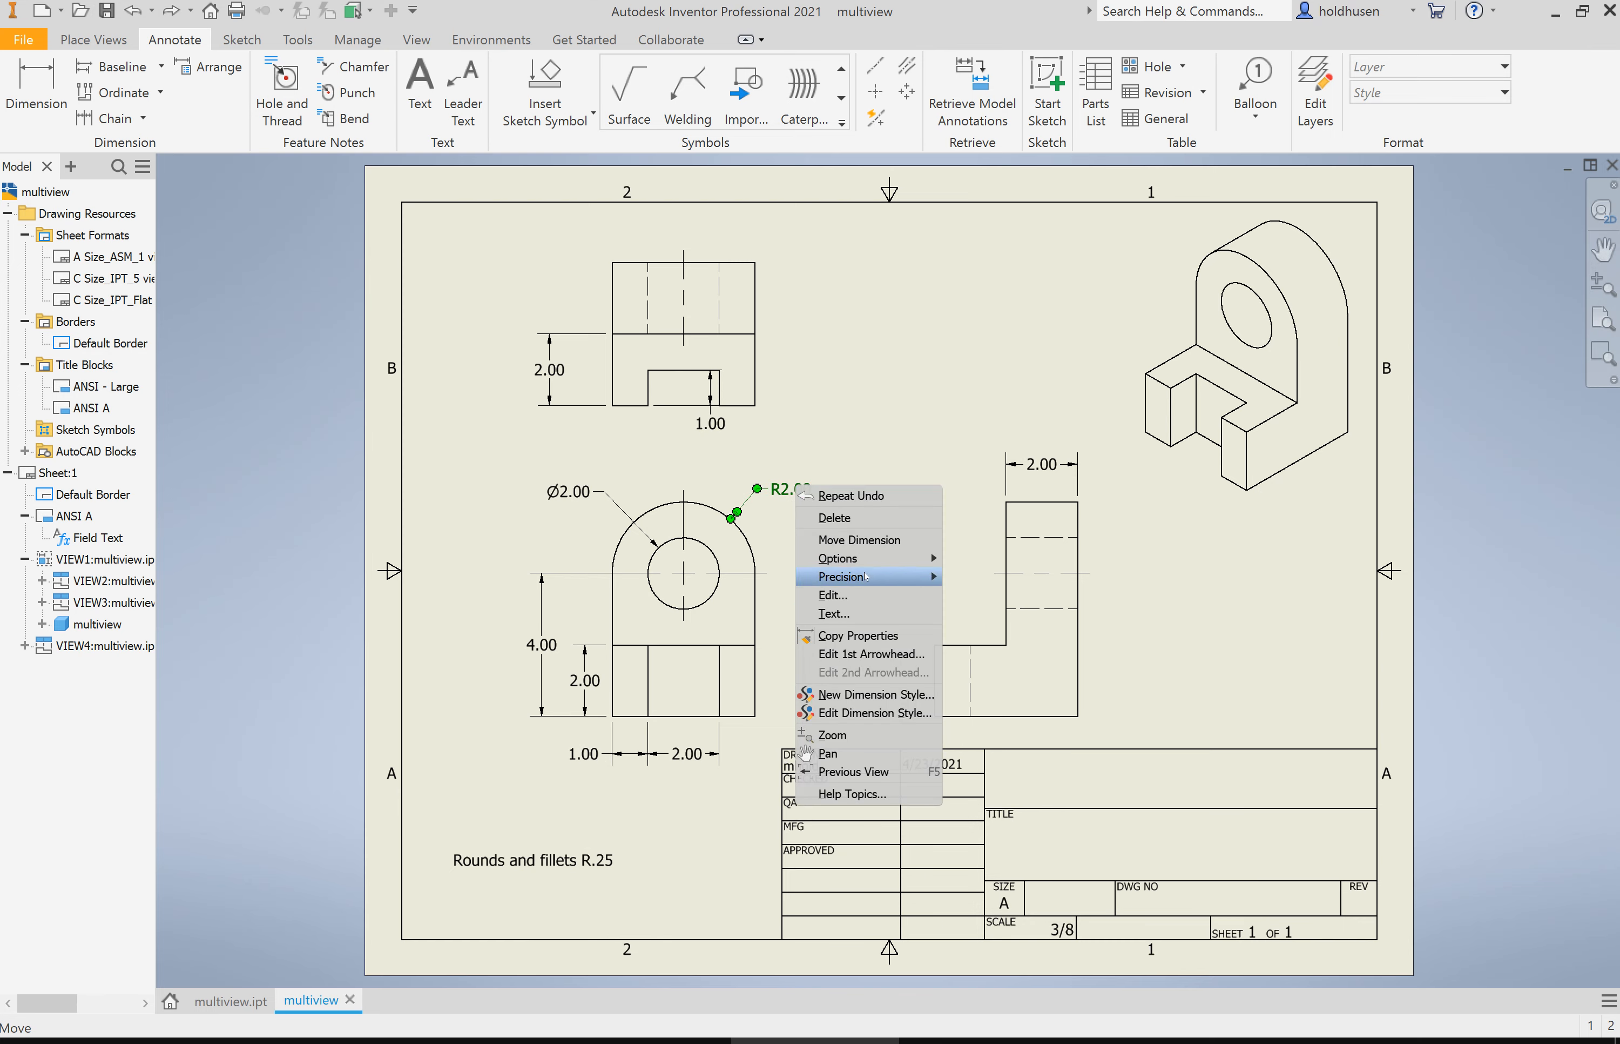
pyautogui.moveTo(871, 579)
pyautogui.click(1042, 632)
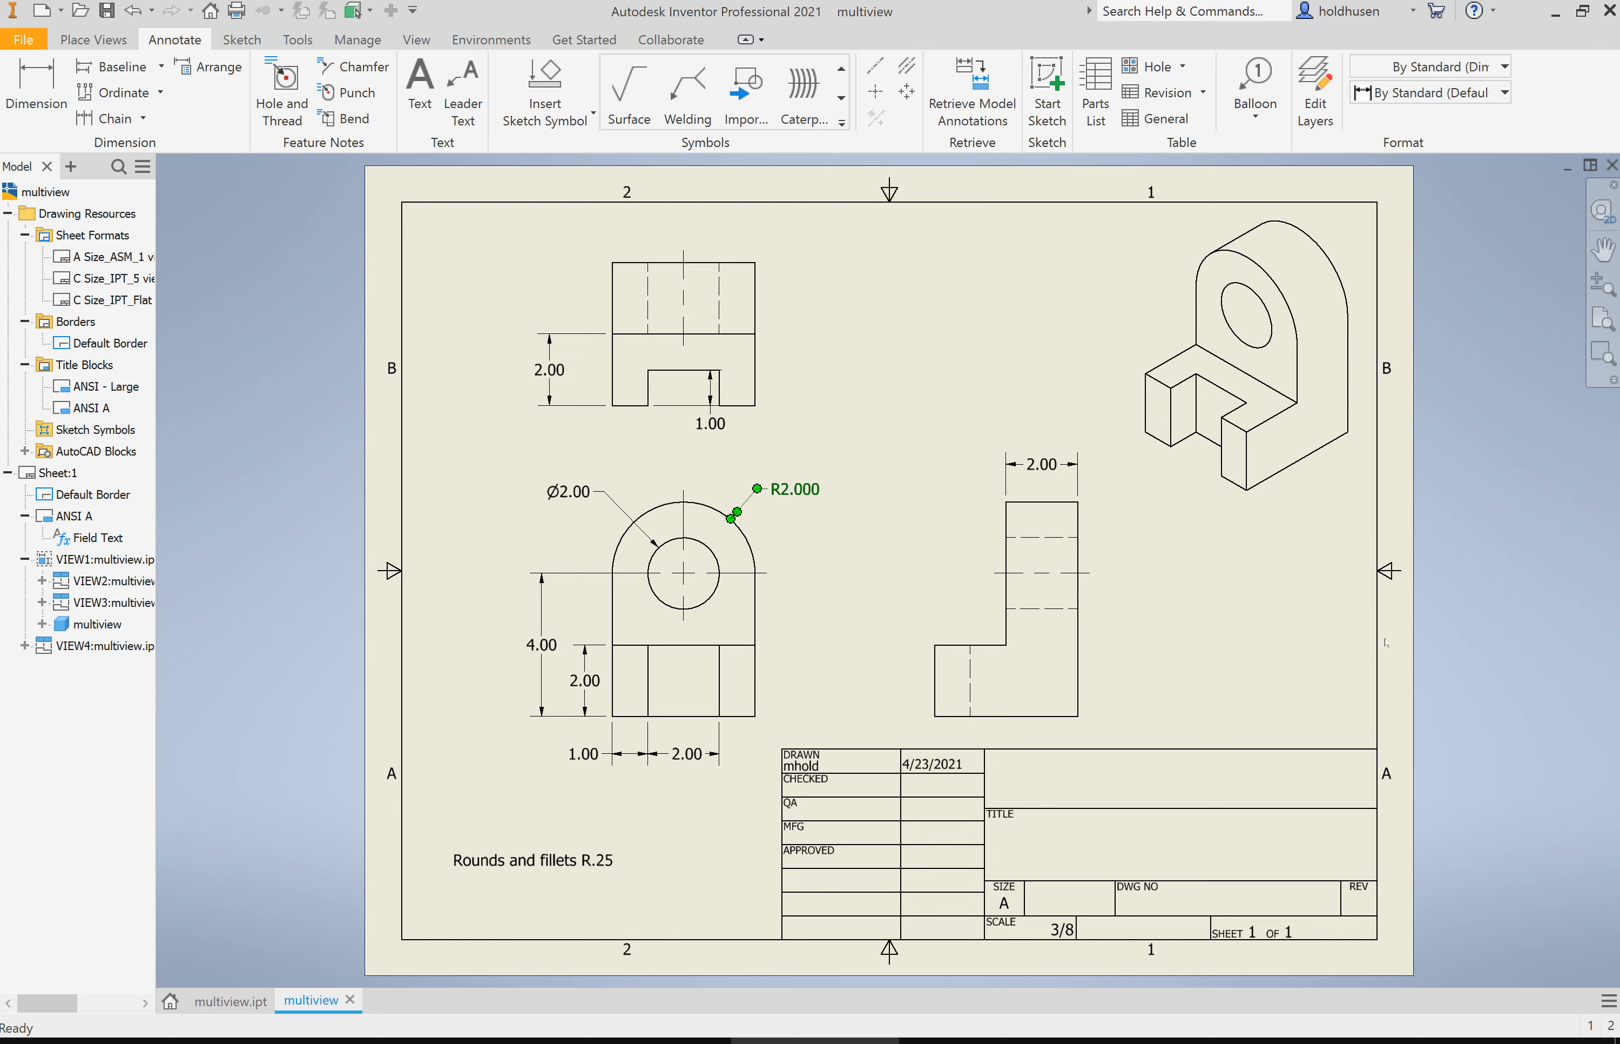
pyautogui.click(1359, 634)
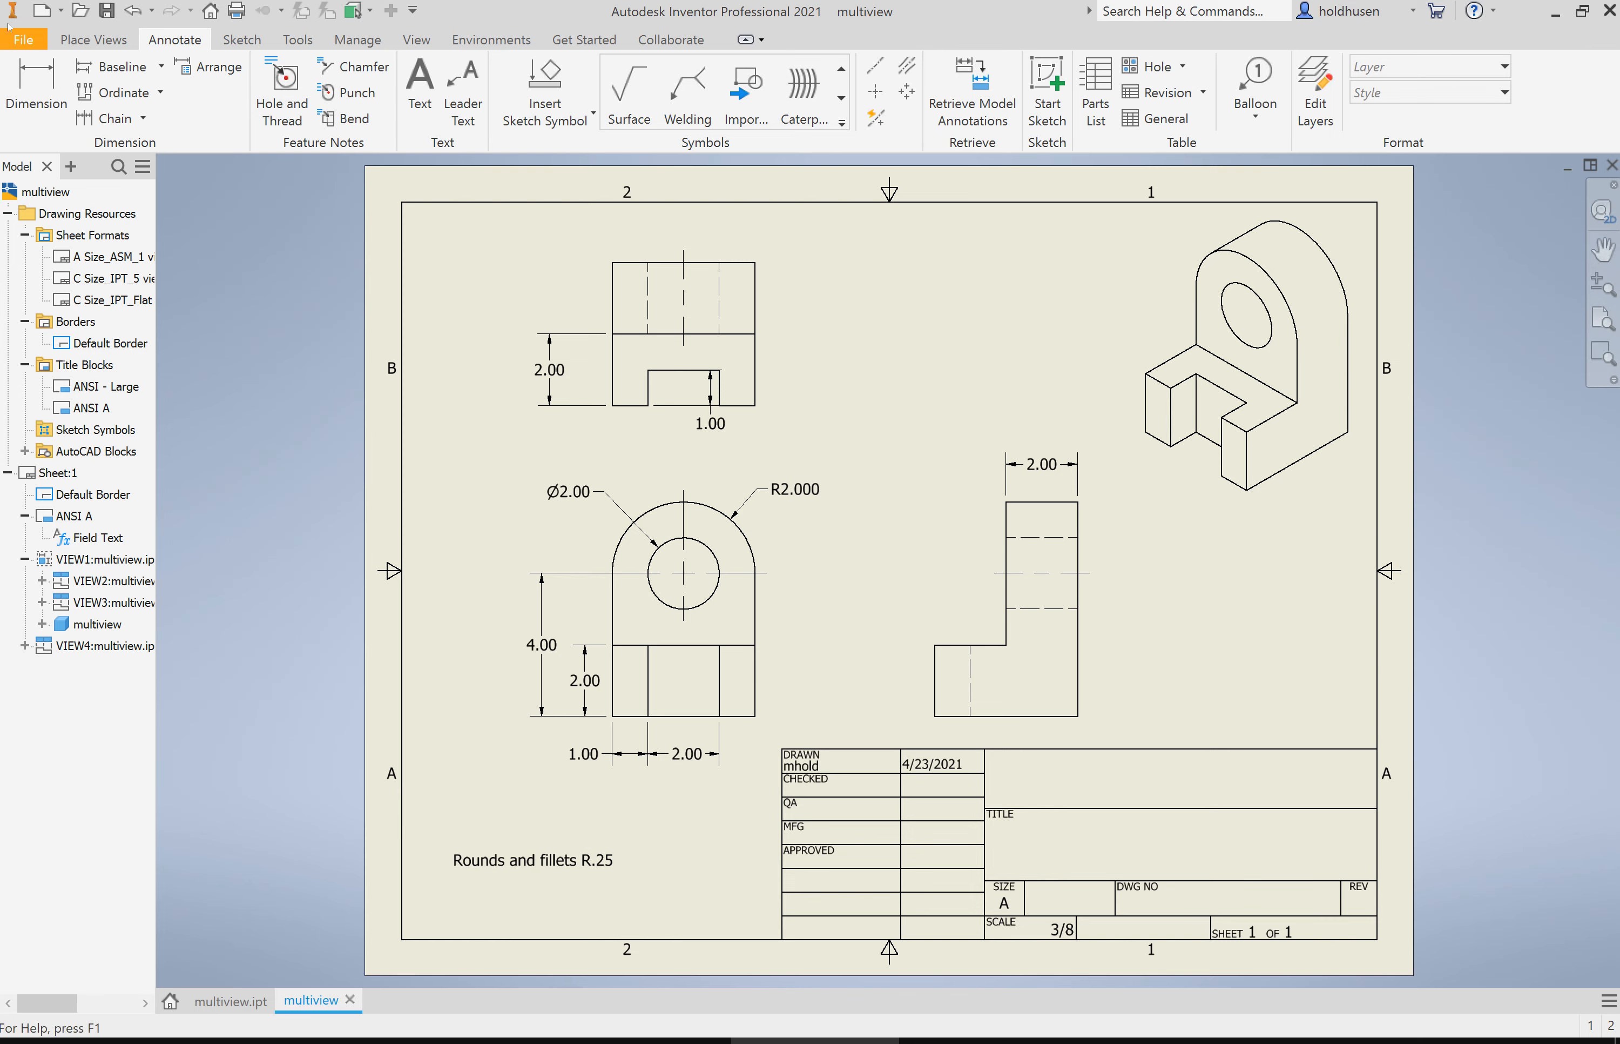
# Open the drawing's iProperties and enter Part as the title in the summary properties.
pyautogui.click(26, 39)
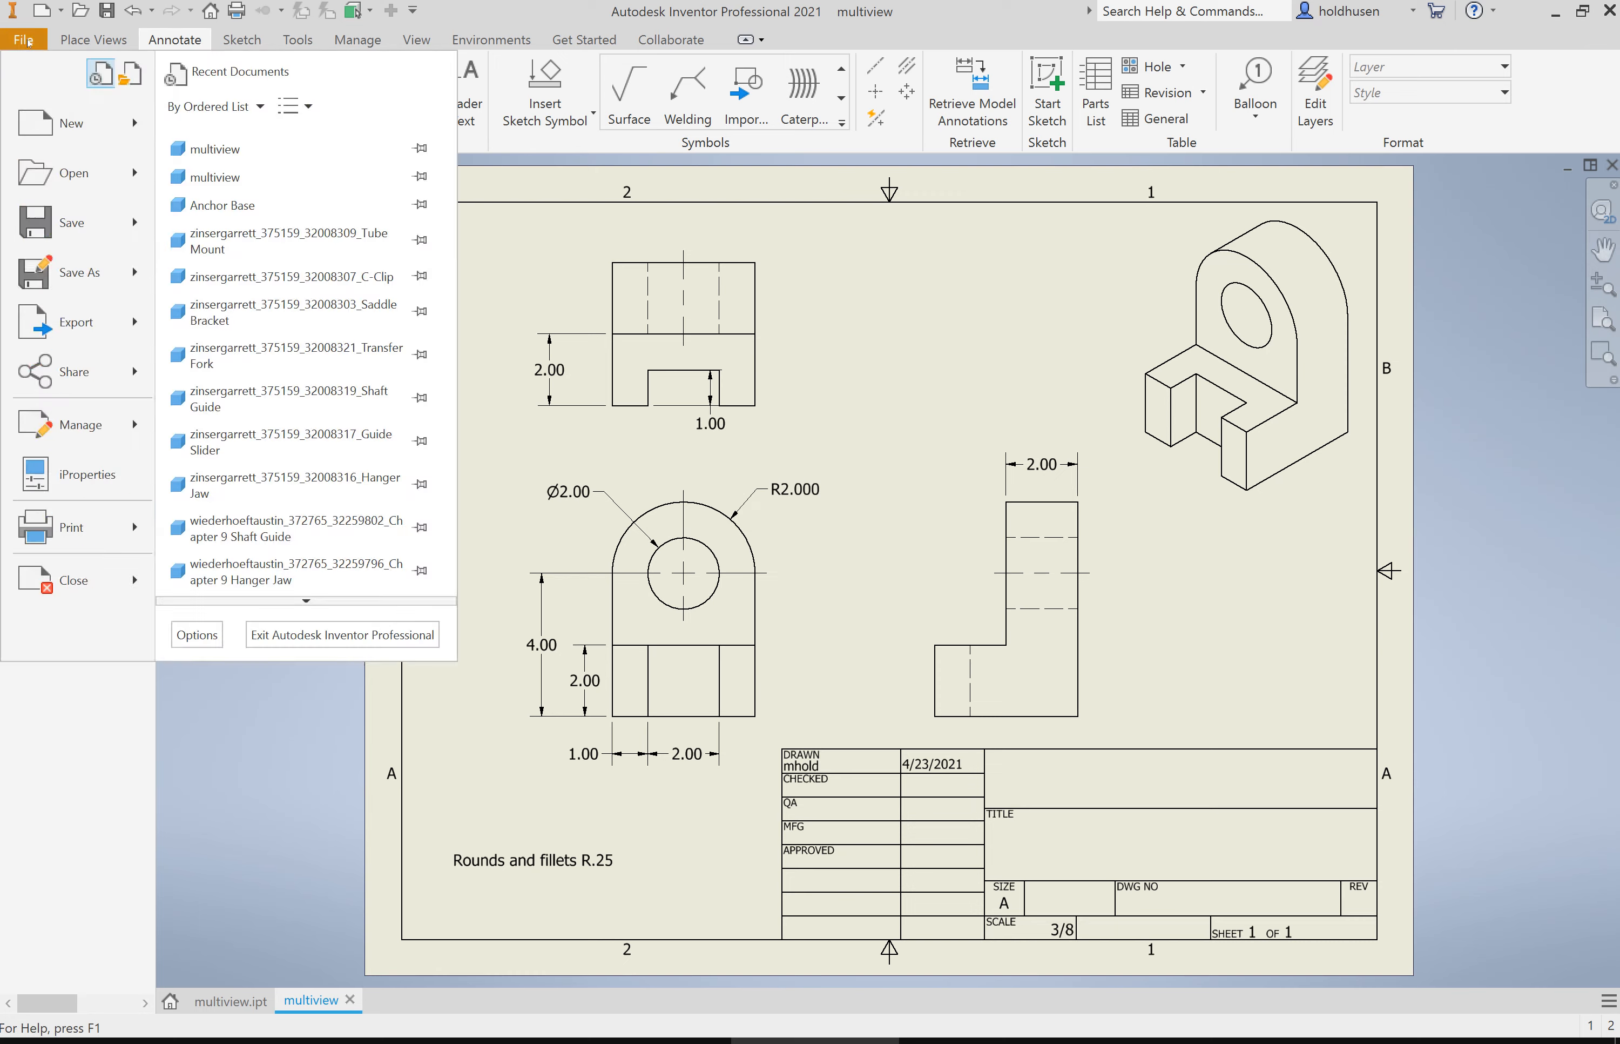
pyautogui.click(29, 41)
pyautogui.click(27, 41)
pyautogui.click(99, 476)
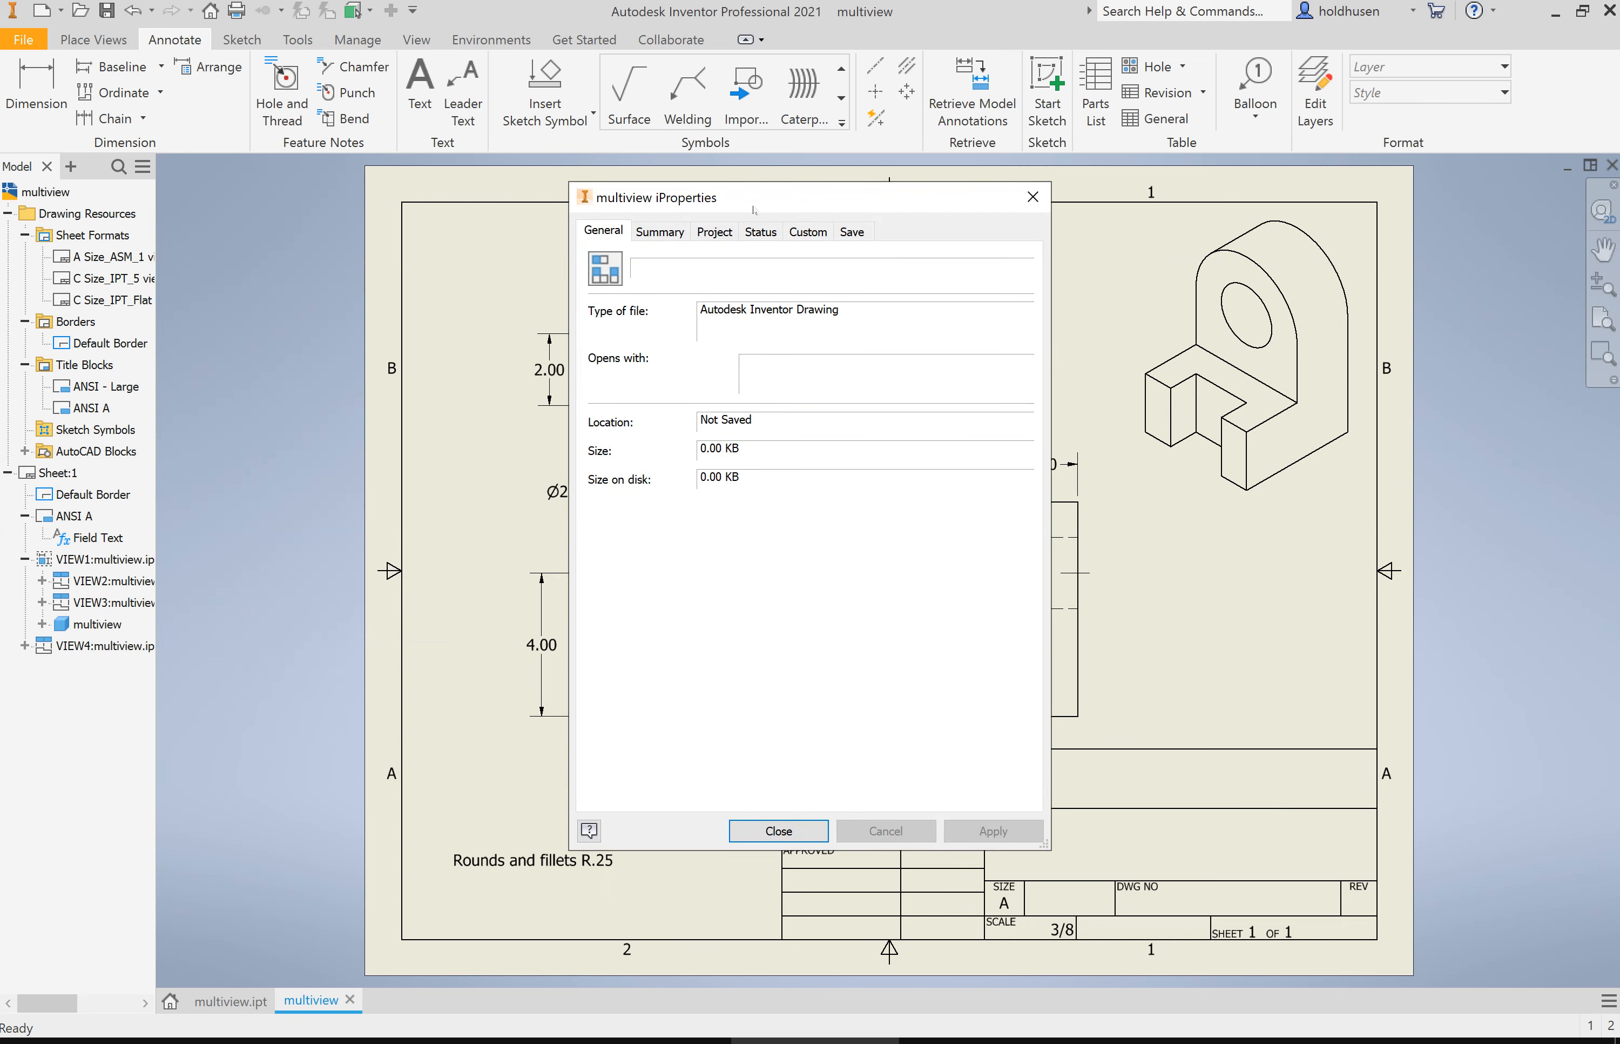
pyautogui.click(659, 231)
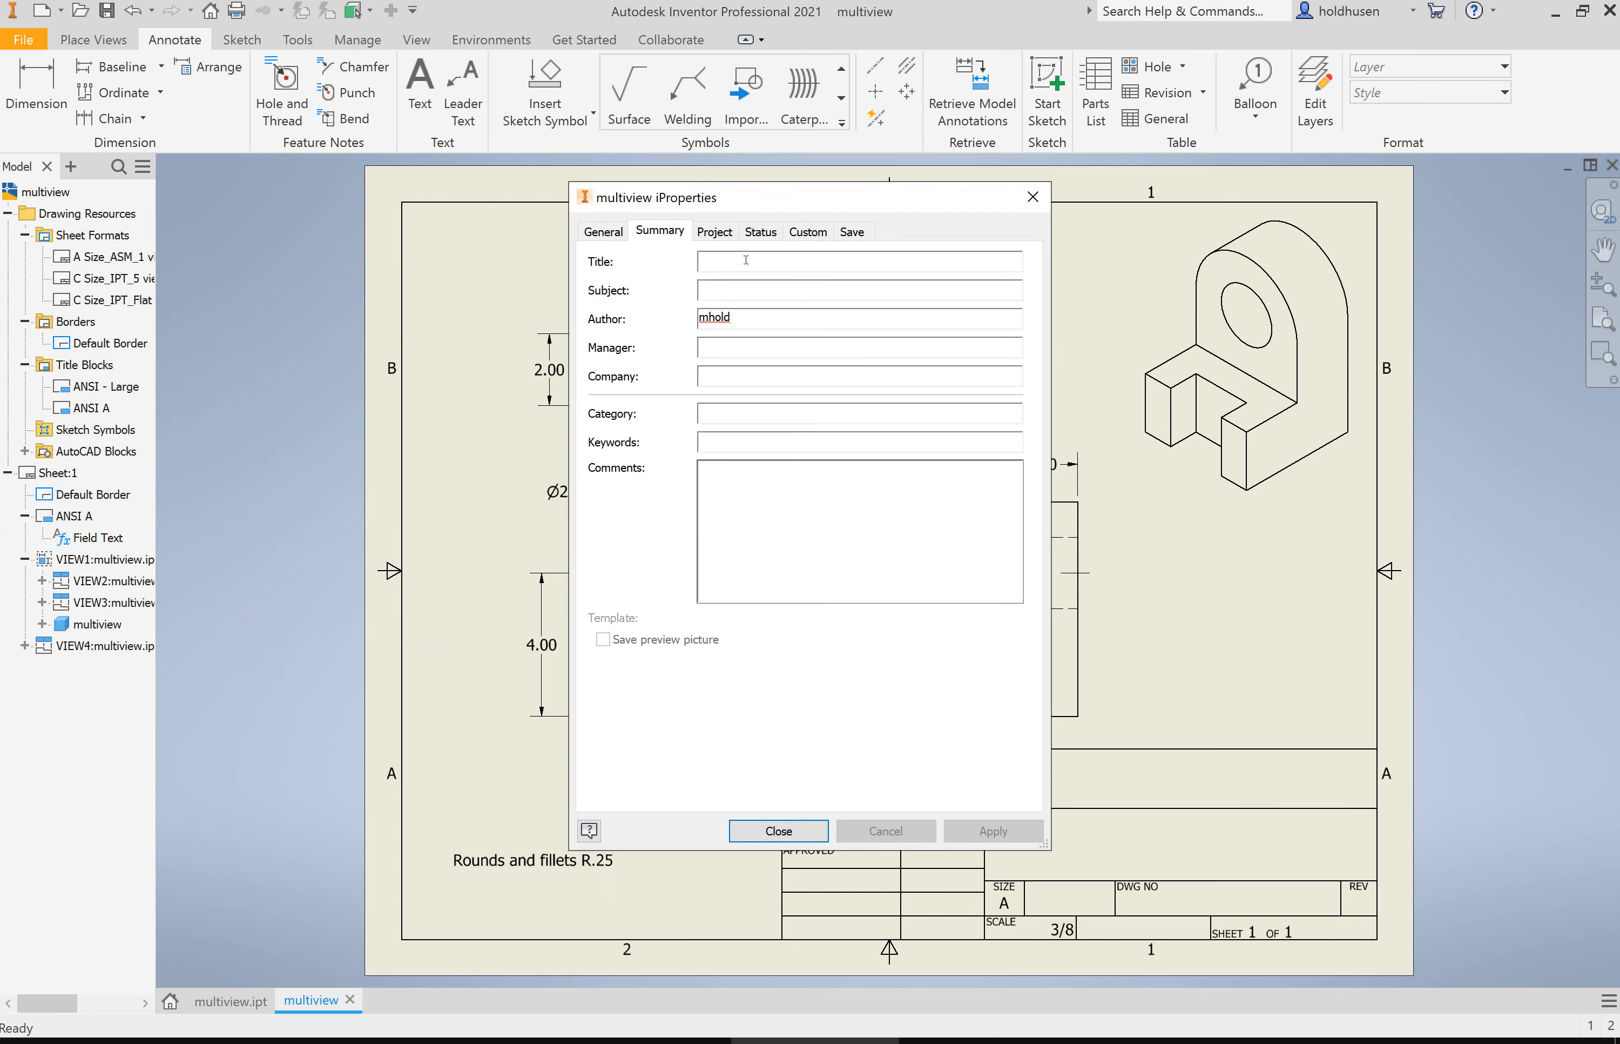
pyautogui.click(745, 263)
pyautogui.write('Part')
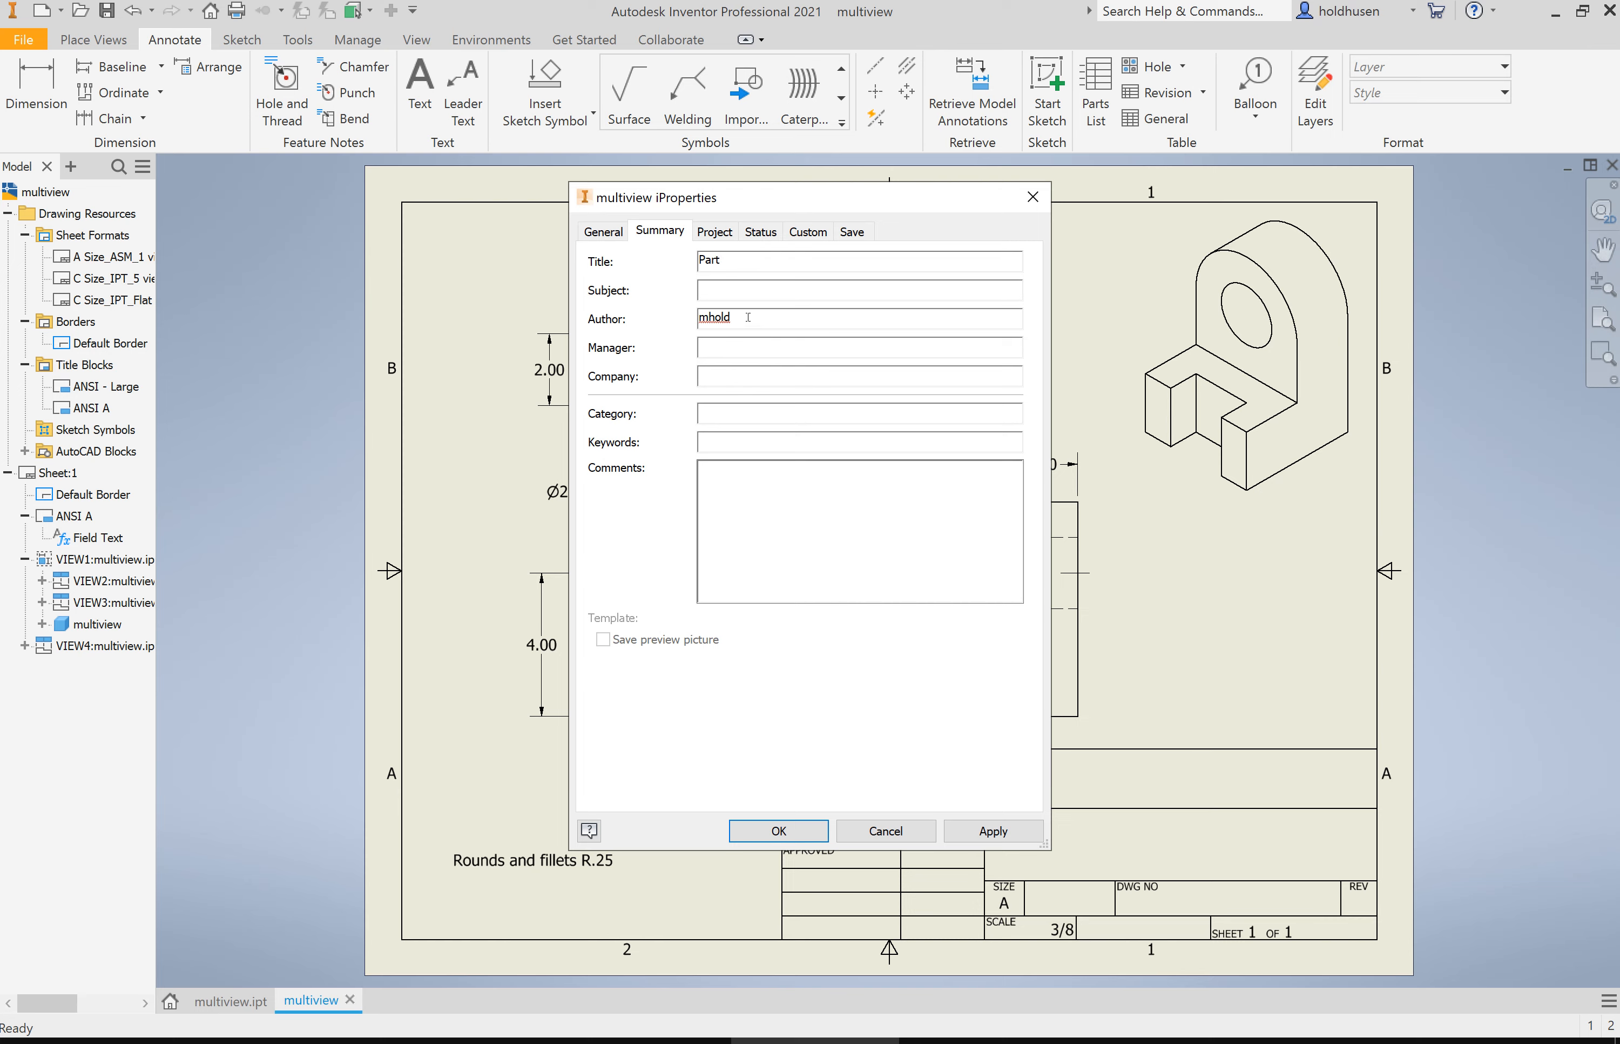
# Replace the author with the drafter's first name, set the company to UW, and apply the iProperties.
pyautogui.moveTo(748, 316); pyautogui.dragTo(600, 335)
pyautogui.write('Mark')
pyautogui.click(736, 368)
pyautogui.write('UW')
pyautogui.click(994, 830)
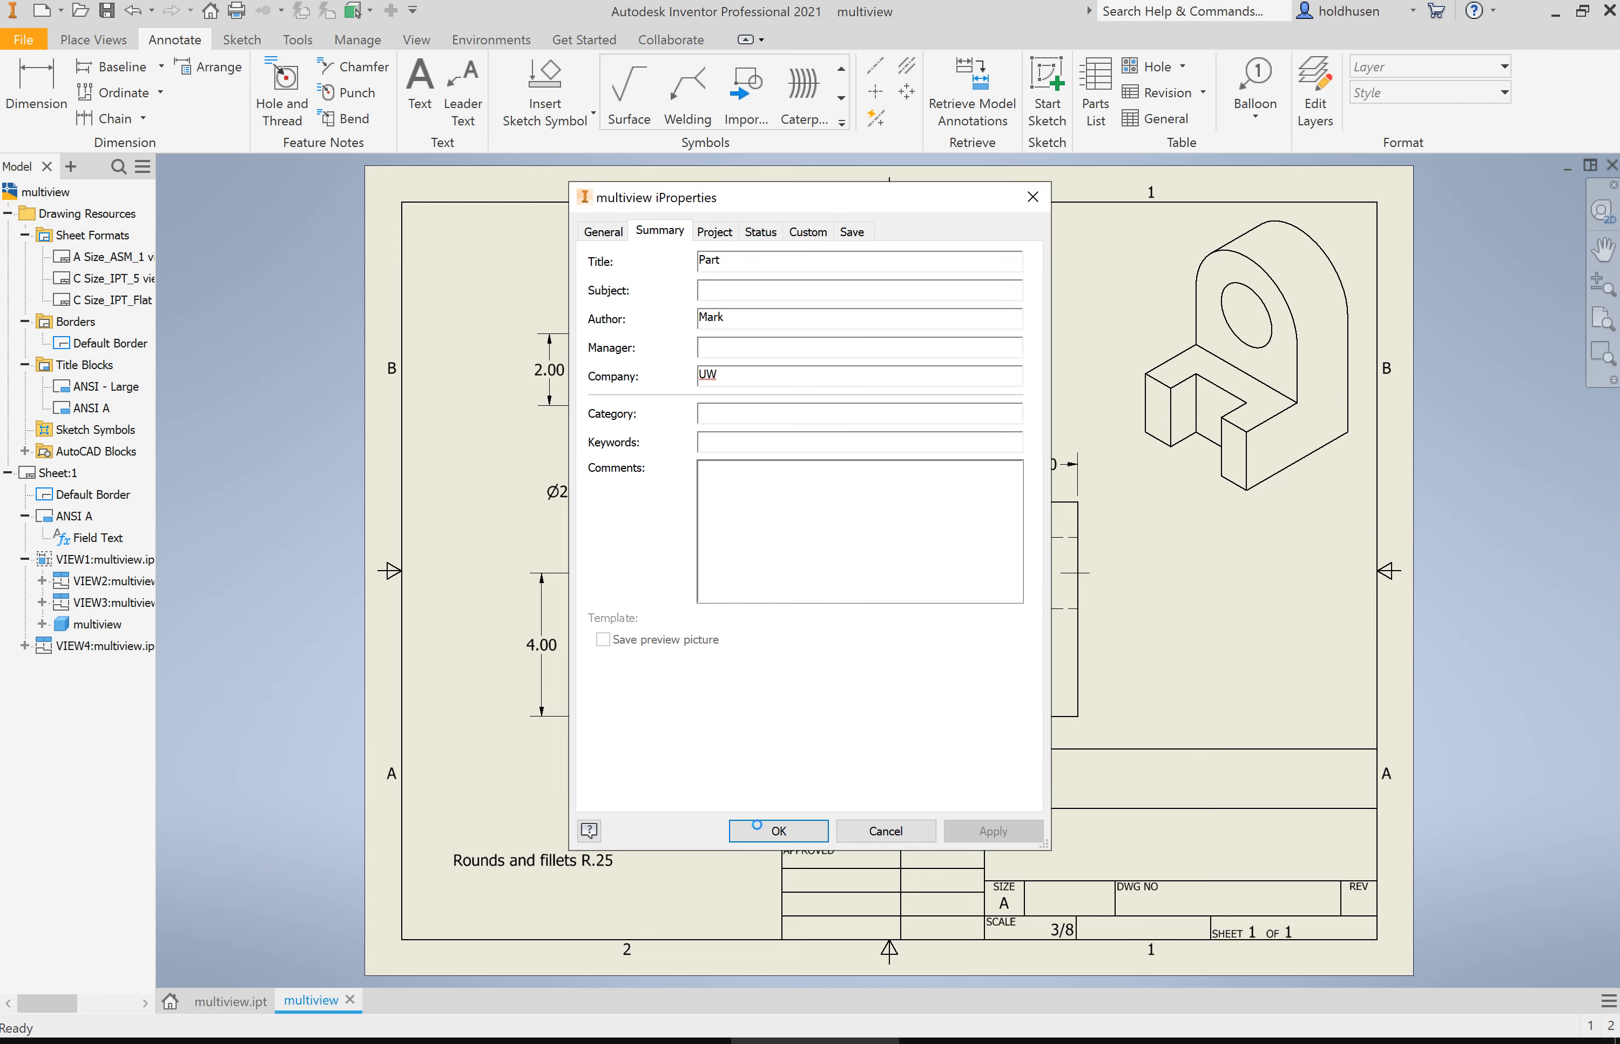
pyautogui.click(777, 831)
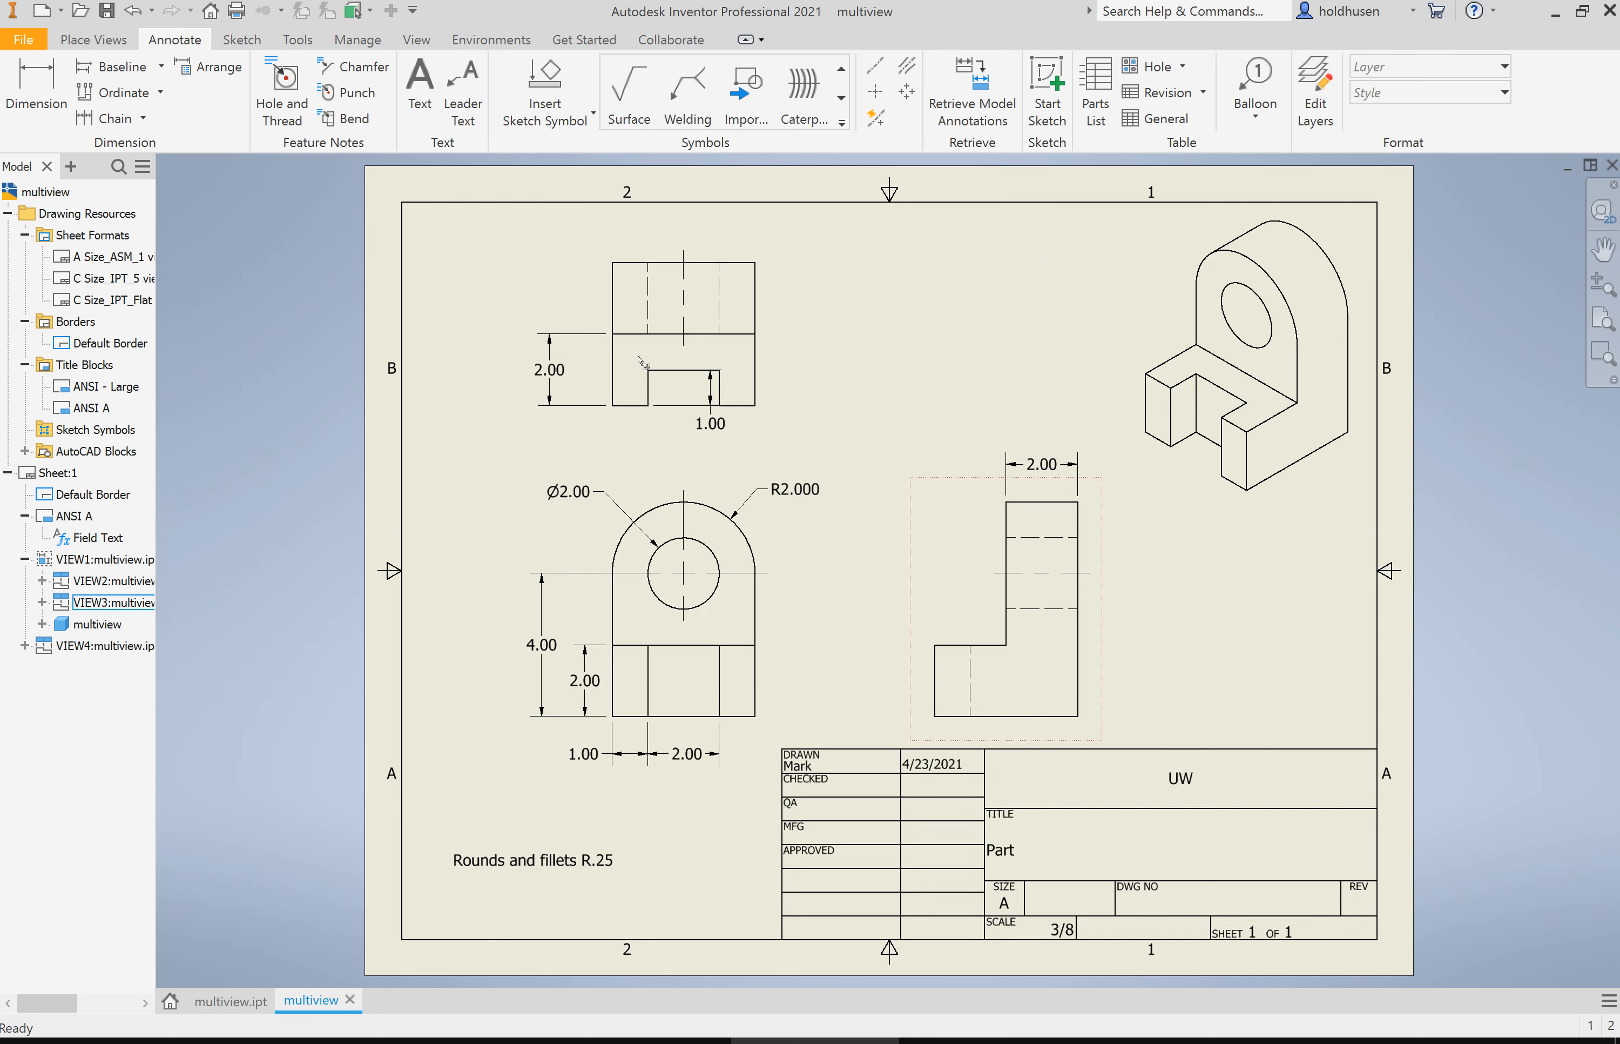
pyautogui.click(24, 39)
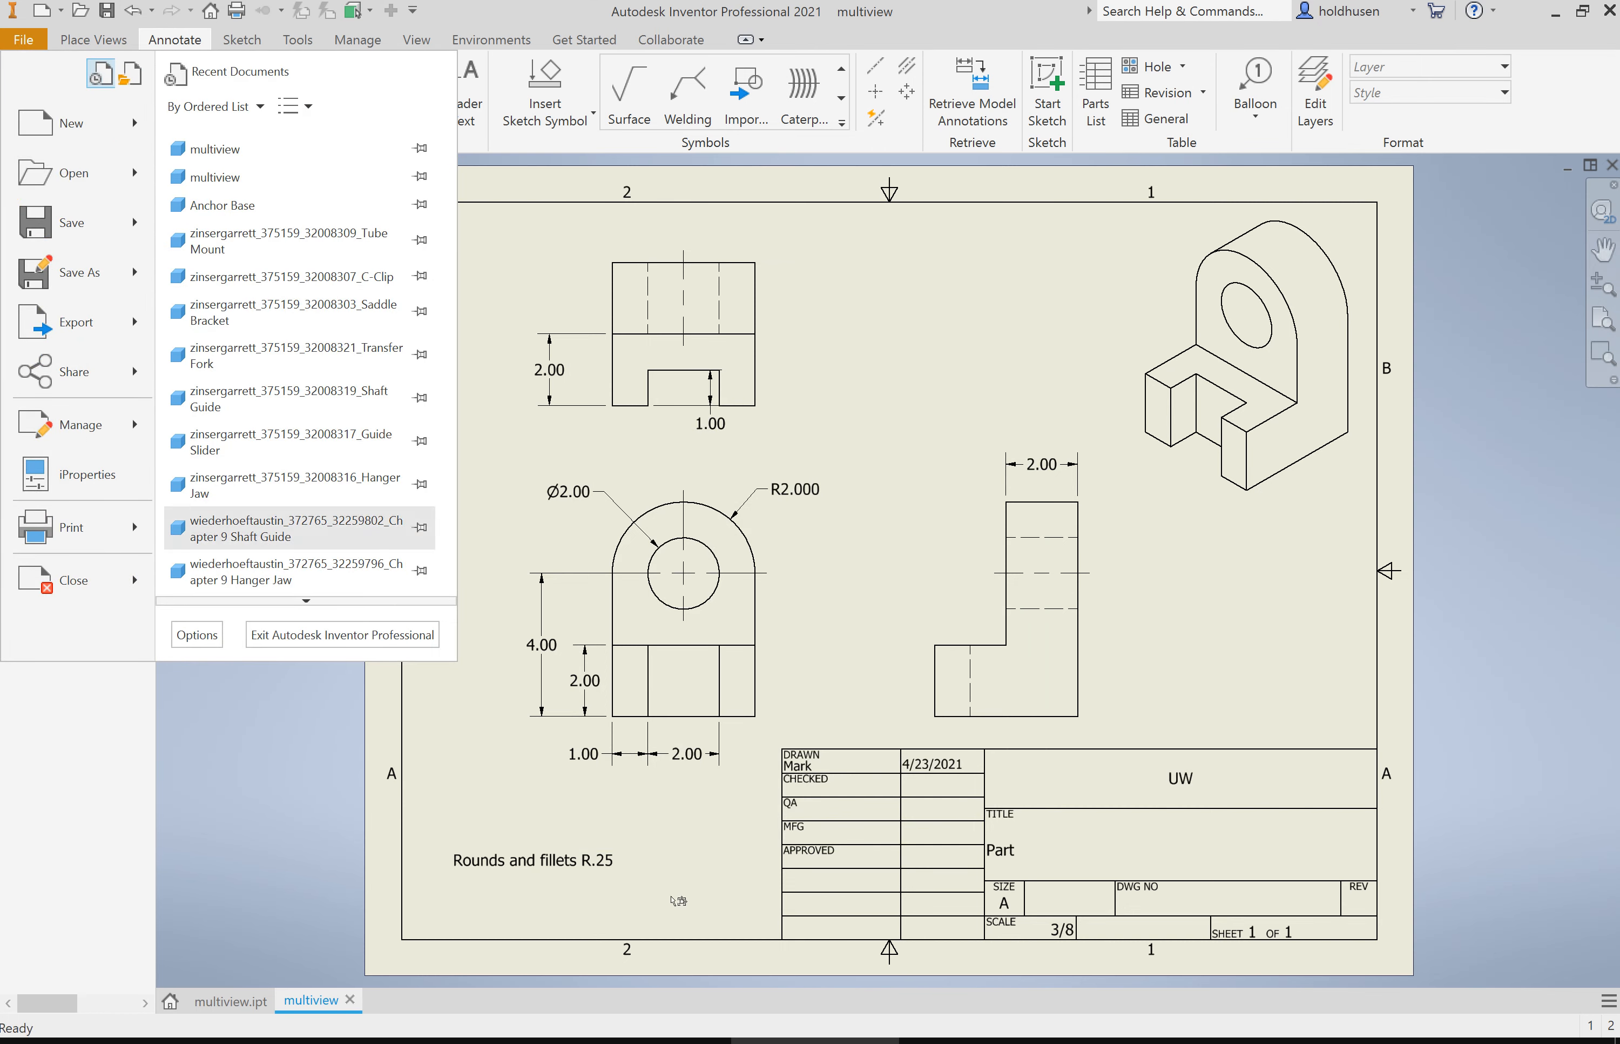
pyautogui.click(263, 866)
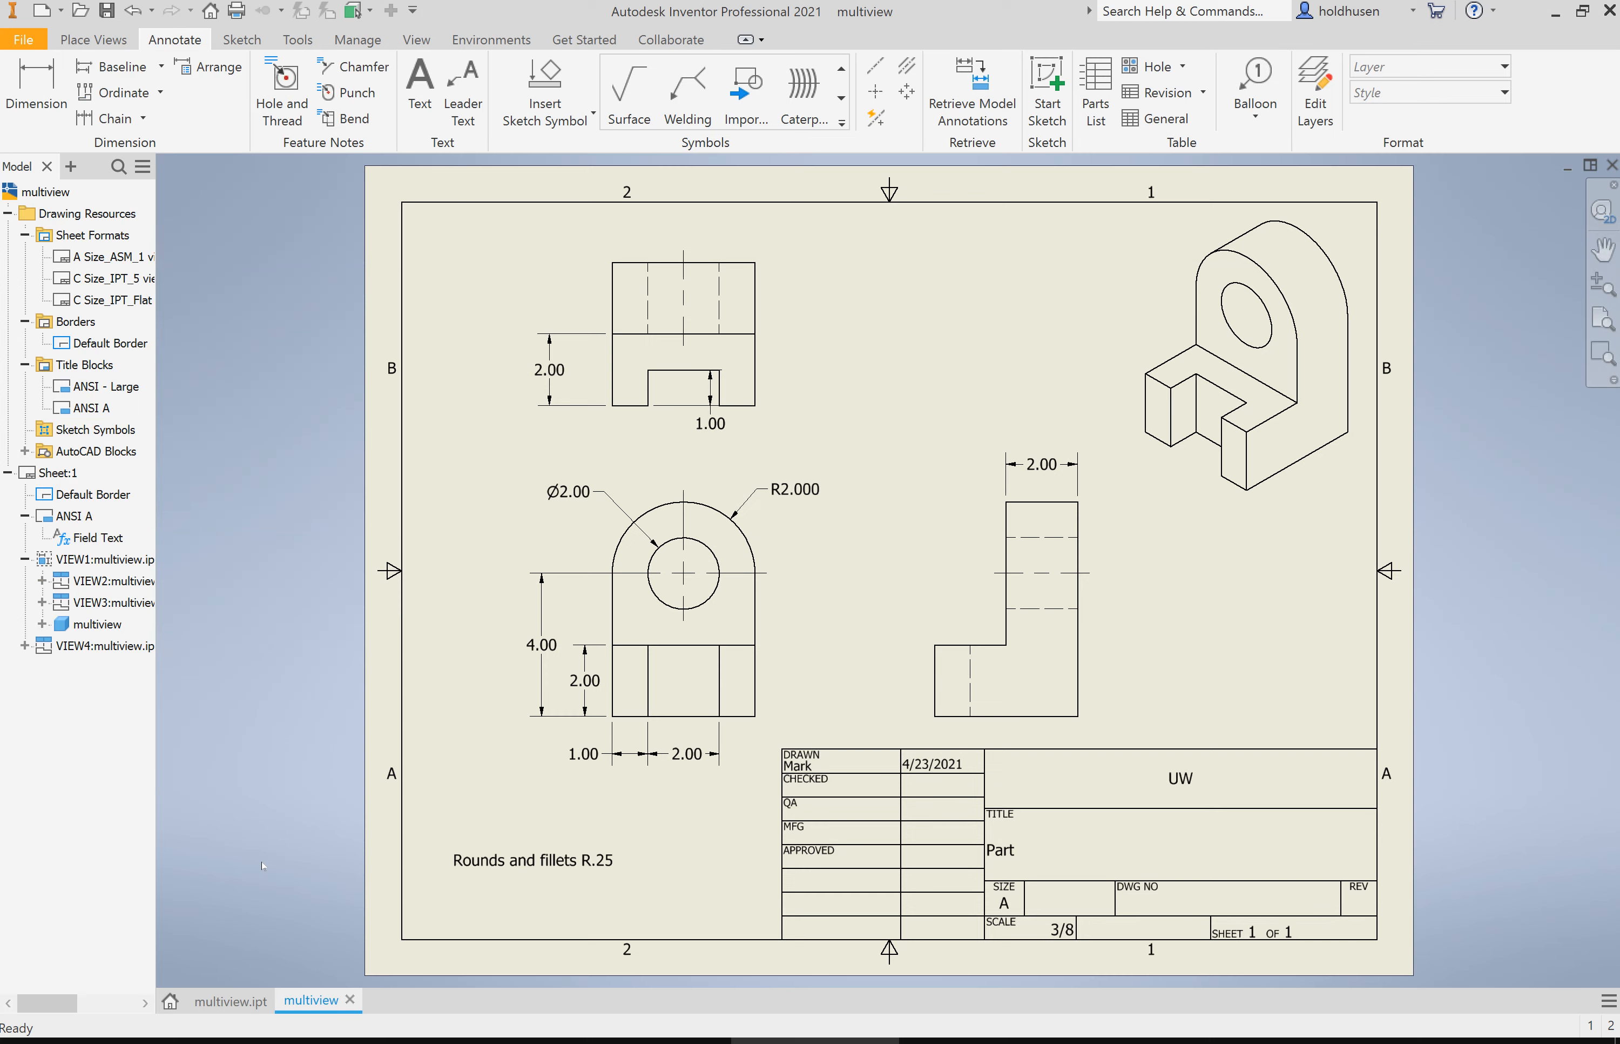
# In multiview.ipt, set the hole diameter in Extrusion1's sketch to 3 in, finish the sketch and return to the drawing.
pyautogui.click(230, 1001)
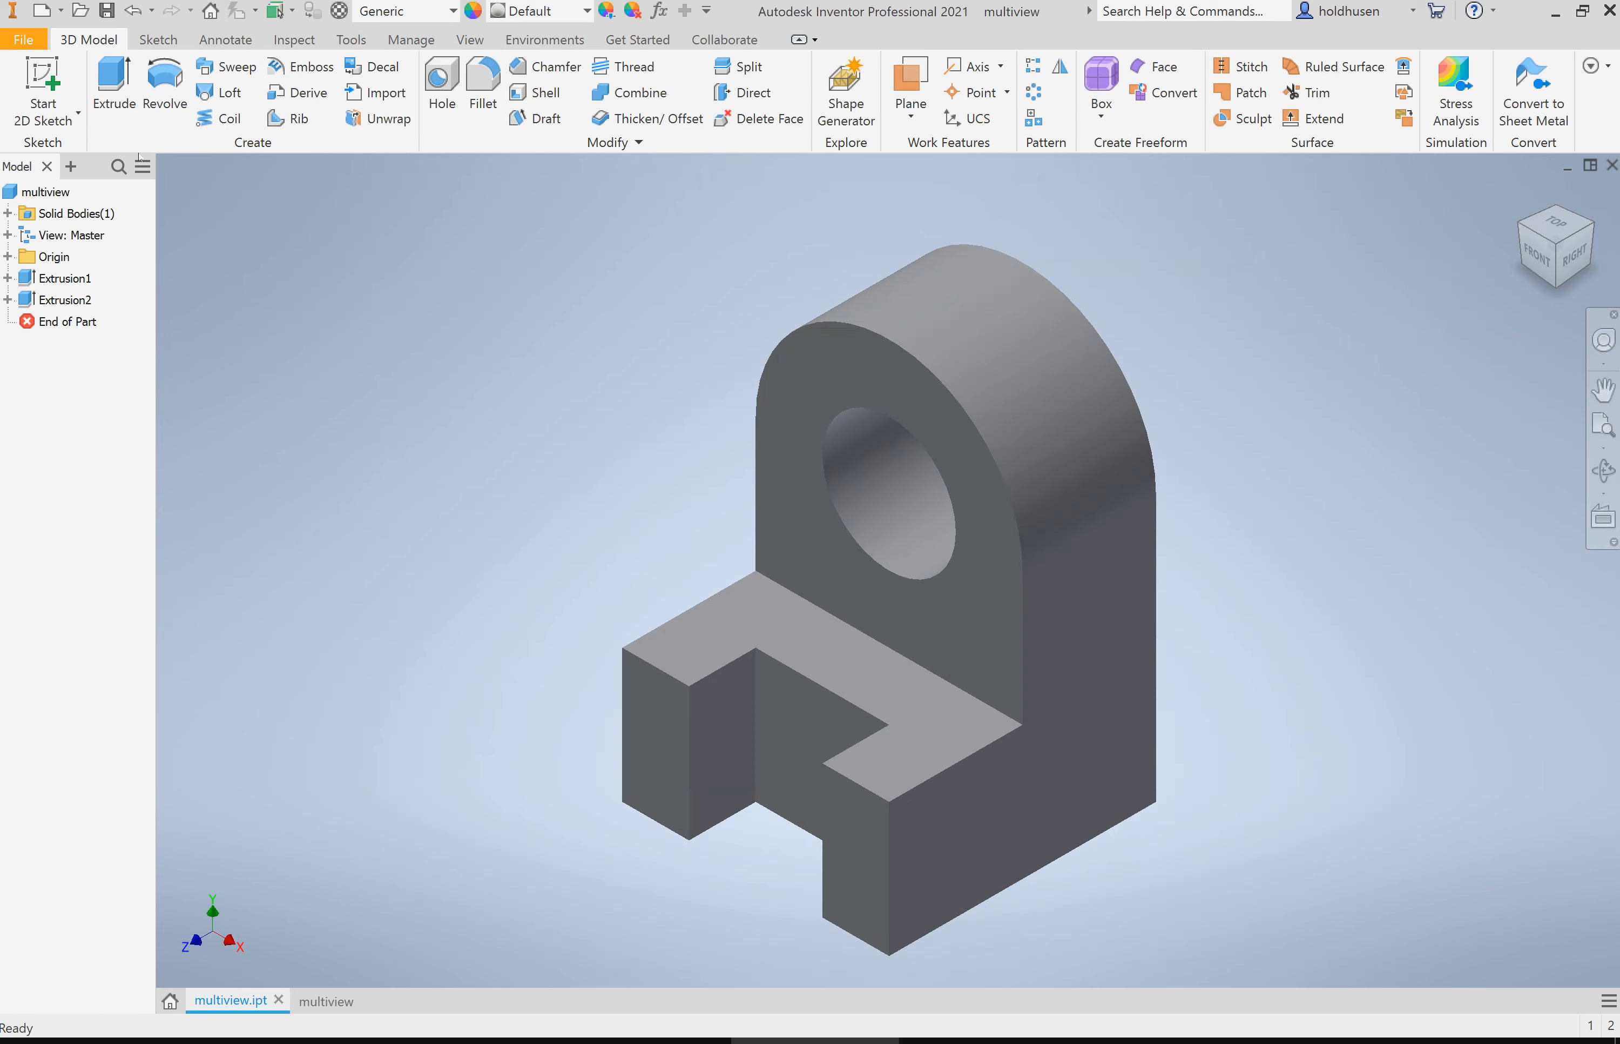
pyautogui.click(7, 278)
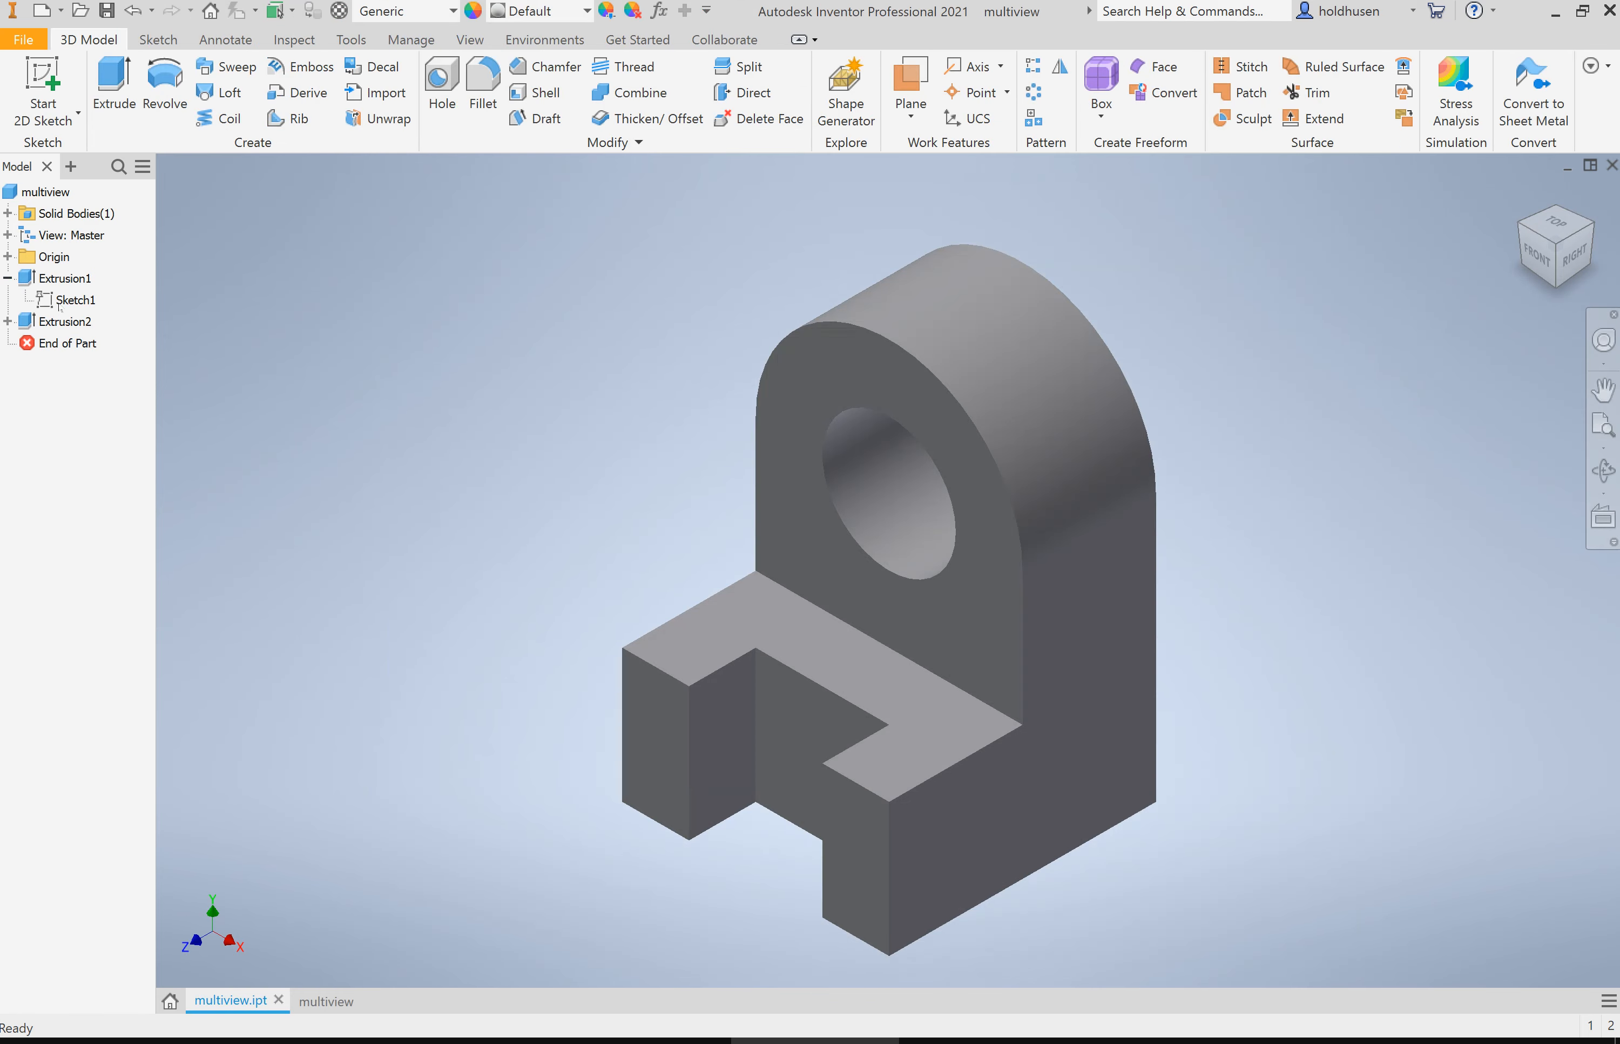
pyautogui.rightClick(63, 304)
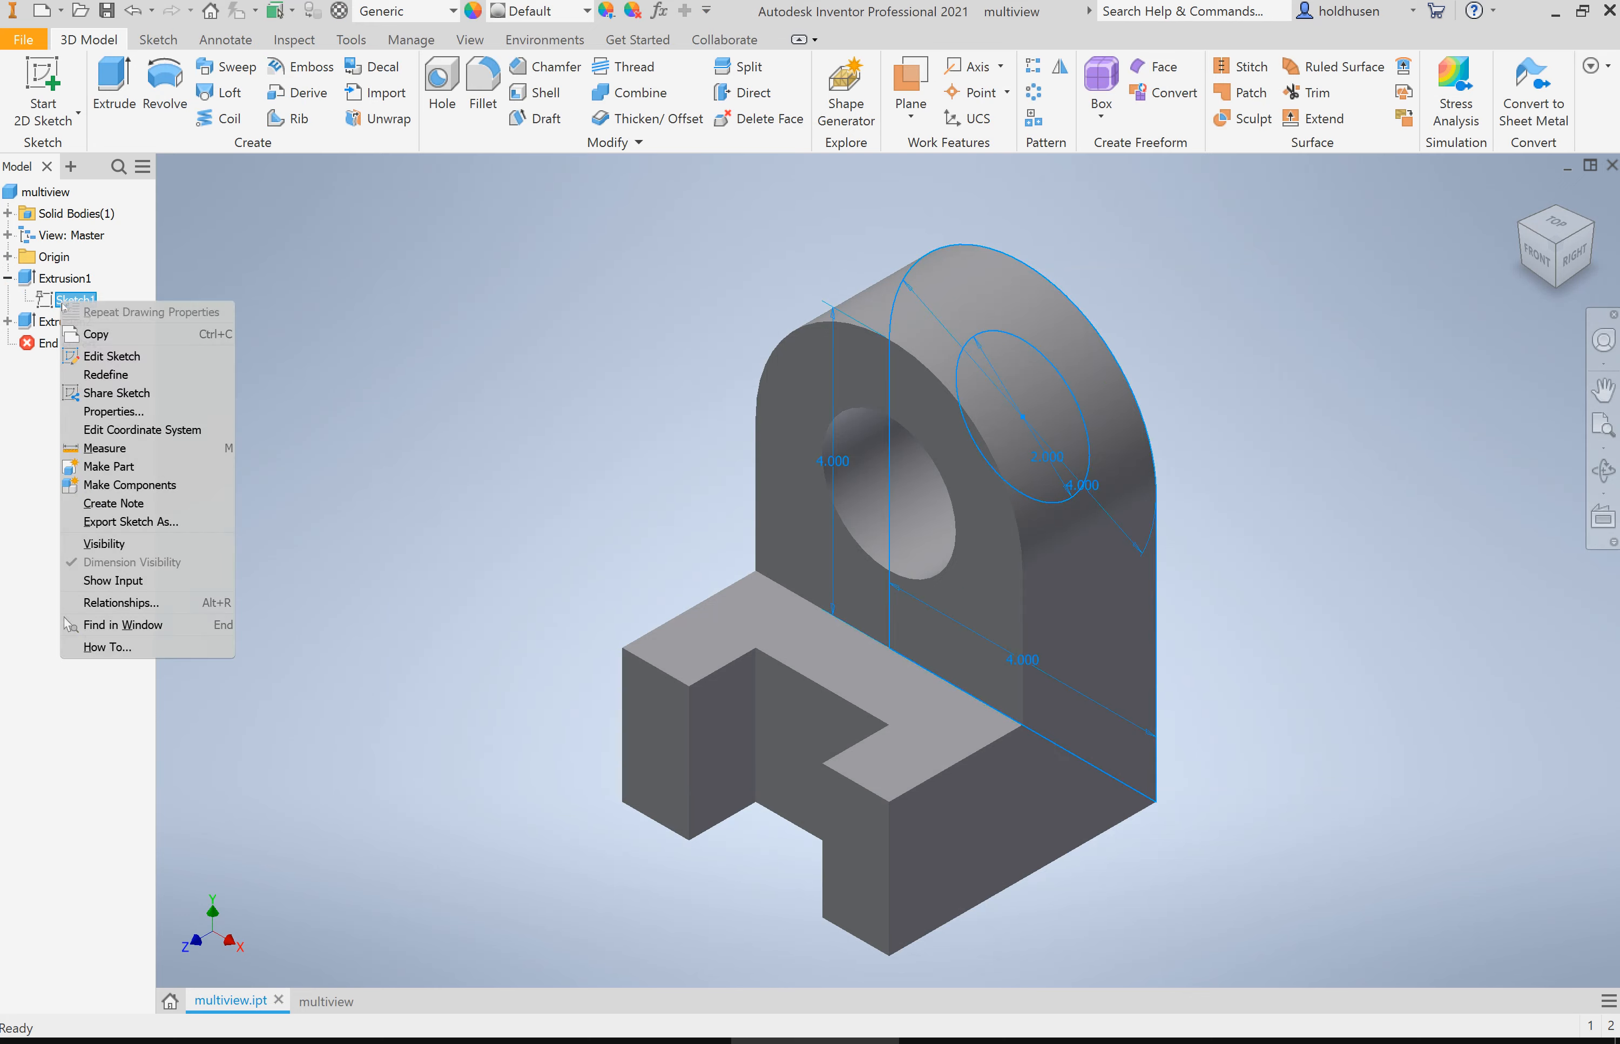
pyautogui.click(112, 355)
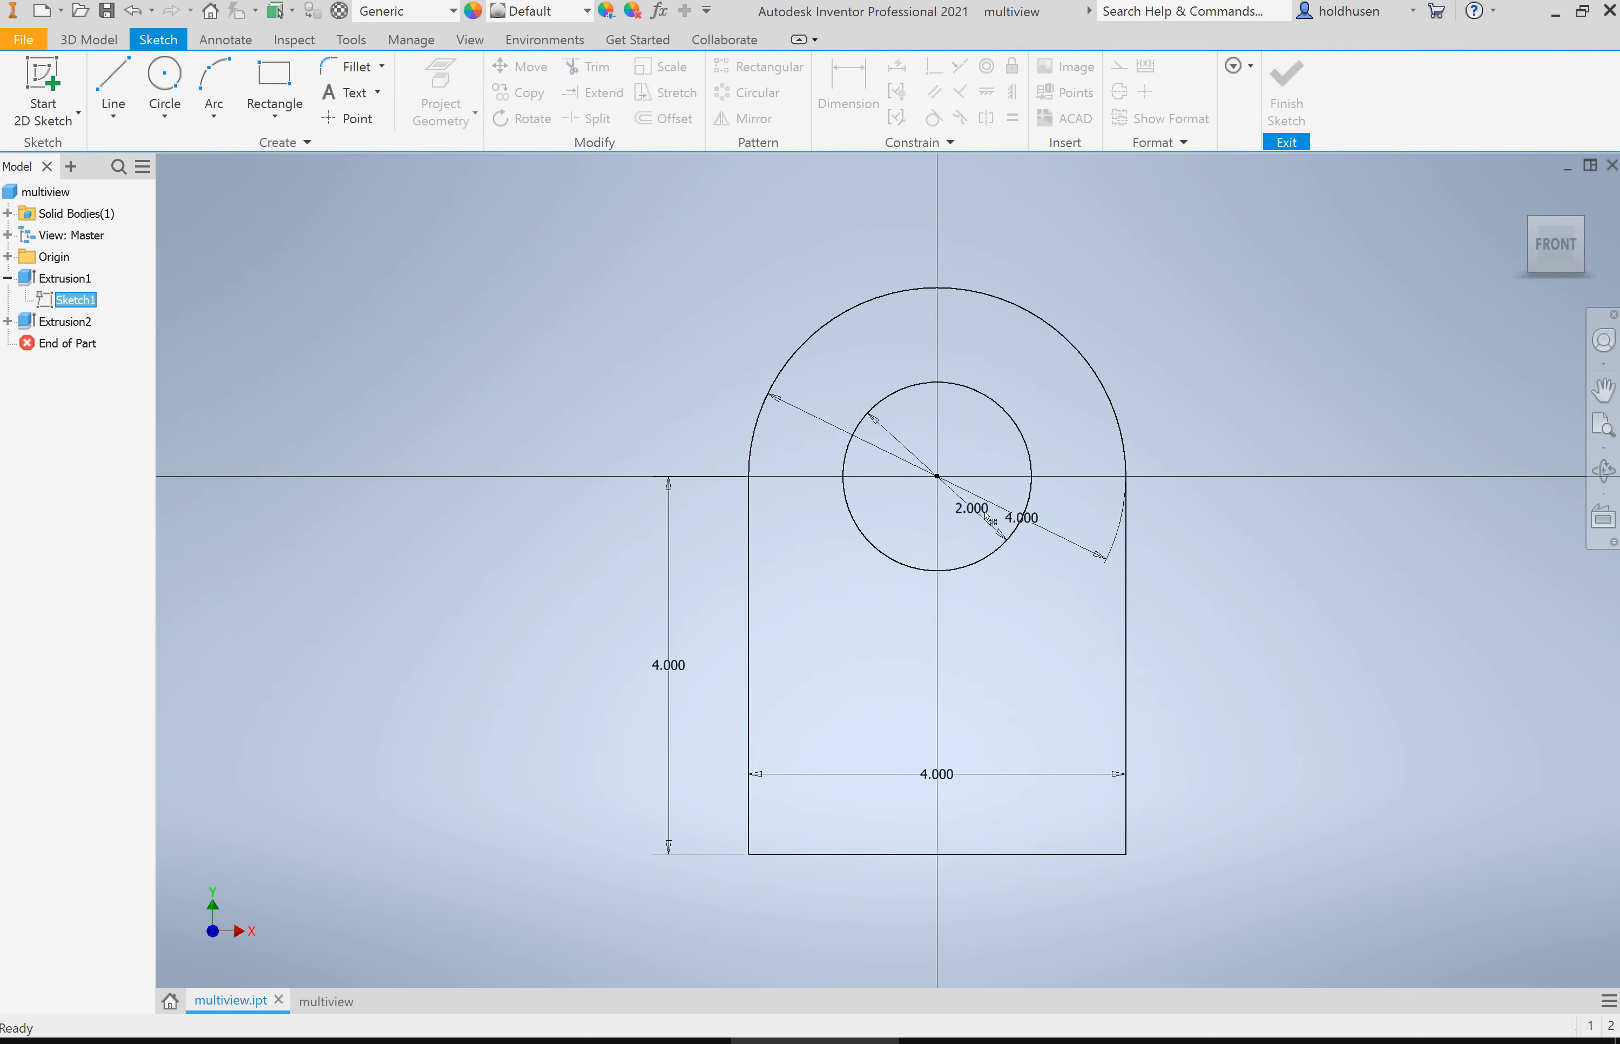
pyautogui.doubleClick(966, 525)
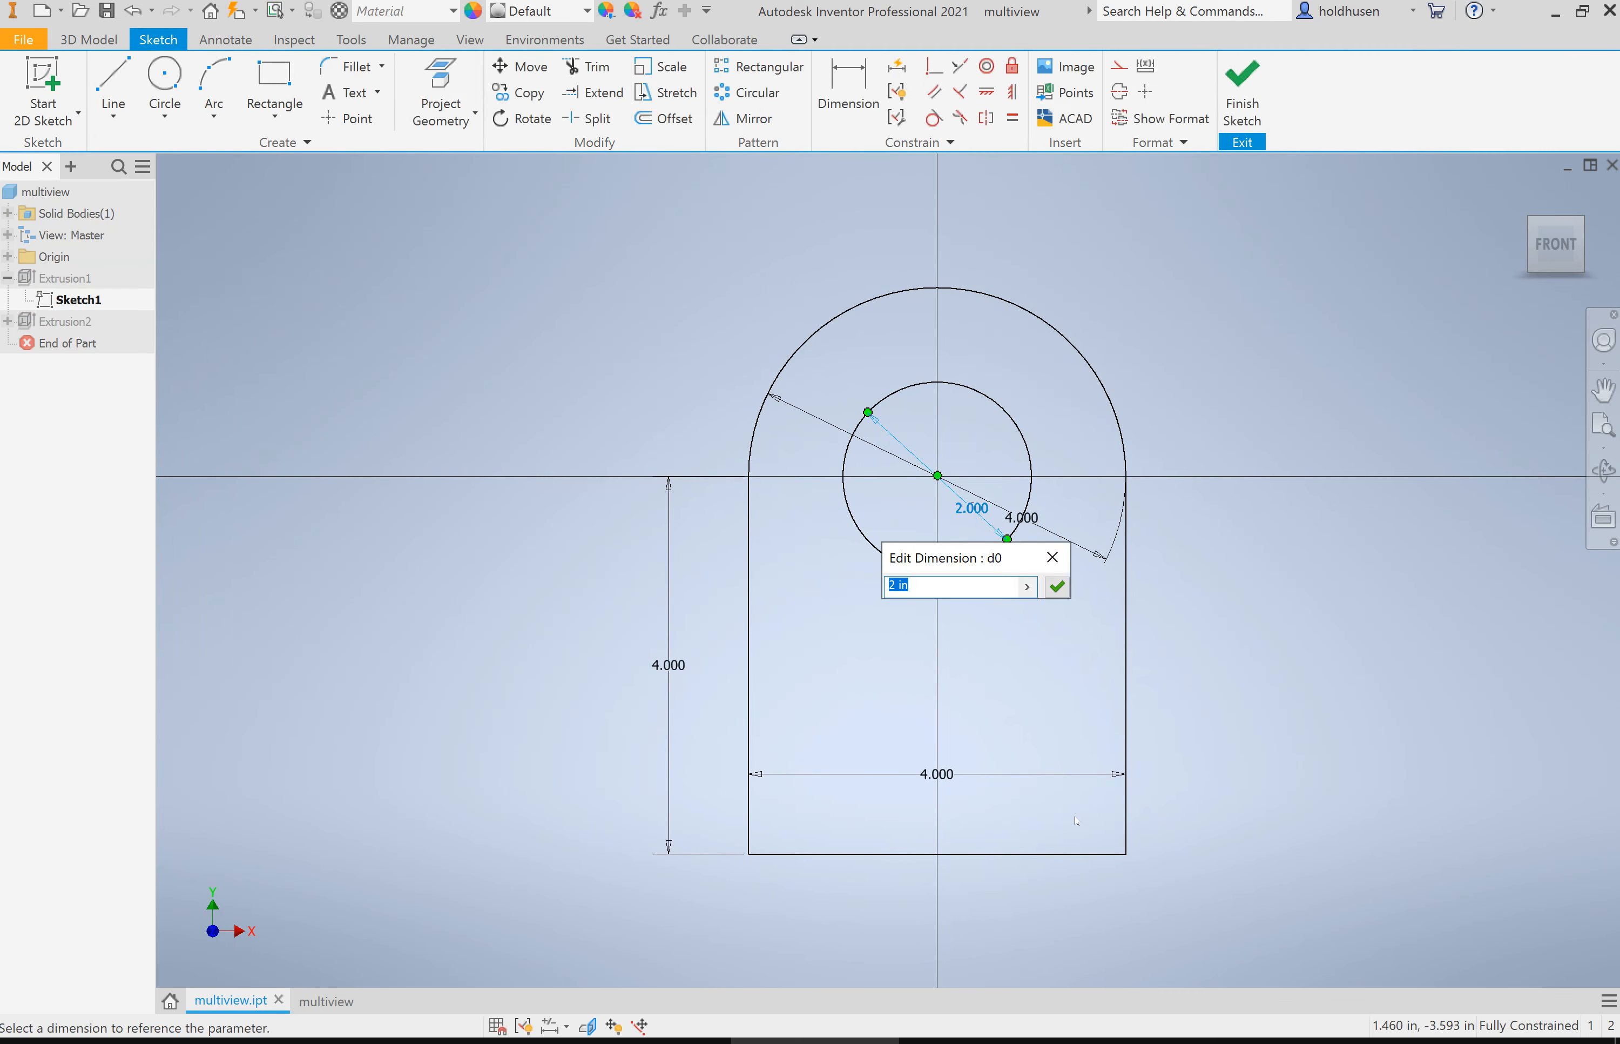
pyautogui.write('3')
pyautogui.press('Return')
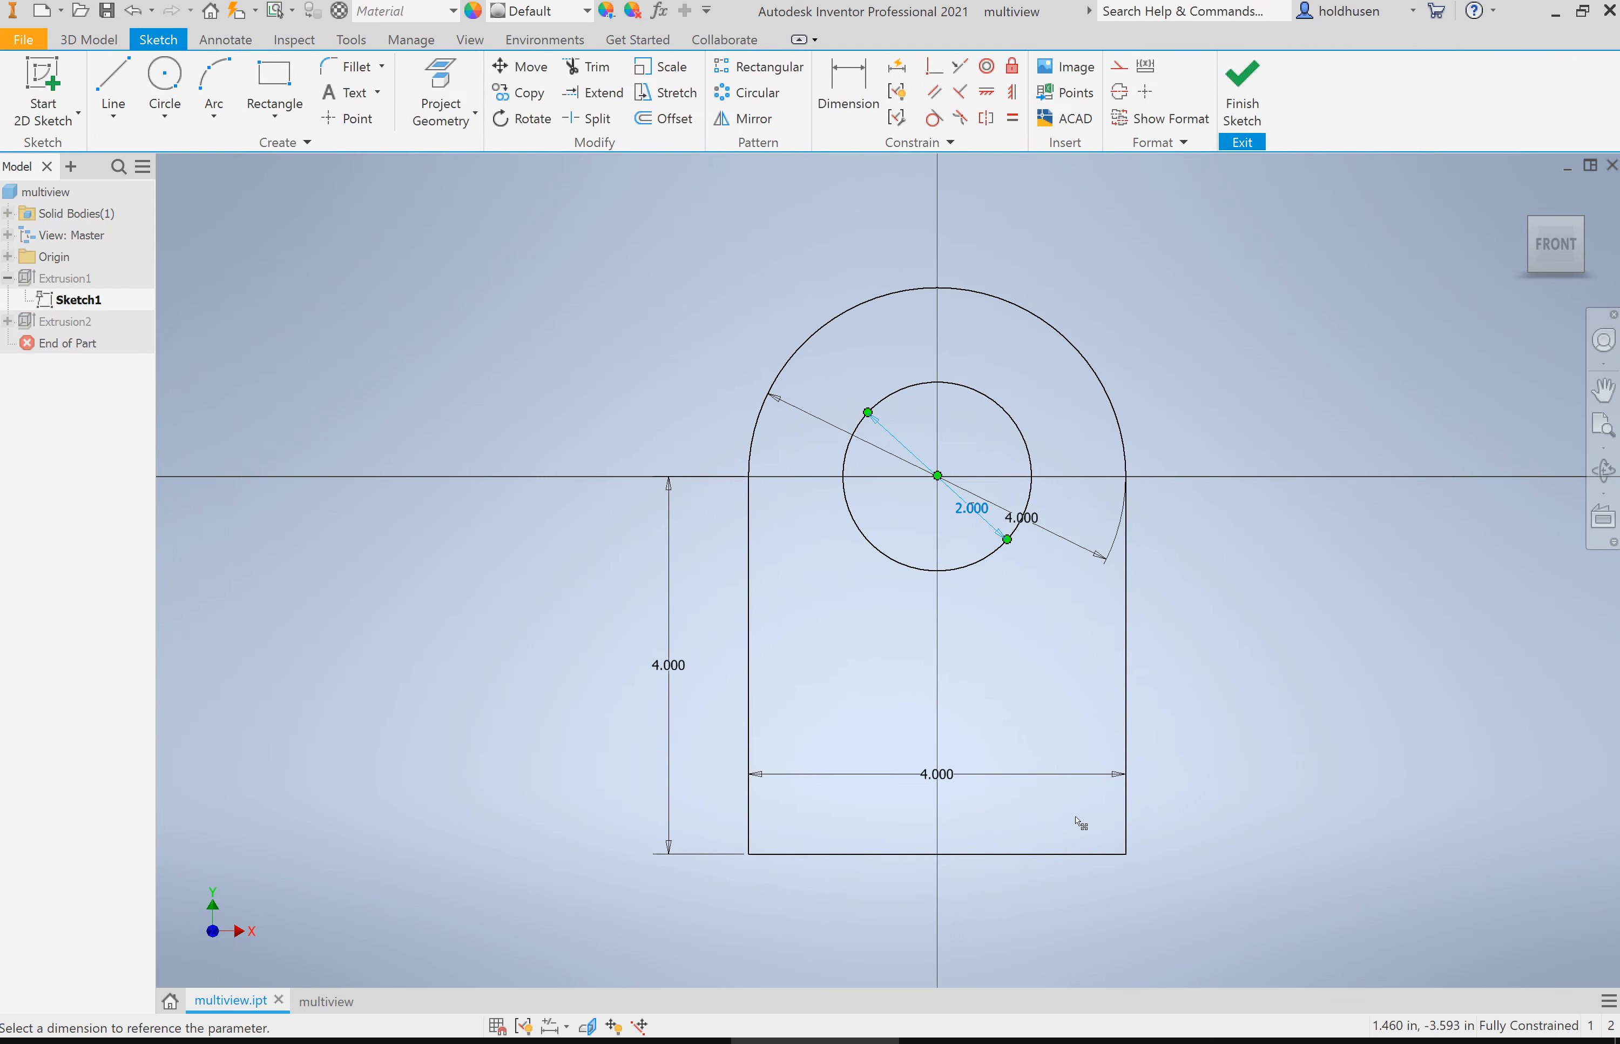
pyautogui.click(1252, 99)
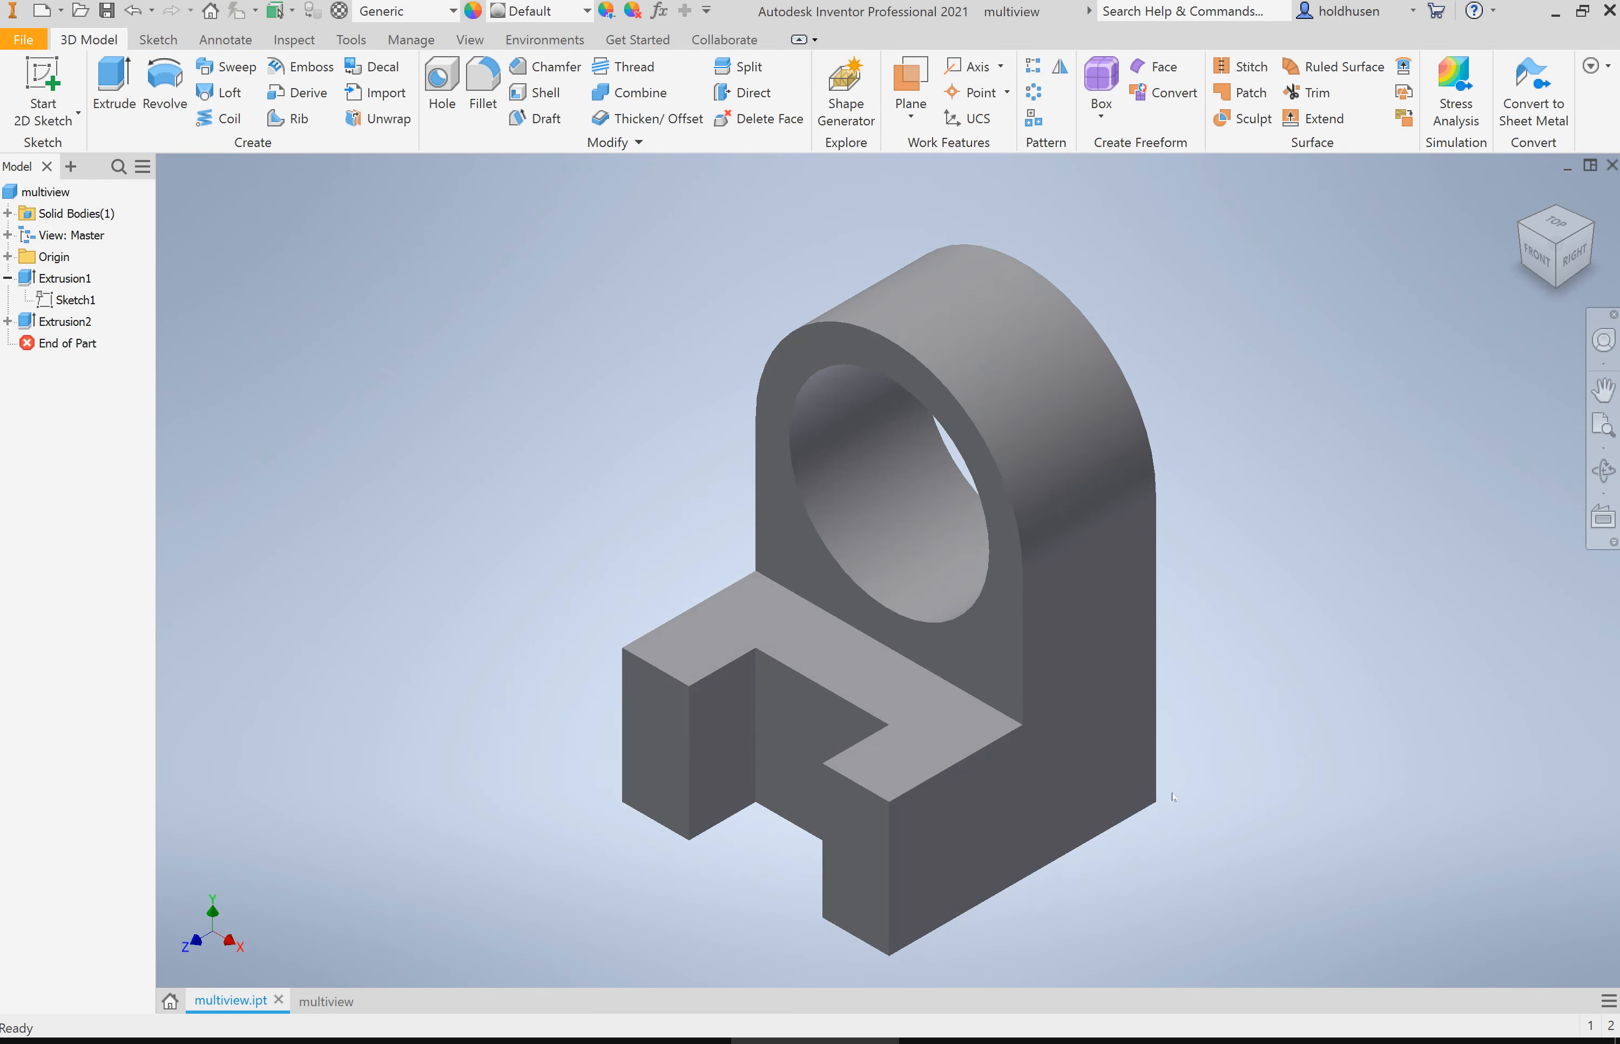
pyautogui.click(326, 1001)
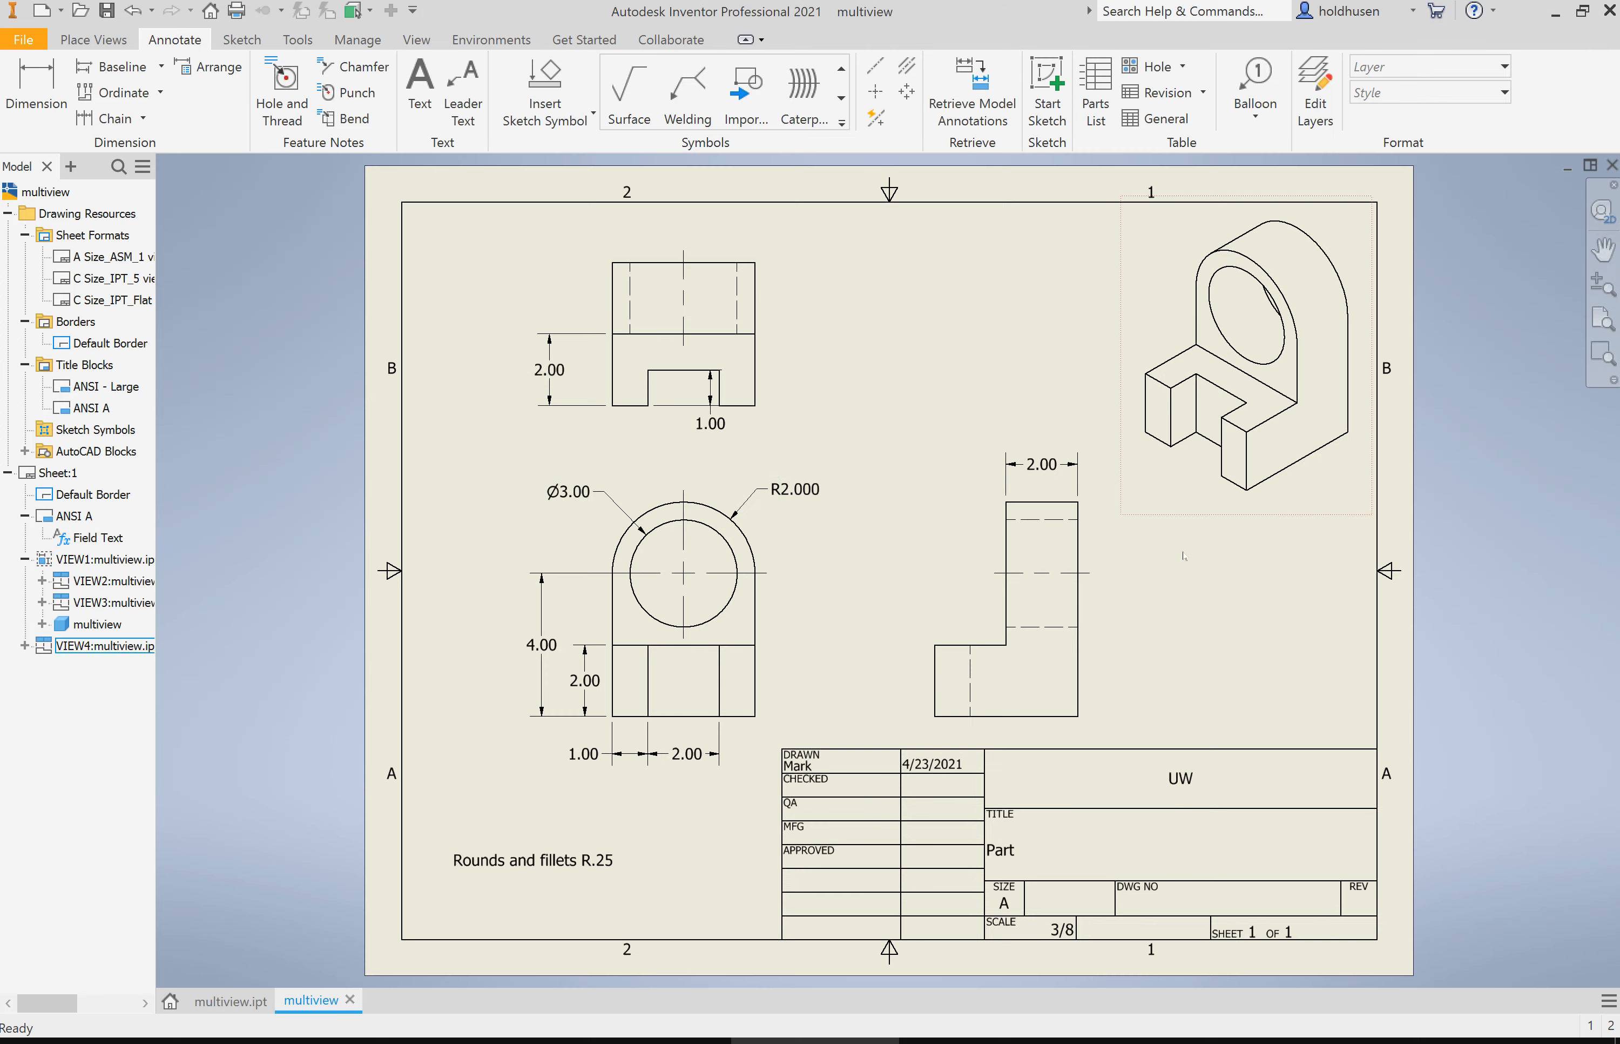
pyautogui.doubleClick(586, 496)
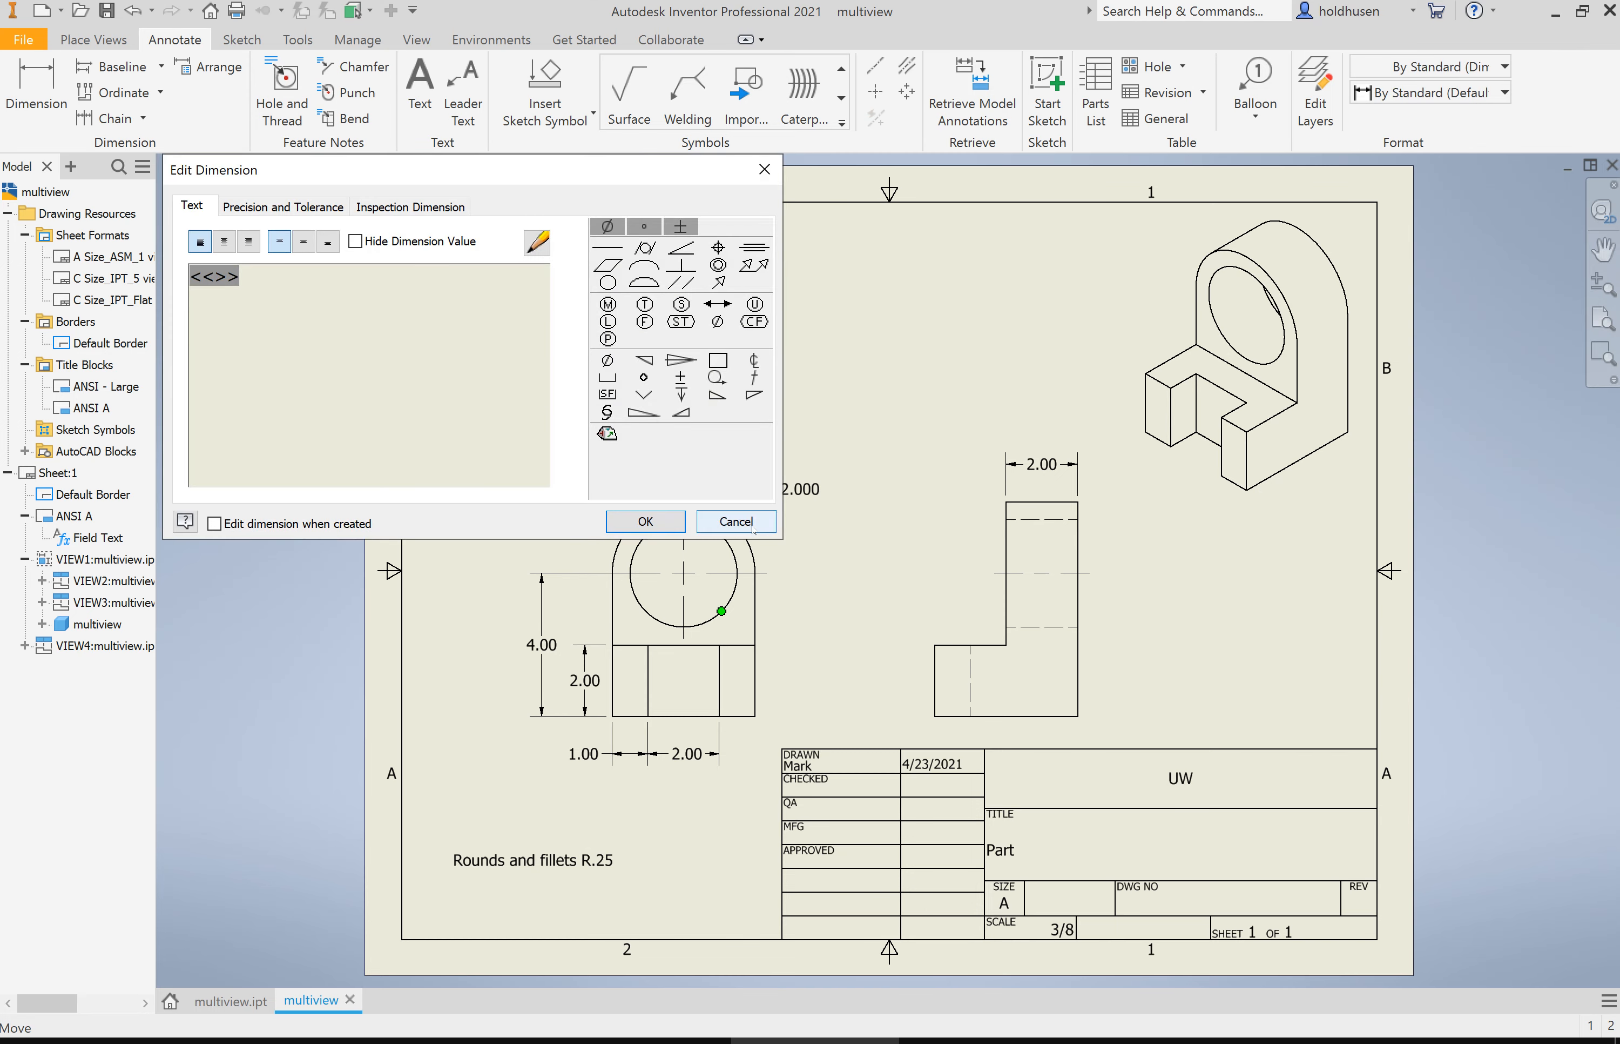
pyautogui.click(736, 521)
pyautogui.rightClick(576, 496)
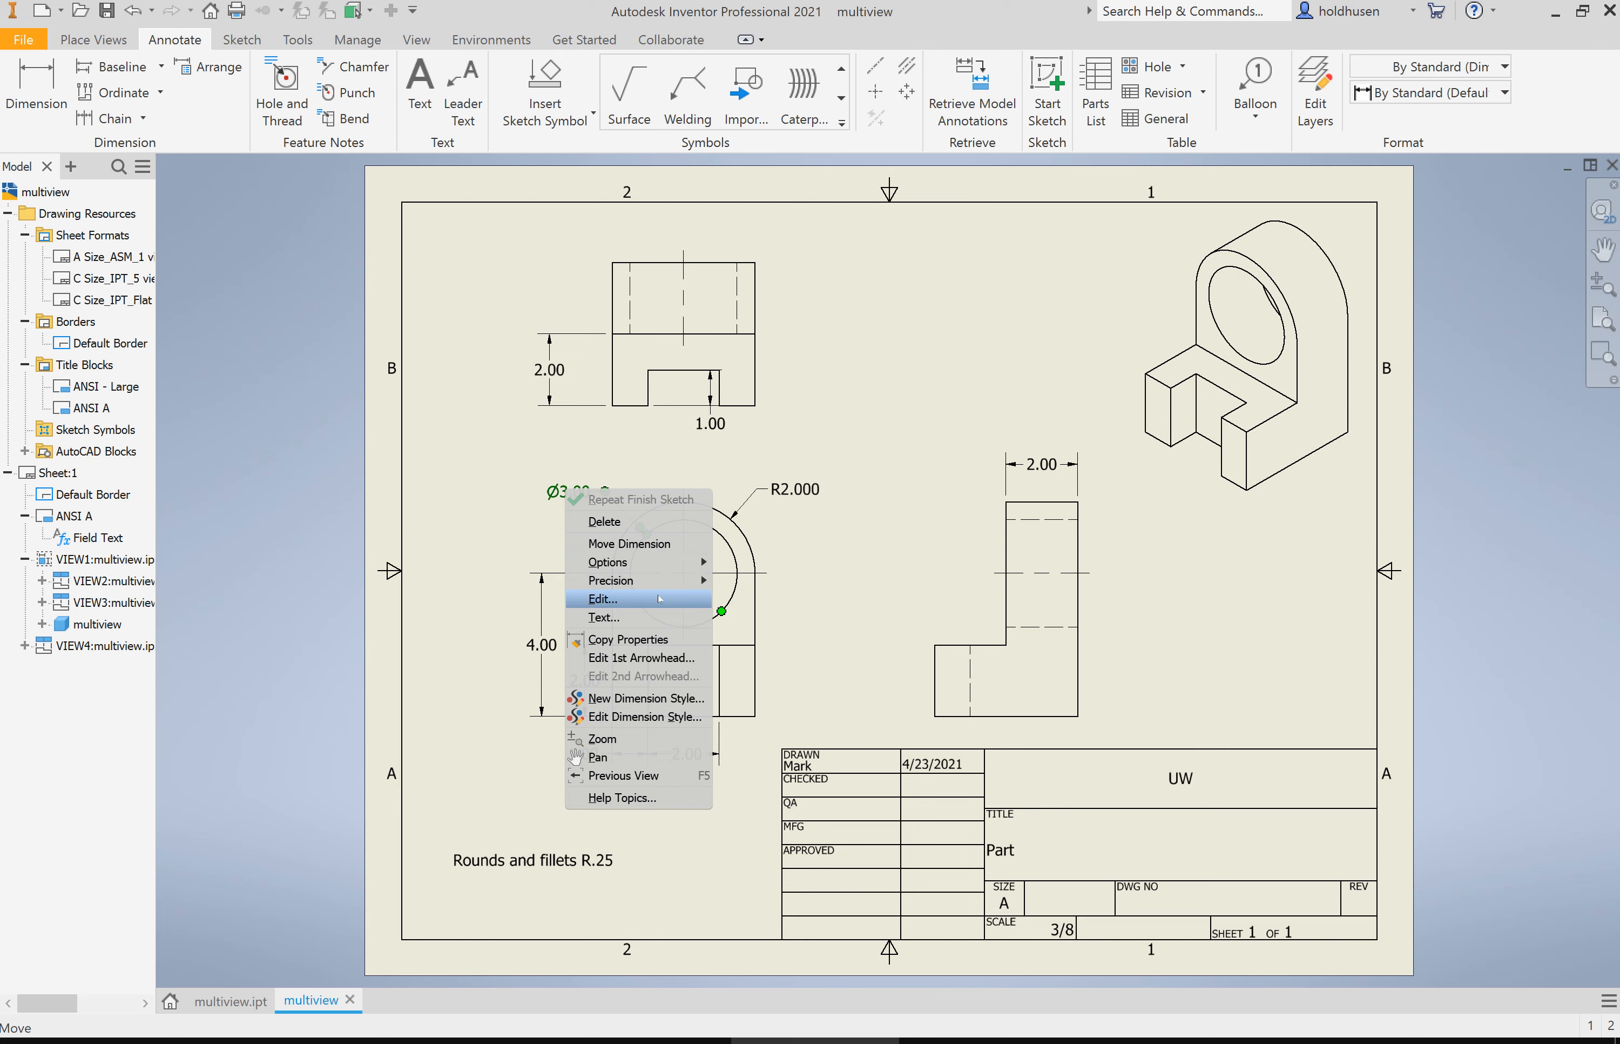
pyautogui.click(555, 527)
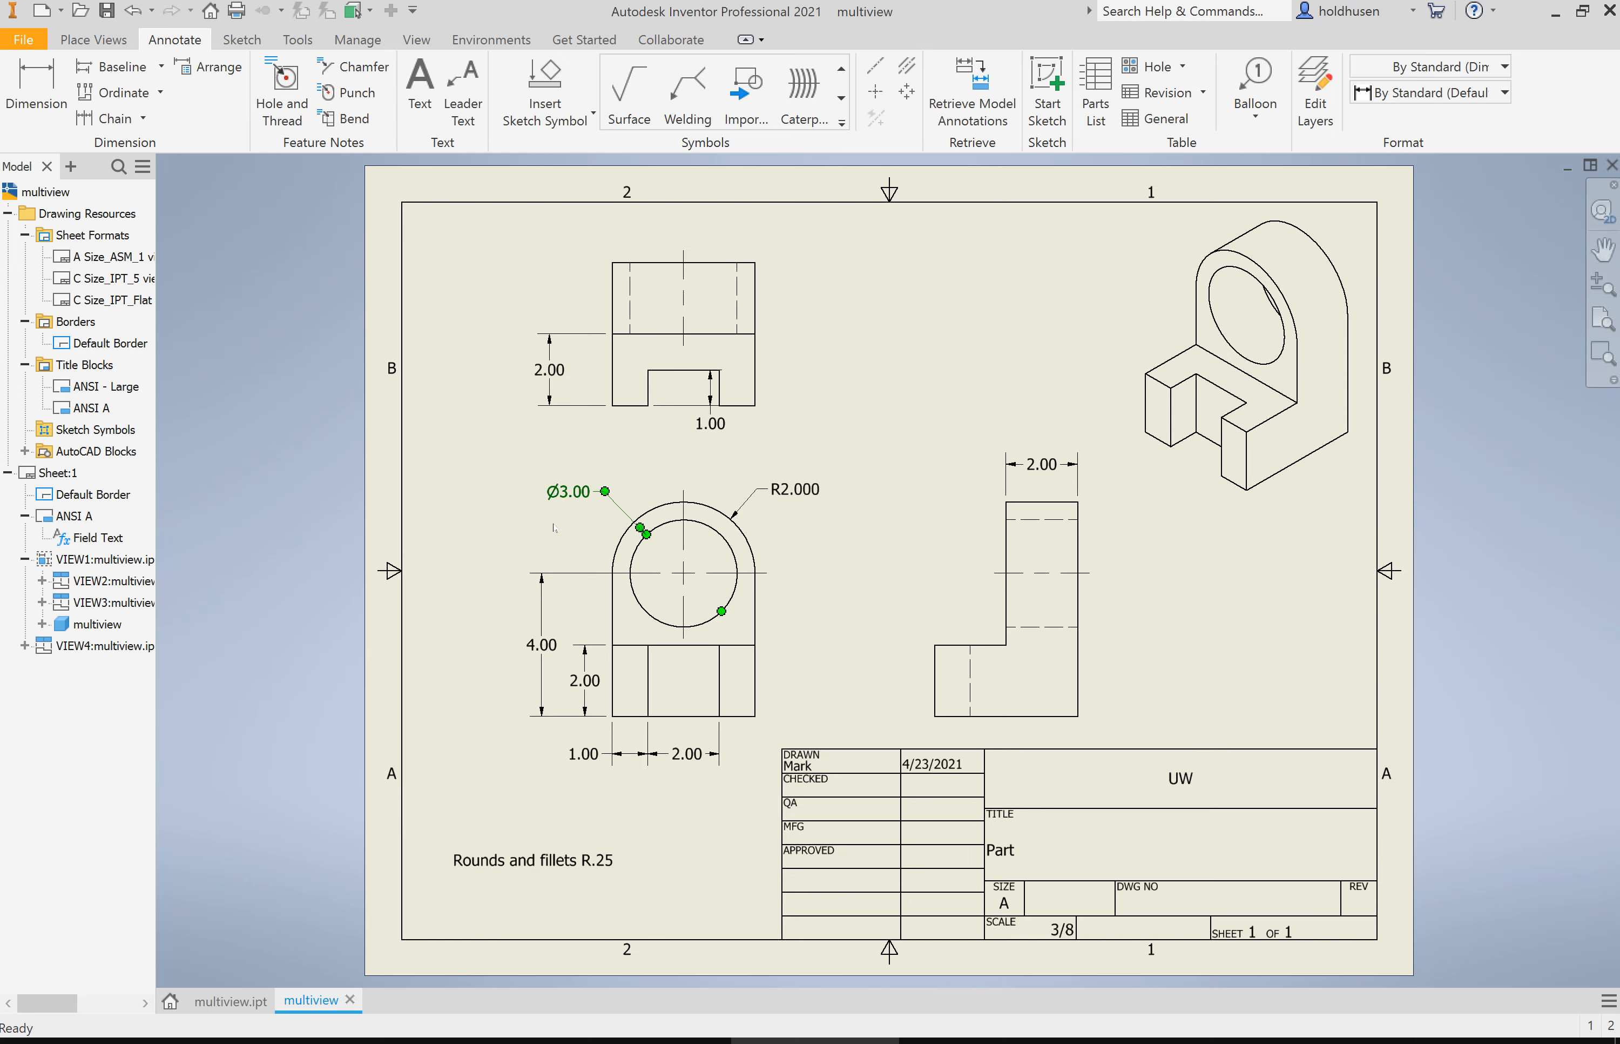
# From the drawing, set the model dimension between the front view's bottom edge and hole center to 5 in.
pyautogui.rightClick(554, 648)
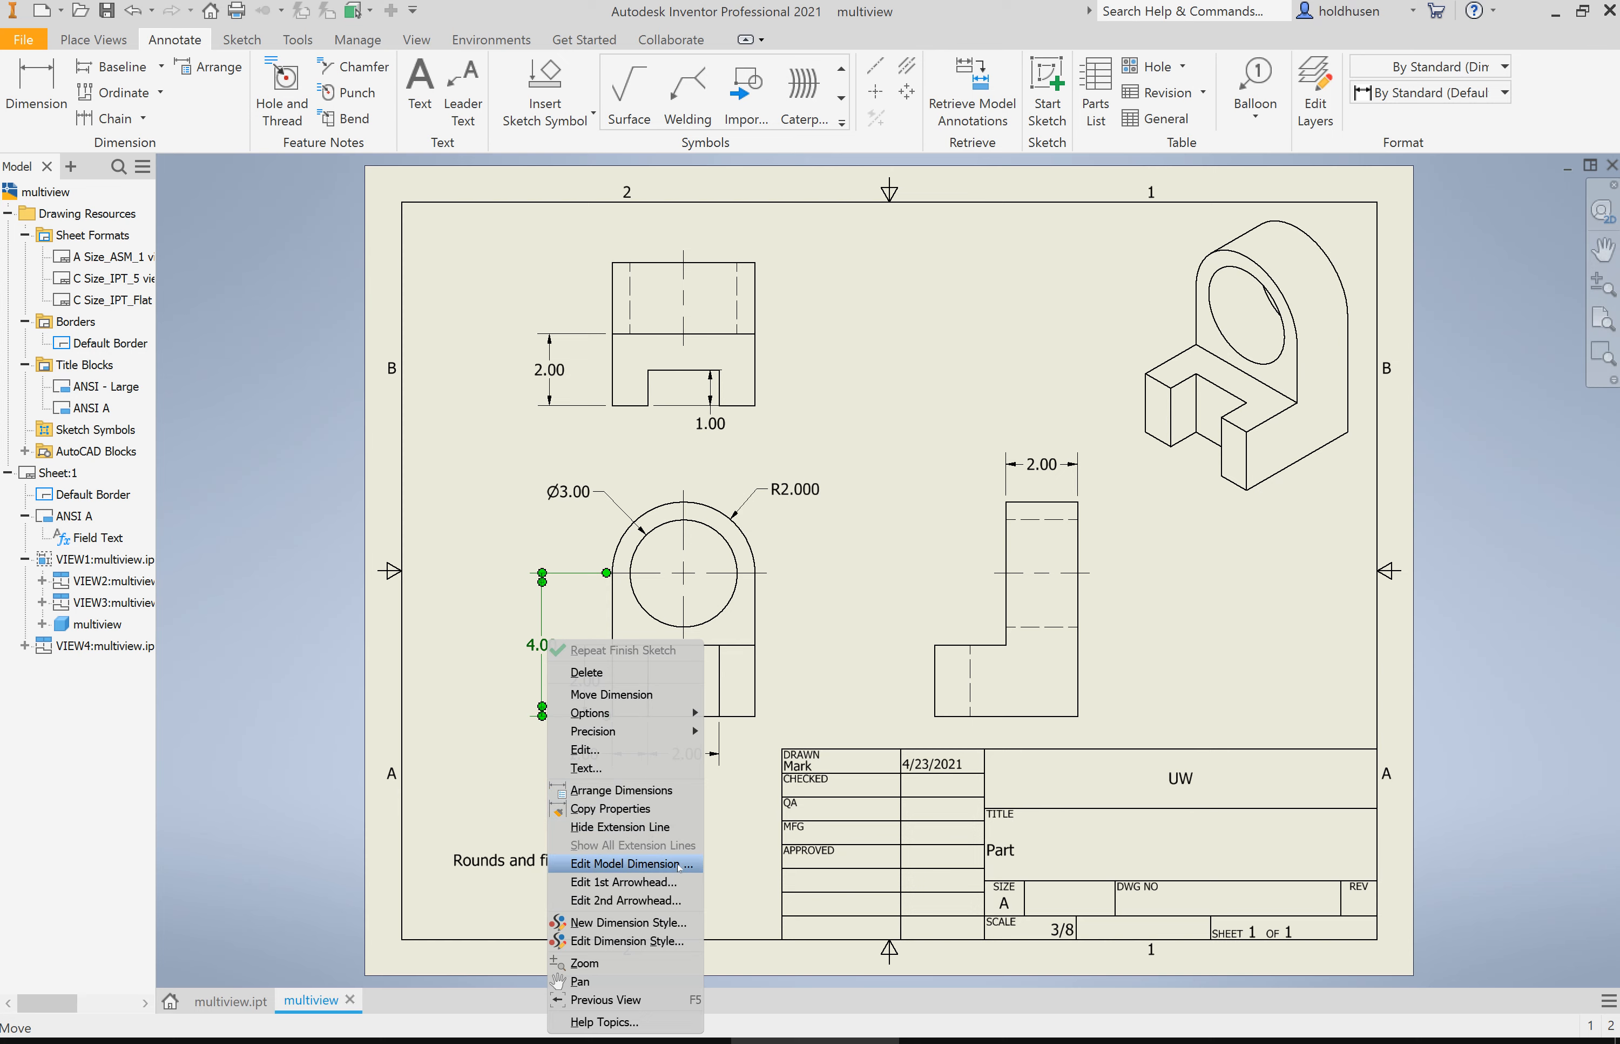
pyautogui.click(679, 864)
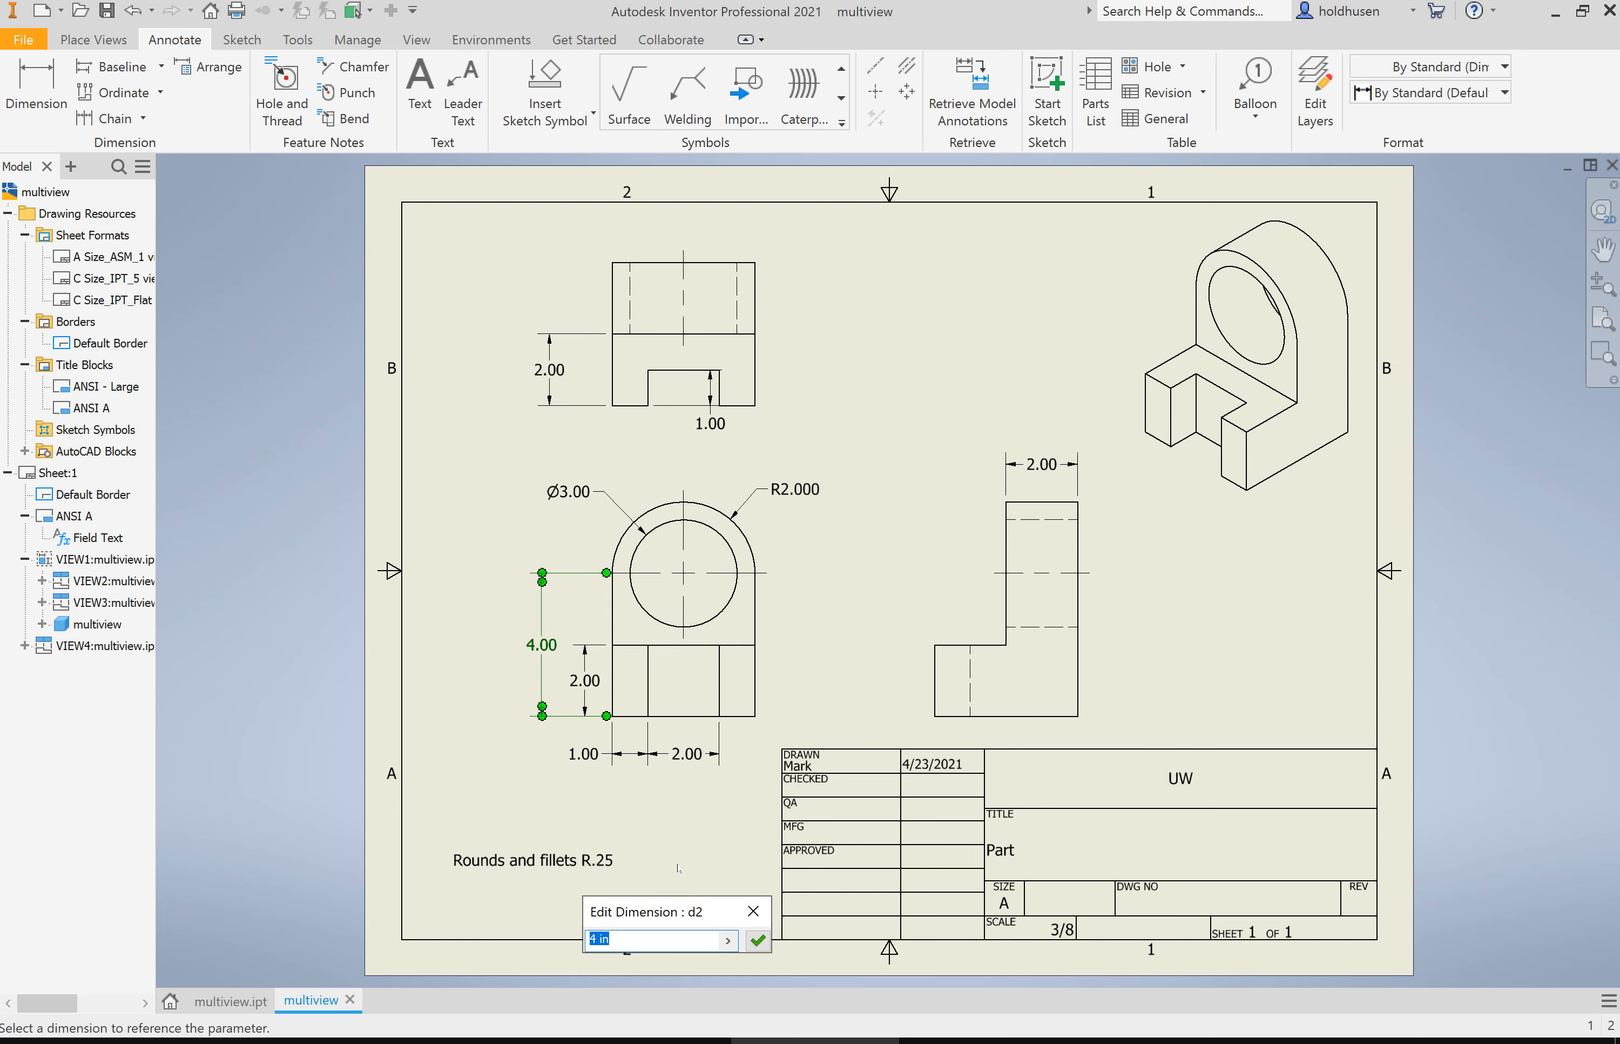
pyautogui.write('5')
pyautogui.press('Return')
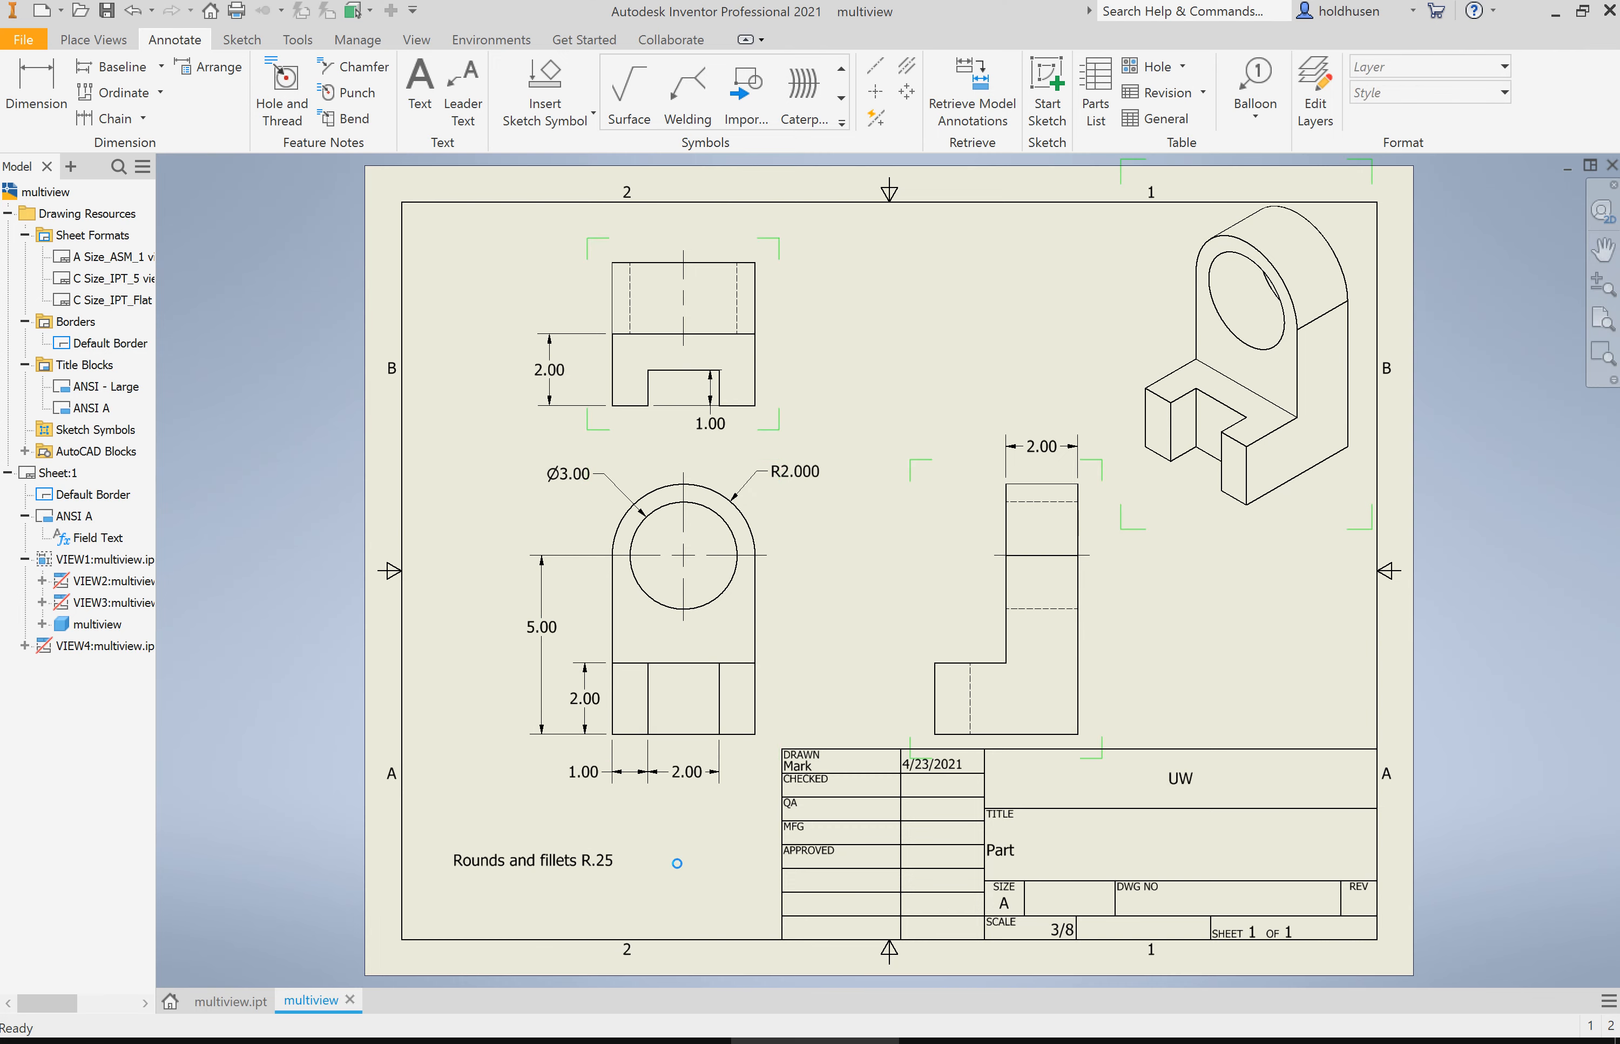
# Compare the multiview.ipt part with the drawing views to check that the height change carried over.
pyautogui.click(232, 1000)
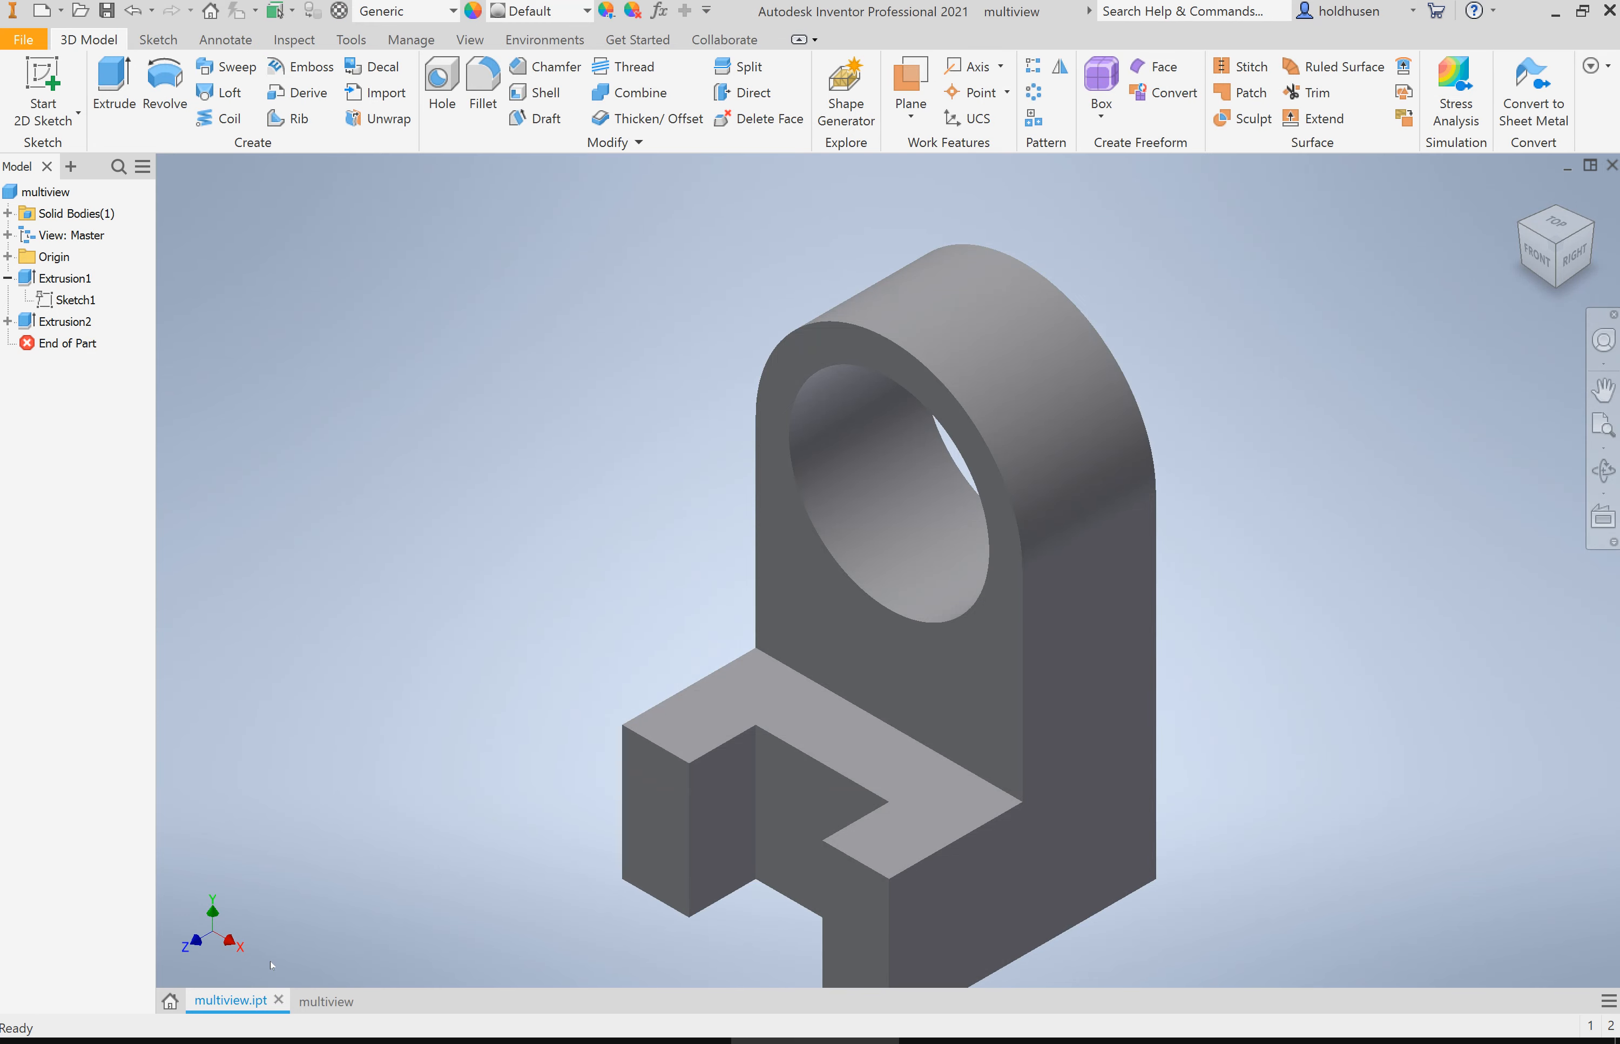
pyautogui.click(327, 1000)
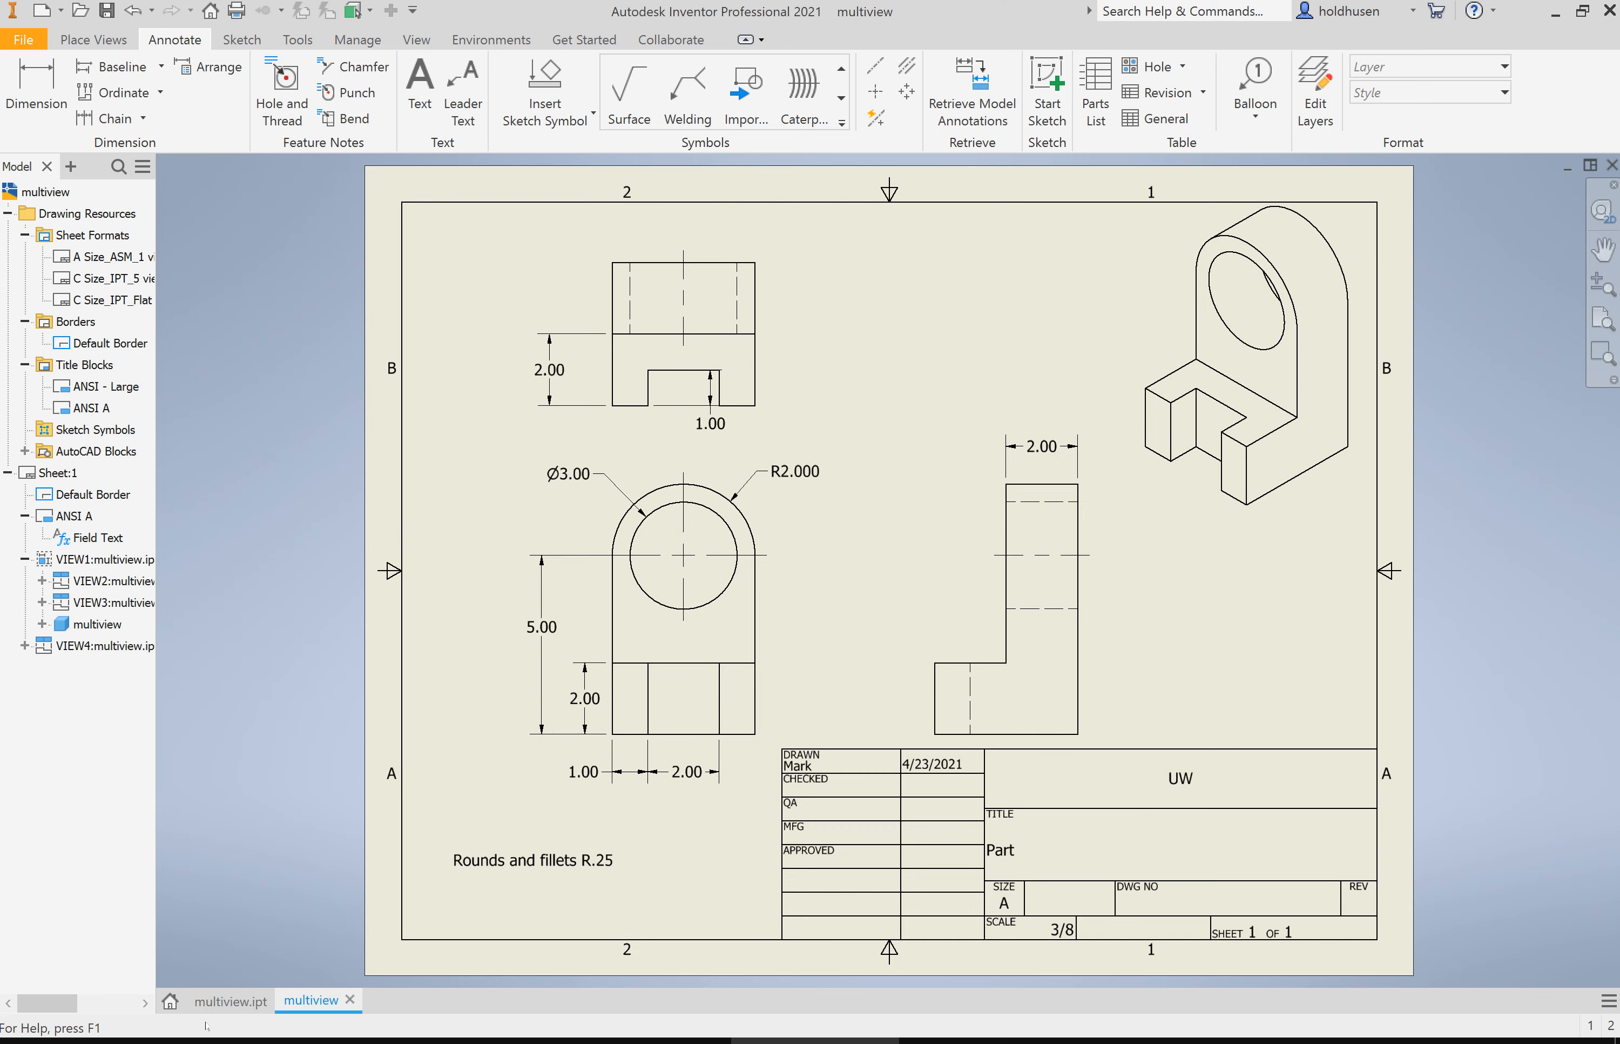
pyautogui.click(227, 1001)
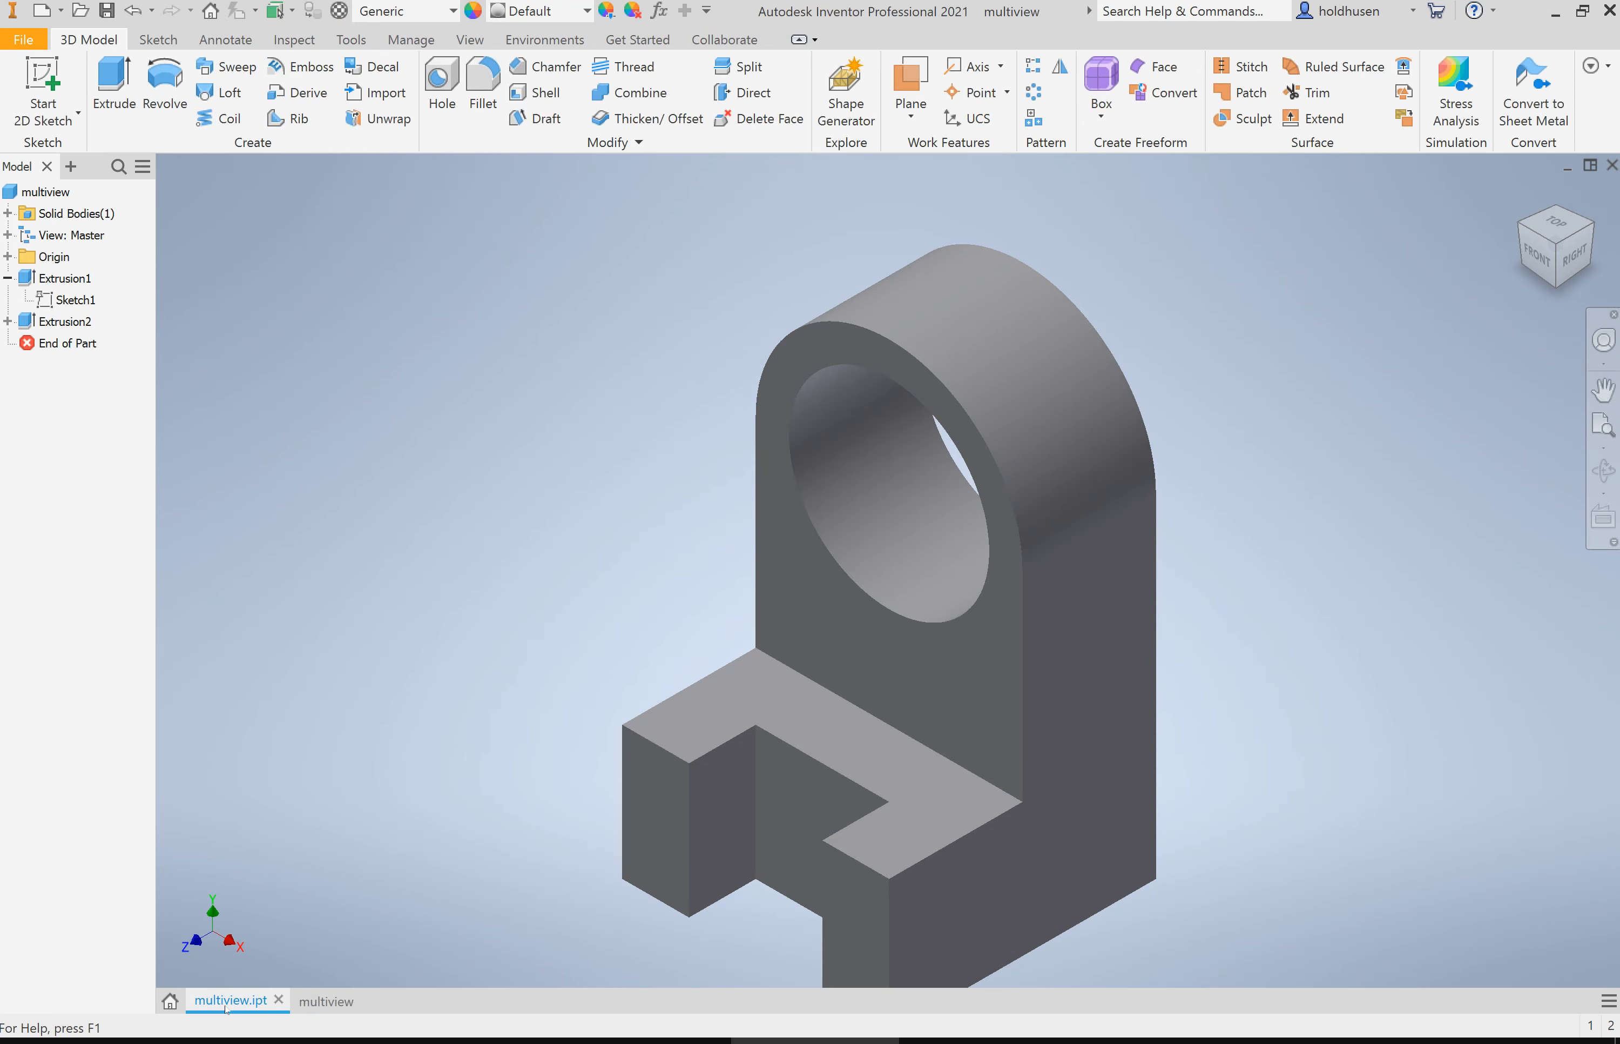
pyautogui.click(320, 1002)
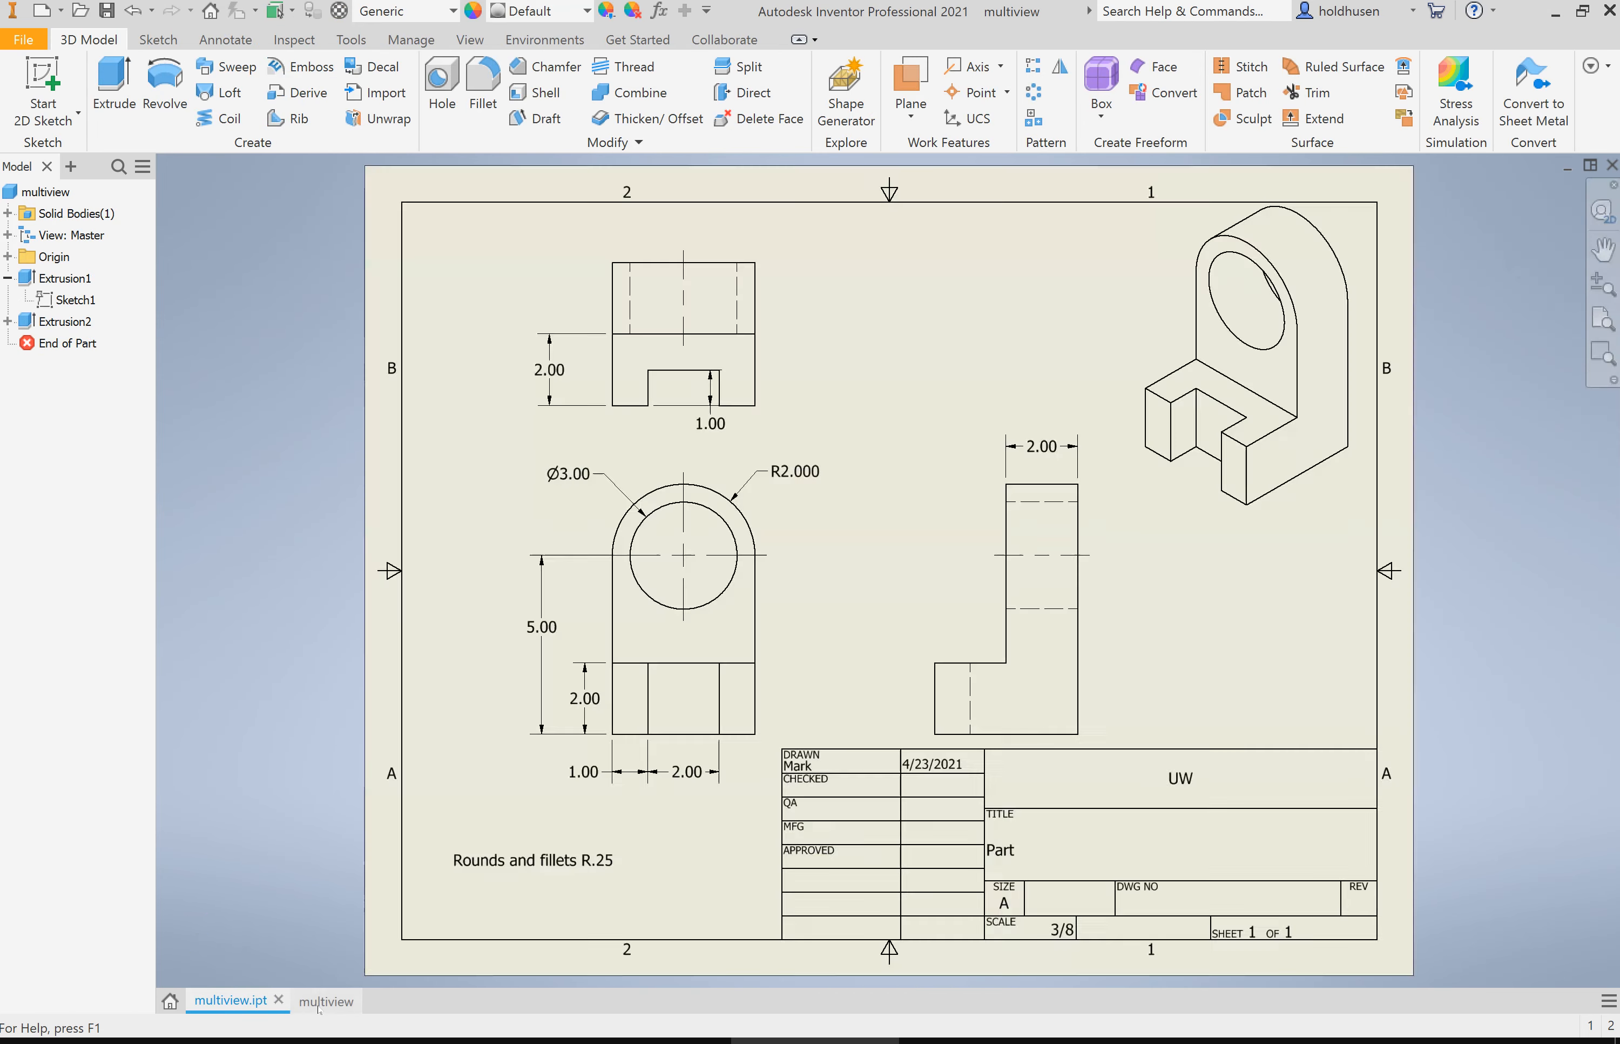
pyautogui.click(243, 1007)
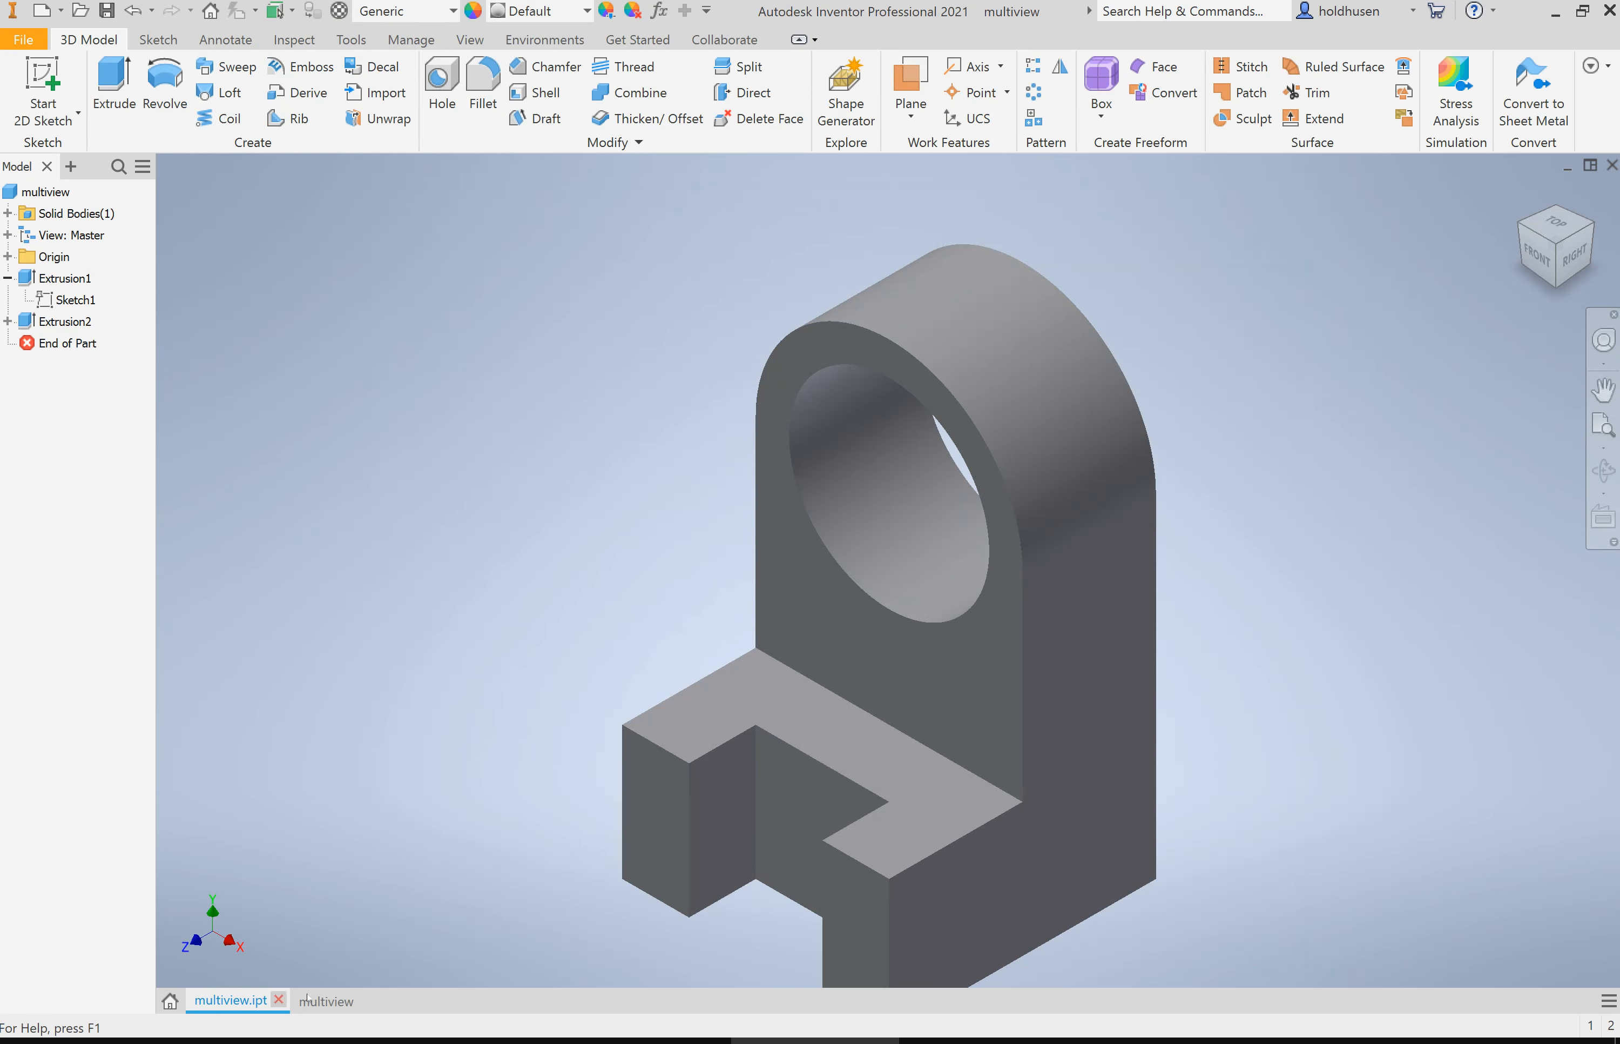